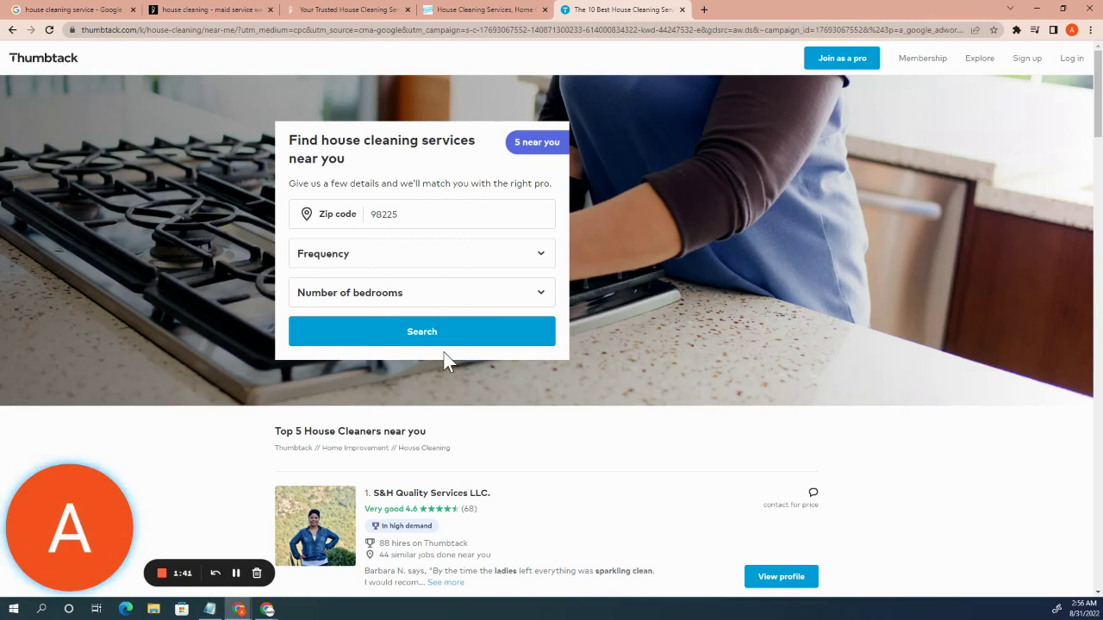
# - Compare the Thumbtack and Handy house cleaning pages with the demo cleaning company's home and booking pages
pyautogui.scroll(-1, 482, 446)
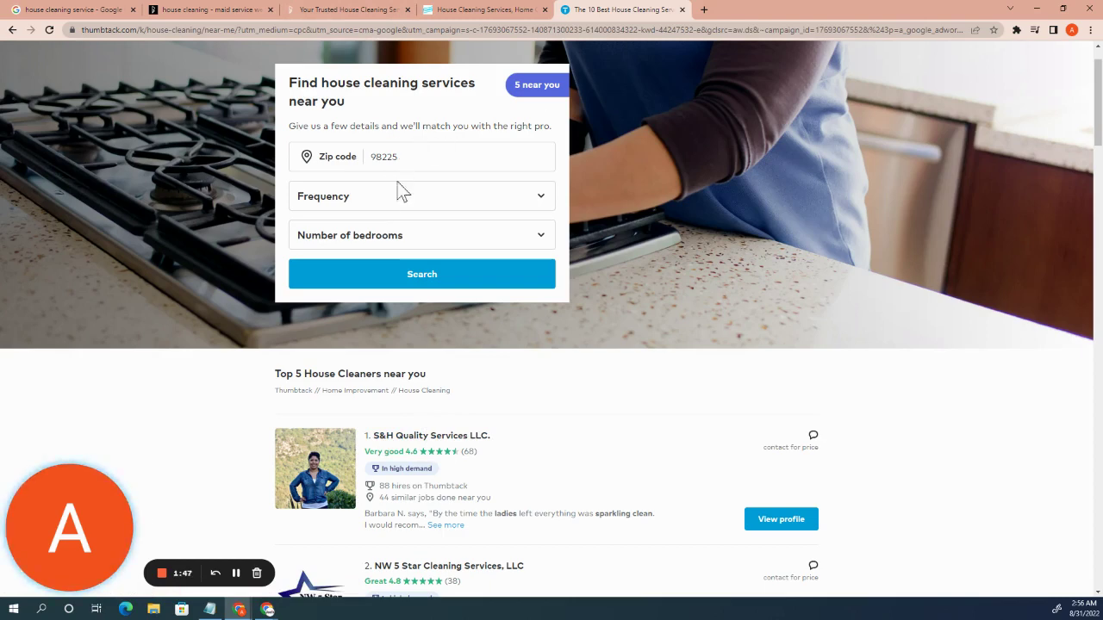
pyautogui.click(453, 11)
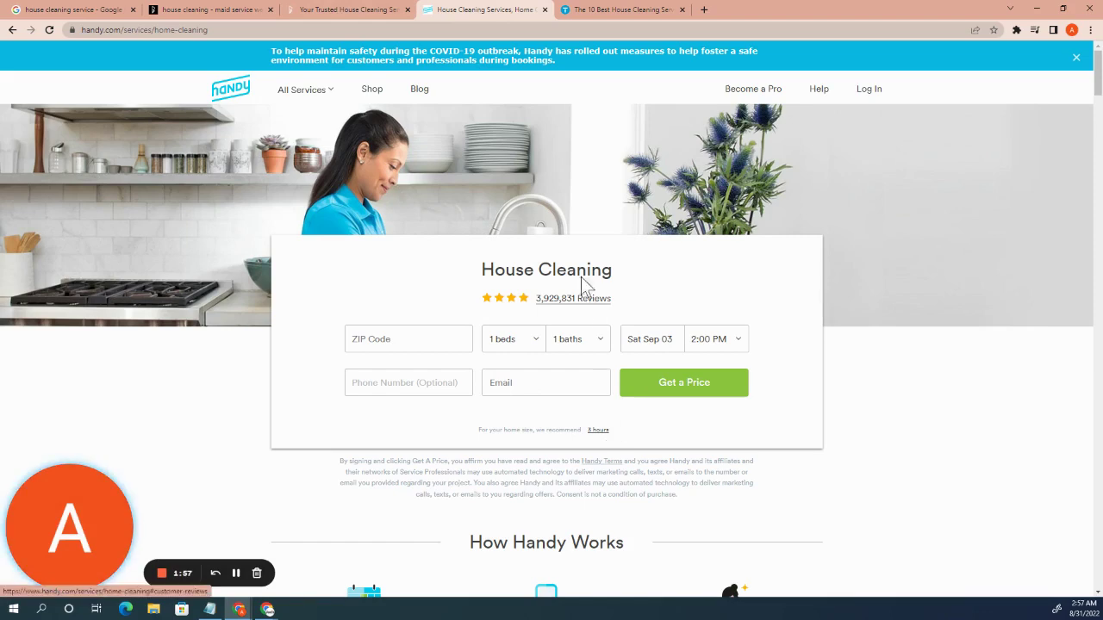
pyautogui.click(355, 12)
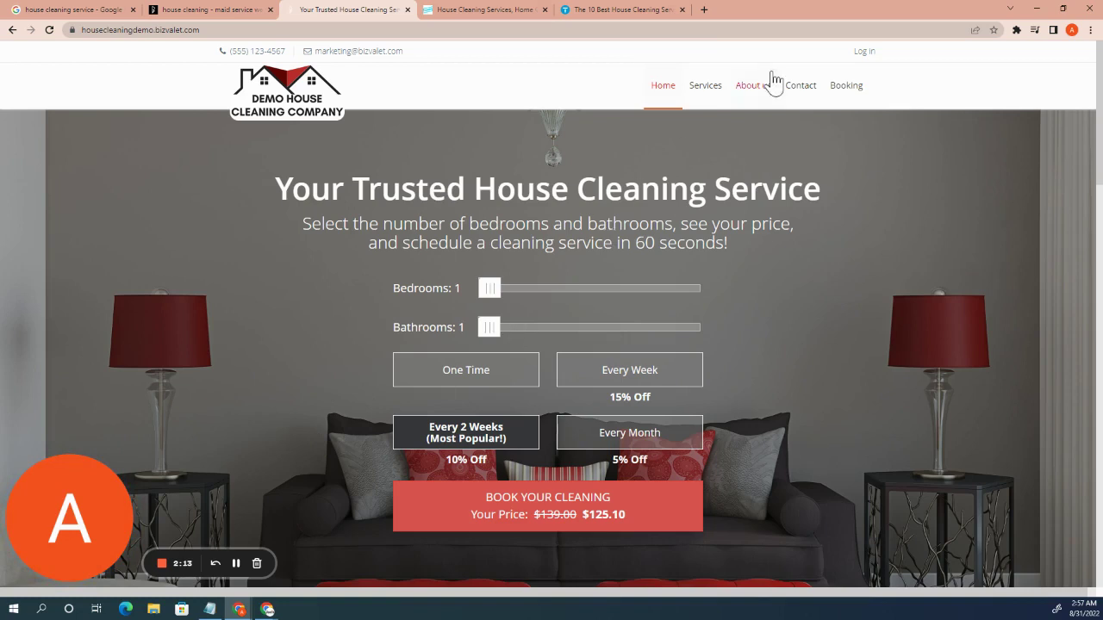
pyautogui.click(845, 90)
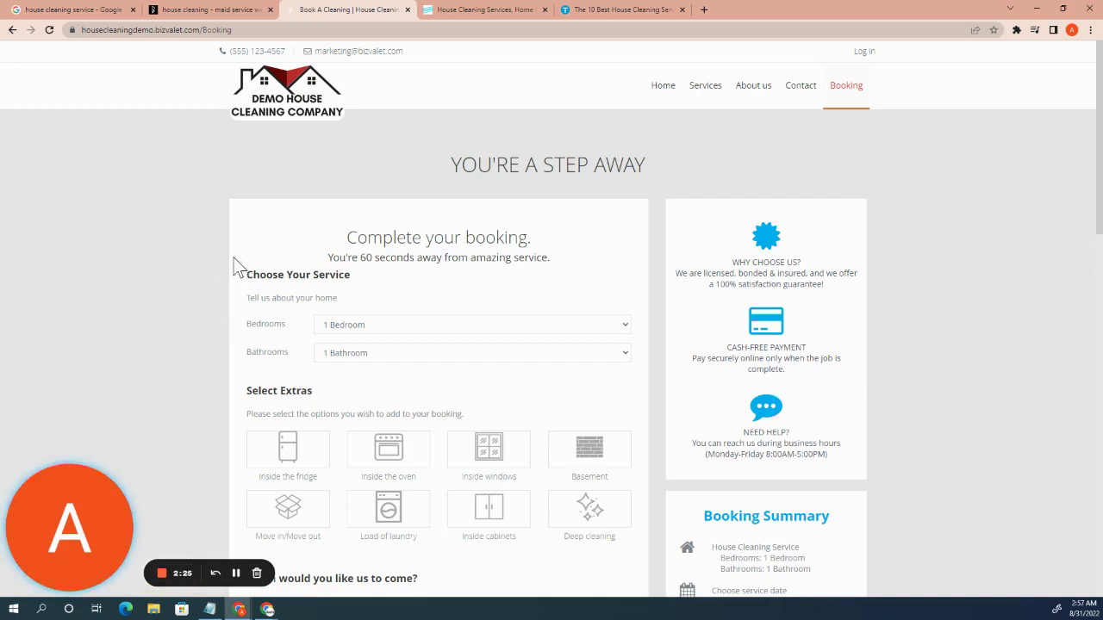
pyautogui.click(465, 10)
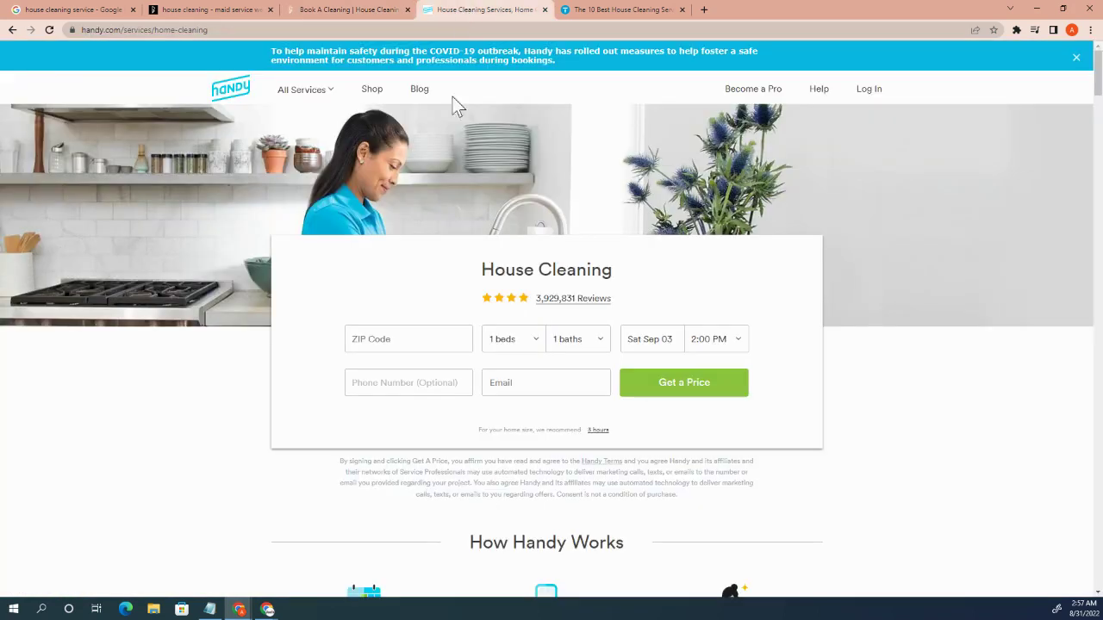
pyautogui.click(336, 10)
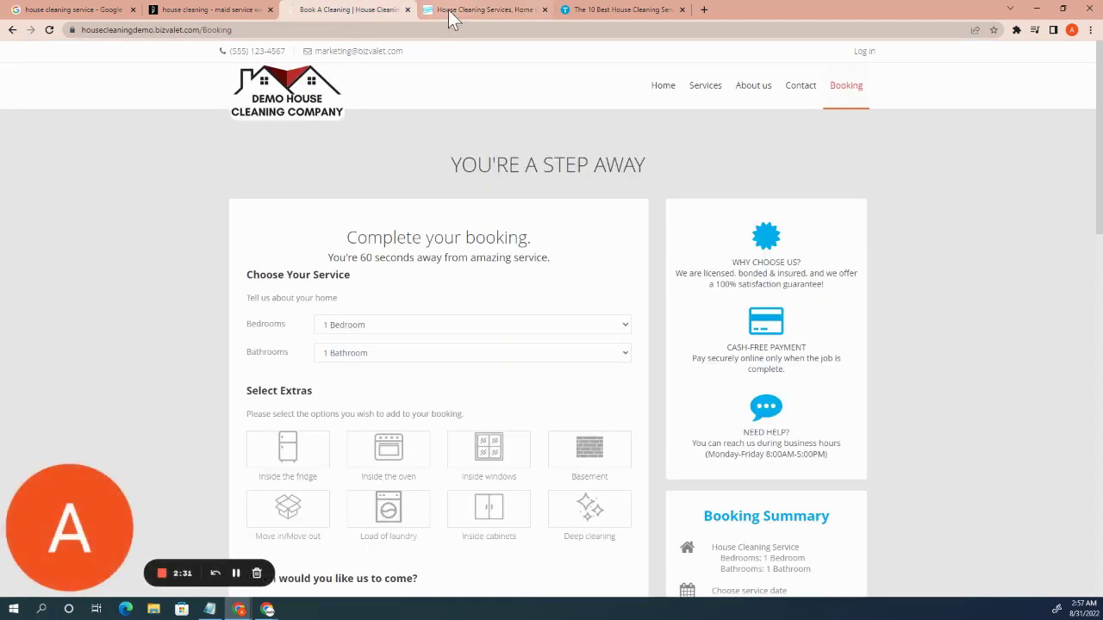
# - Examine the demo booking form's home details, extras, scheduling, frequency discounts, contact fields and booking summary
pyautogui.scroll(-4, 449, 293)
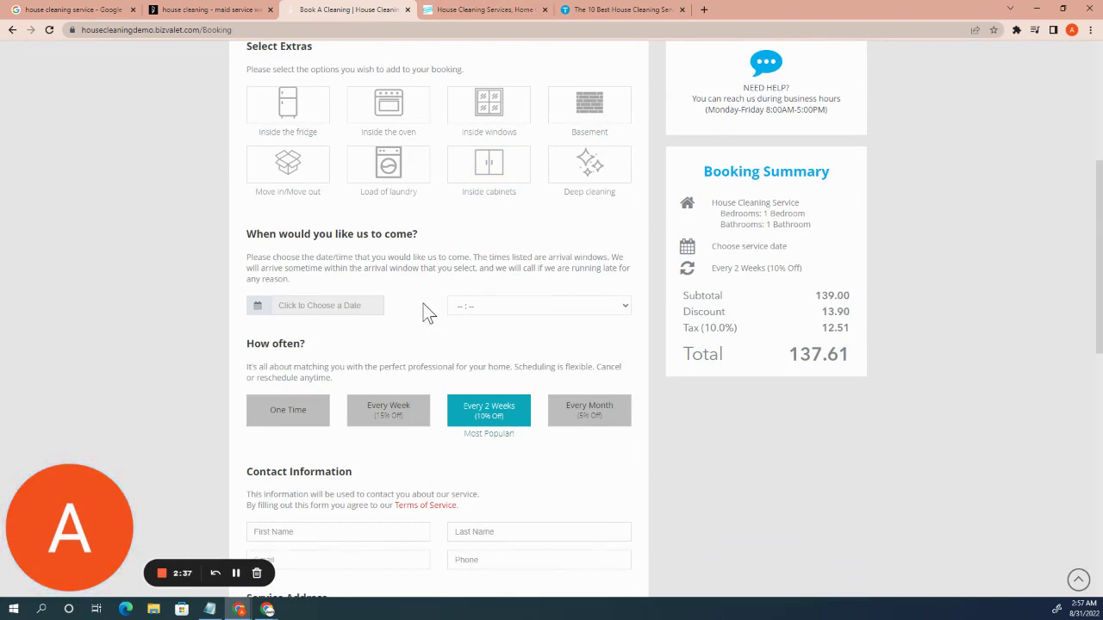
pyautogui.scroll(1, 424, 304)
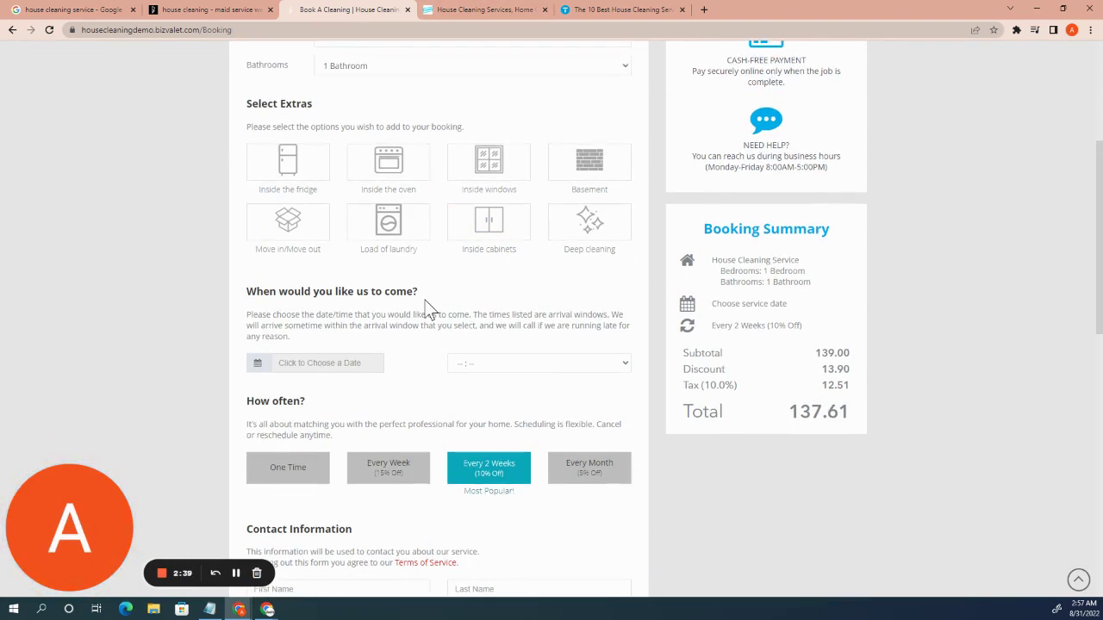
pyautogui.scroll(4, 425, 306)
pyautogui.scroll(-7, 416, 164)
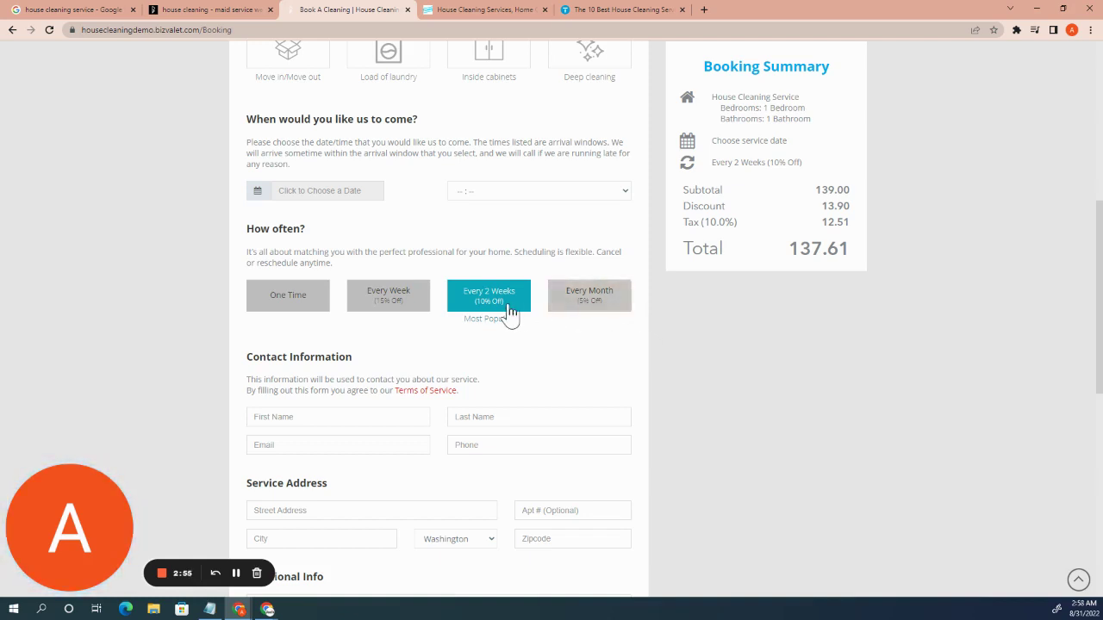
pyautogui.scroll(4, 426, 306)
pyautogui.scroll(1, 426, 308)
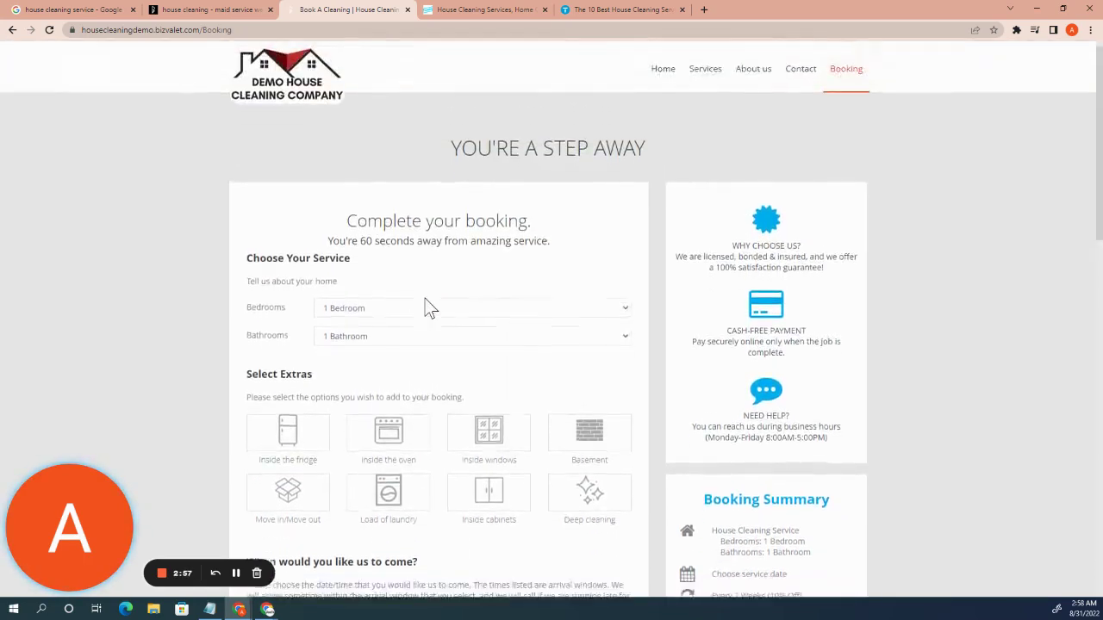
pyautogui.scroll(-5, 425, 308)
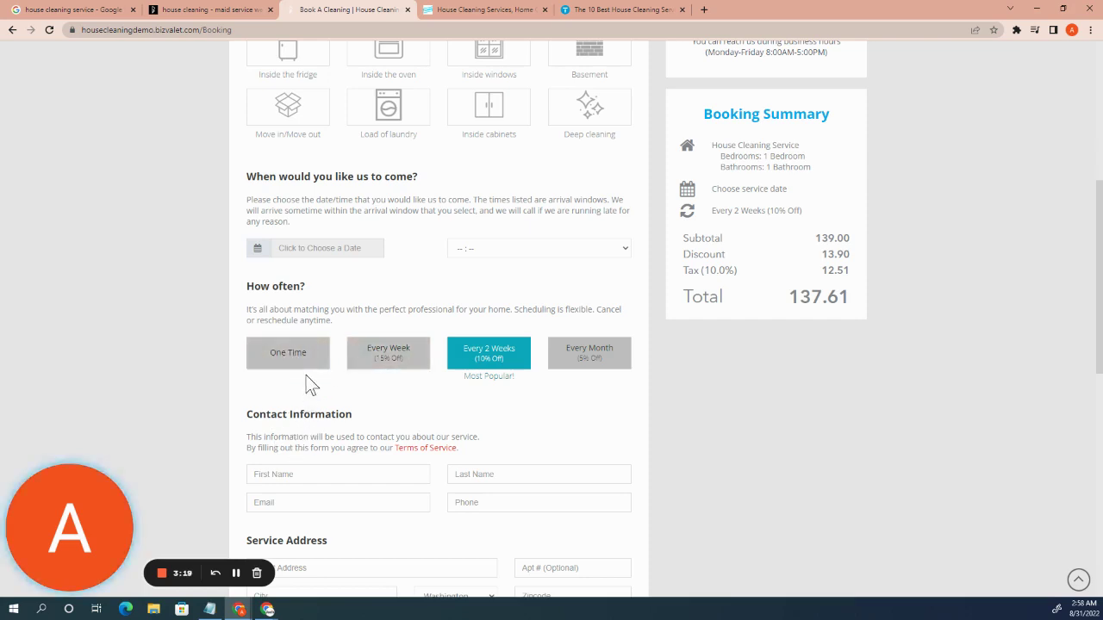
pyautogui.scroll(2, 311, 385)
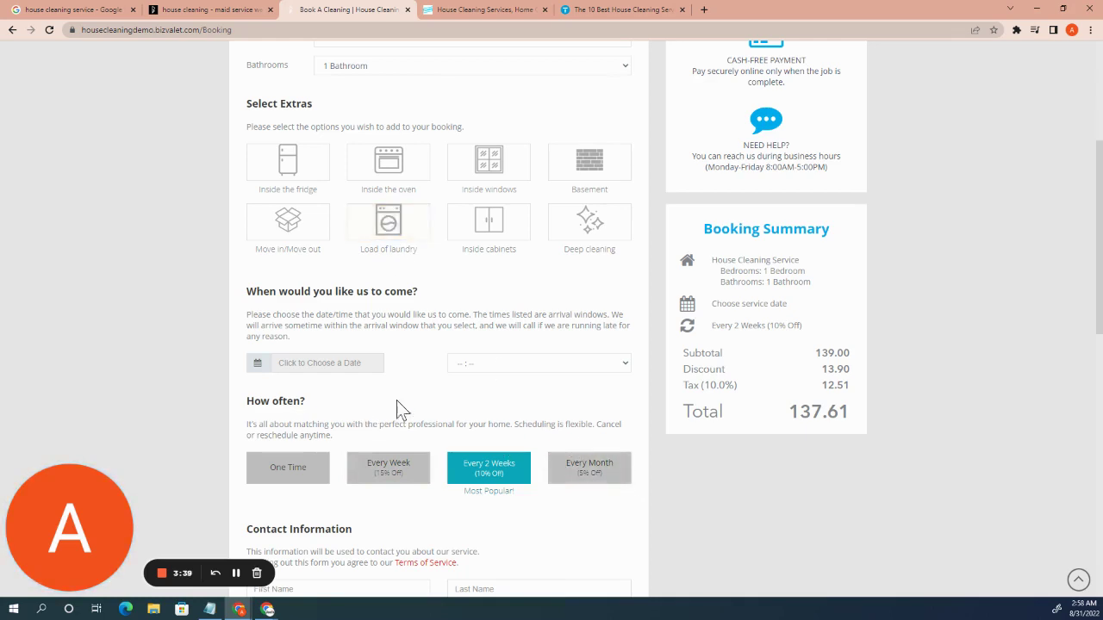
# - Open the Google Ads site, ads.google.com, in a new browser tab
pyautogui.click(229, 6)
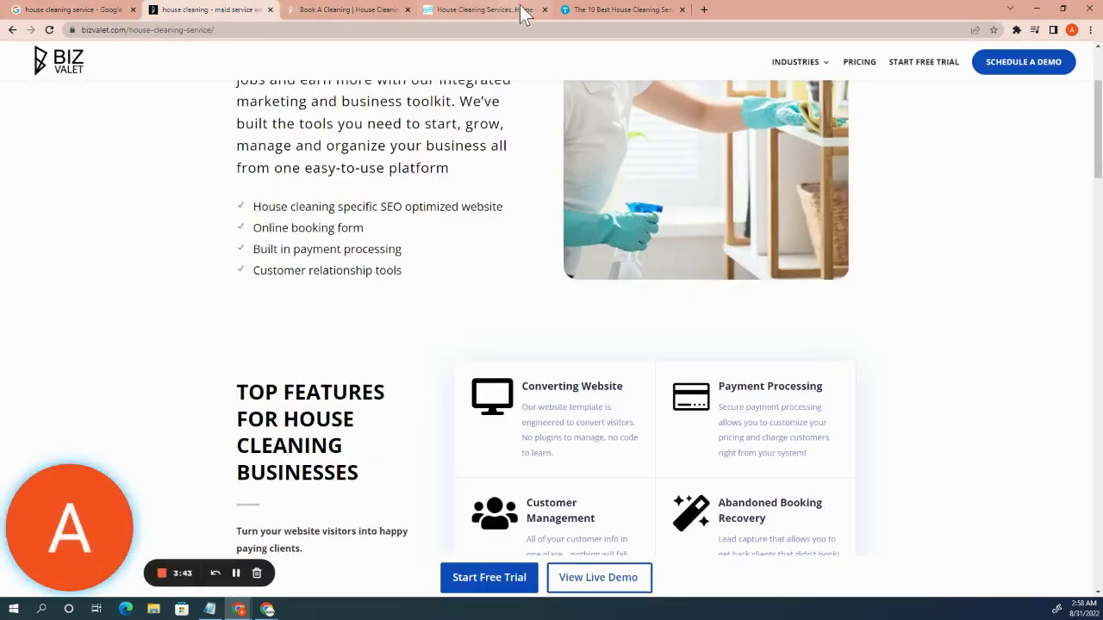
pyautogui.click(694, 12)
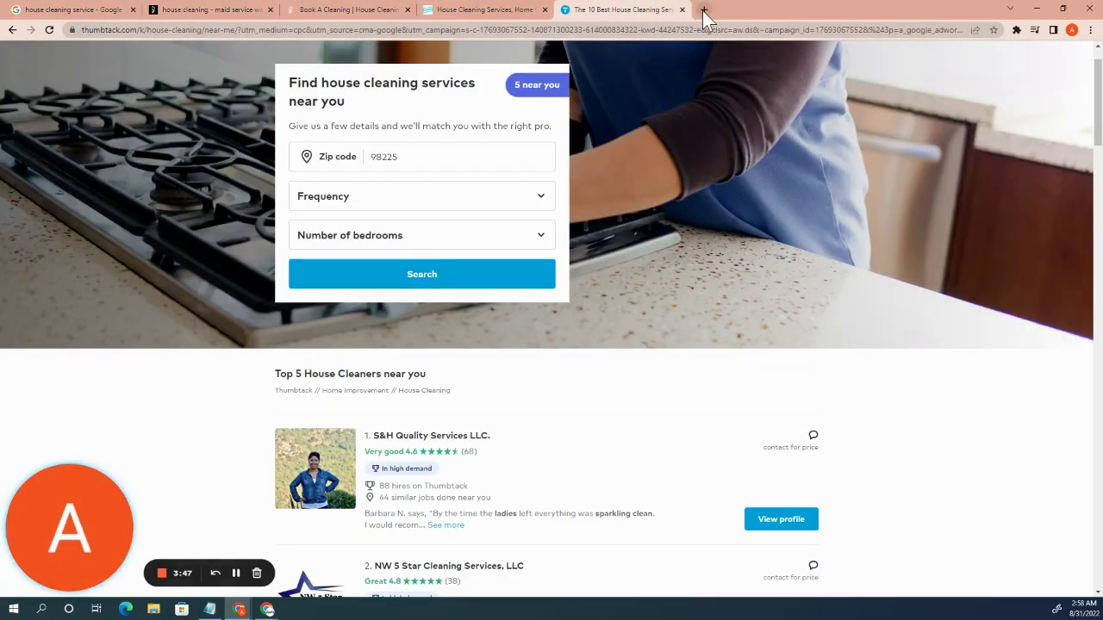
pyautogui.click(703, 10)
pyautogui.write('ad')
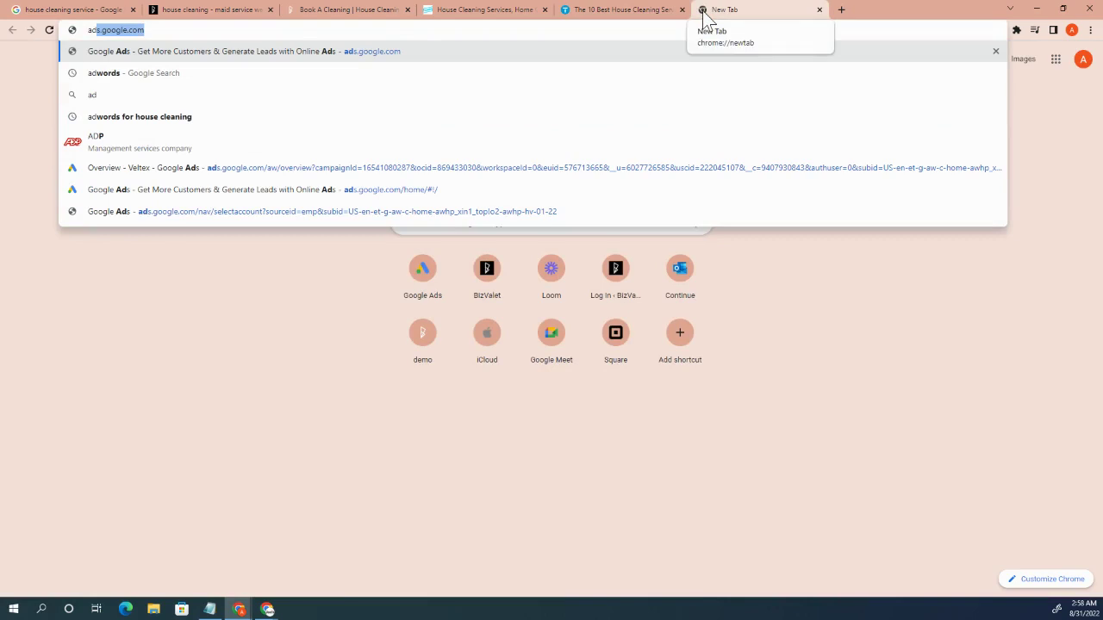
pyautogui.press('Return')
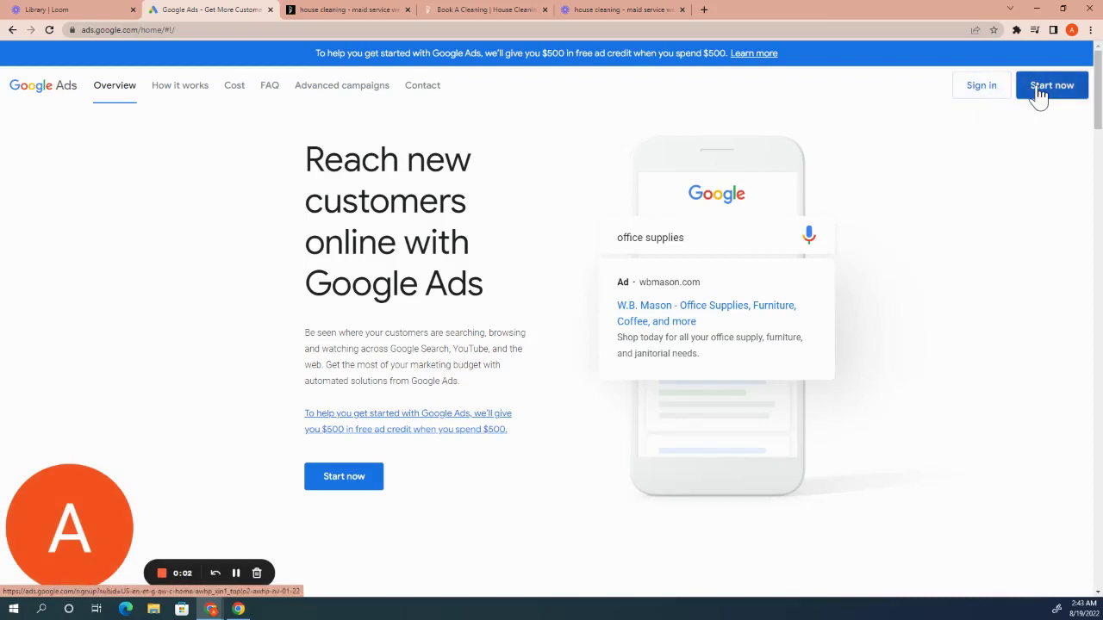
# - Start the Google Ads signup and choose to create a new Google Ads account instead of using an existing one
pyautogui.click(1040, 95)
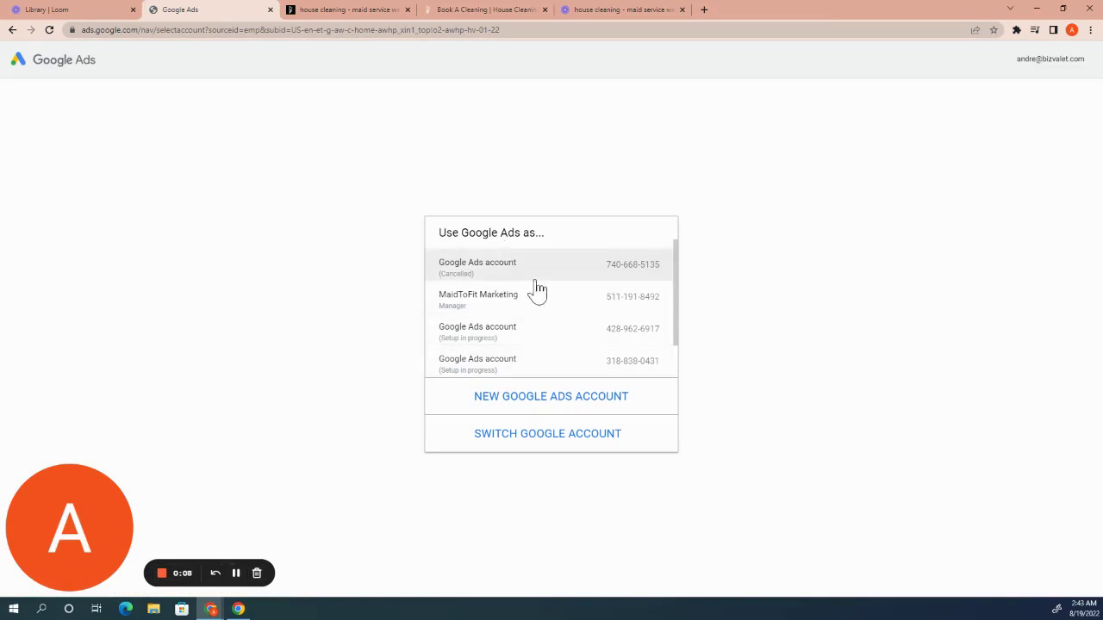
pyautogui.scroll(-1, 532, 293)
pyautogui.scroll(-1, 532, 293)
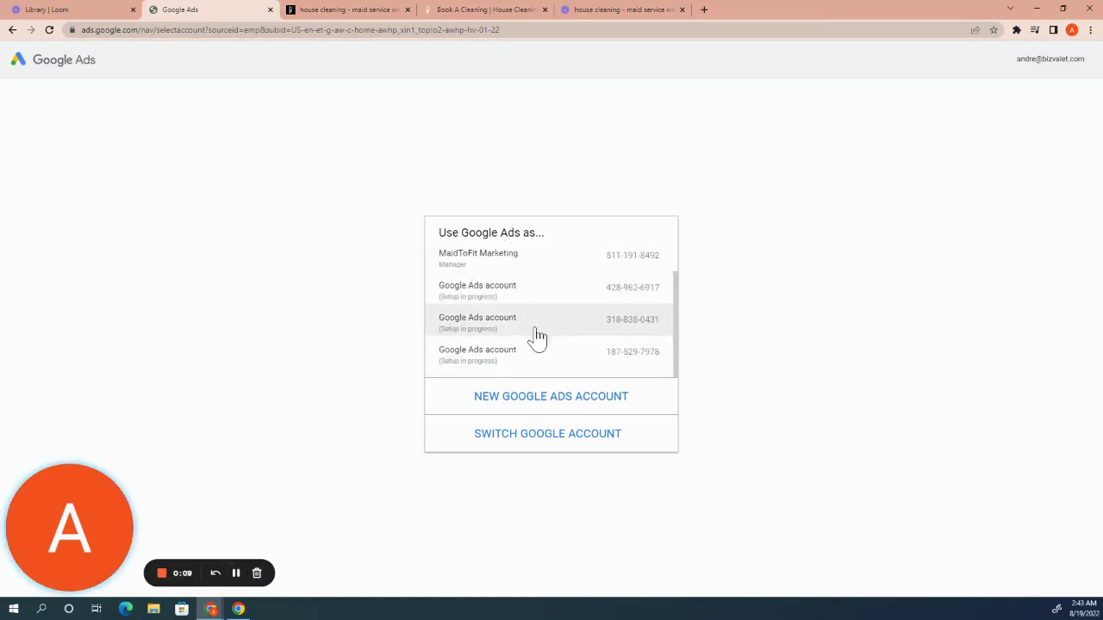
pyautogui.click(537, 408)
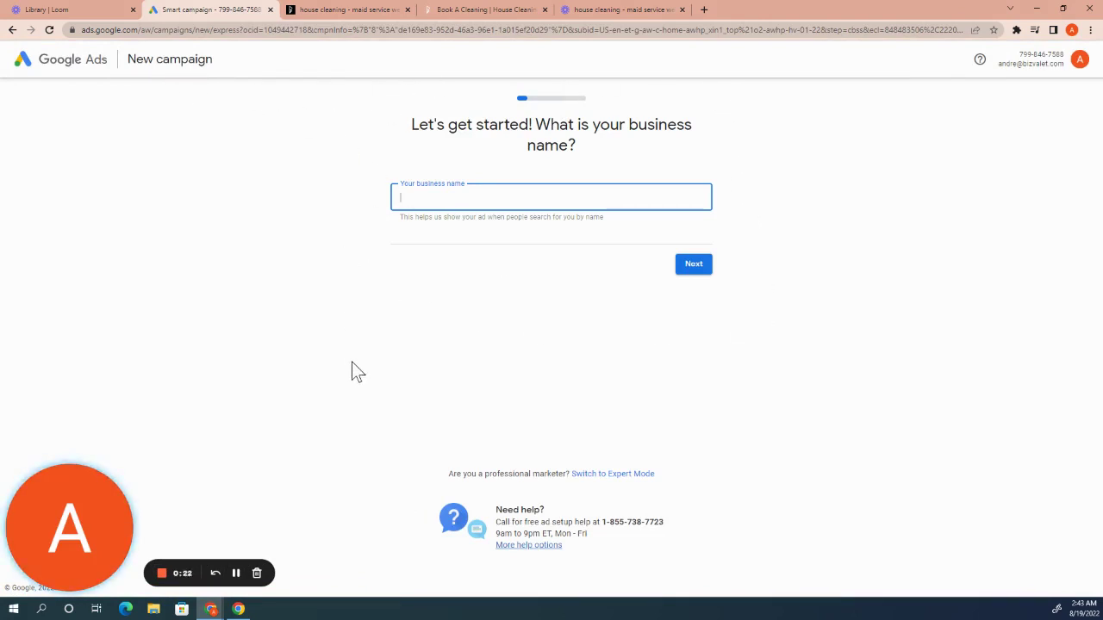
pyautogui.click(215, 29)
pyautogui.doubleClick(251, 29)
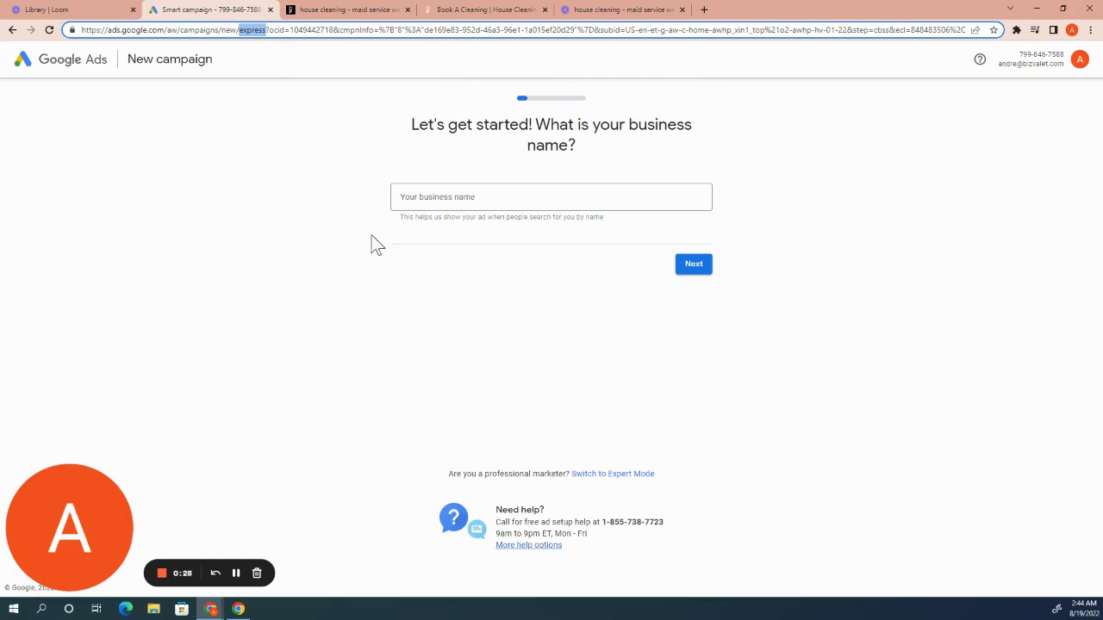
pyautogui.doubleClick(390, 301)
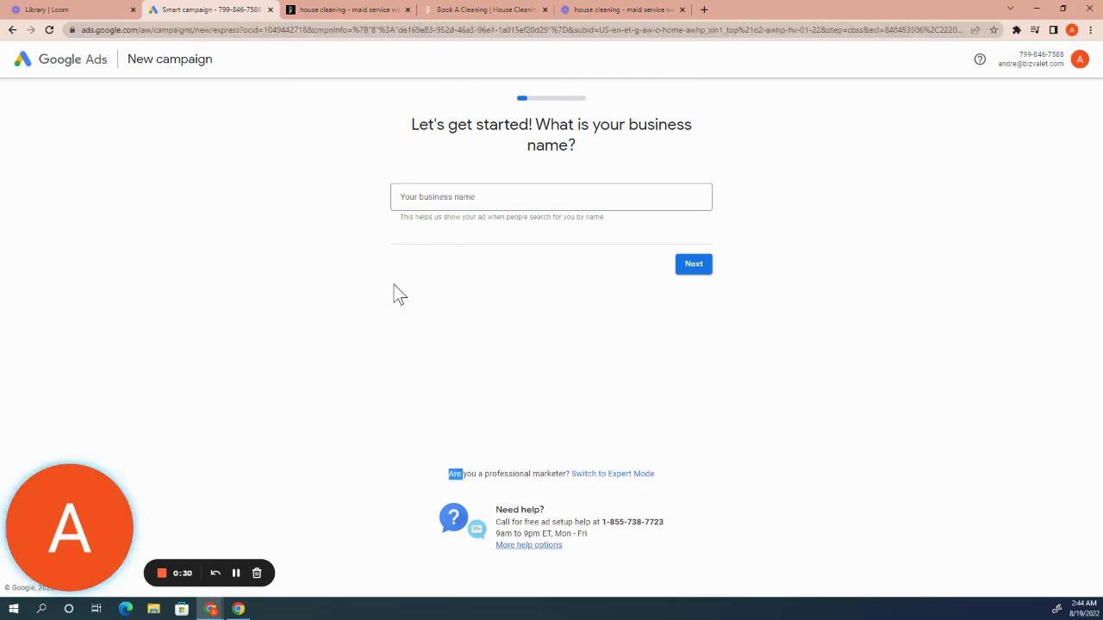
pyautogui.click(417, 286)
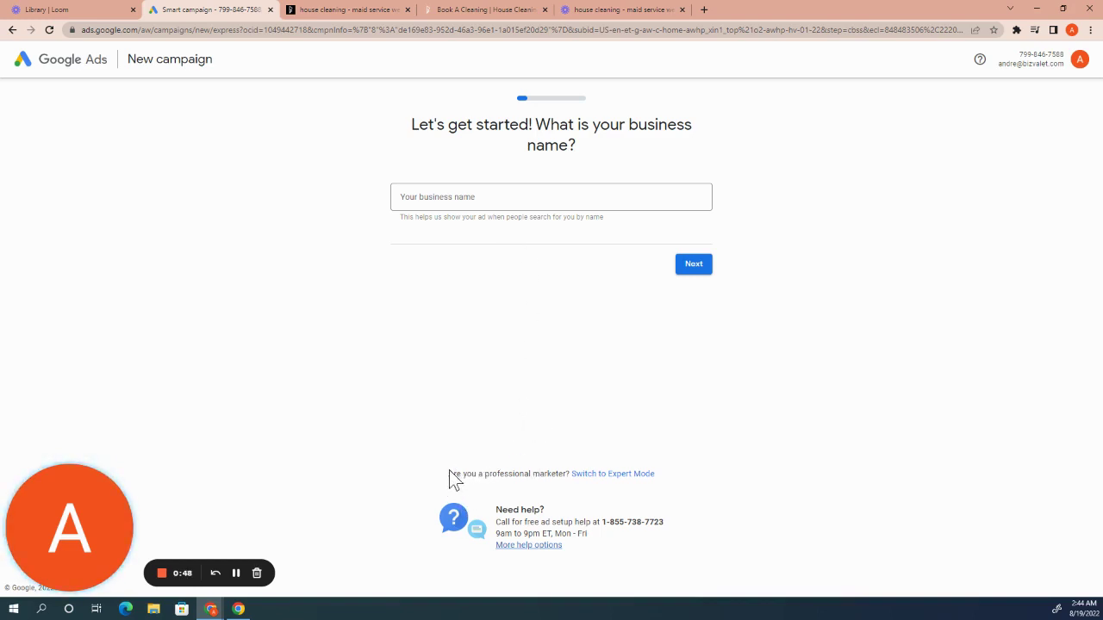
# - Create the account in Expert Mode without a campaign, submitting United States, Los Angeles Time and US Dollar, and open its overview
pyautogui.click(610, 481)
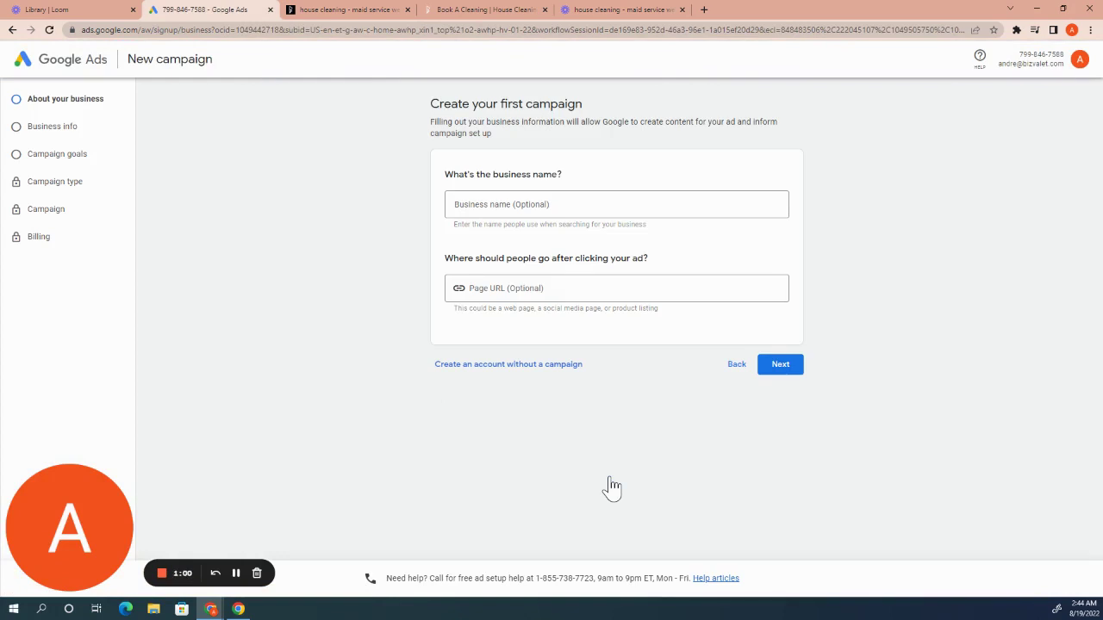
pyautogui.click(479, 370)
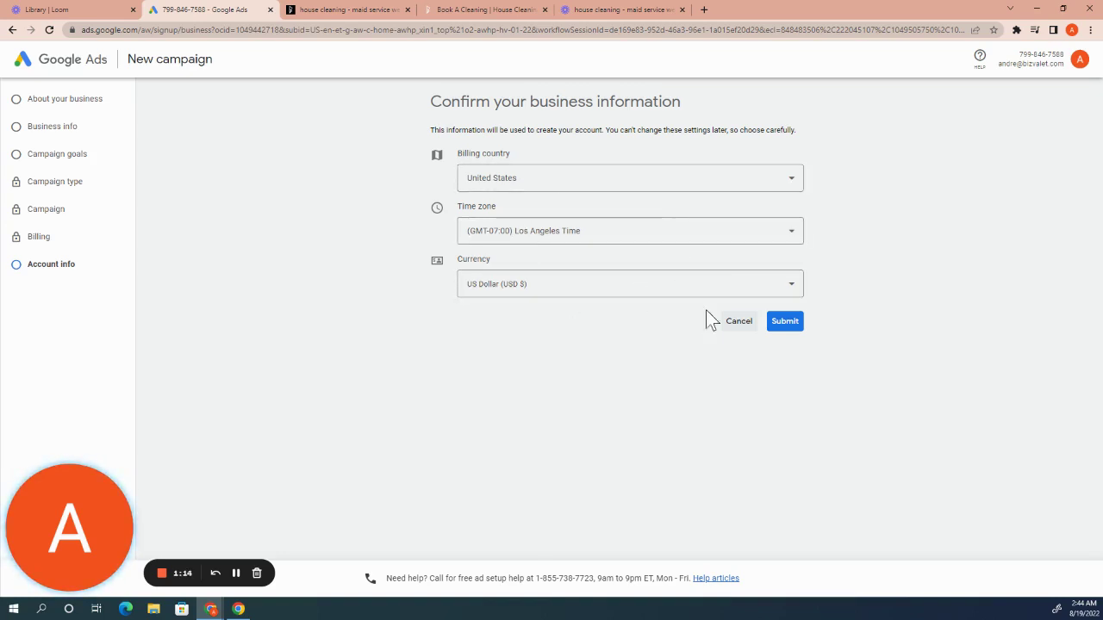
pyautogui.click(787, 325)
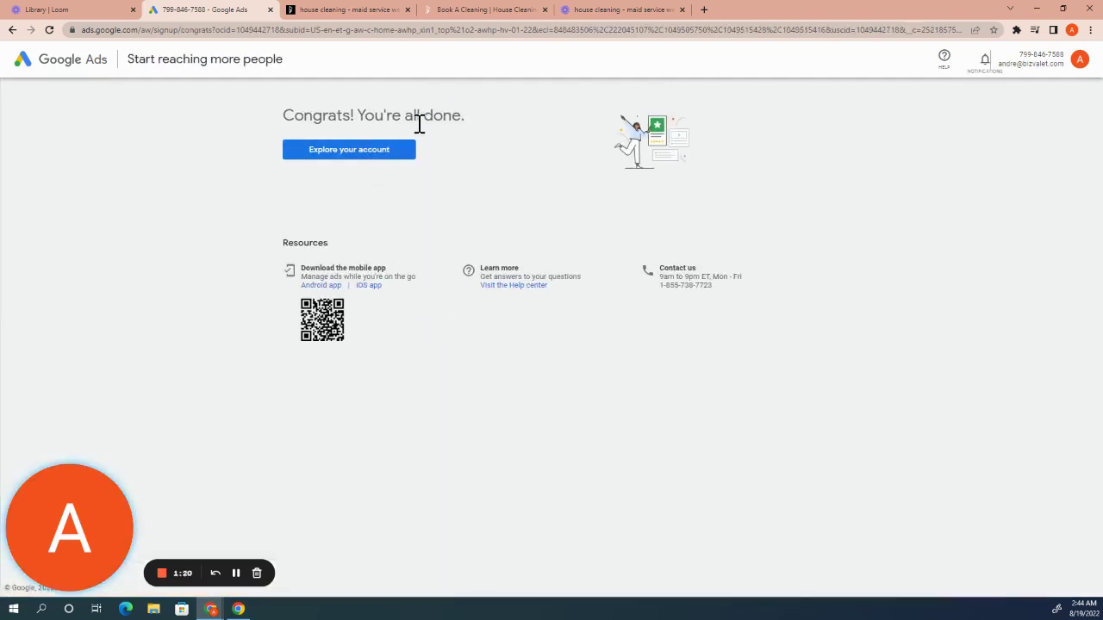
pyautogui.click(388, 163)
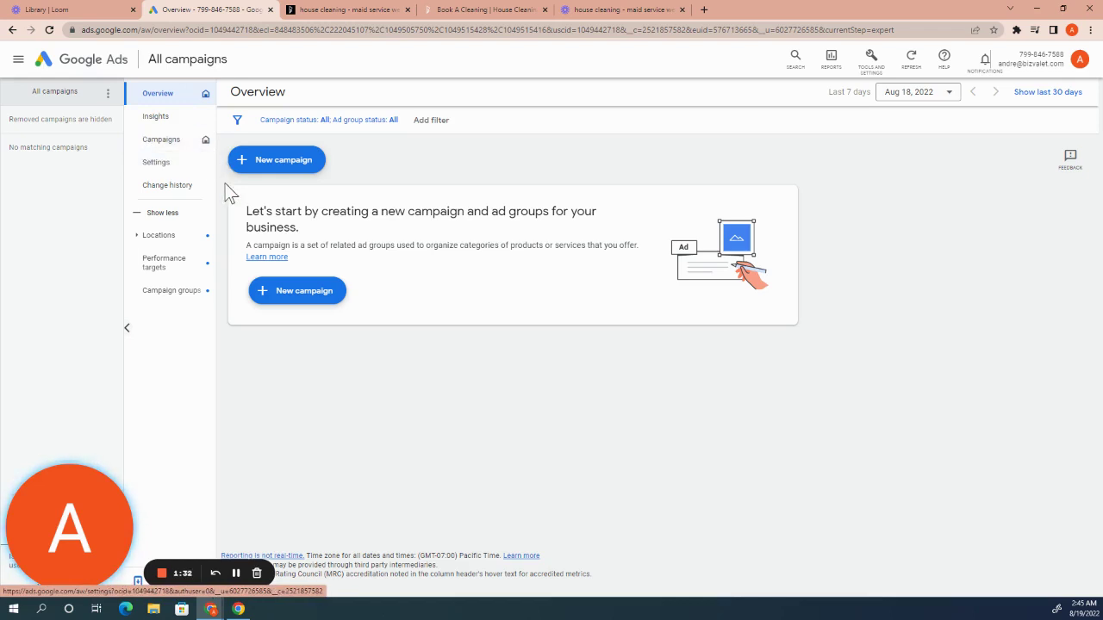
# - Start a new campaign without a goal's guidance and select Search as the campaign type
pyautogui.click(277, 166)
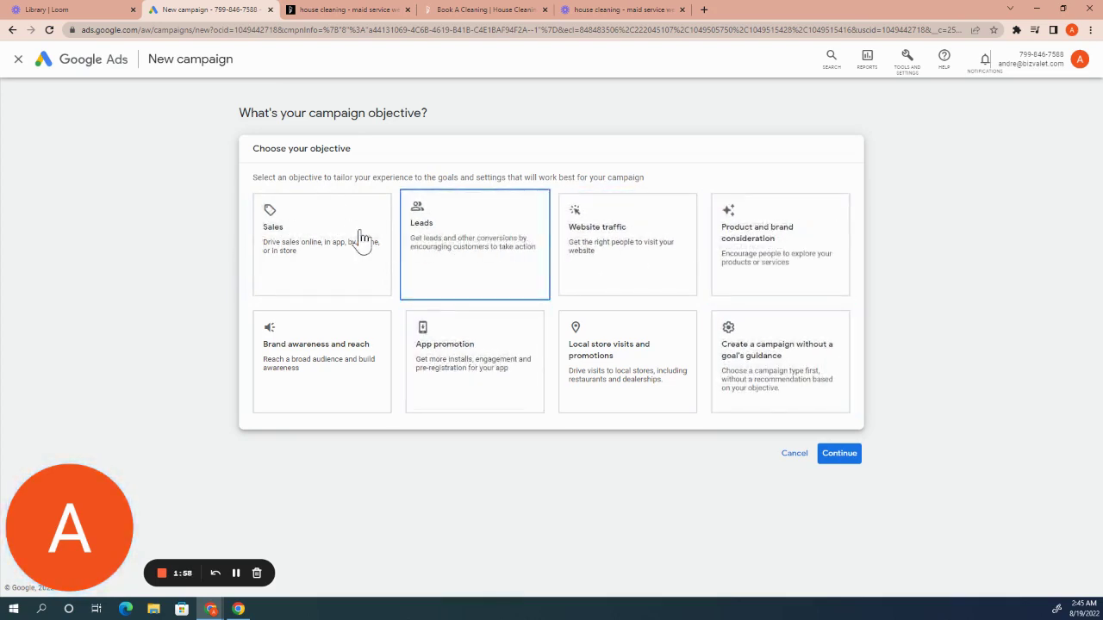
pyautogui.click(758, 346)
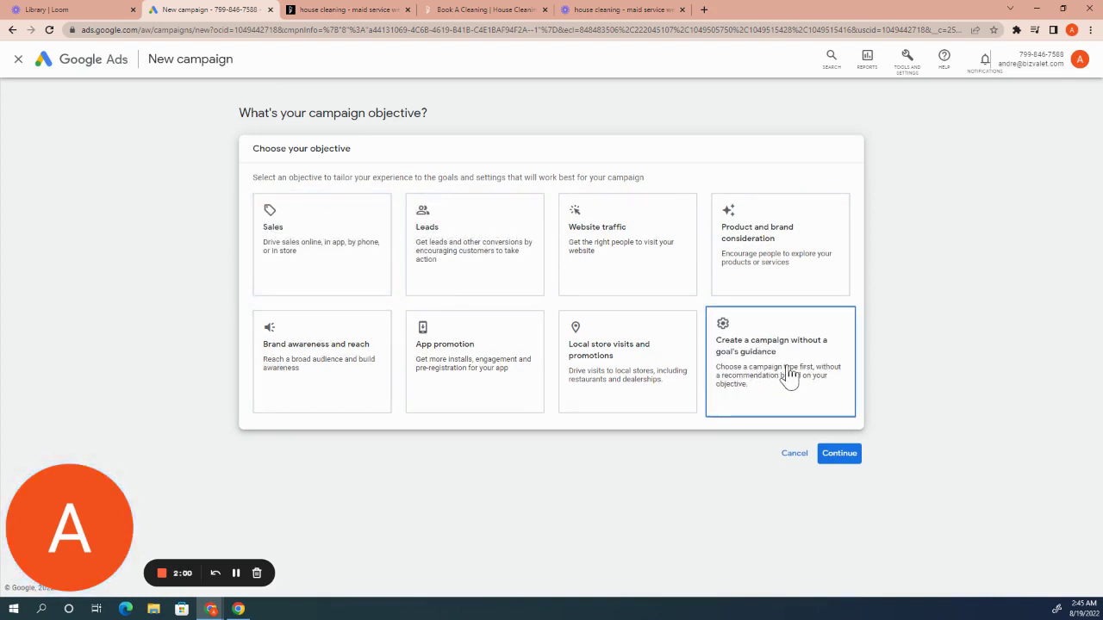
pyautogui.click(314, 188)
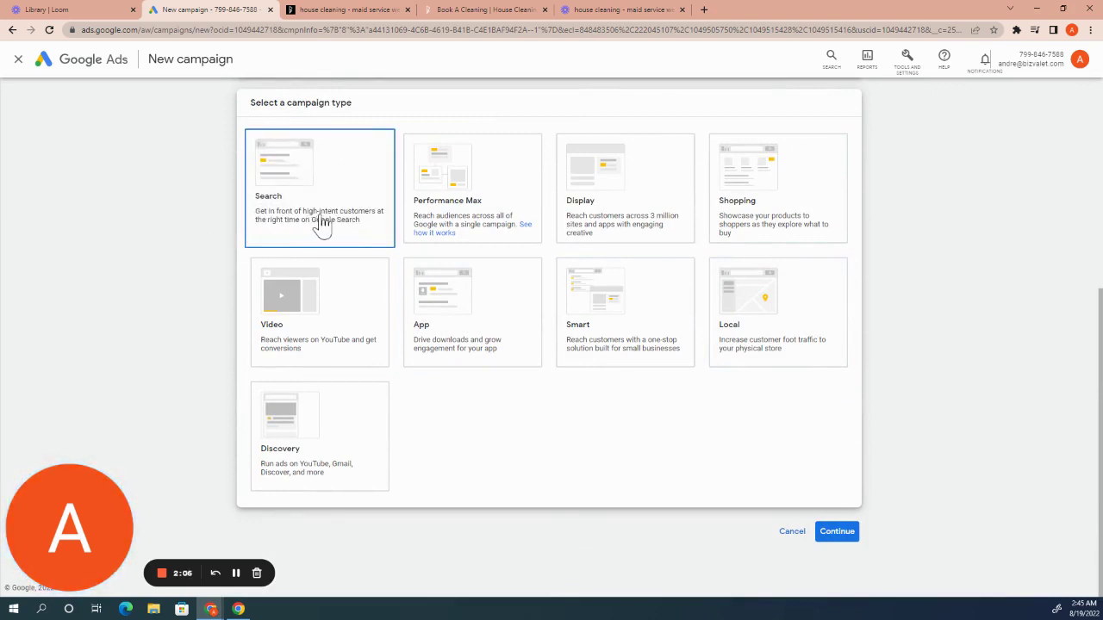
# - Search Google for "house cleaning service" in the tab showing the Loom video and examine the sponsored results
pyautogui.click(344, 10)
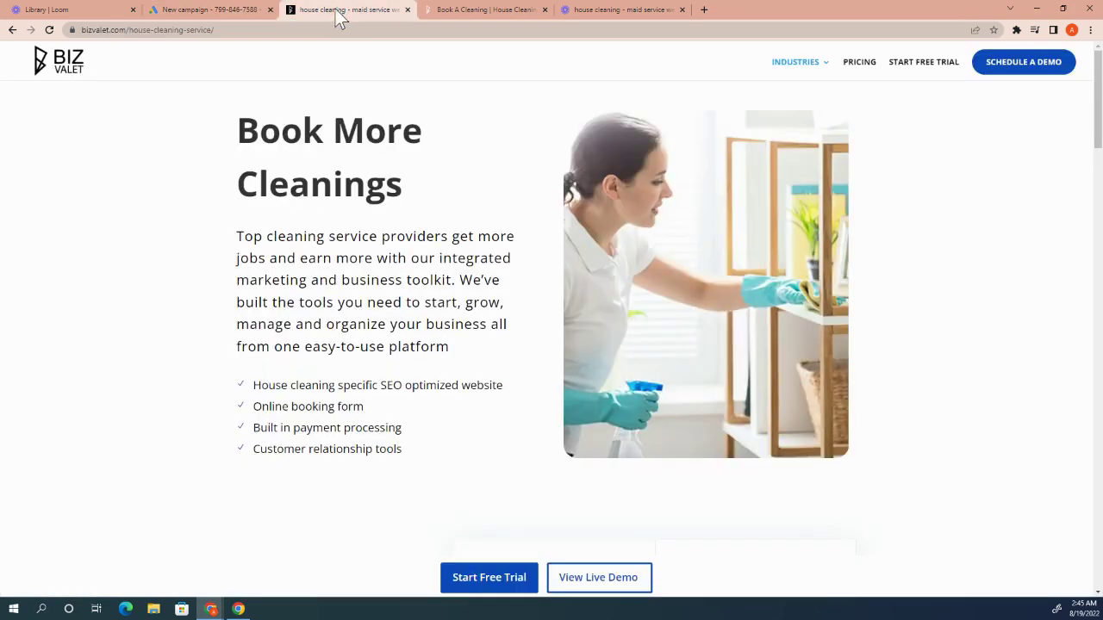
pyautogui.click(495, 10)
pyautogui.click(582, 10)
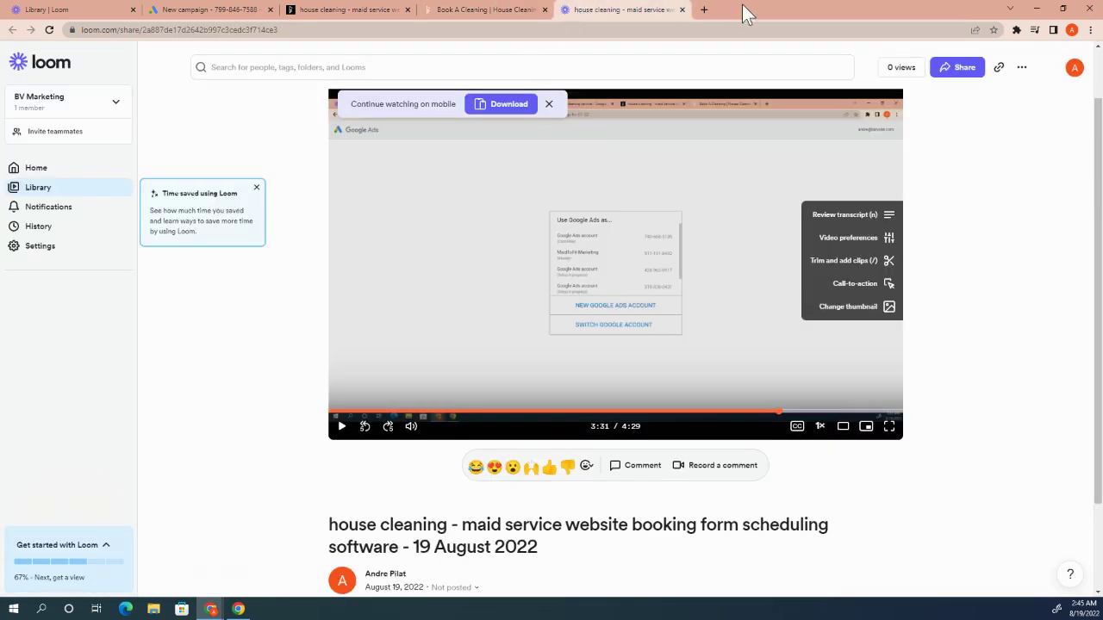
pyautogui.click(648, 30)
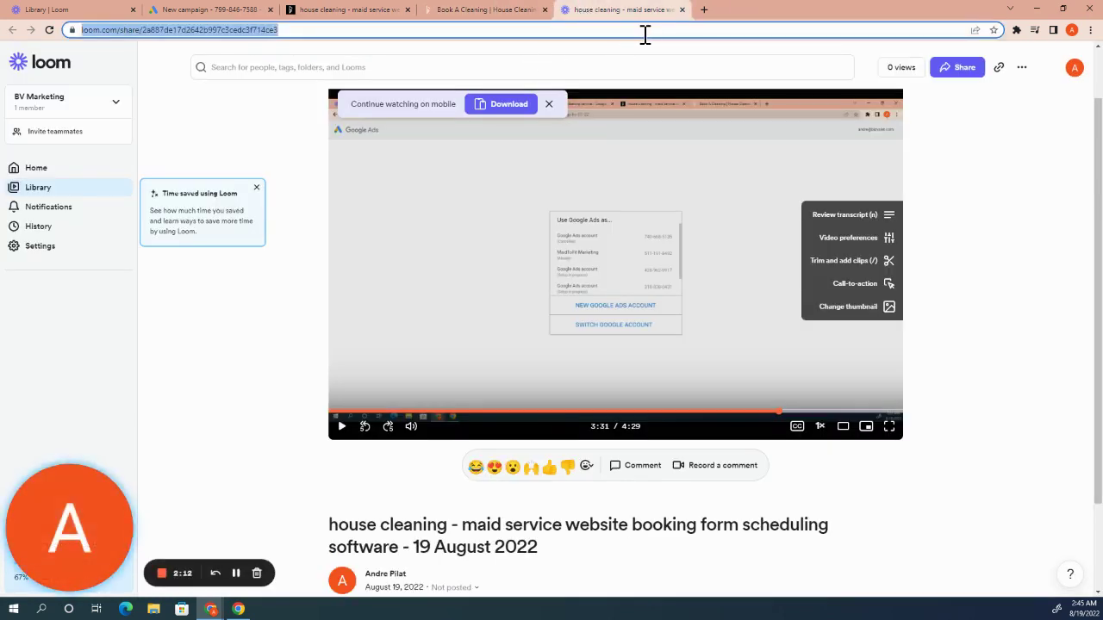
pyautogui.write('house cleaning service')
pyautogui.press('Return')
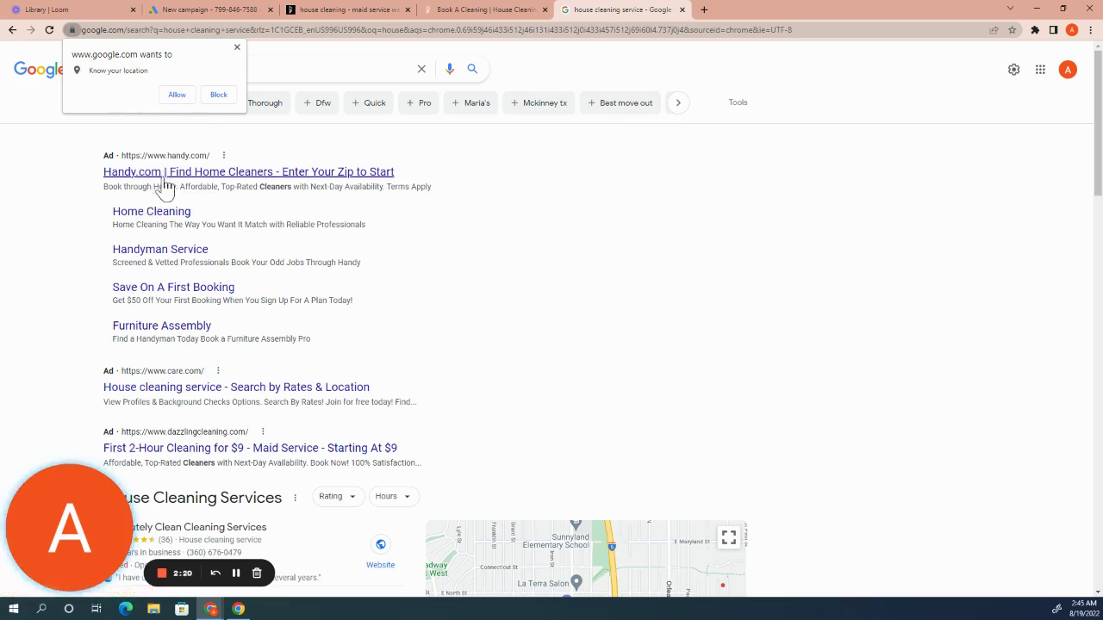
pyautogui.scroll(-1, 172, 340)
pyautogui.scroll(-1, 190, 349)
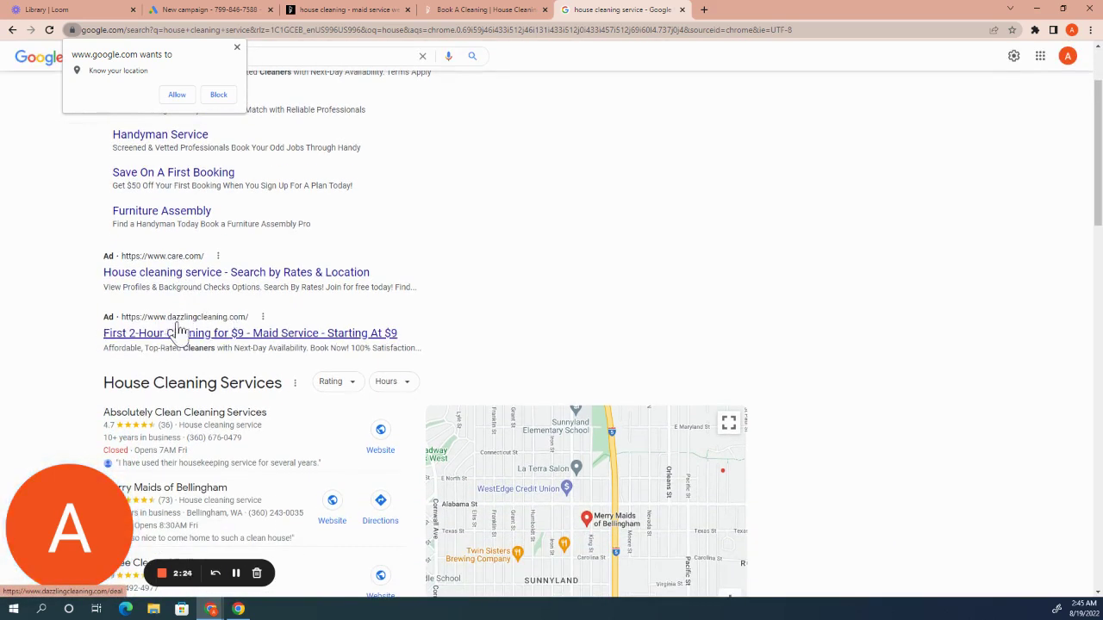
pyautogui.scroll(2, 146, 349)
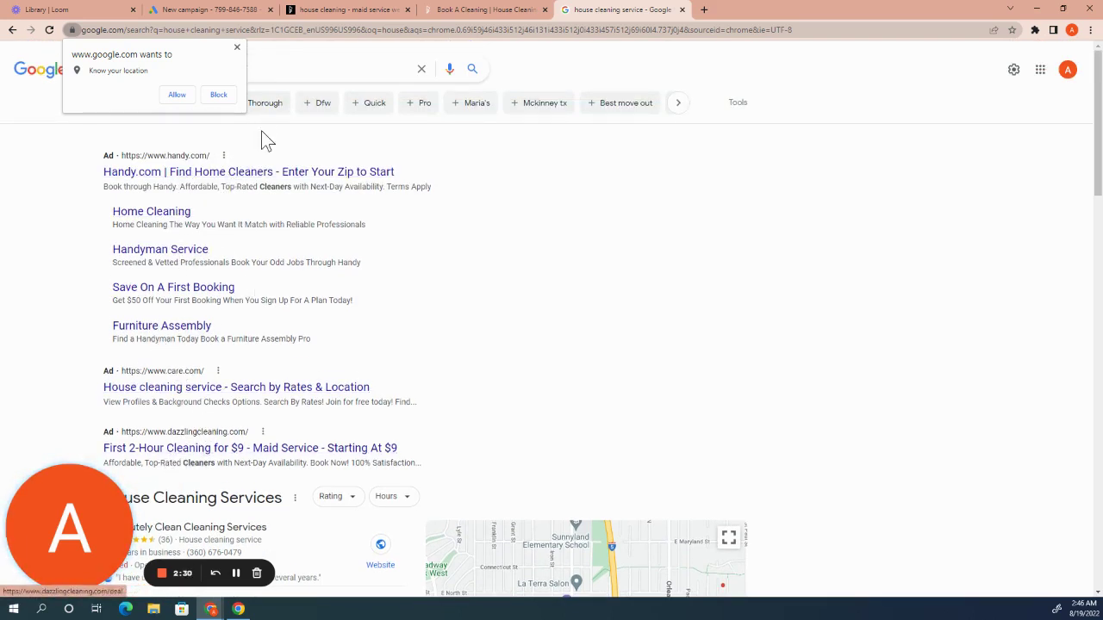
# - In the Google Ads tab, choose Search as the campaign type and select Website visits as the desired result
pyautogui.click(233, 12)
pyautogui.doubleClick(352, 222)
pyautogui.click(307, 155)
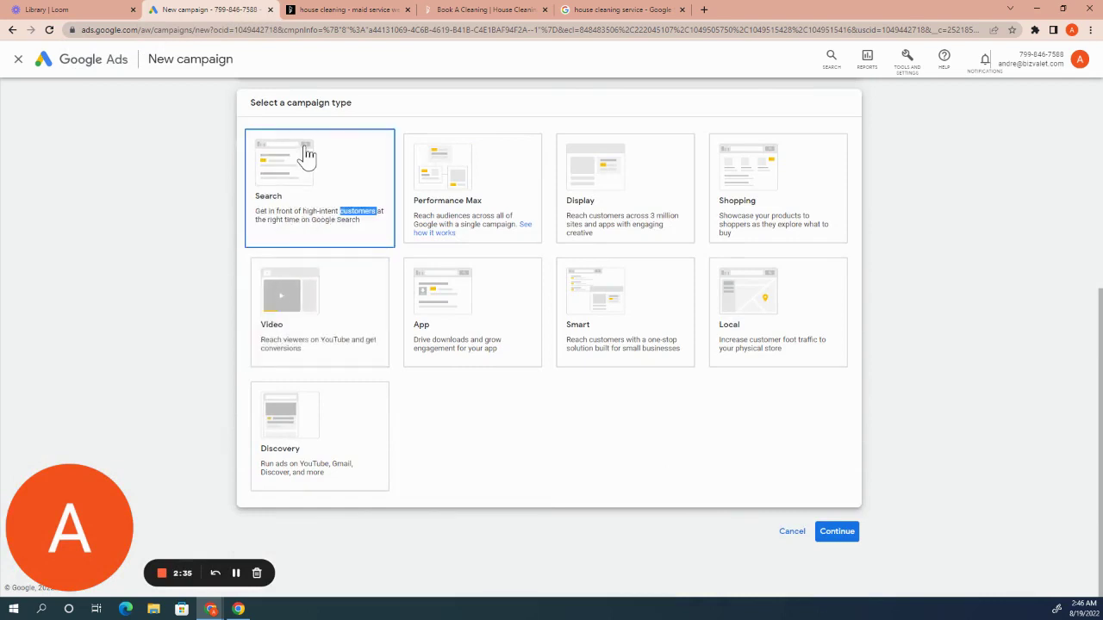
pyautogui.click(303, 162)
pyautogui.scroll(-3, 303, 162)
pyautogui.click(303, 162)
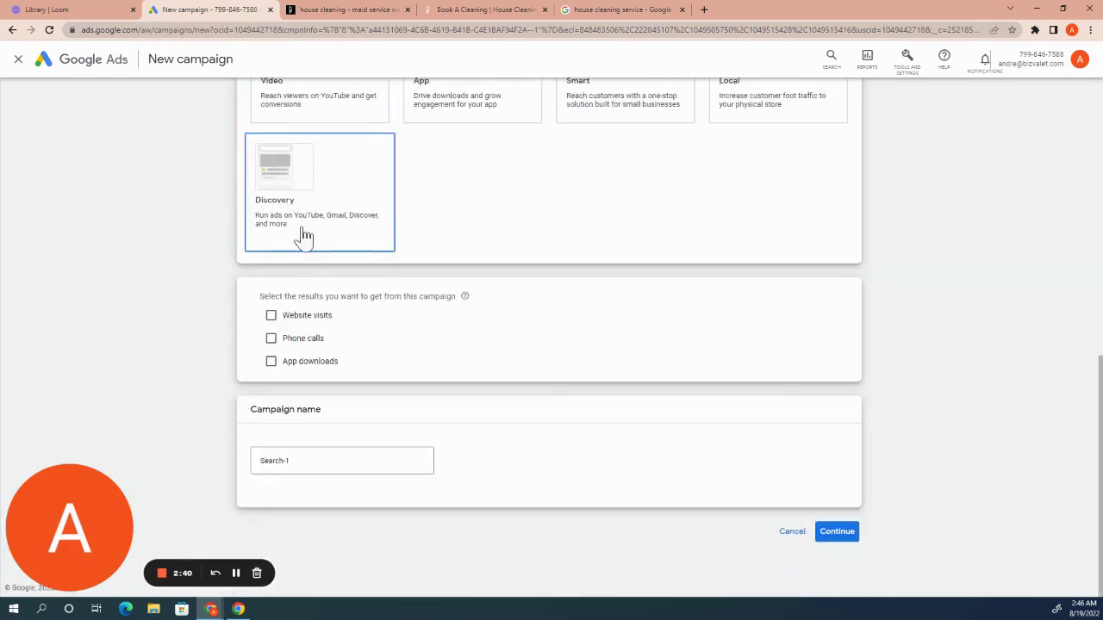
pyautogui.click(285, 317)
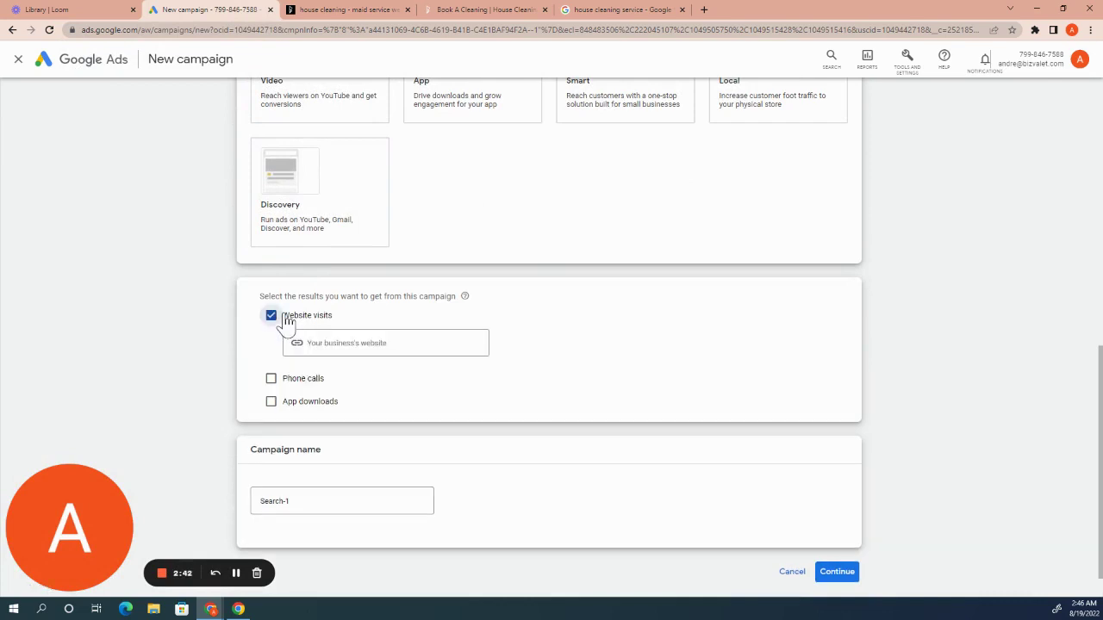
pyautogui.click(342, 342)
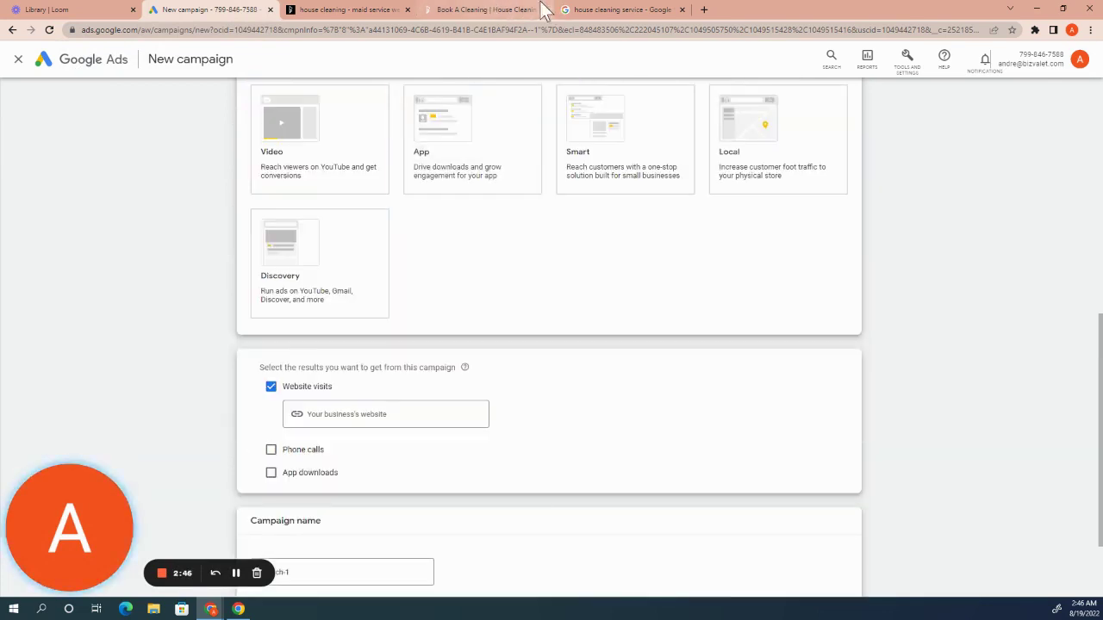
# - In the demo cleaning company's booking tab, cut the web address down to its root and copy the domain housecleaningdemo.bizvalet.com
pyautogui.click(493, 11)
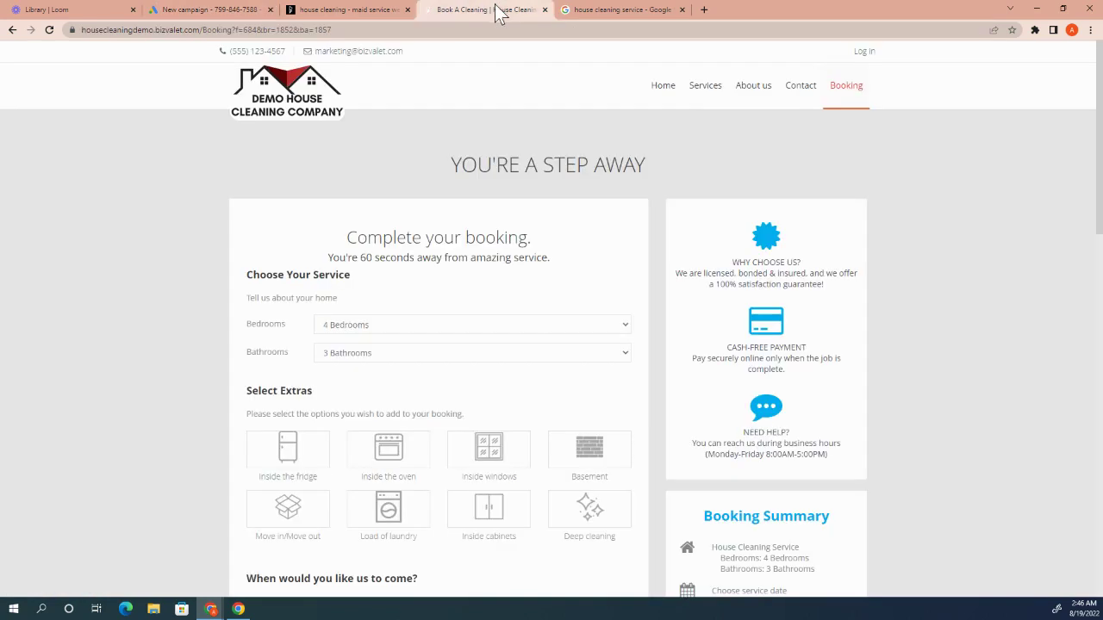
pyautogui.click(199, 30)
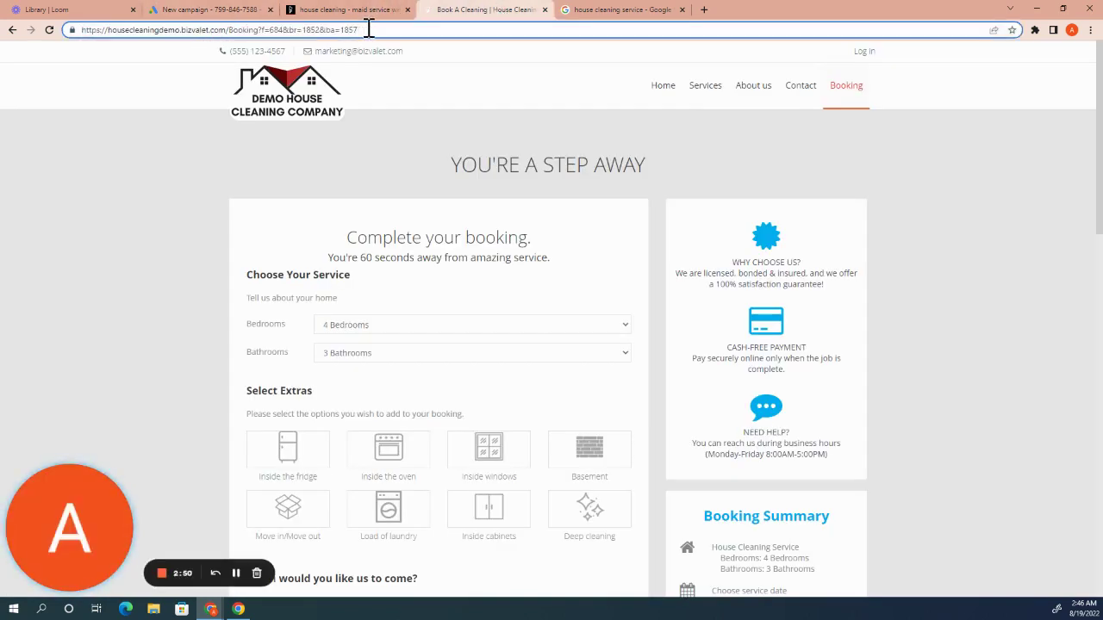
pyautogui.press('BackSpace')
pyautogui.press('BackSpace')
pyautogui.press('BackSpace')
pyautogui.press('BackSpace')
pyautogui.press('BackSpace')
pyautogui.press('BackSpace')
pyautogui.press('BackSpace')
pyautogui.press('BackSpace')
pyautogui.press('BackSpace')
pyautogui.press('BackSpace')
pyautogui.press('BackSpace')
pyautogui.press('BackSpace')
pyautogui.press('BackSpace')
pyautogui.press('BackSpace')
pyautogui.press('BackSpace')
pyautogui.press('BackSpace')
pyautogui.press('BackSpace')
pyautogui.press('BackSpace')
pyautogui.press('BackSpace')
pyautogui.press('BackSpace')
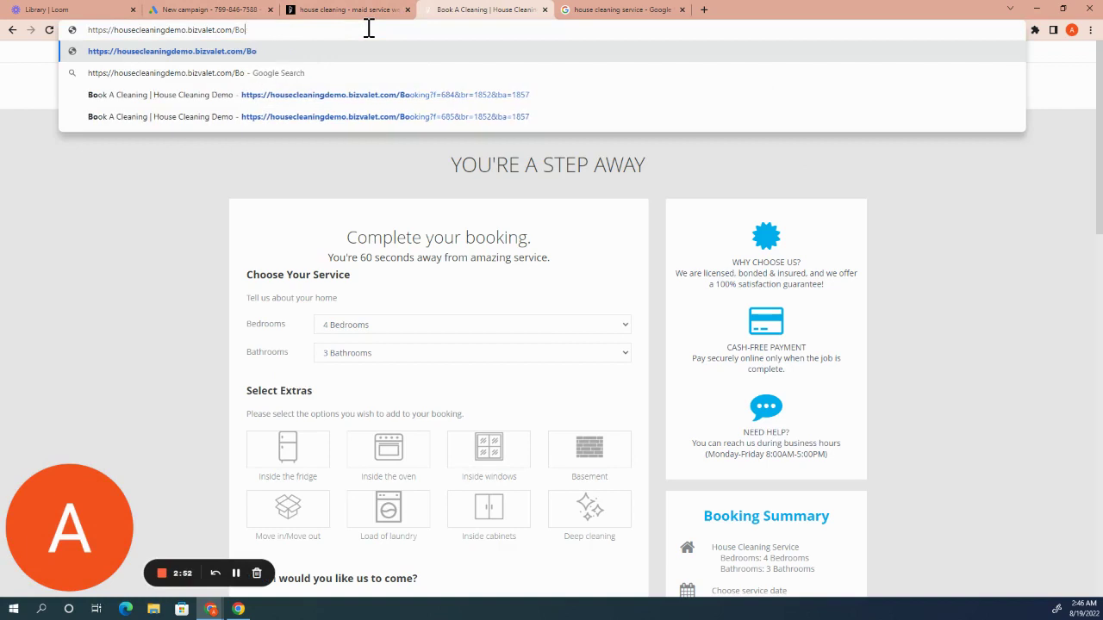
pyautogui.press('BackSpace')
pyautogui.press('BackSpace')
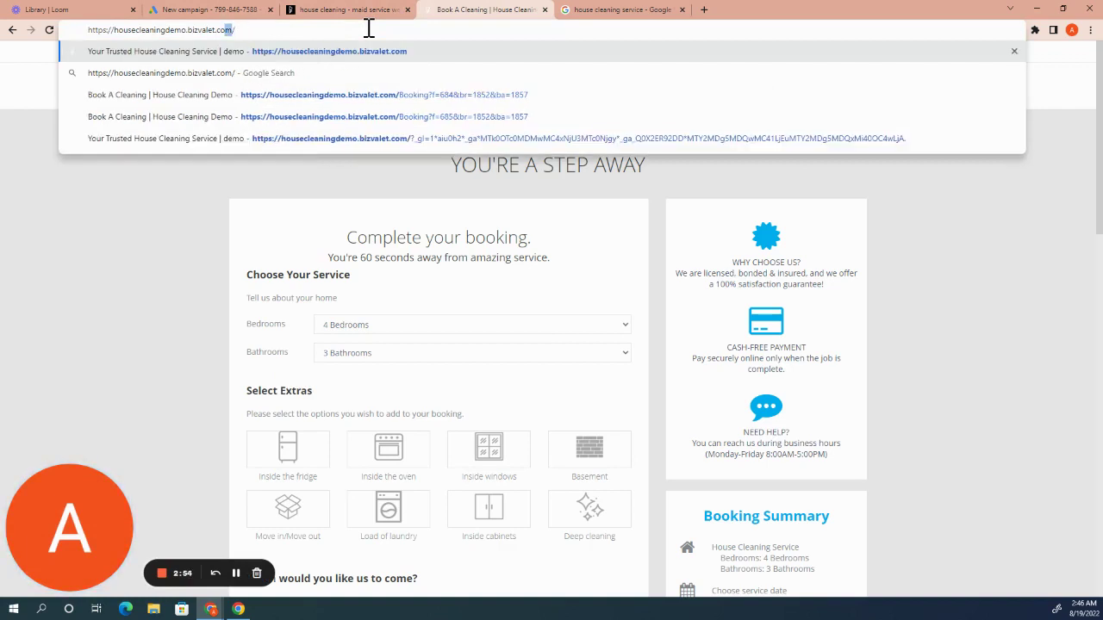
pyautogui.hotkey('shift', 'Left')
pyautogui.hotkey('shift', 'Left')
pyautogui.hotkey('shift', 'Left')
pyautogui.hotkey('shift', 'Left')
pyautogui.hotkey('shift', 'Left')
pyautogui.hotkey('shift', 'Left')
pyautogui.hotkey('shift', 'Left')
pyautogui.hotkey('shift', 'Left')
pyautogui.hotkey('shift', 'Left')
pyautogui.hotkey('shift', 'Left')
pyautogui.hotkey('shift', 'Left')
pyautogui.hotkey('shift', 'Left')
pyautogui.hotkey('shift', 'Left')
pyautogui.hotkey('shift', 'Left')
pyautogui.hotkey('shift', 'Left')
pyautogui.hotkey('shift', 'Left')
pyautogui.hotkey('shift', 'Left')
pyautogui.hotkey('shift', 'Left')
pyautogui.hotkey('ctrl', 'c')
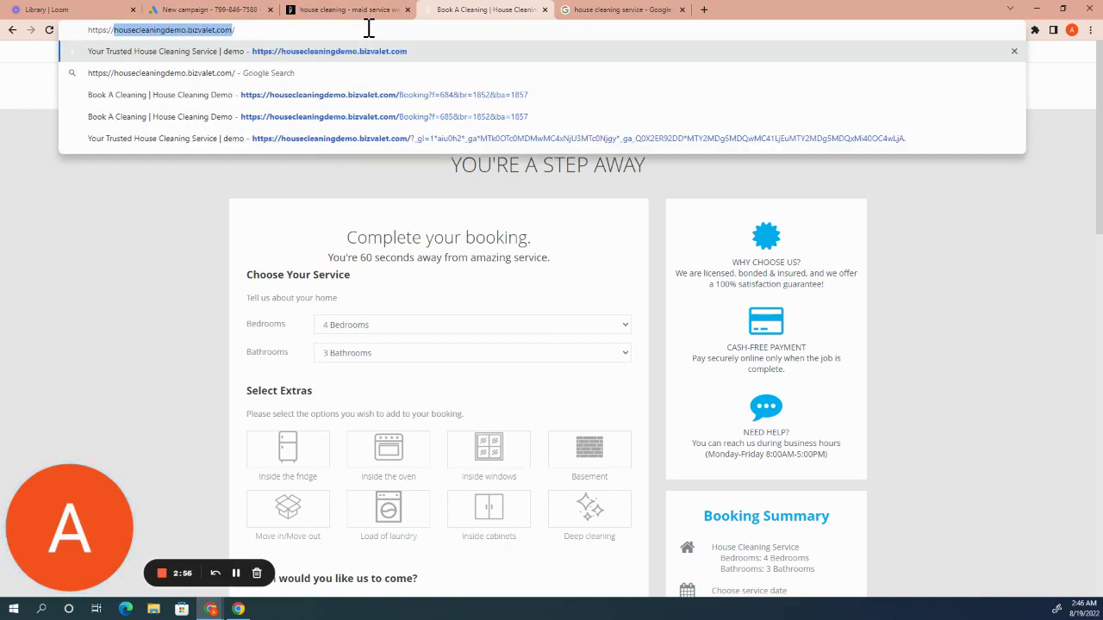
# - Back in the Google Ads campaign tab, enter housecleaningdemo.bizvalet.com as the business's website
pyautogui.click(340, 9)
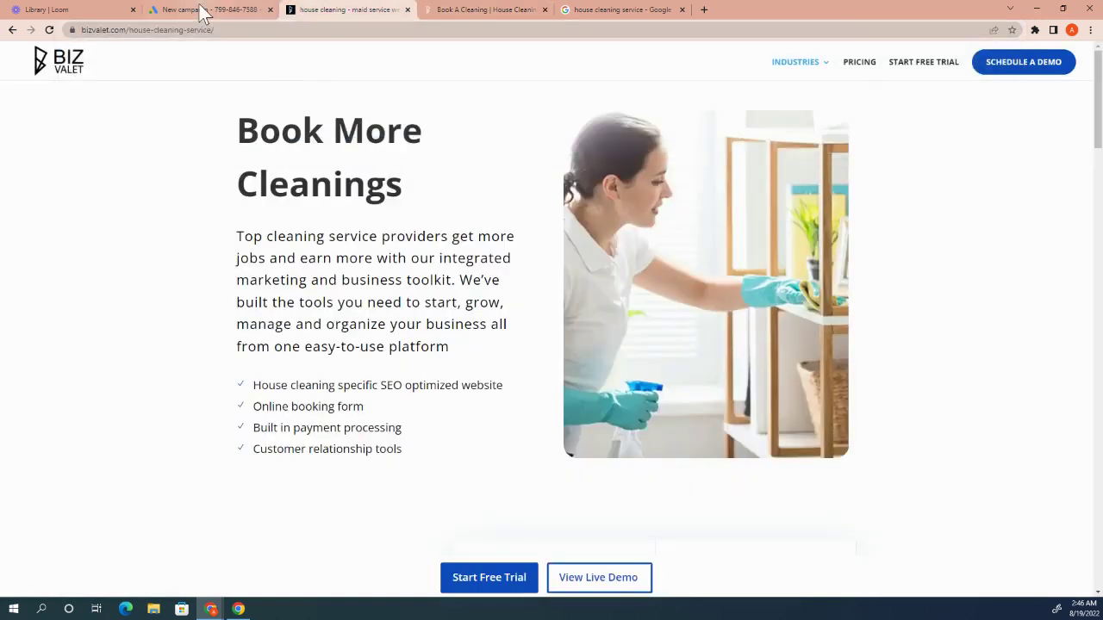
pyautogui.click(258, 10)
pyautogui.click(329, 414)
pyautogui.hotkey('ctrl', 'v')
pyautogui.click(510, 450)
pyautogui.scroll(-2, 509, 452)
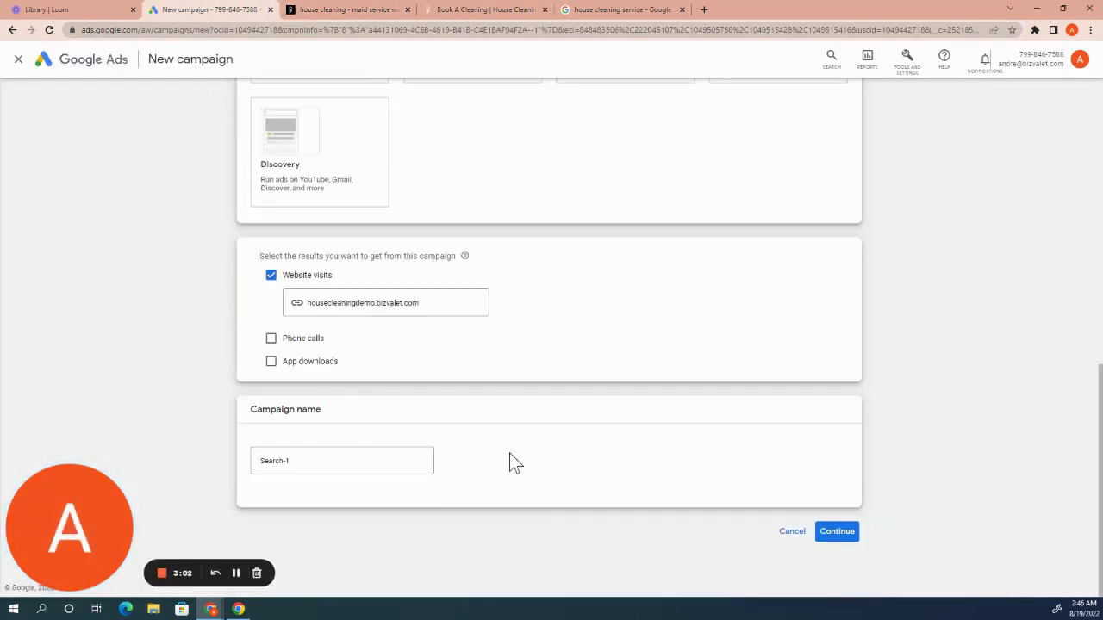
# - Name the campaign "Seattle" and continue to the bidding settings
pyautogui.click(311, 461)
pyautogui.hotkey('ctrl', 'a')
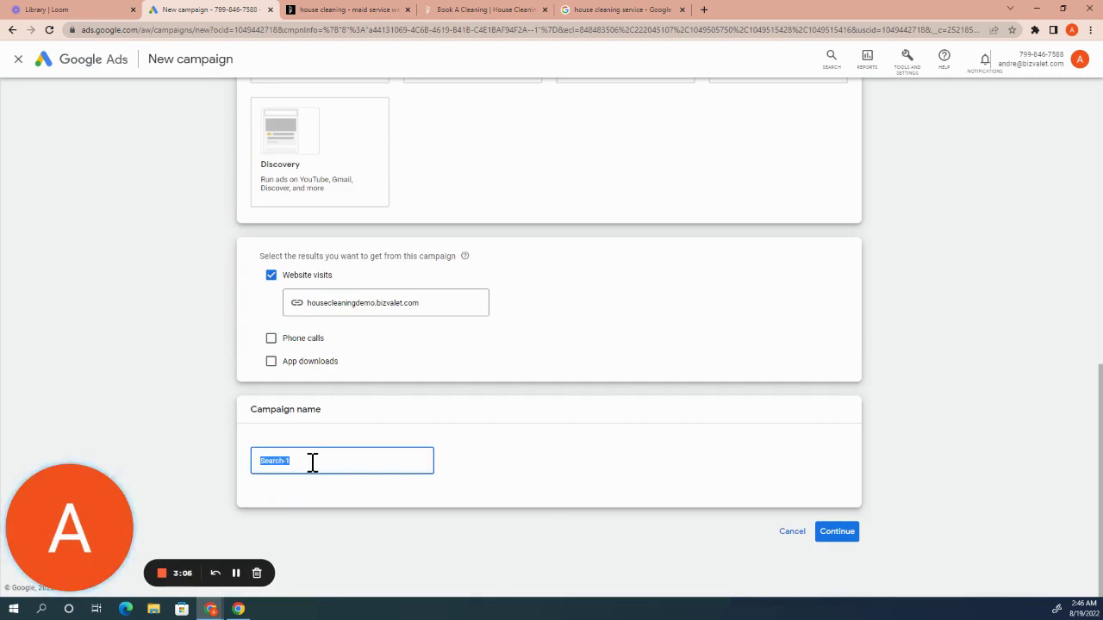
pyautogui.write('Example Campaign')
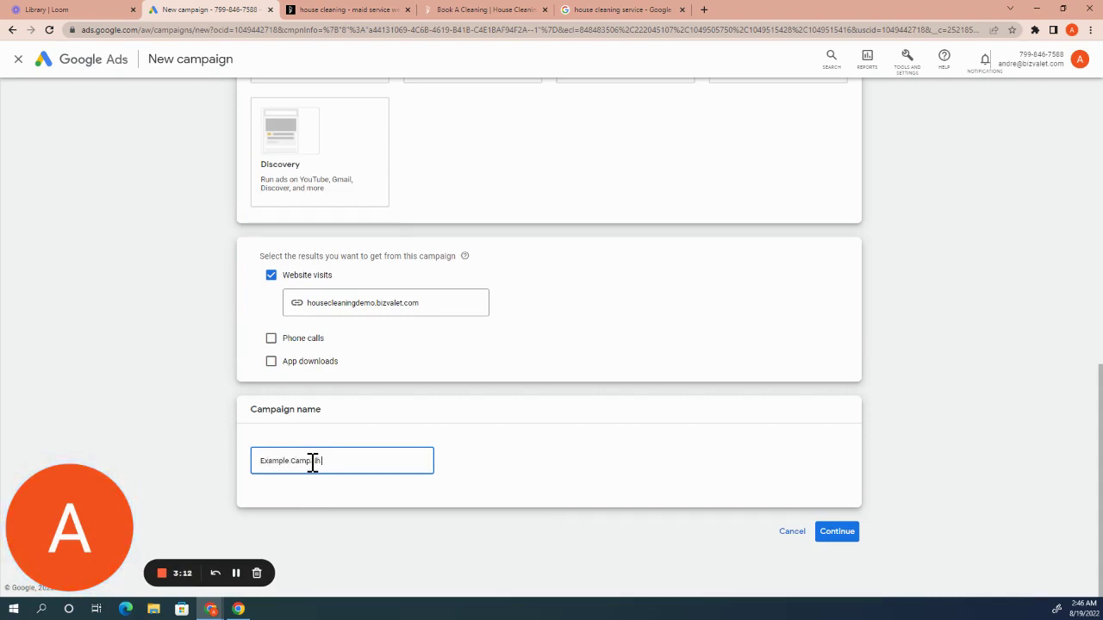
pyautogui.write('gn')
pyautogui.write('Seattle')
pyautogui.press('BackSpace')
pyautogui.press('BackSpace')
pyautogui.press('BackSpace')
pyautogui.press('BackSpace')
pyautogui.press('BackSpace')
pyautogui.press('BackSpace')
pyautogui.press('BackSpace')
pyautogui.press('BackSpace')
pyautogui.press('BackSpace')
pyautogui.press('BackSpace')
pyautogui.press('BackSpace')
pyautogui.press('BackSpace')
pyautogui.press('BackSpace')
pyautogui.press('BackSpace')
pyautogui.press('BackSpace')
pyautogui.press('BackSpace')
pyautogui.press('BackSpace')
pyautogui.press('BackSpace')
pyautogui.press('BackSpace')
pyautogui.press('BackSpace')
pyautogui.click(838, 533)
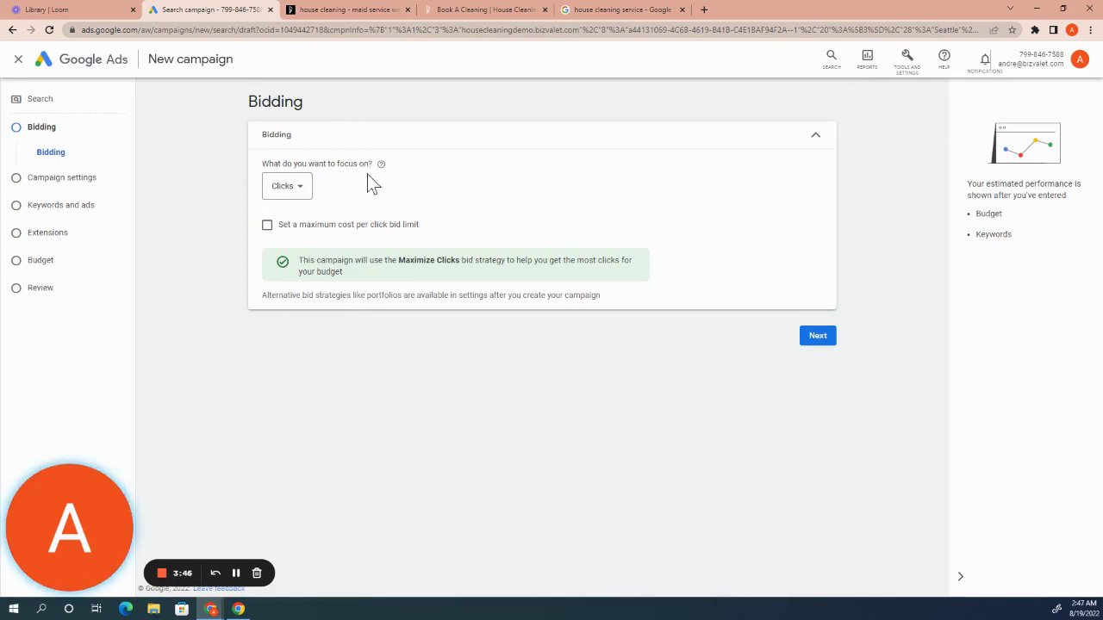
# - Focus the bidding on Clicks with a maximum cost-per-click bid limit of $8 and continue to the campaign settings
pyautogui.click(294, 191)
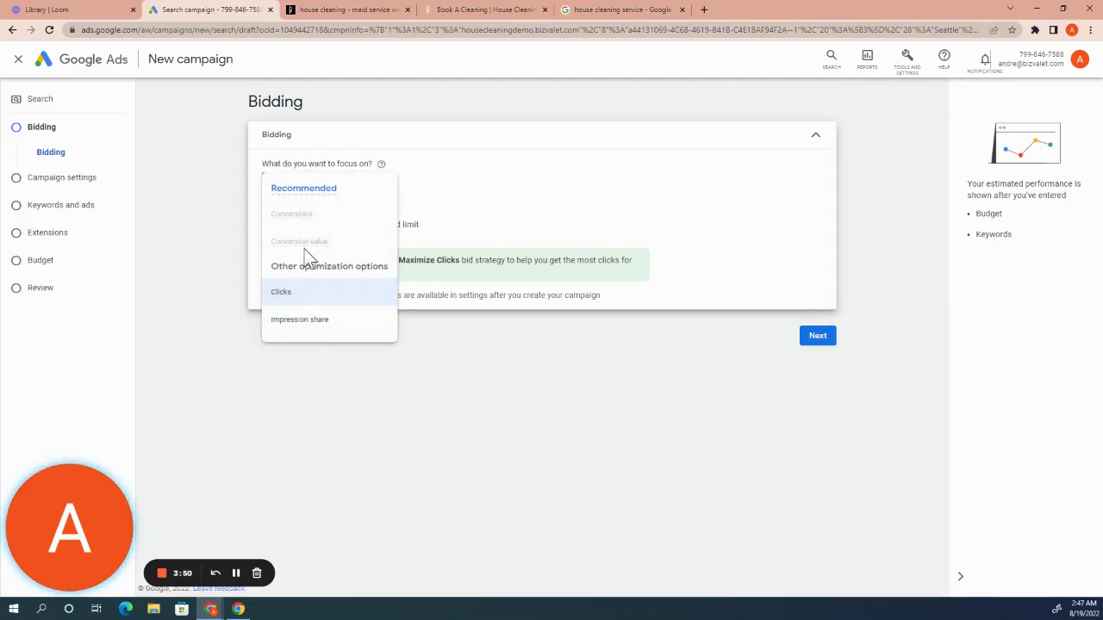
pyautogui.moveTo(321, 245)
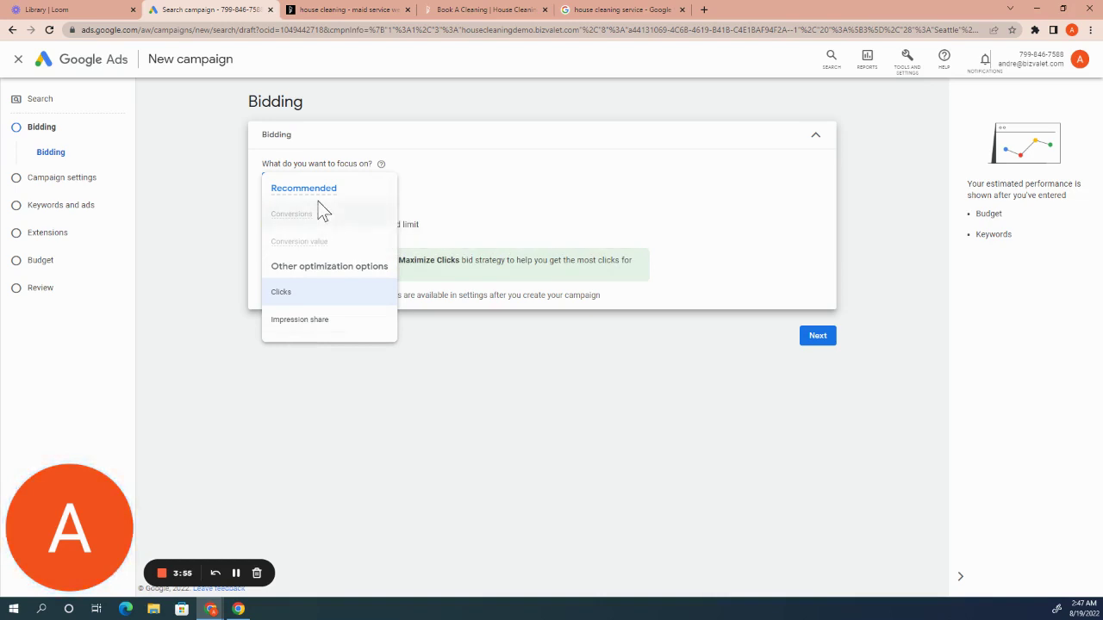
pyautogui.click(293, 295)
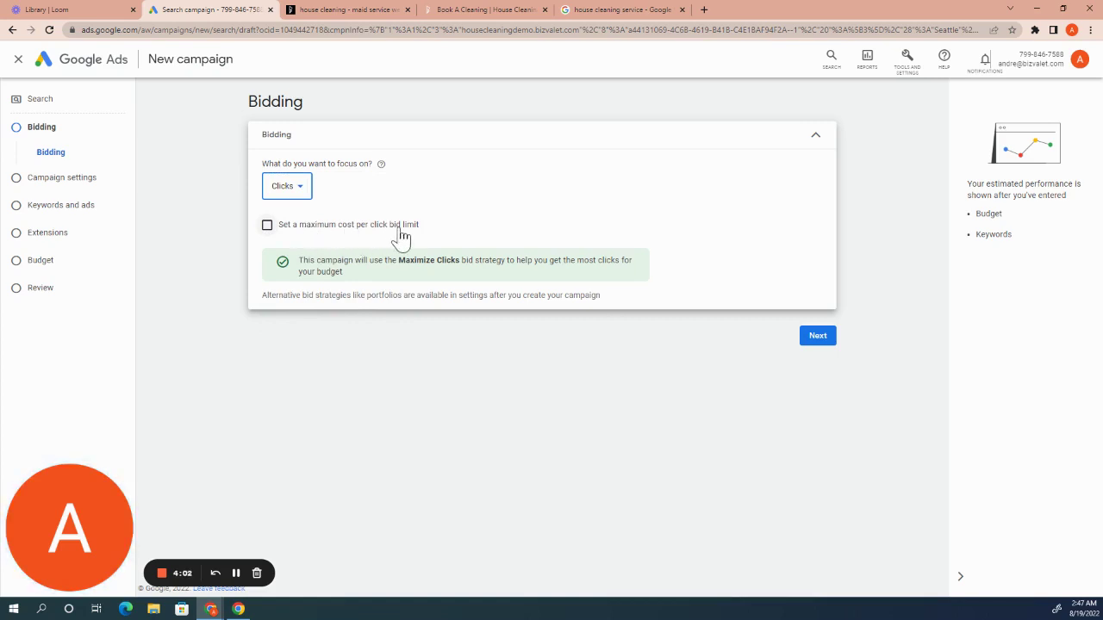
pyautogui.click(267, 226)
pyautogui.click(292, 270)
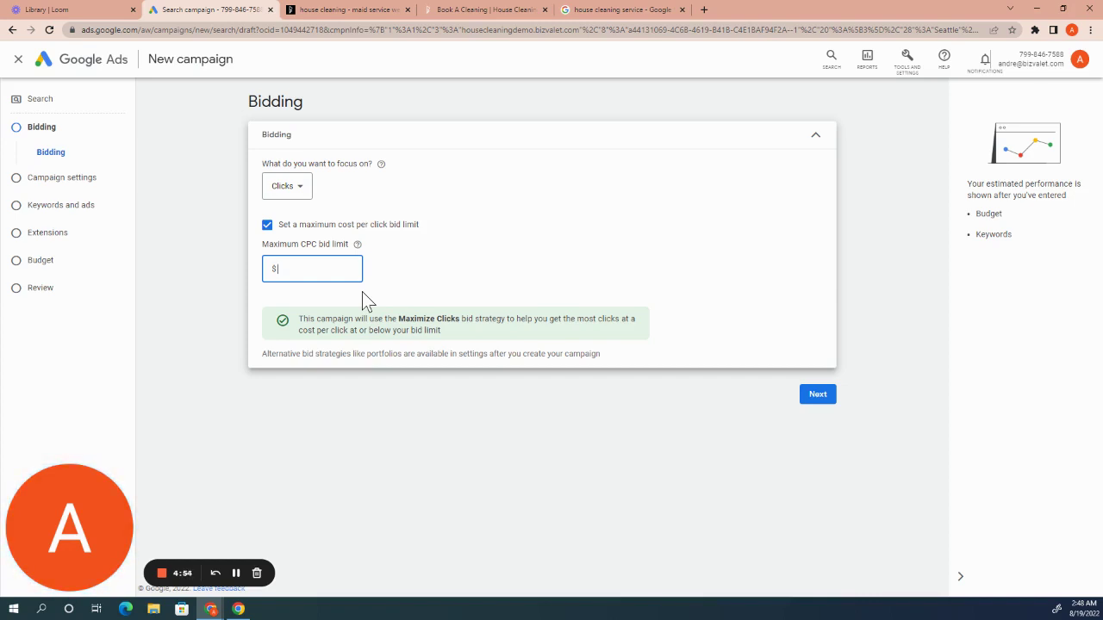
pyautogui.write('8')
pyautogui.click(818, 396)
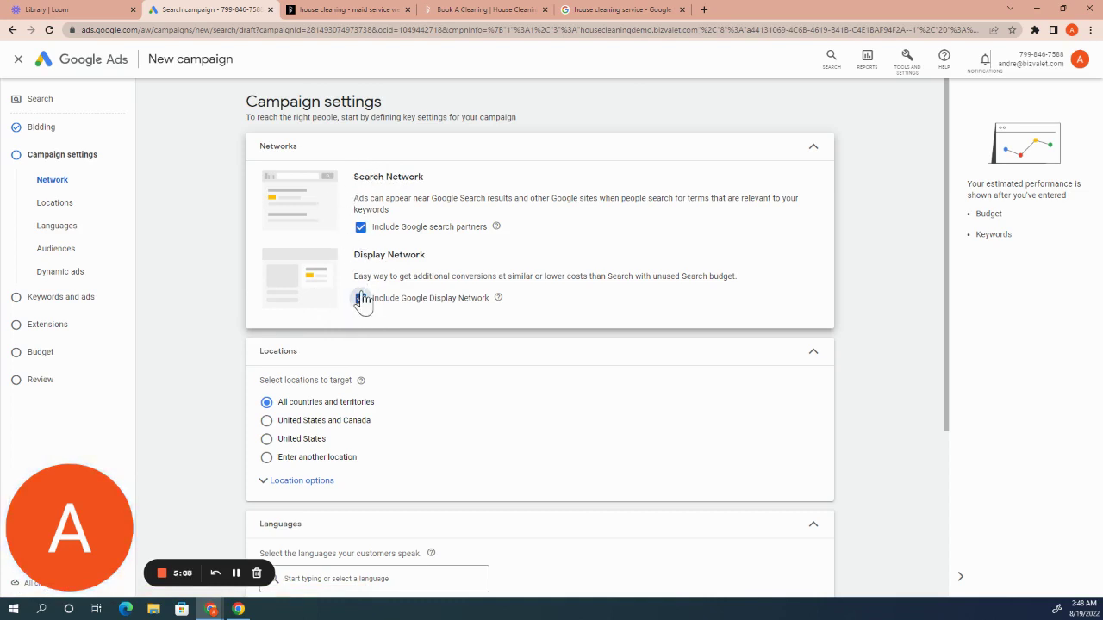
# - Exclude the Google Display Network from the campaign, leaving Google search partners included
pyautogui.click(360, 298)
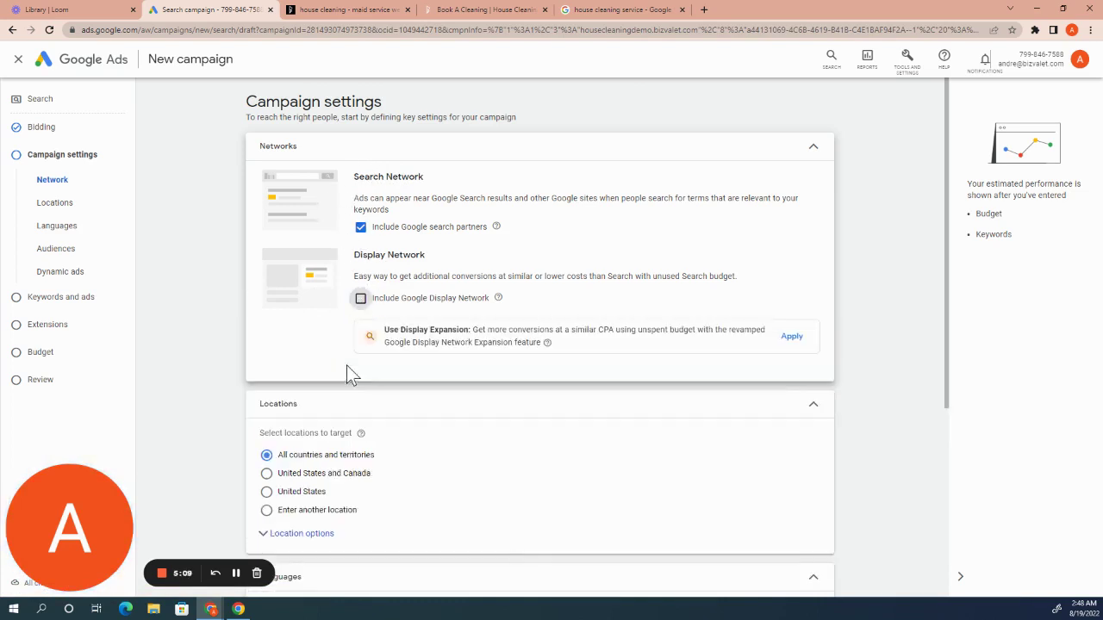
pyautogui.scroll(-3, 392, 335)
pyautogui.scroll(2, 390, 323)
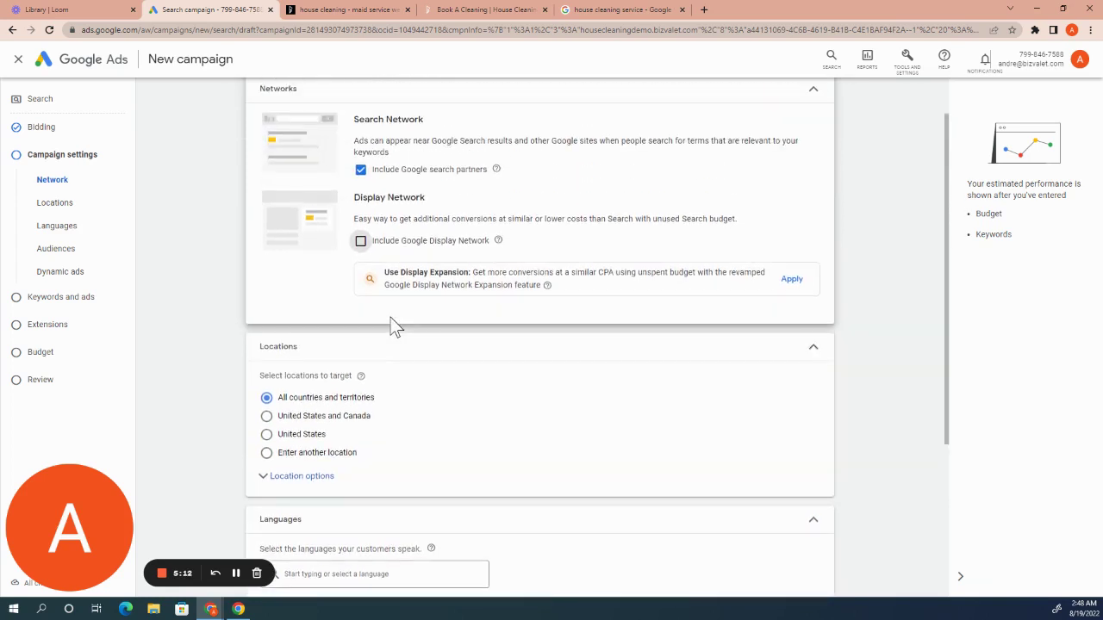
pyautogui.scroll(-2, 390, 317)
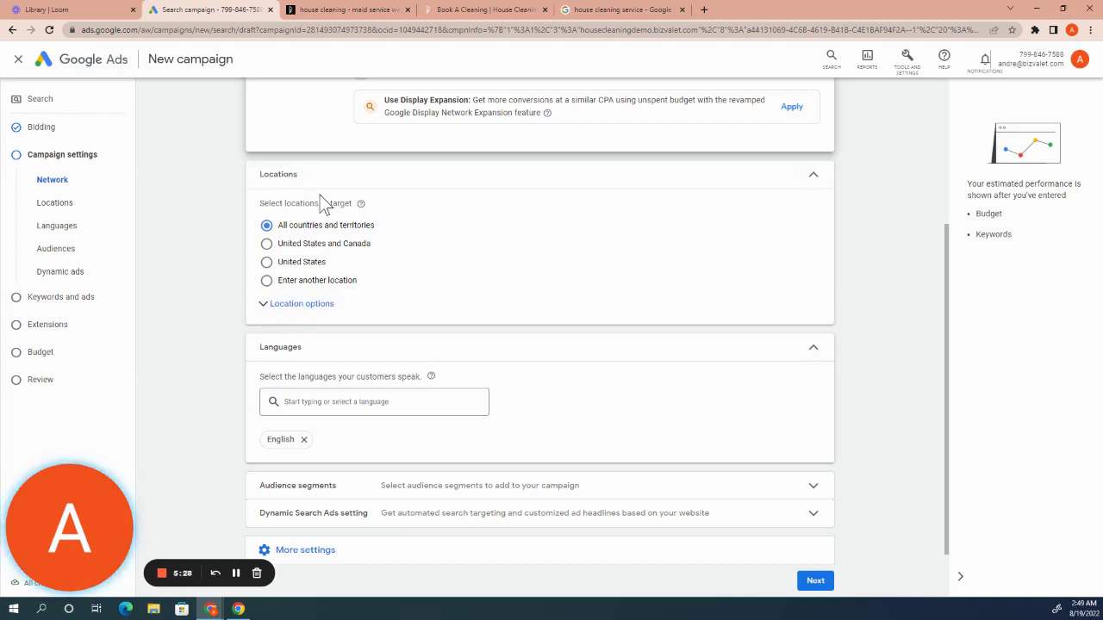
# - In the location options, target by presence only: people in or regularly in the targeted locations
pyautogui.click(302, 307)
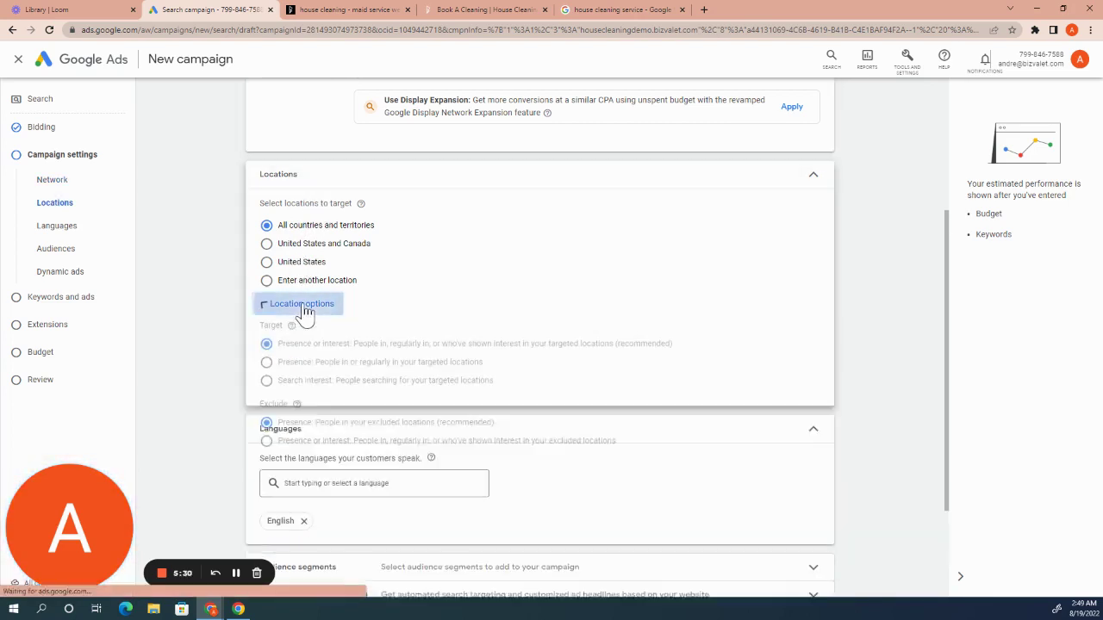
pyautogui.scroll(-1, 353, 383)
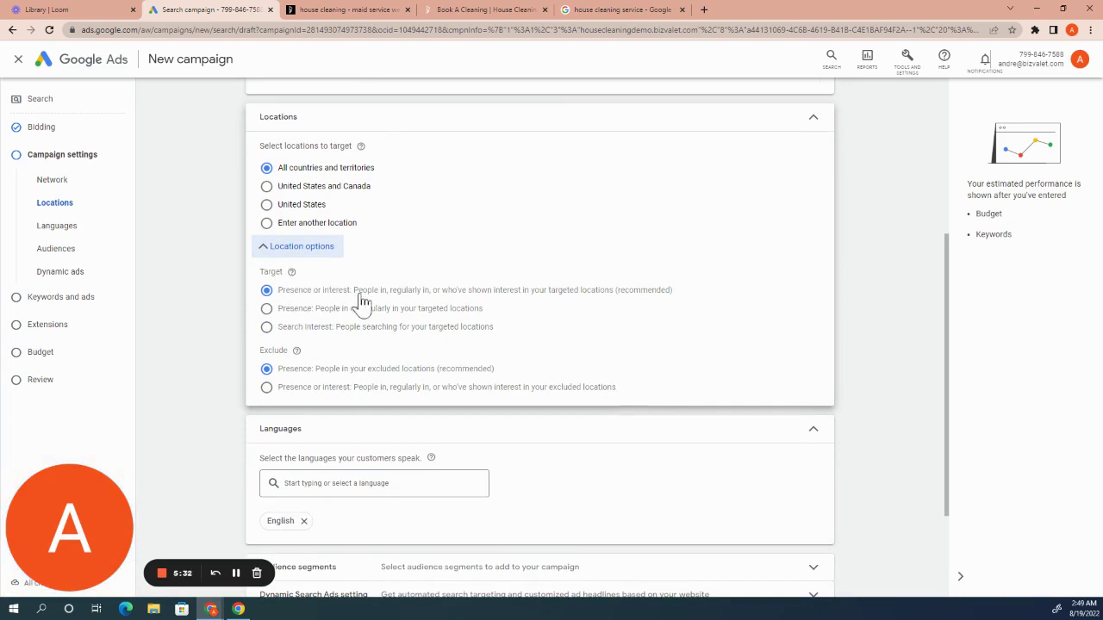
pyautogui.click(287, 315)
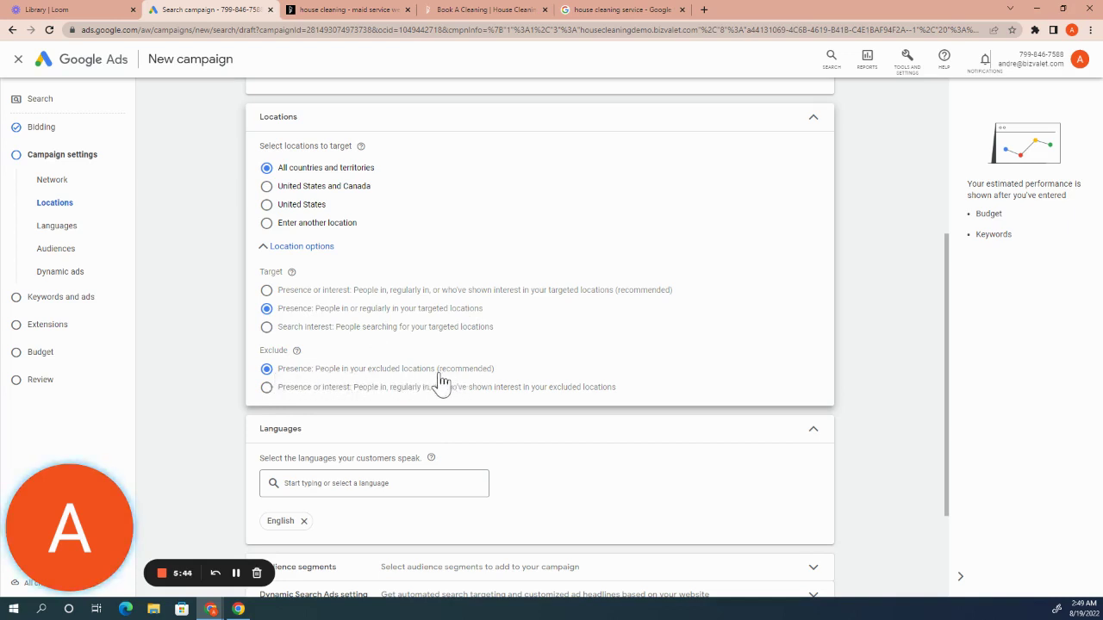
pyautogui.scroll(-1, 345, 379)
pyautogui.scroll(1, 347, 374)
pyautogui.scroll(1, 387, 360)
pyautogui.click(310, 366)
pyautogui.click(310, 363)
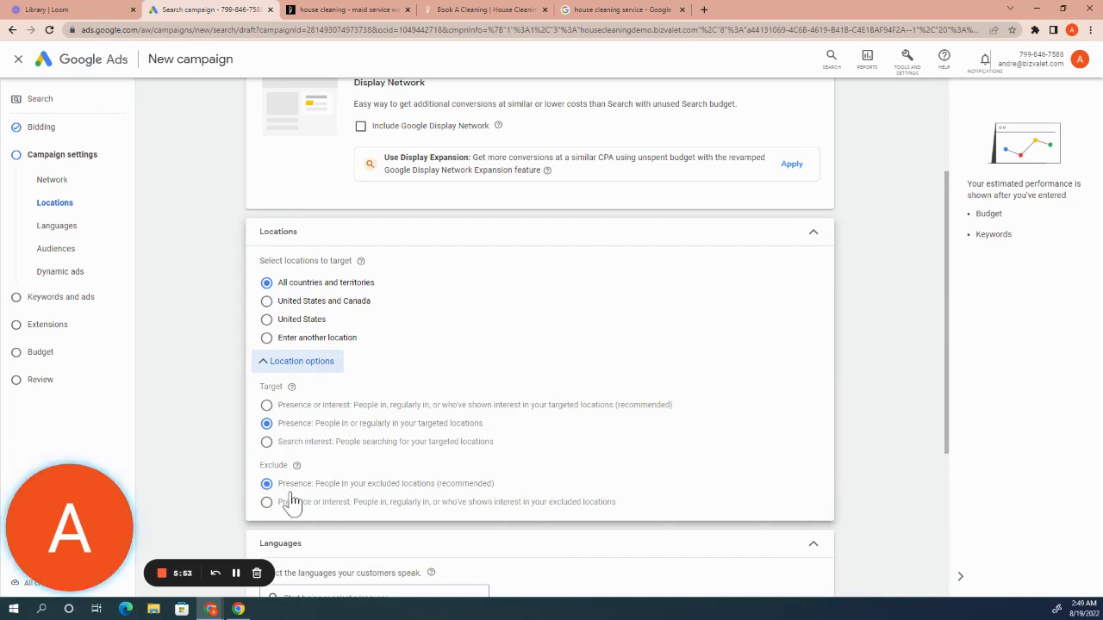
# - Target Seattle, Washington, United States as a custom location and look up further matches for "seatt"
pyautogui.doubleClick(302, 341)
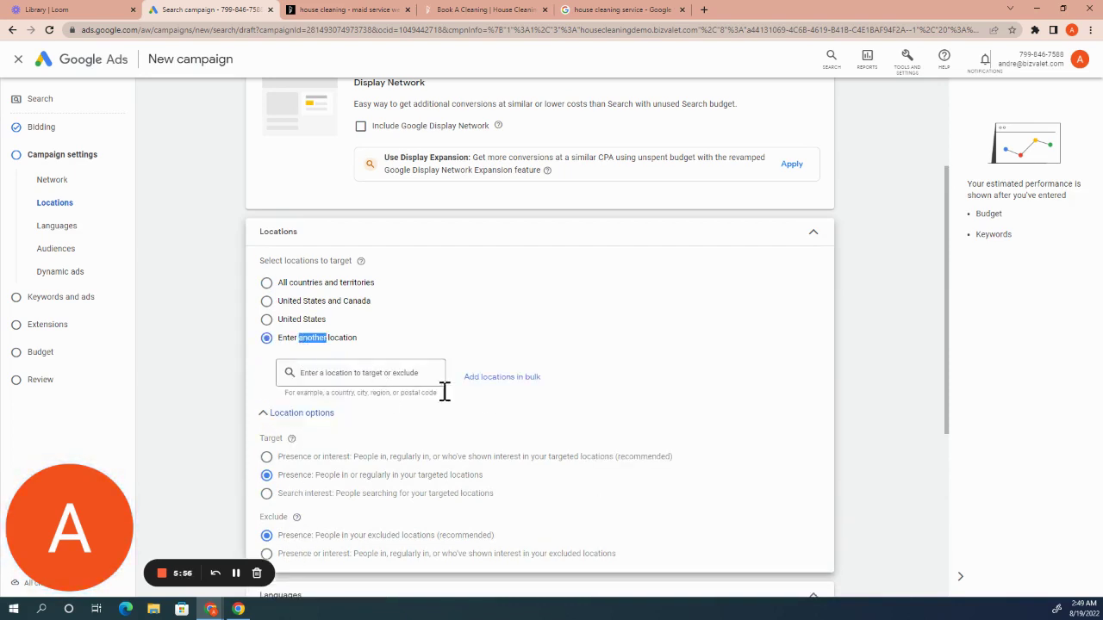
pyautogui.click(370, 374)
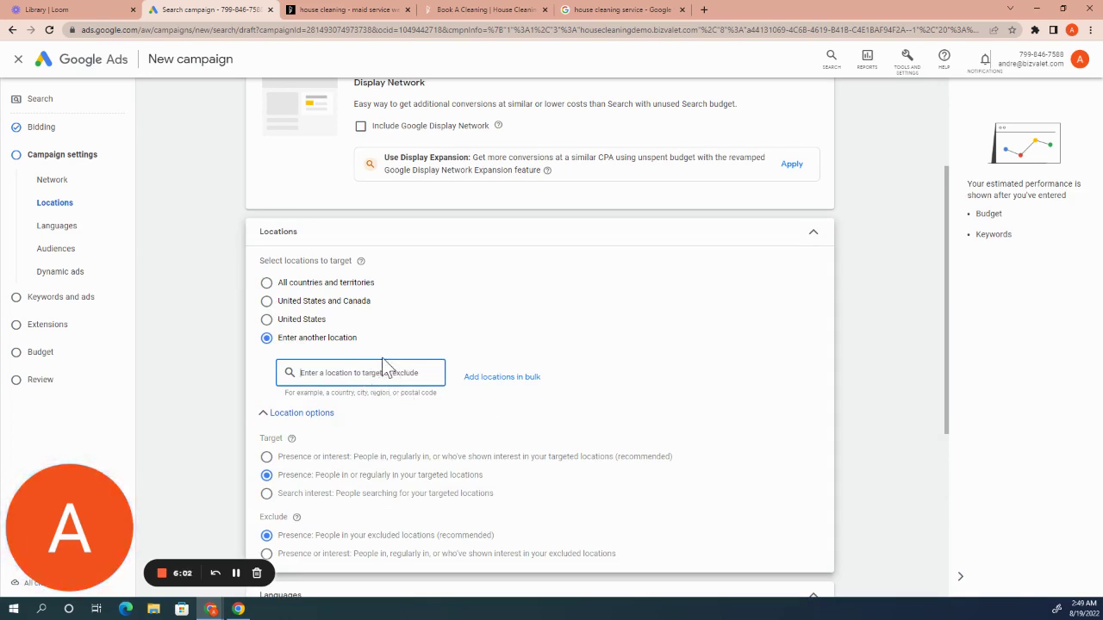
pyautogui.write('seattle')
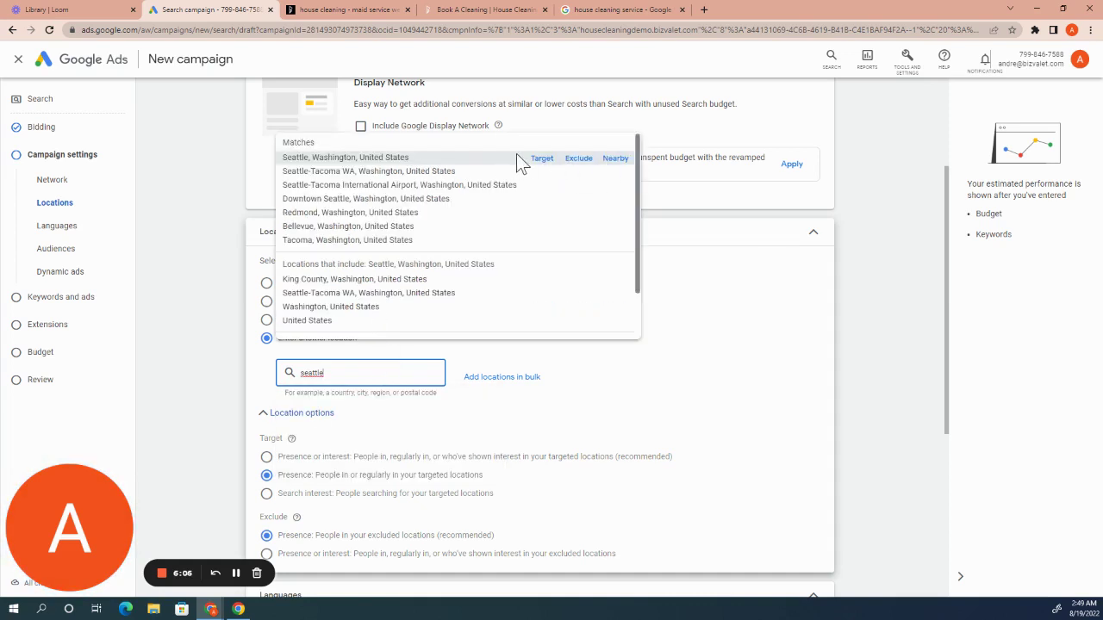
pyautogui.click(542, 159)
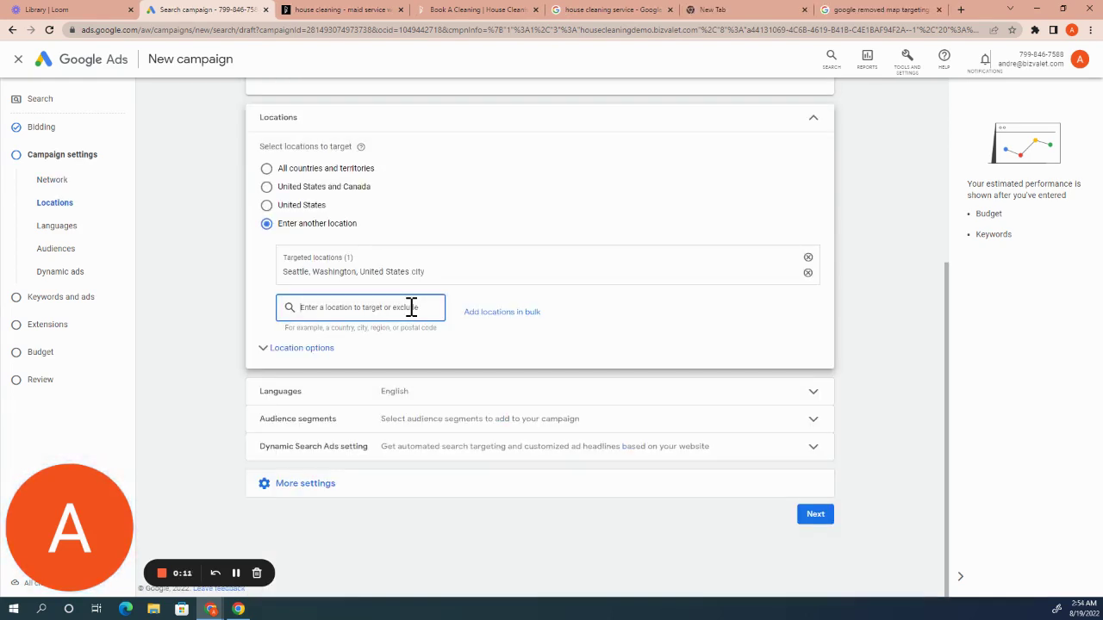
pyautogui.write('seatt')
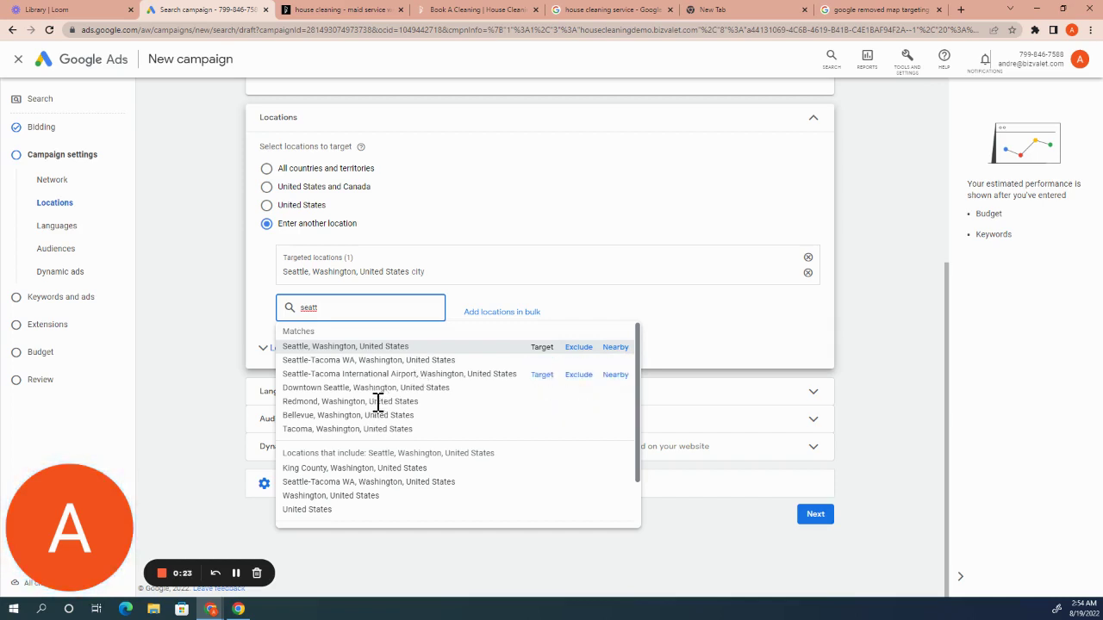
pyautogui.click(721, 321)
# - Search Google for "seattle map" in the tab showing the map targeting results and open Seattle in Google Maps
pyautogui.click(879, 10)
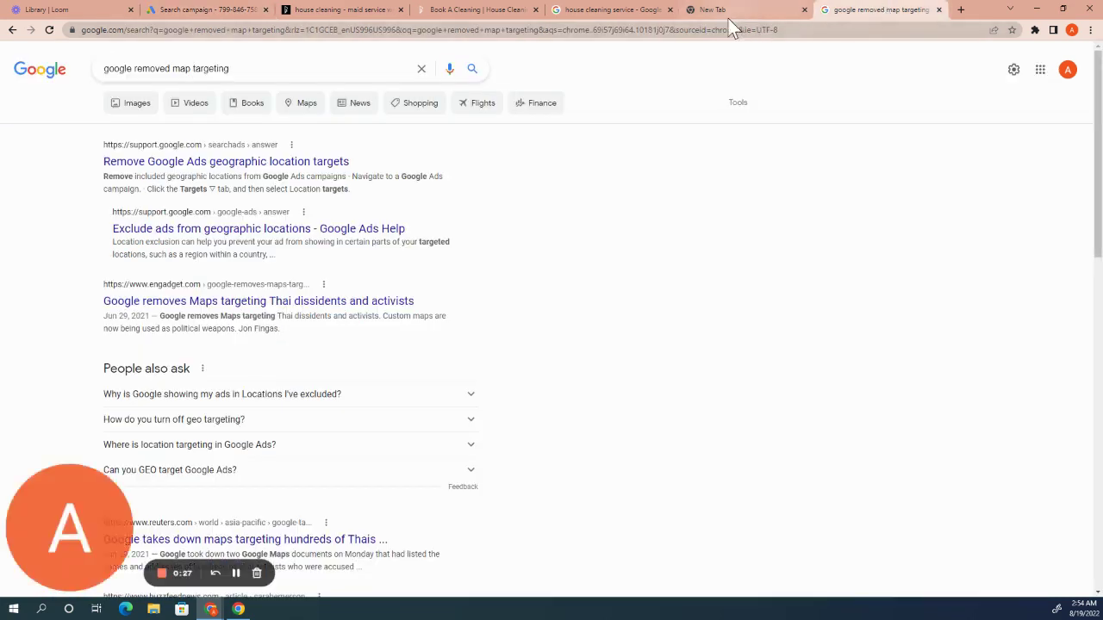
pyautogui.click(724, 29)
pyautogui.write('seat')
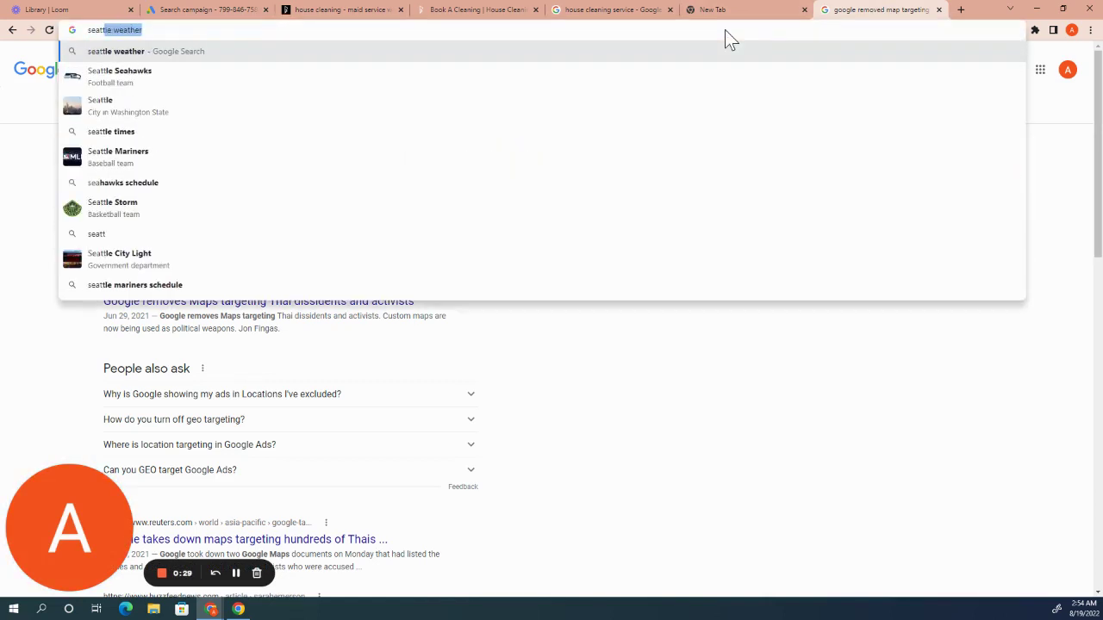
pyautogui.write('tle map')
pyautogui.press('Return')
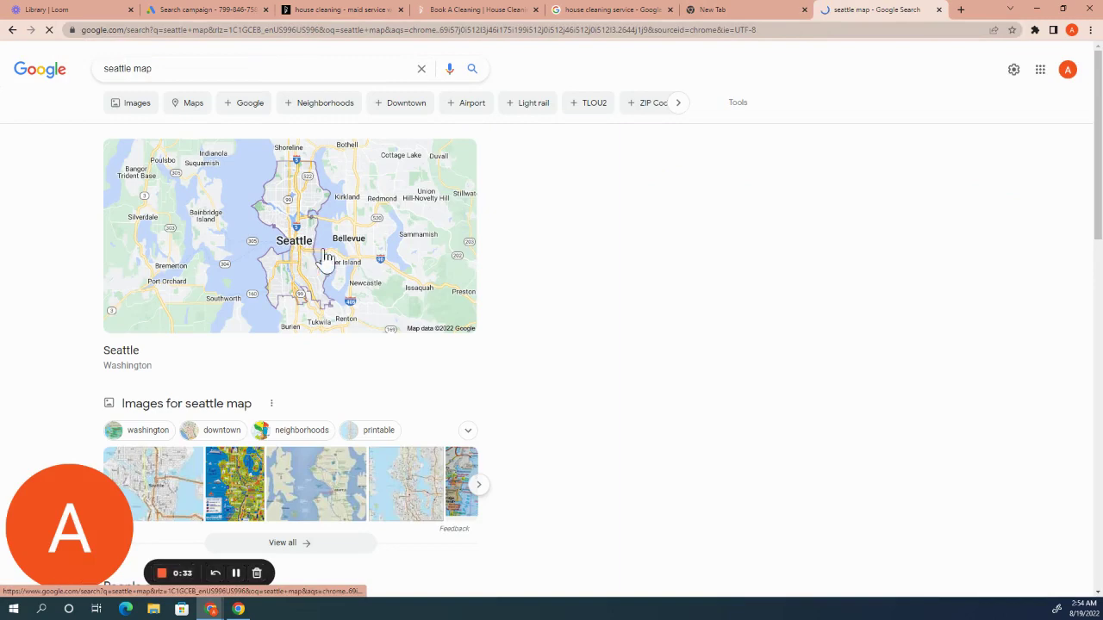
pyautogui.click(313, 259)
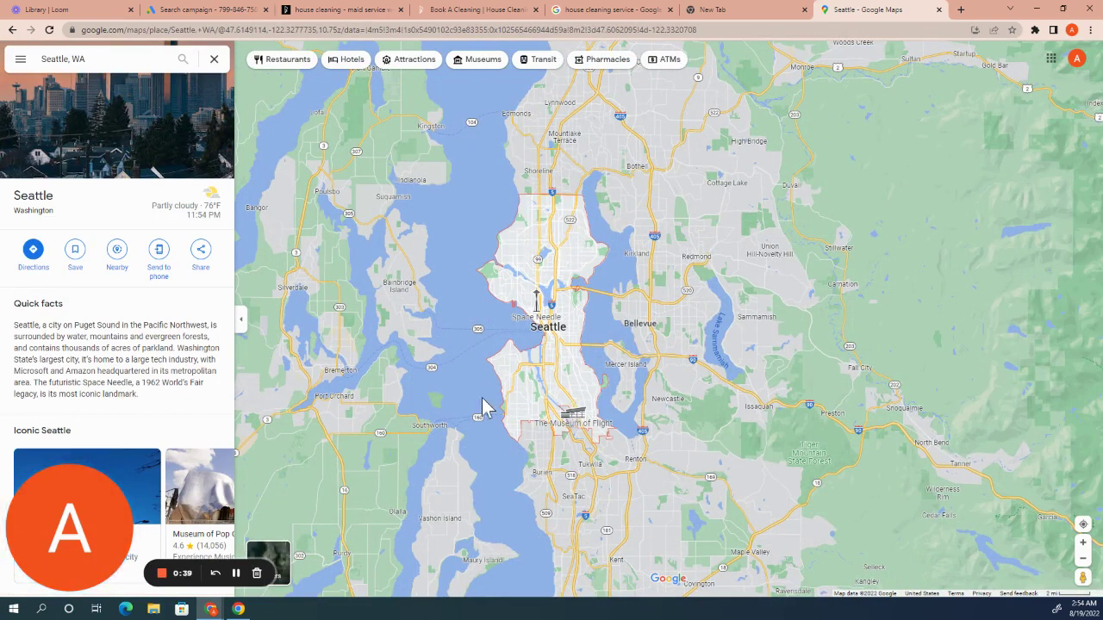
# - Check the areas bordering Seattle on the map, and add Shoreline, Washington, United States to the campaign's targeted locations
pyautogui.scroll(1, 534, 305)
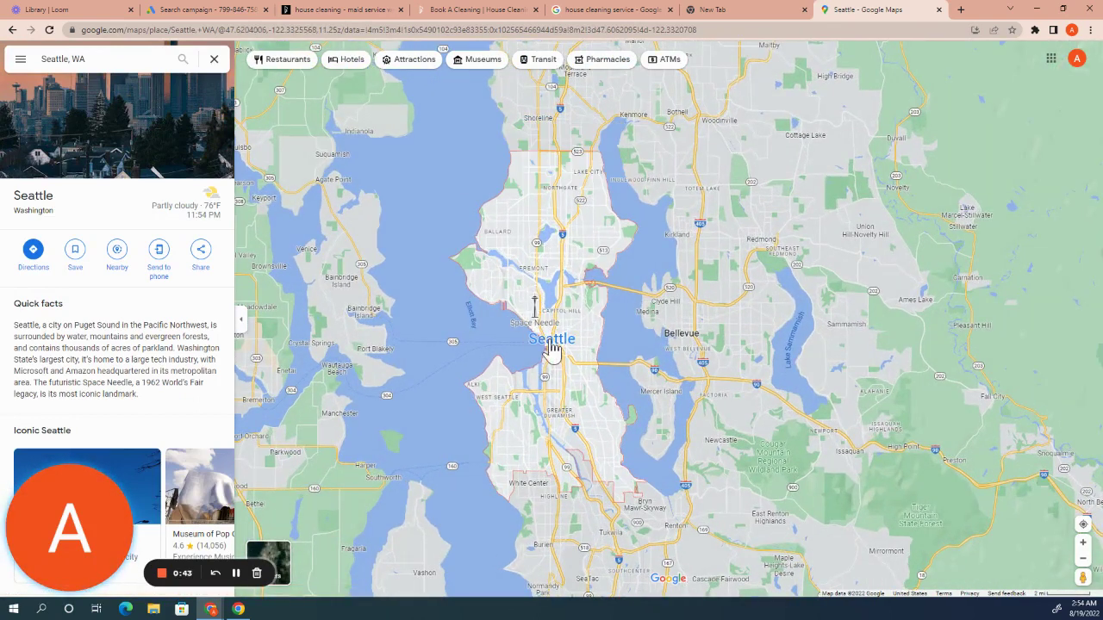
pyautogui.moveTo(556, 506)
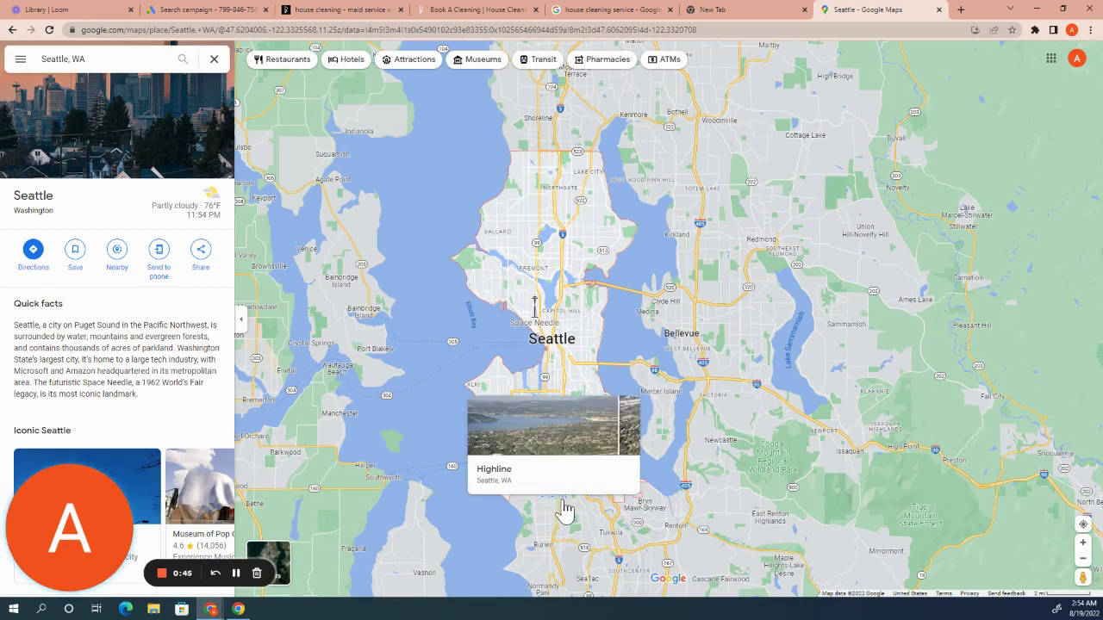
pyautogui.moveTo(610, 539)
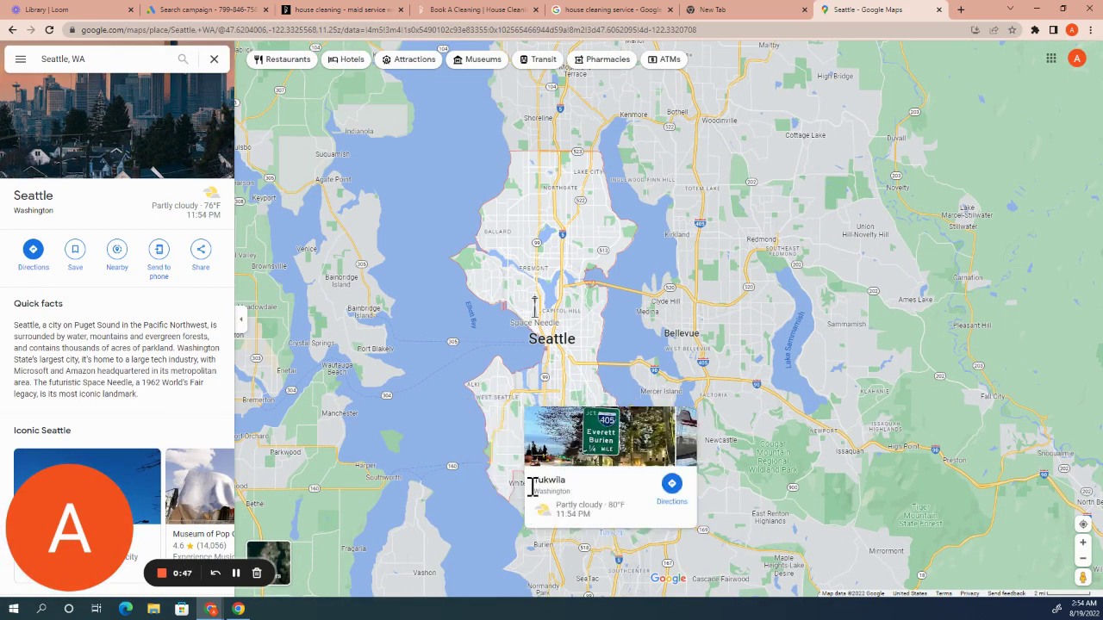
pyautogui.click(205, 9)
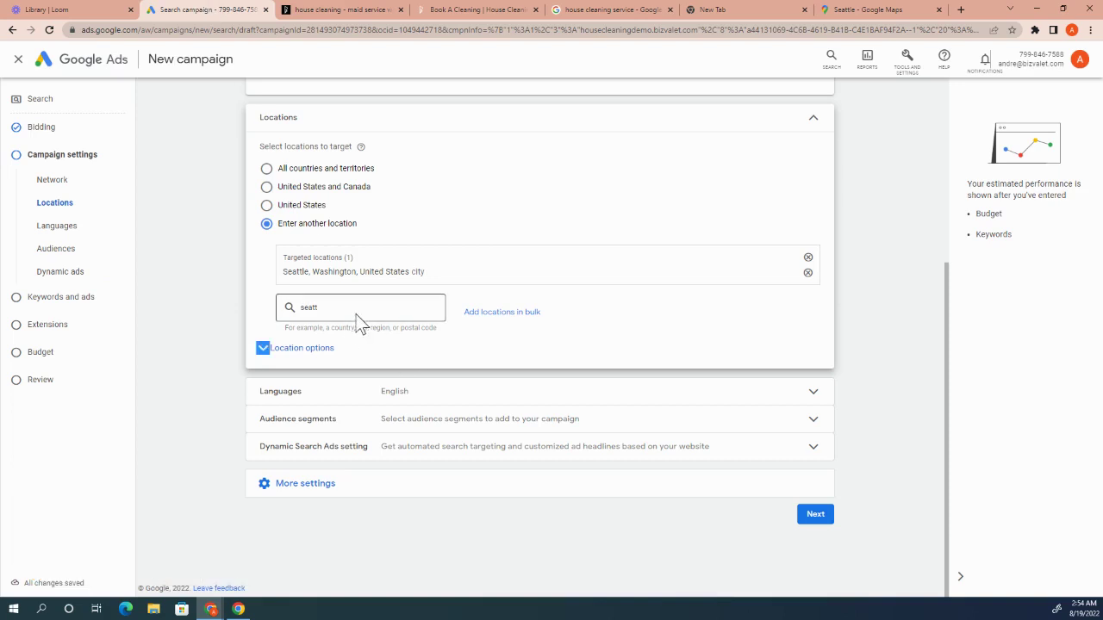
pyautogui.click(357, 311)
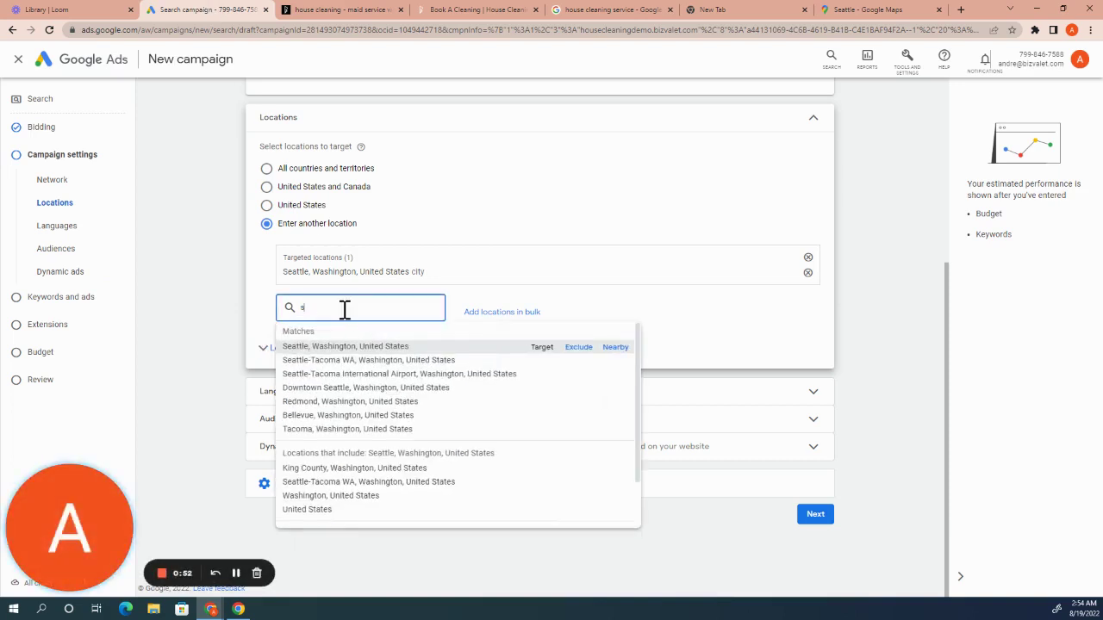
pyautogui.write('shoreline')
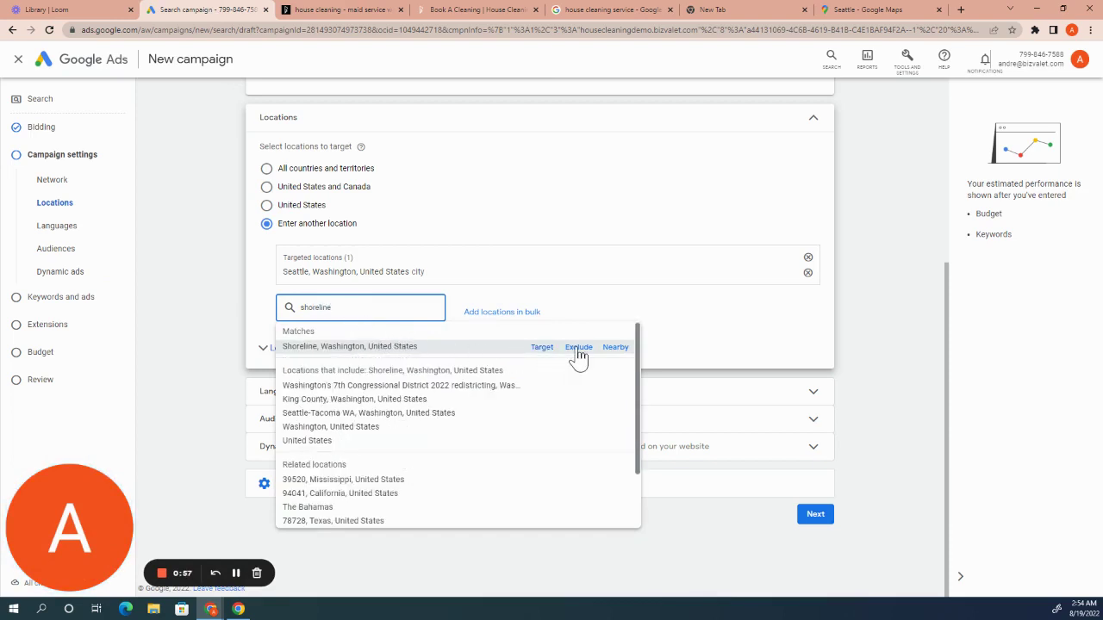
pyautogui.click(535, 349)
# - Add Tukwila, Washington, United States to the campaign's targeted locations
pyautogui.click(381, 323)
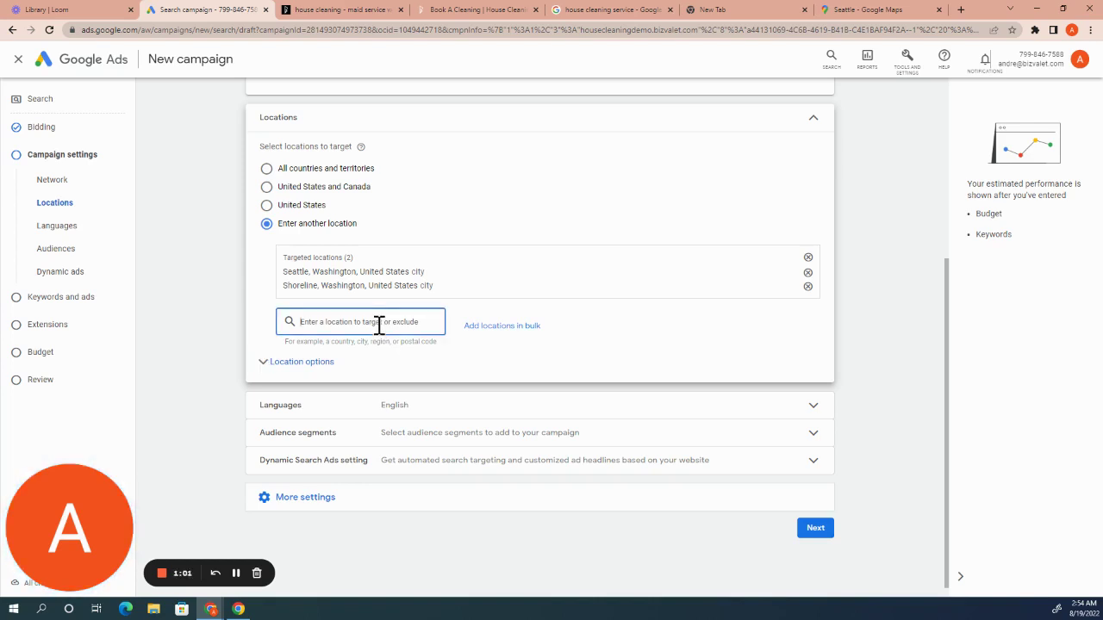
pyautogui.write('tukwila')
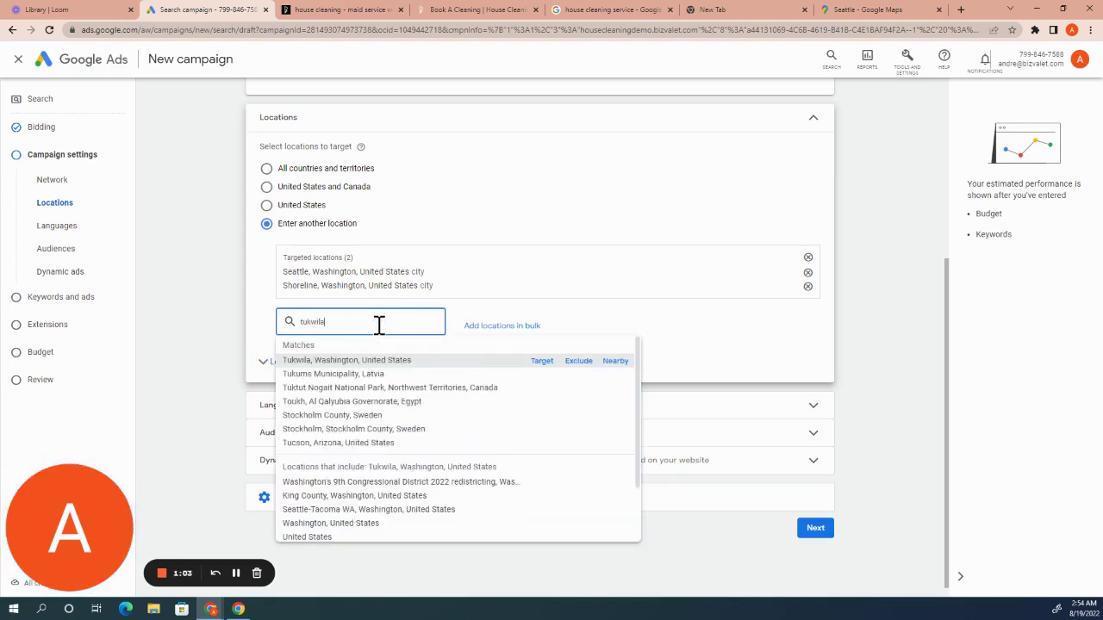
pyautogui.click(535, 365)
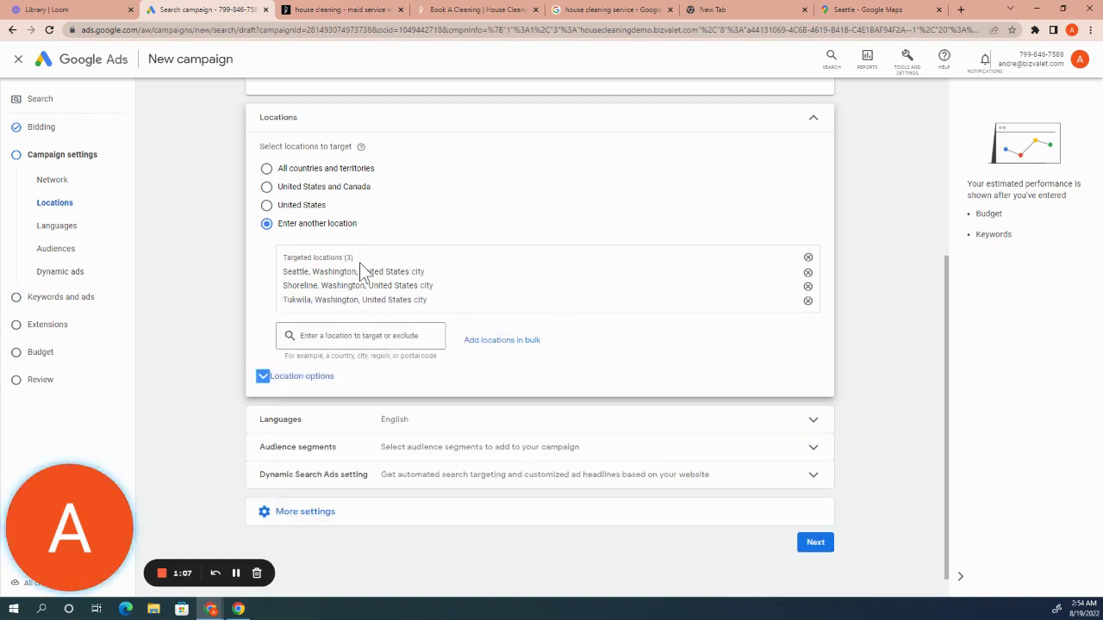
# - Check the wider region around Seattle on the map, and exclude Oregon, United States from the campaign's locations
pyautogui.click(398, 338)
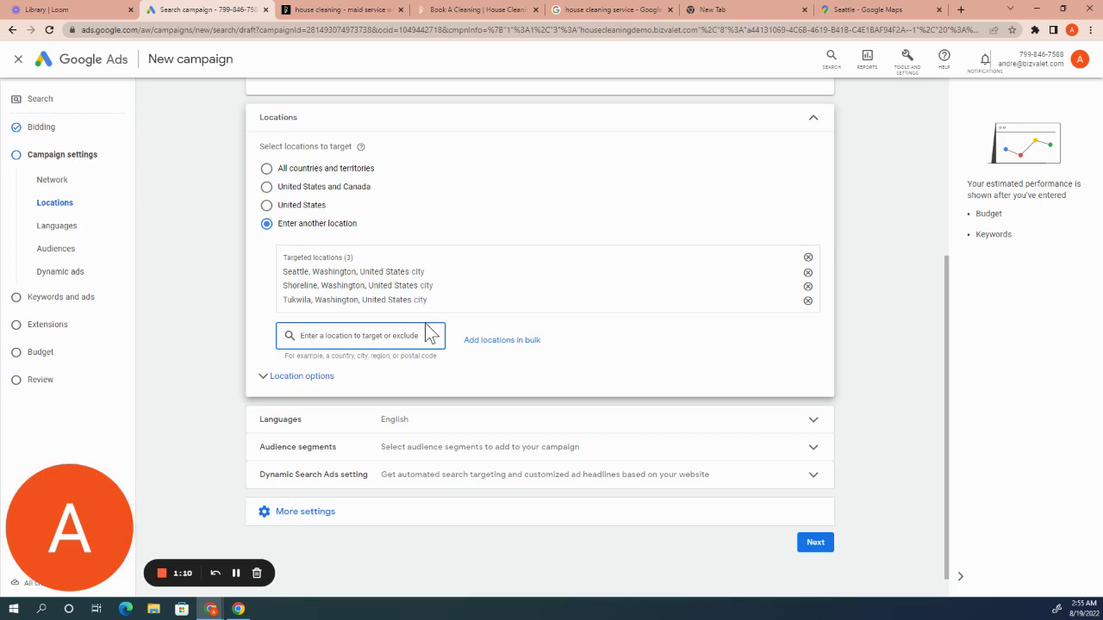
pyautogui.click(854, 12)
pyautogui.scroll(-3, 583, 339)
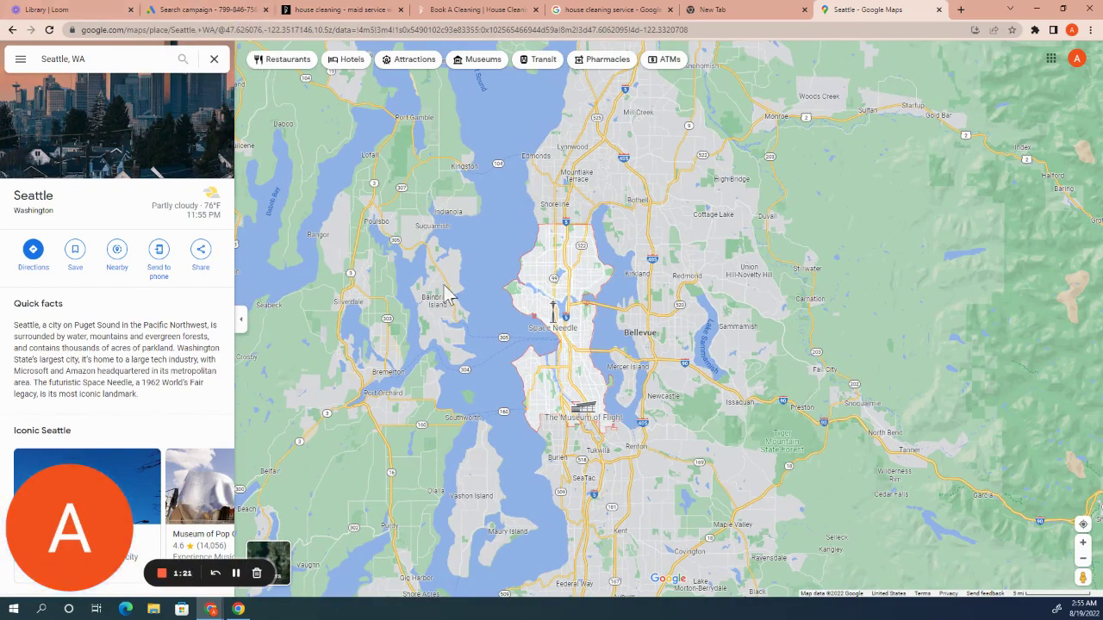
pyautogui.scroll(-3, 456, 285)
pyautogui.scroll(-5, 457, 285)
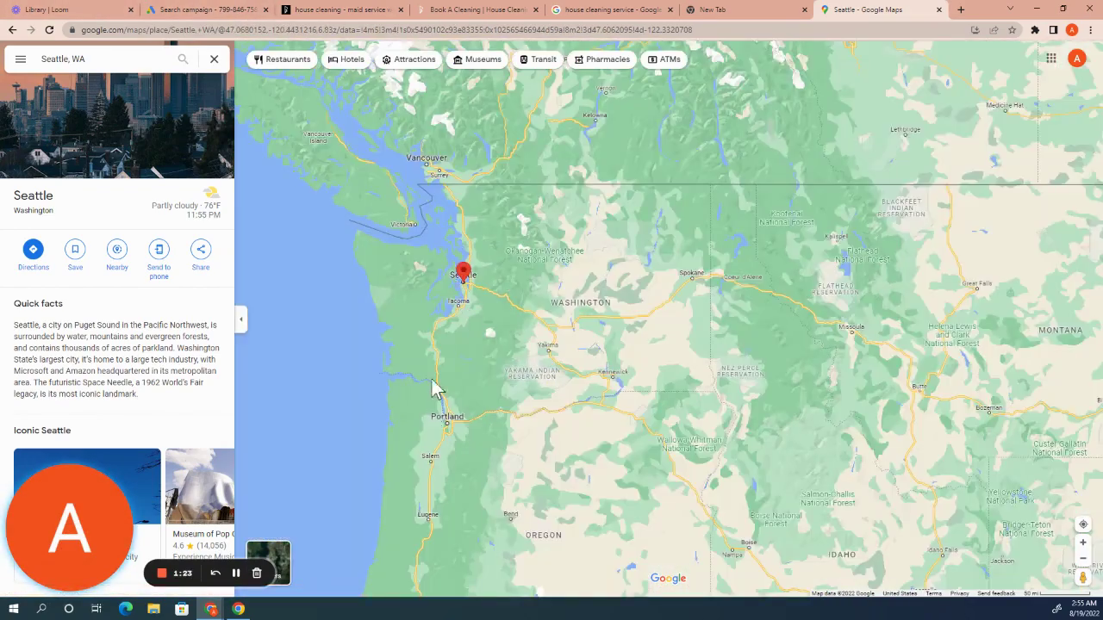
pyautogui.scroll(-3, 753, 204)
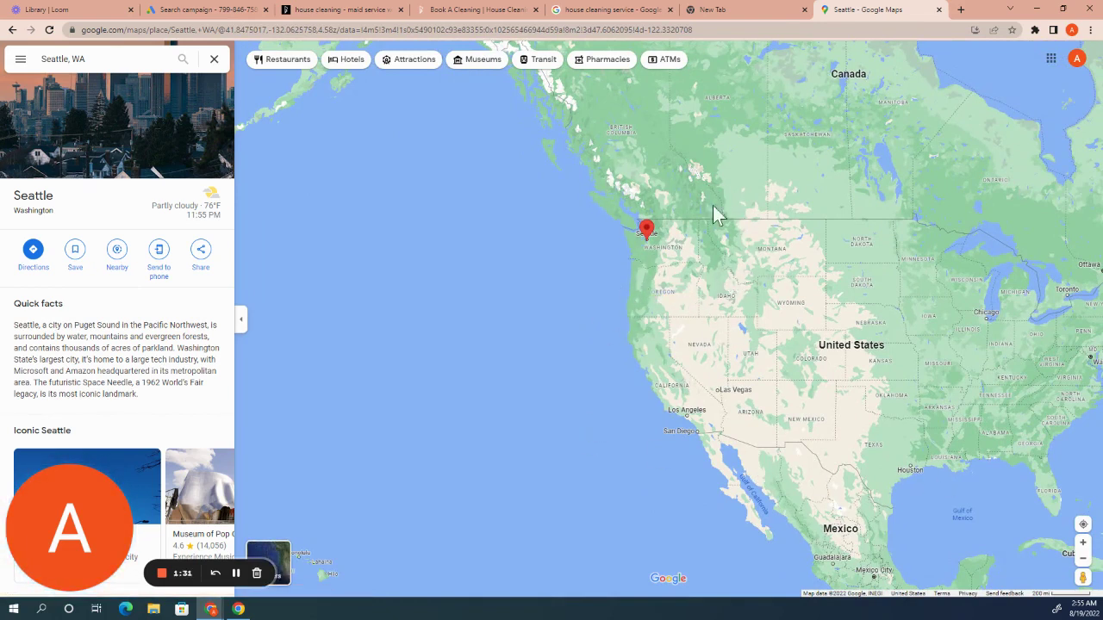
pyautogui.click(194, 10)
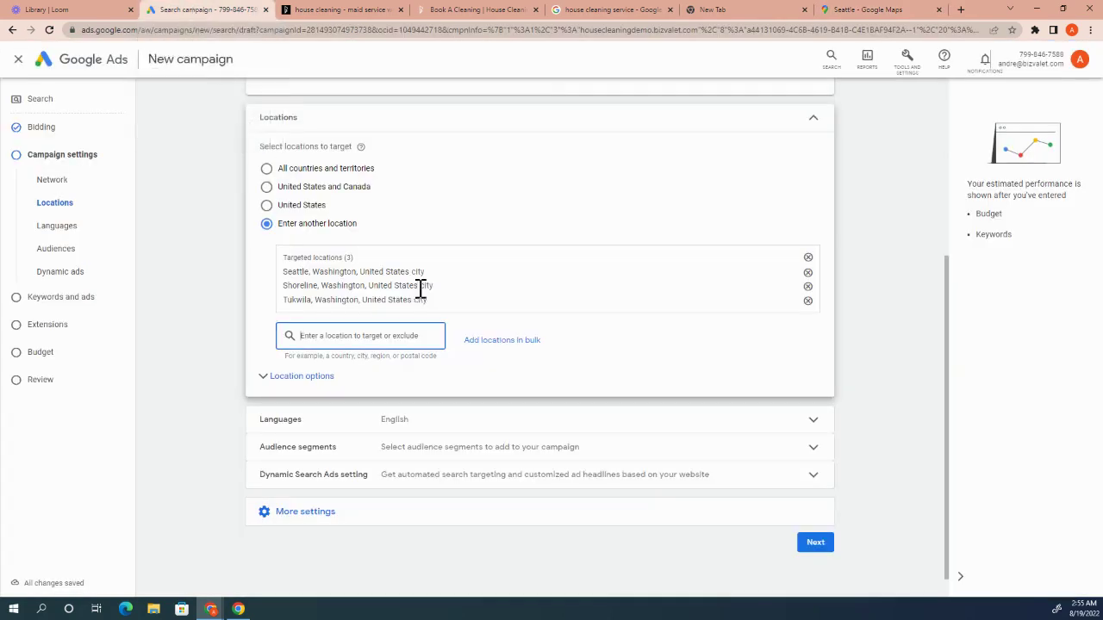
pyautogui.write('ore')
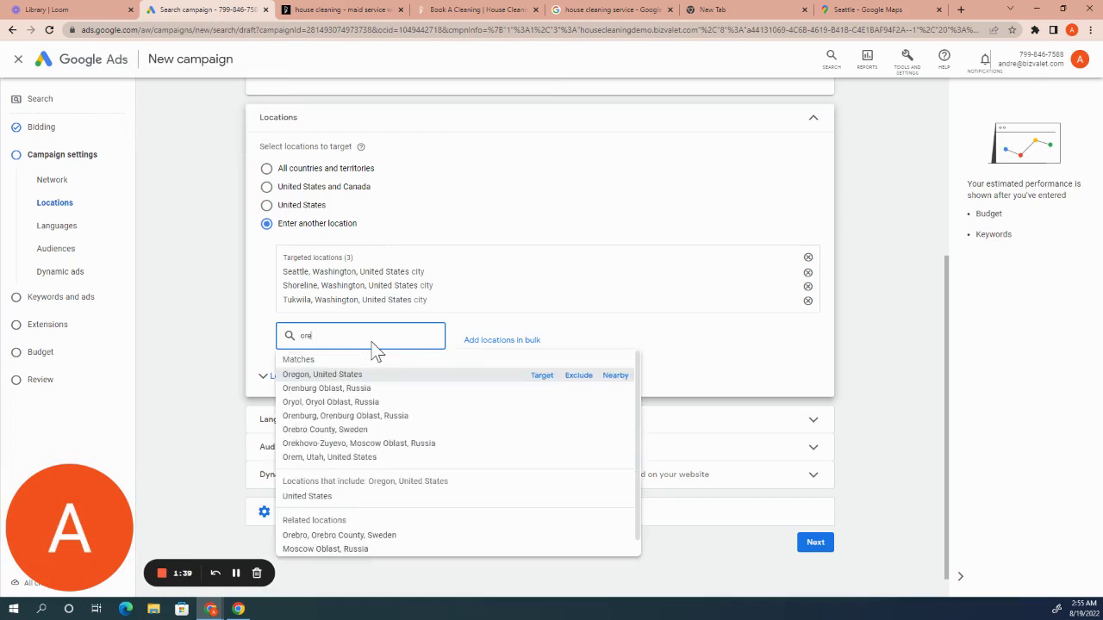
pyautogui.click(567, 378)
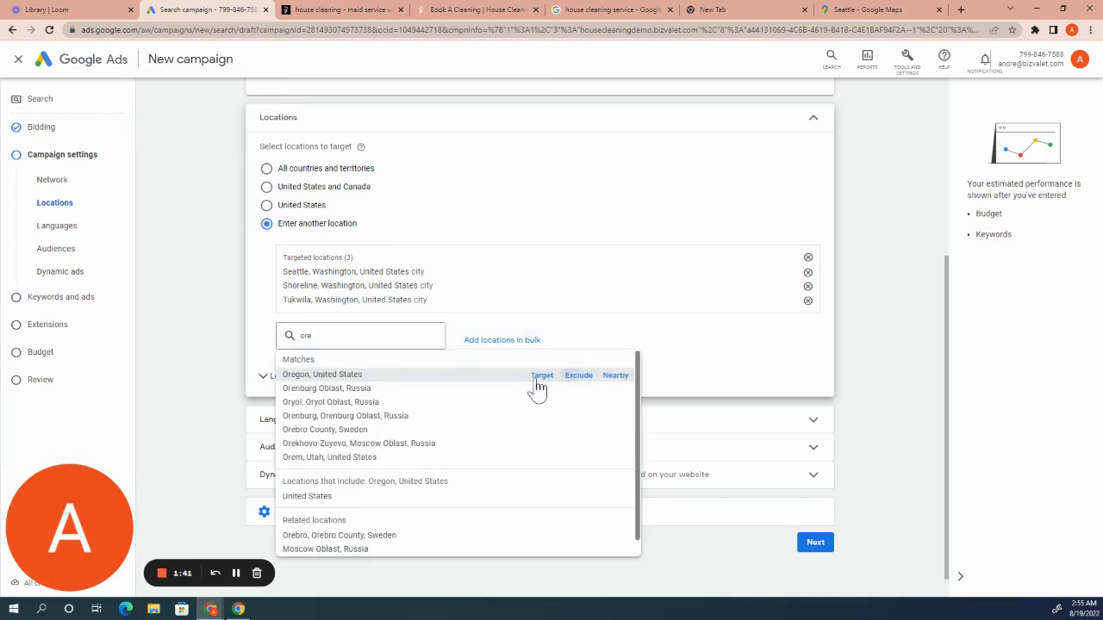
# - Exclude the countries Canada and Mexico from the campaign's locations
pyautogui.click(365, 385)
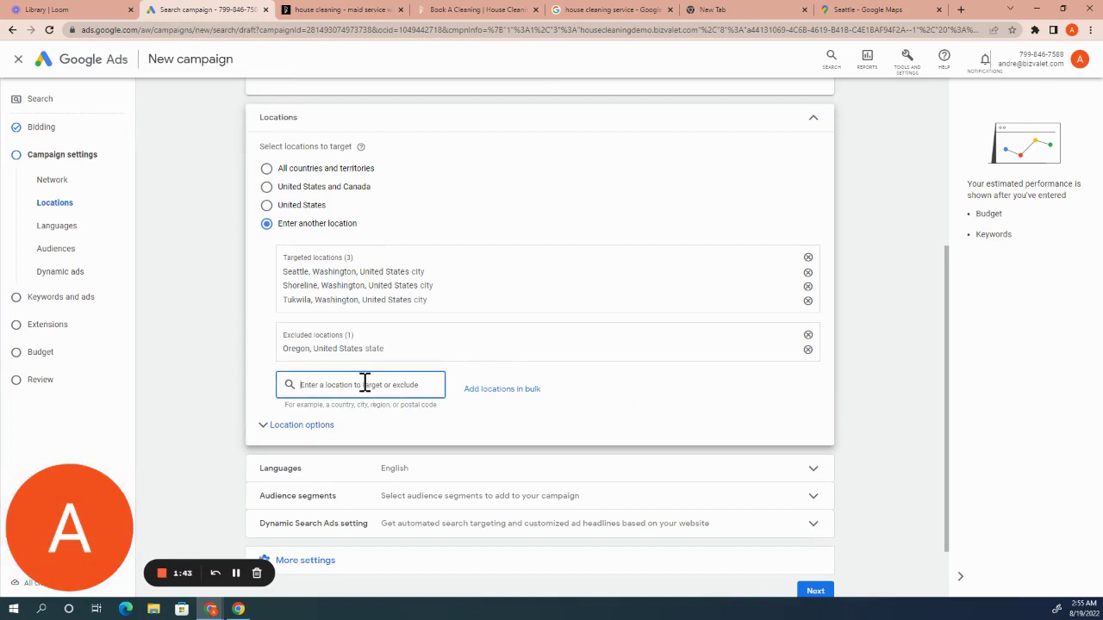
pyautogui.write('cana')
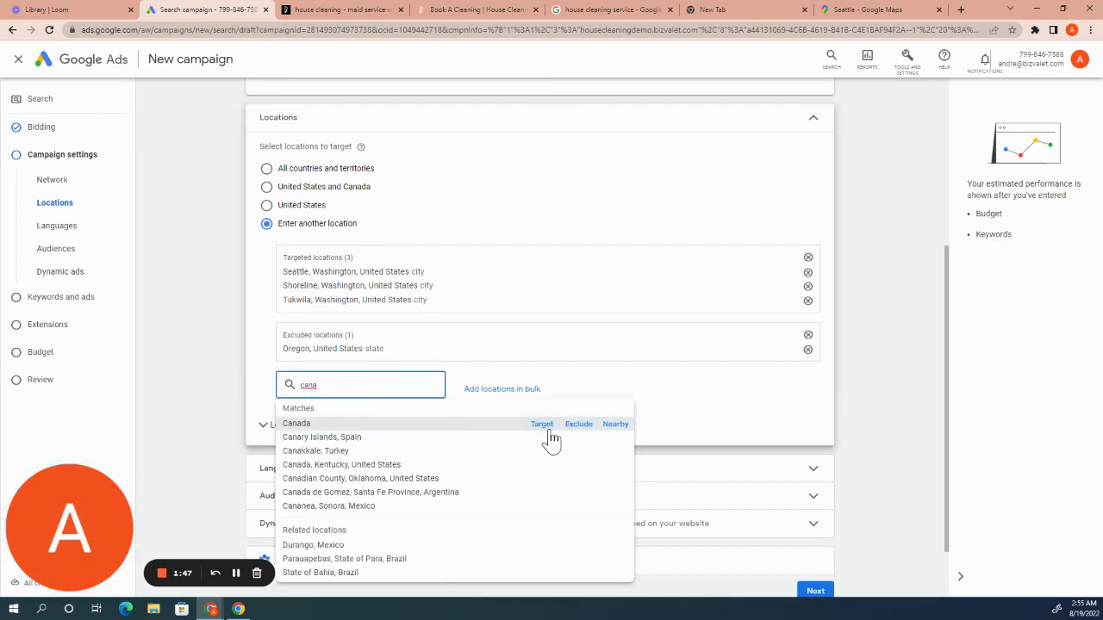
pyautogui.click(578, 424)
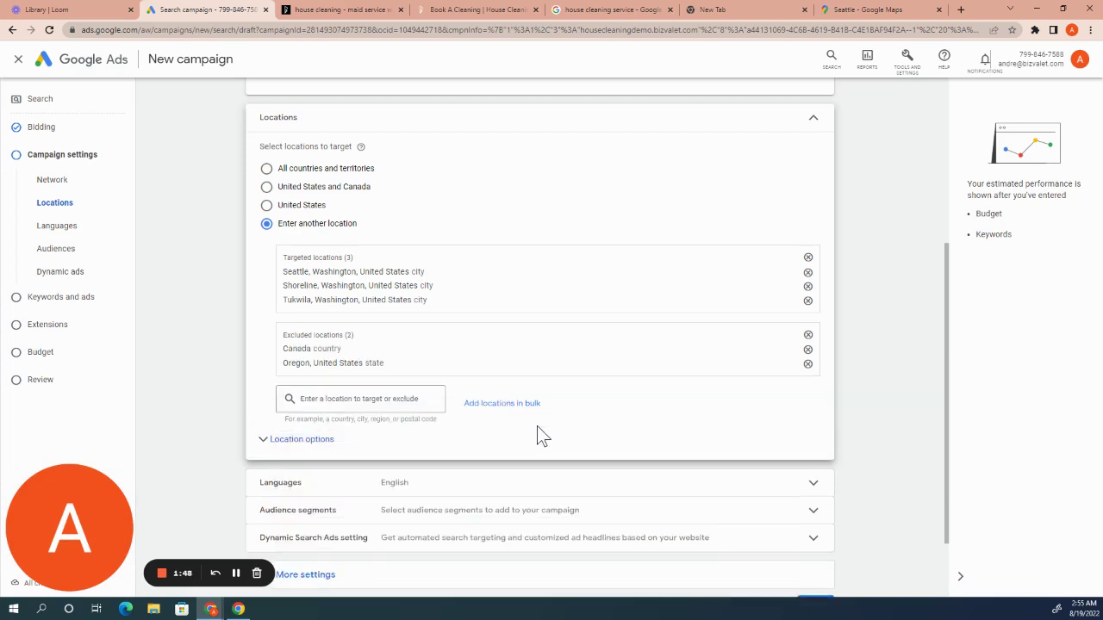
pyautogui.click(335, 398)
pyautogui.write('mexi')
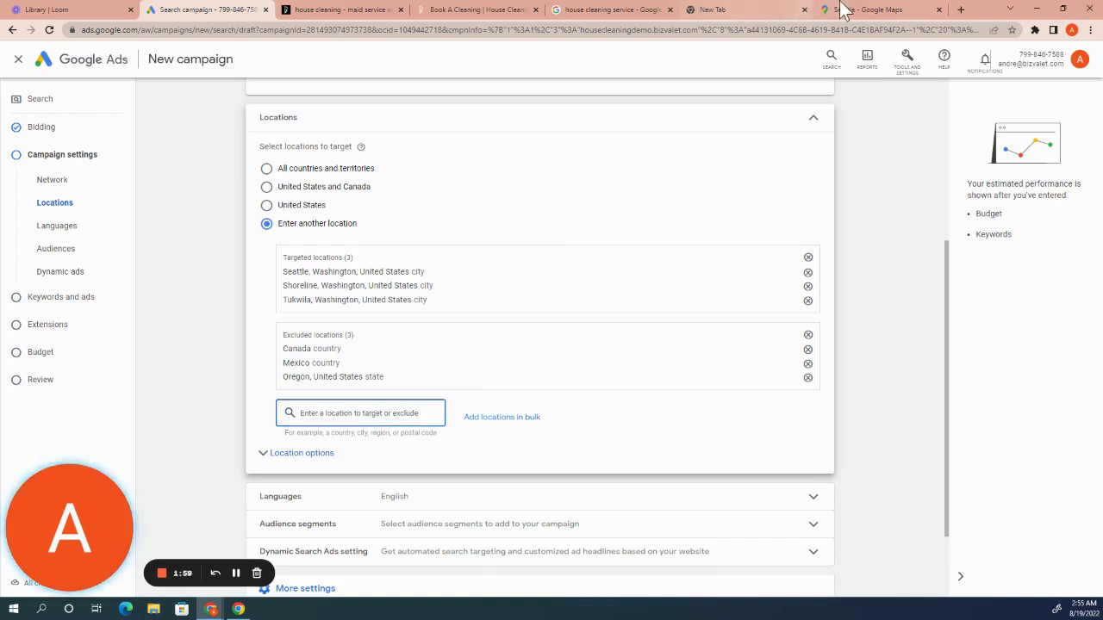
# - Check the neighbouring states on the map and exclude Idaho, United States from the campaign's locations
pyautogui.click(868, 9)
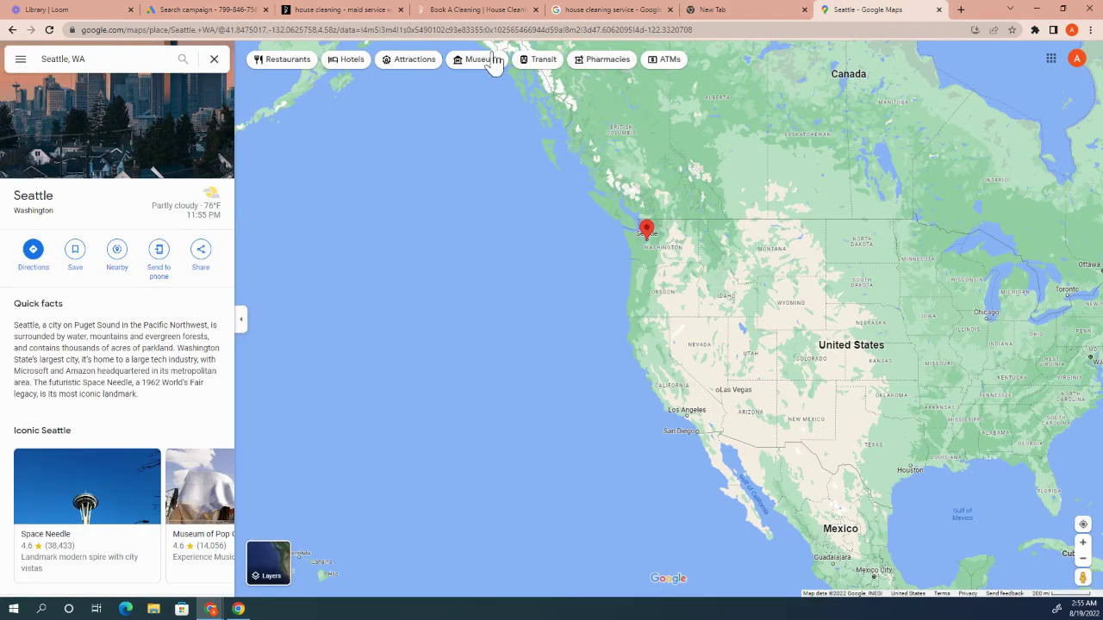
pyautogui.click(207, 11)
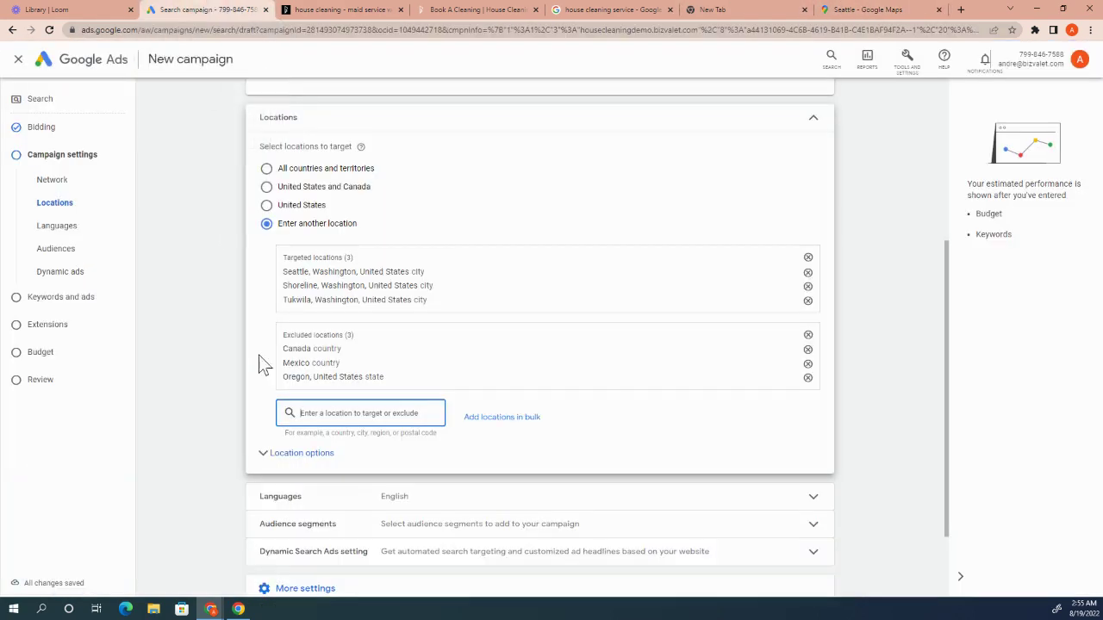
pyautogui.write('idaho')
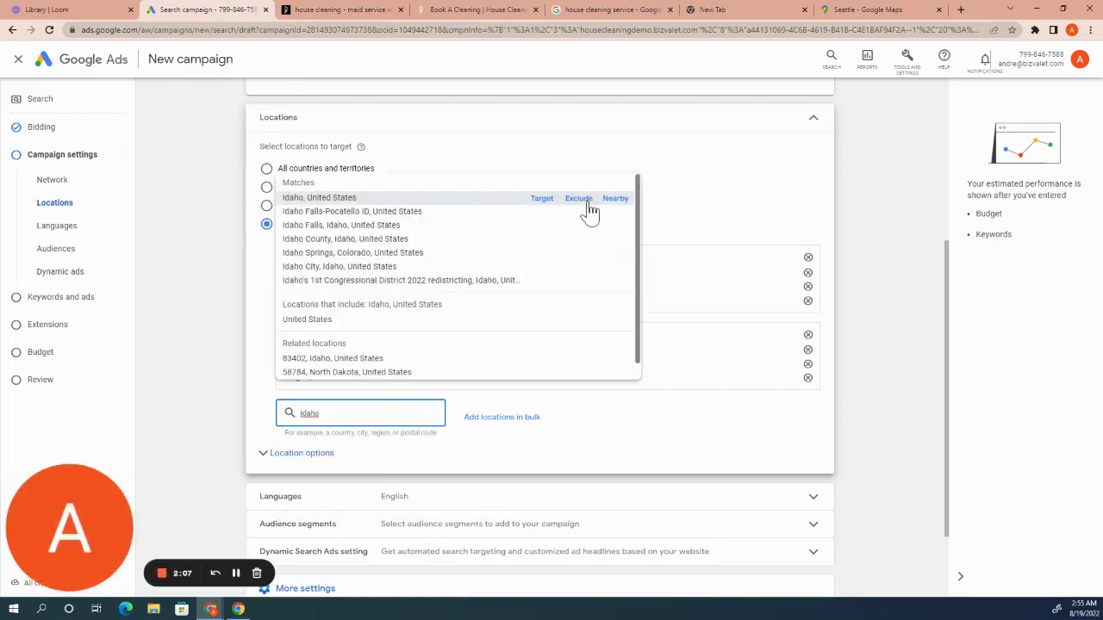
pyautogui.click(579, 200)
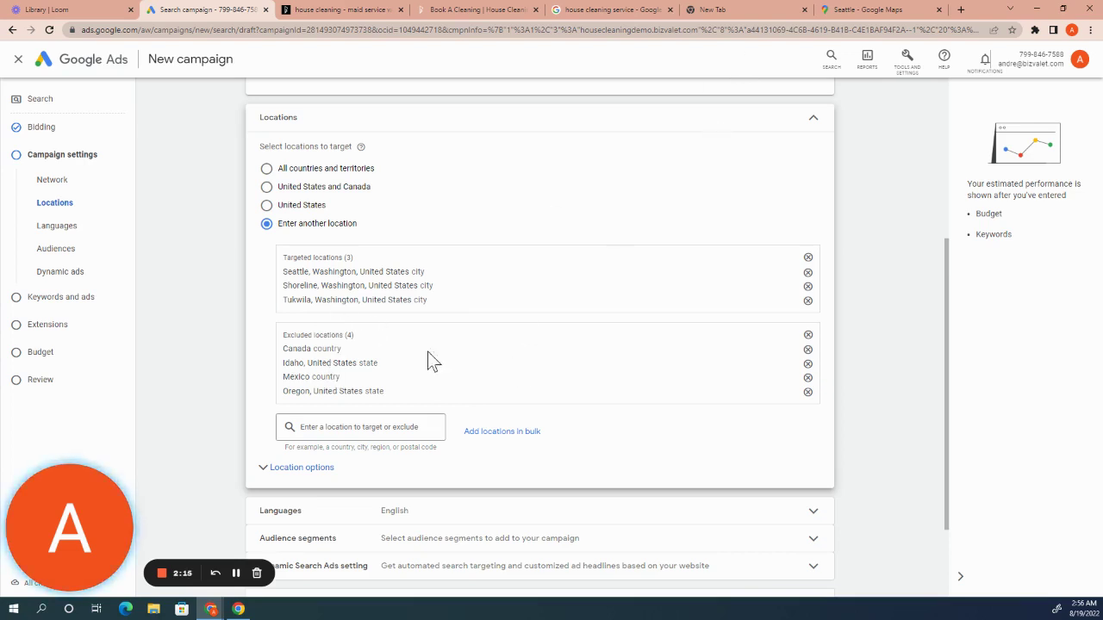
# - Examine the cities and areas around Seattle in Google Maps, from Tacoma up to Lynnwood, as location candidates
pyautogui.click(836, 11)
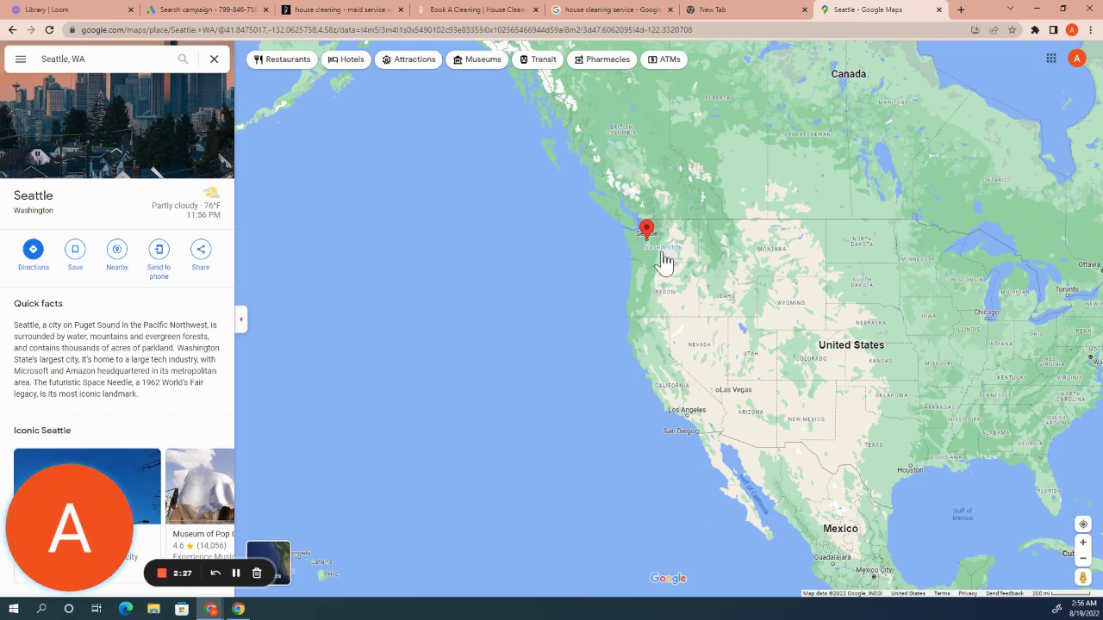
pyautogui.scroll(1, 664, 261)
pyautogui.scroll(3, 660, 249)
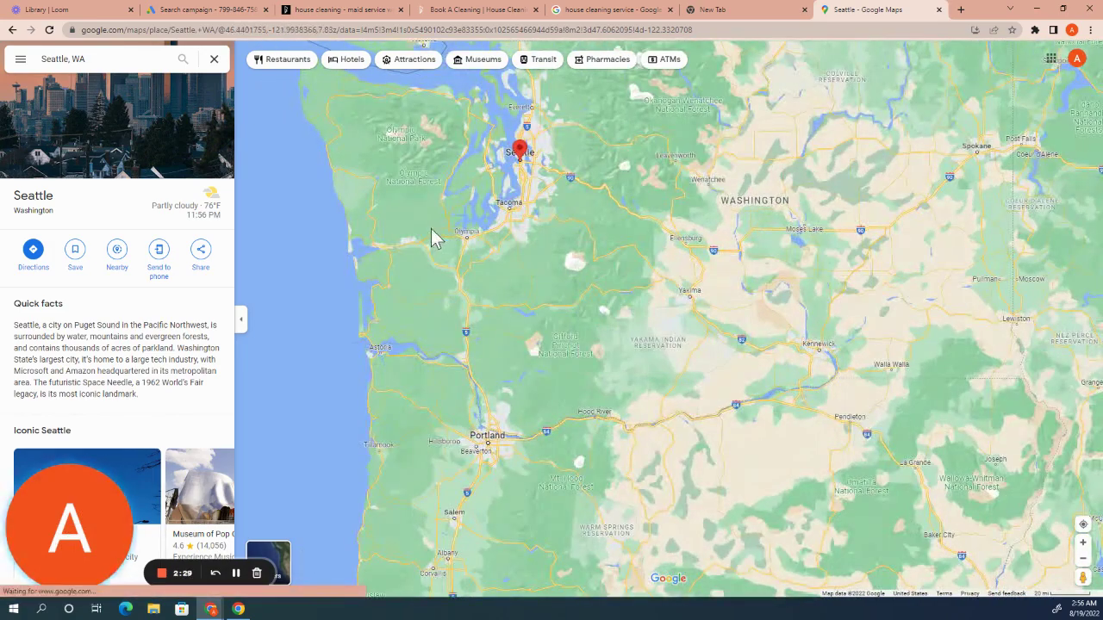
pyautogui.scroll(3, 589, 150)
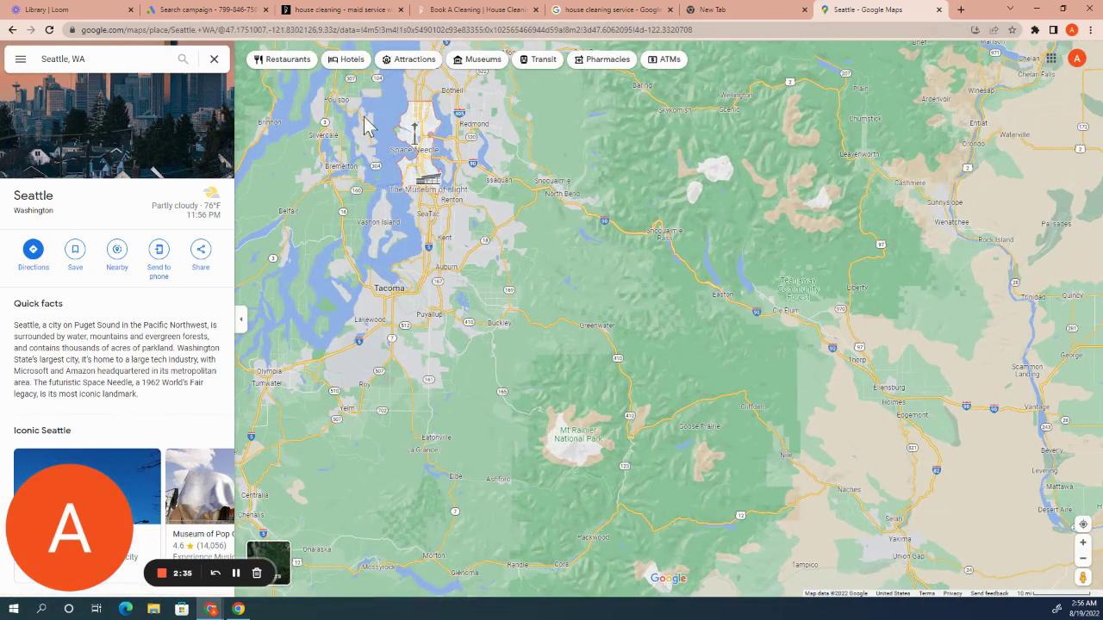
pyautogui.scroll(2, 448, 194)
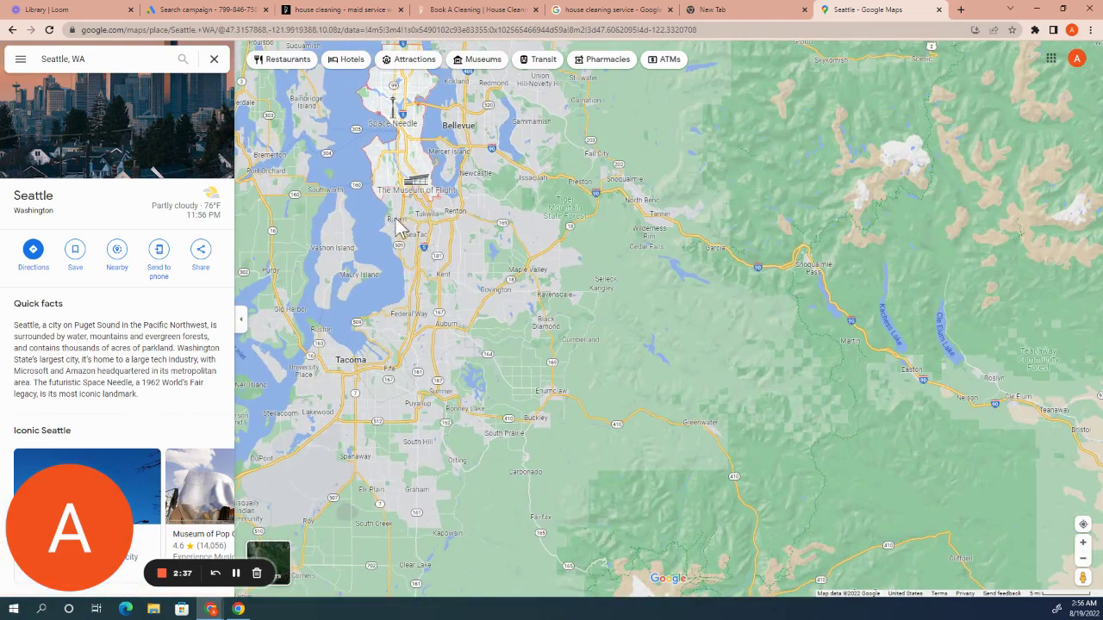
pyautogui.scroll(1, 445, 222)
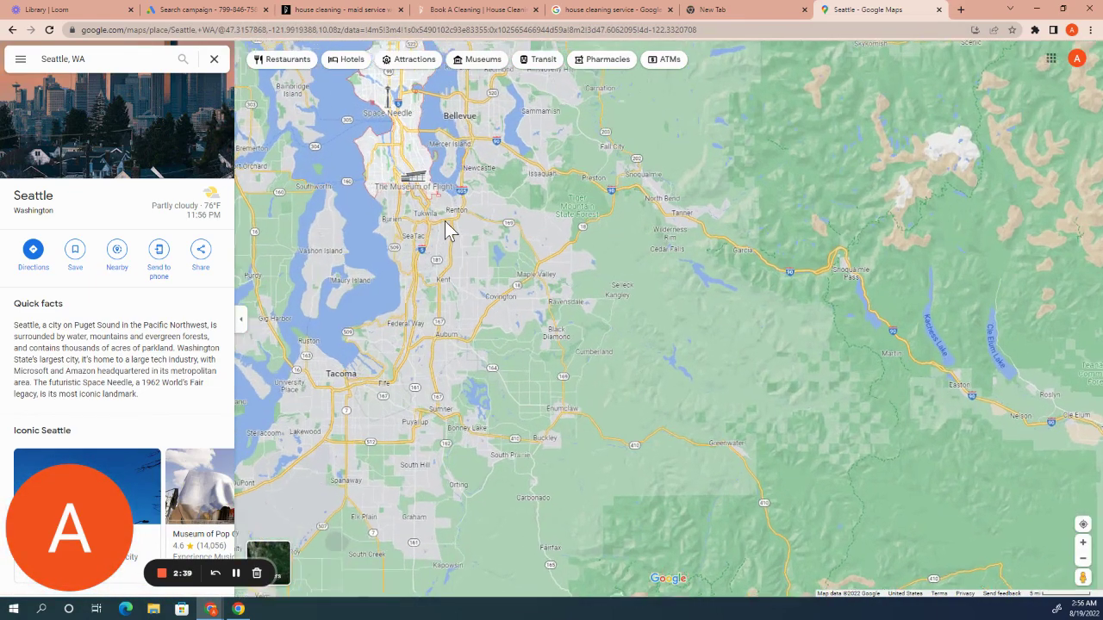
pyautogui.scroll(-2, 452, 214)
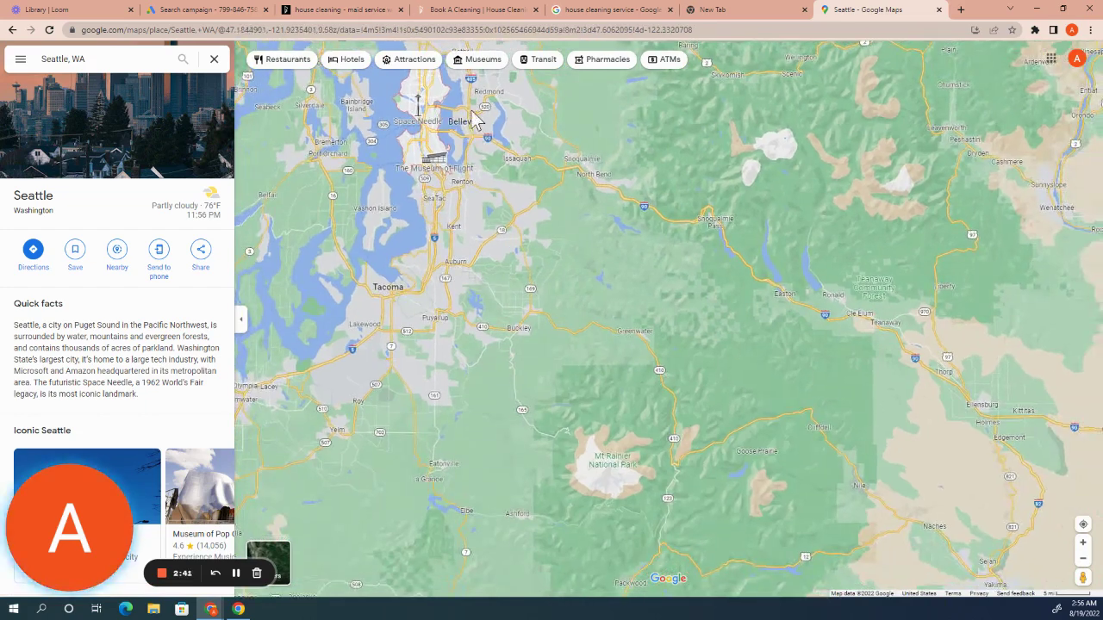
pyautogui.moveTo(465, 249); pyautogui.dragTo(468, 332)
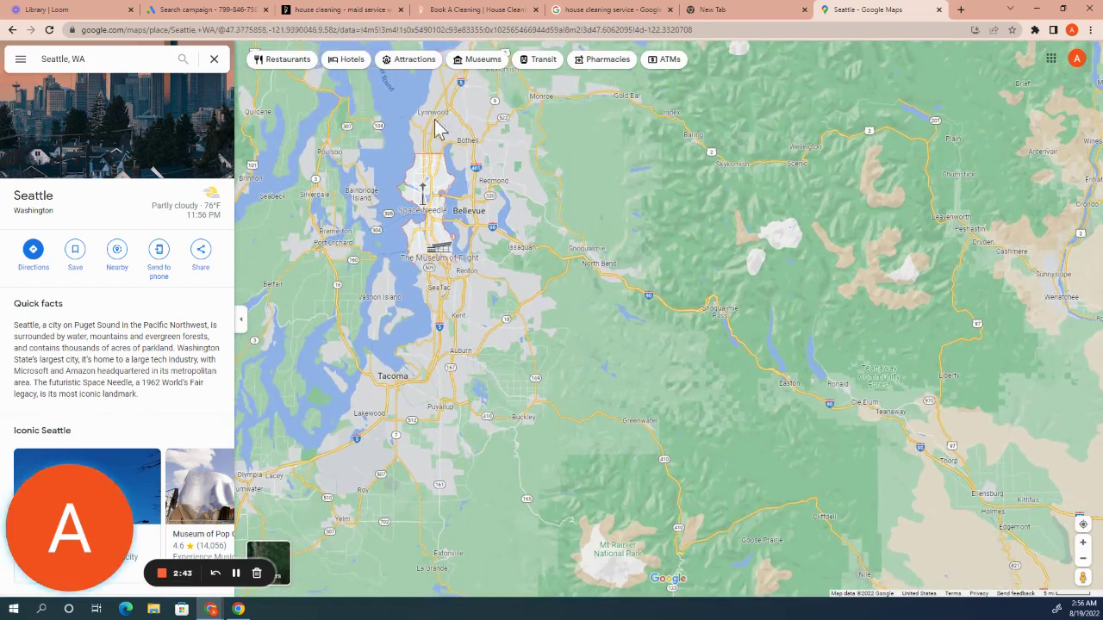
pyautogui.scroll(1, 435, 159)
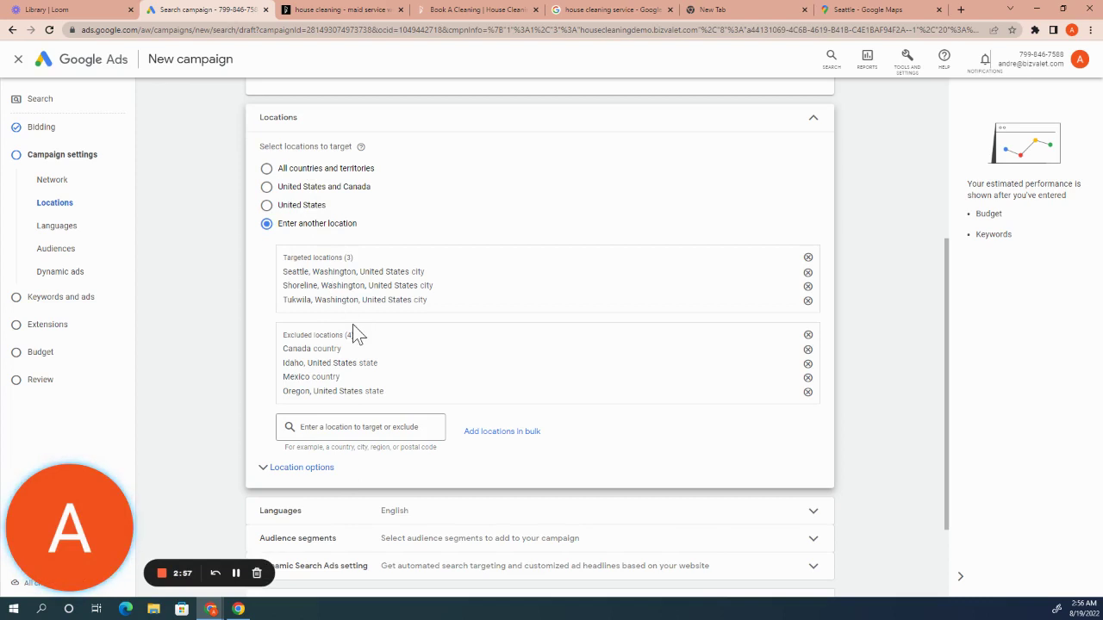
# - Review the targeted and excluded locations and open the campaign's language settings
pyautogui.scroll(-2, 255, 420)
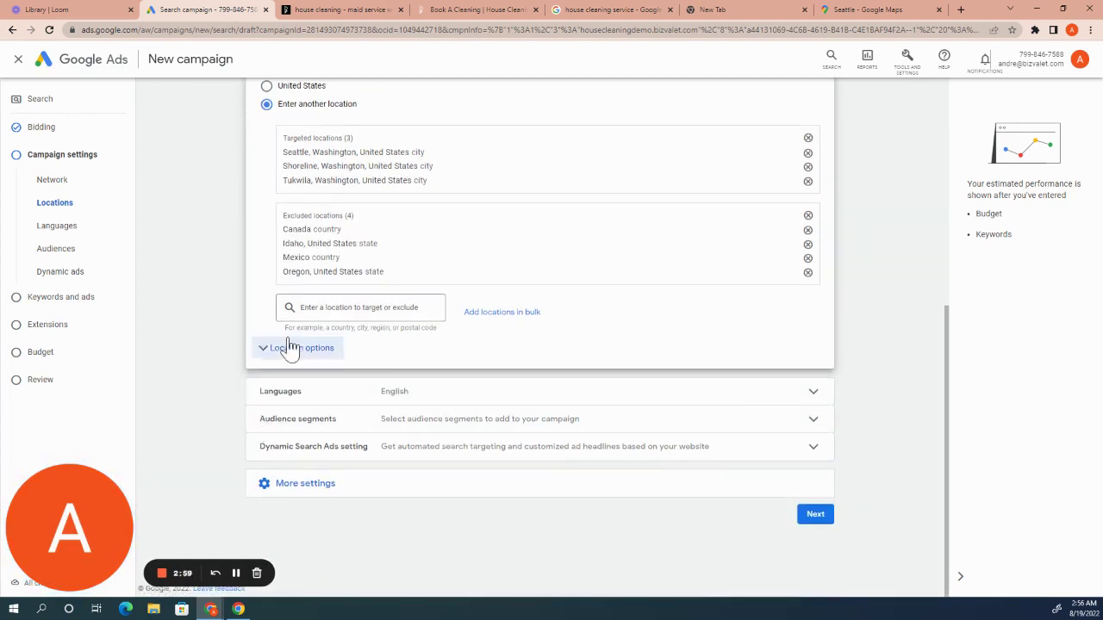
pyautogui.scroll(-1, 302, 388)
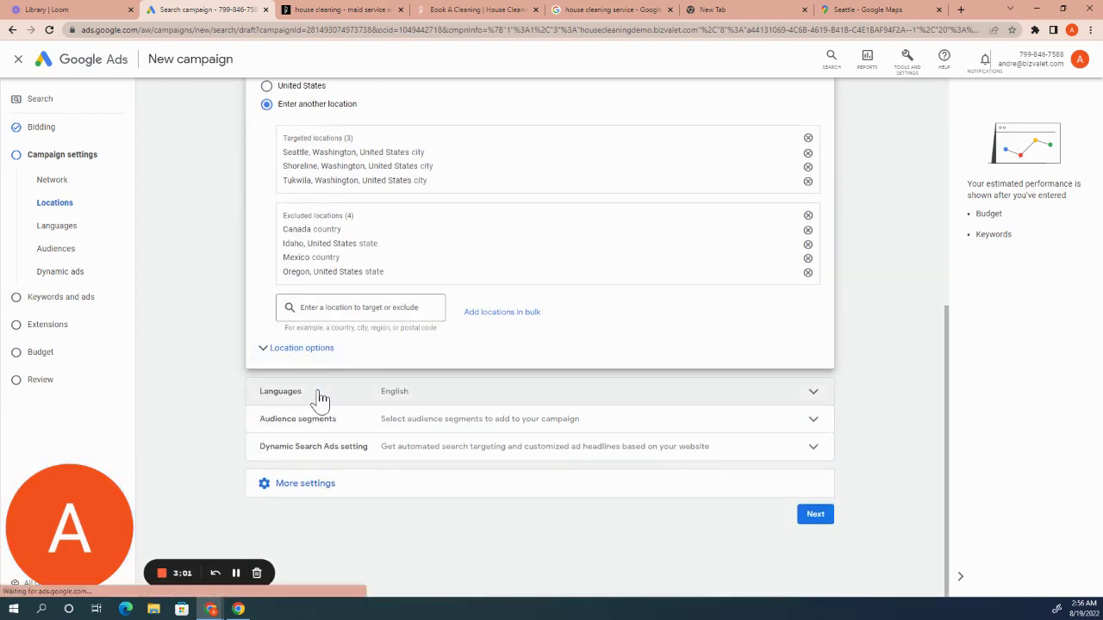
pyautogui.doubleClick(349, 398)
pyautogui.click(590, 400)
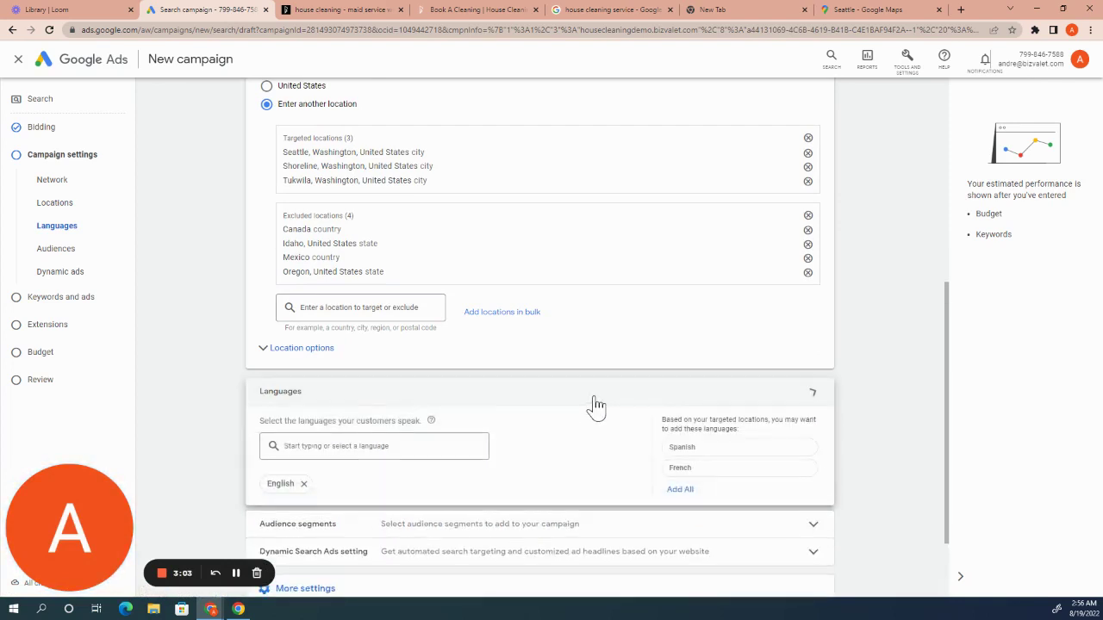
# - Review the campaign's language, audience segments and Dynamic Search Ads settings
pyautogui.scroll(-1, 433, 426)
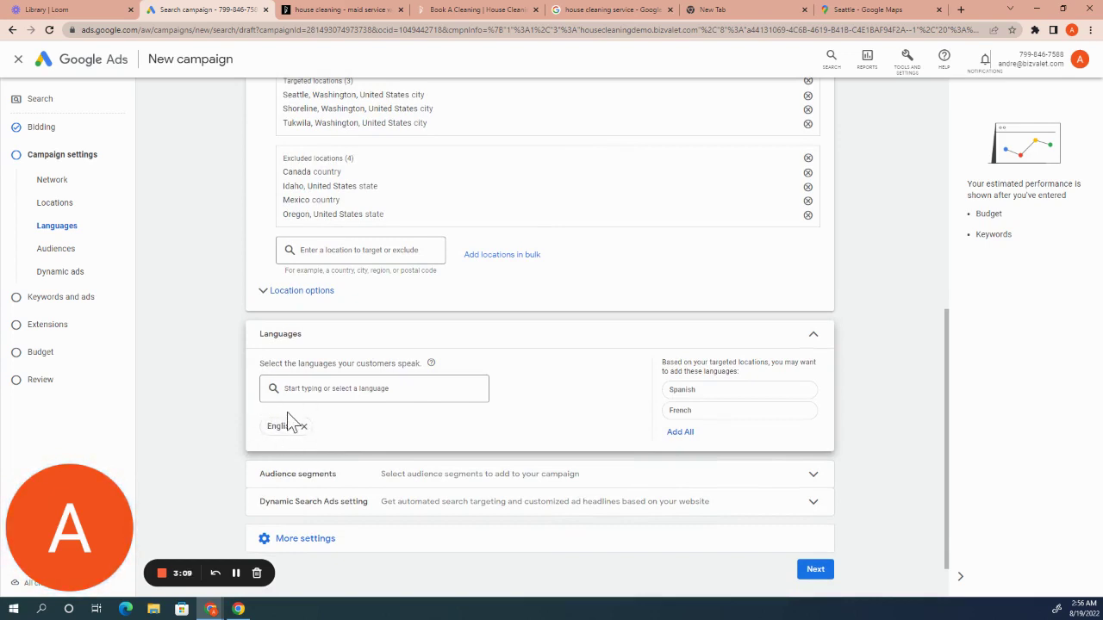
pyautogui.scroll(-1, 279, 423)
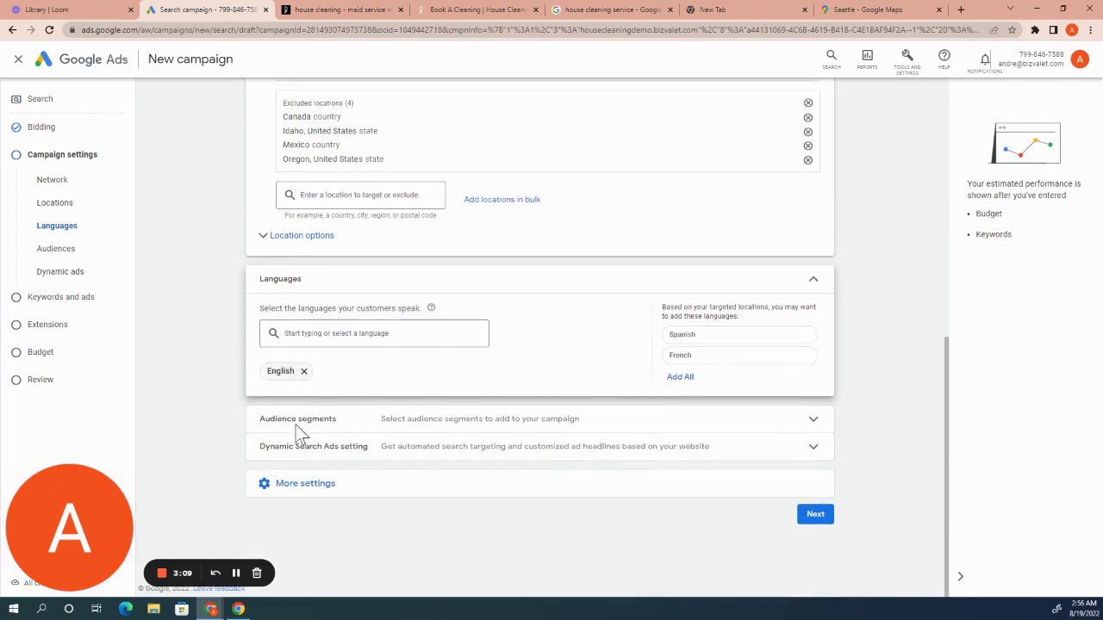
pyautogui.click(362, 431)
pyautogui.scroll(-2, 358, 457)
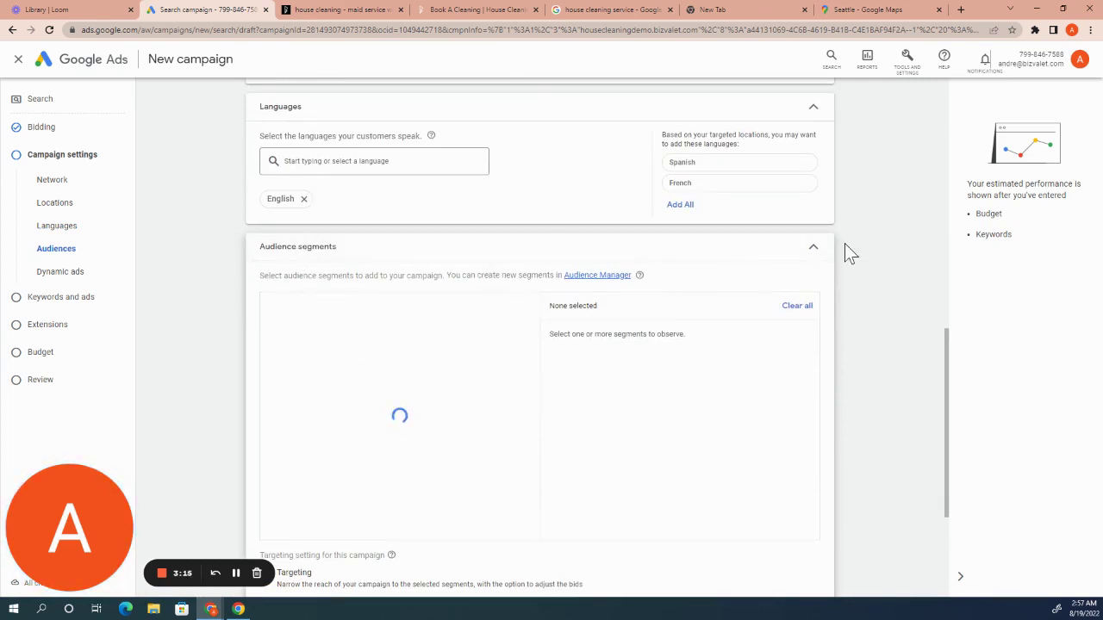
pyautogui.click(812, 250)
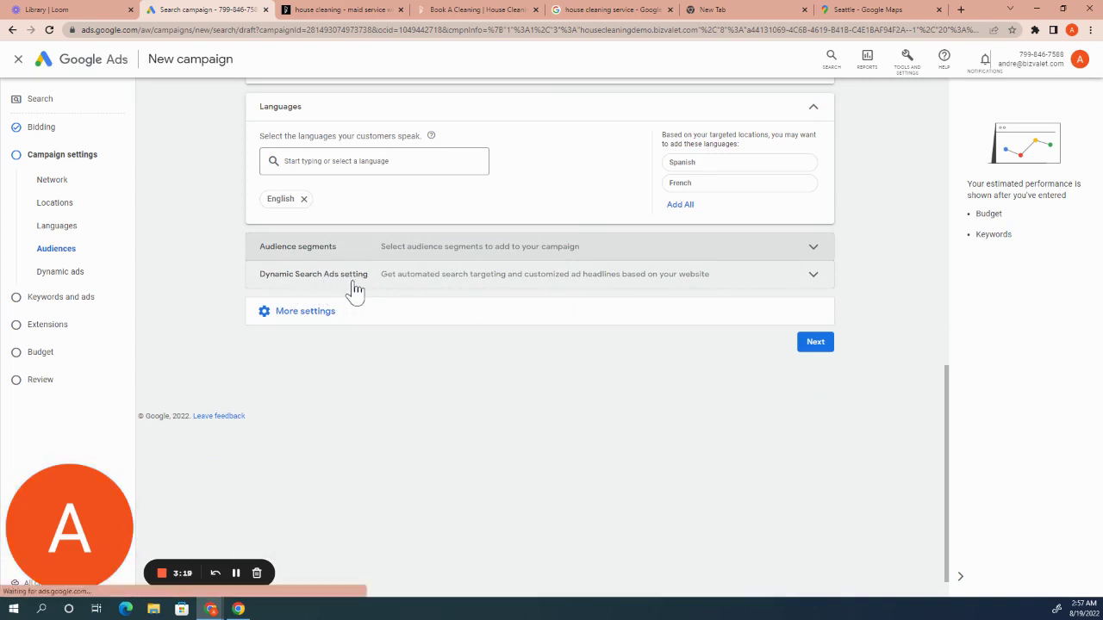
pyautogui.click(353, 285)
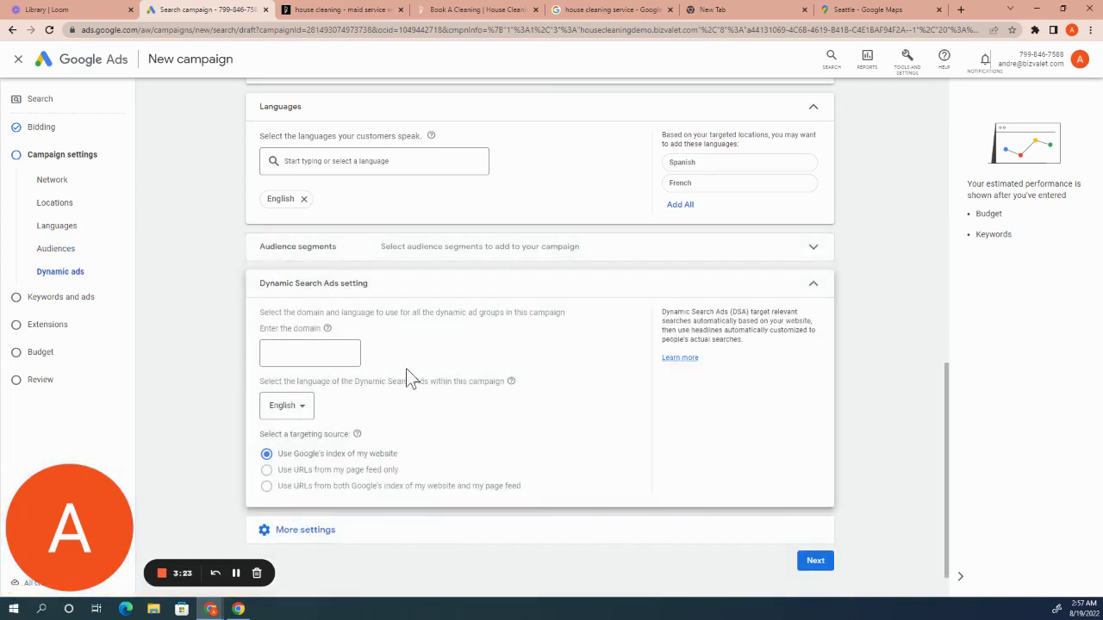
pyautogui.scroll(-1, 438, 369)
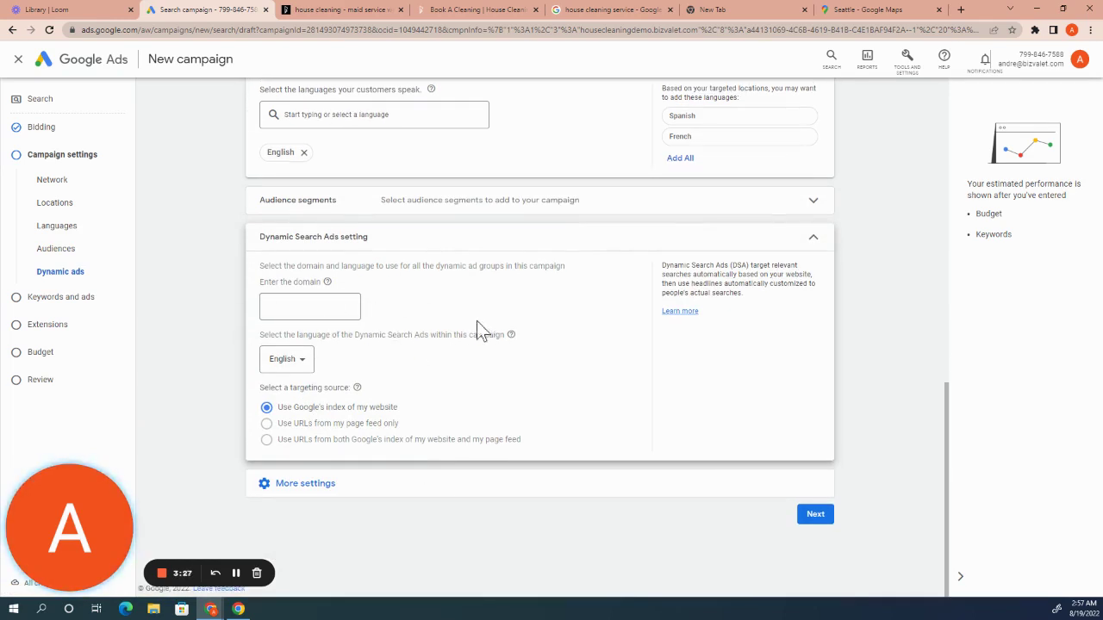
pyautogui.click(813, 238)
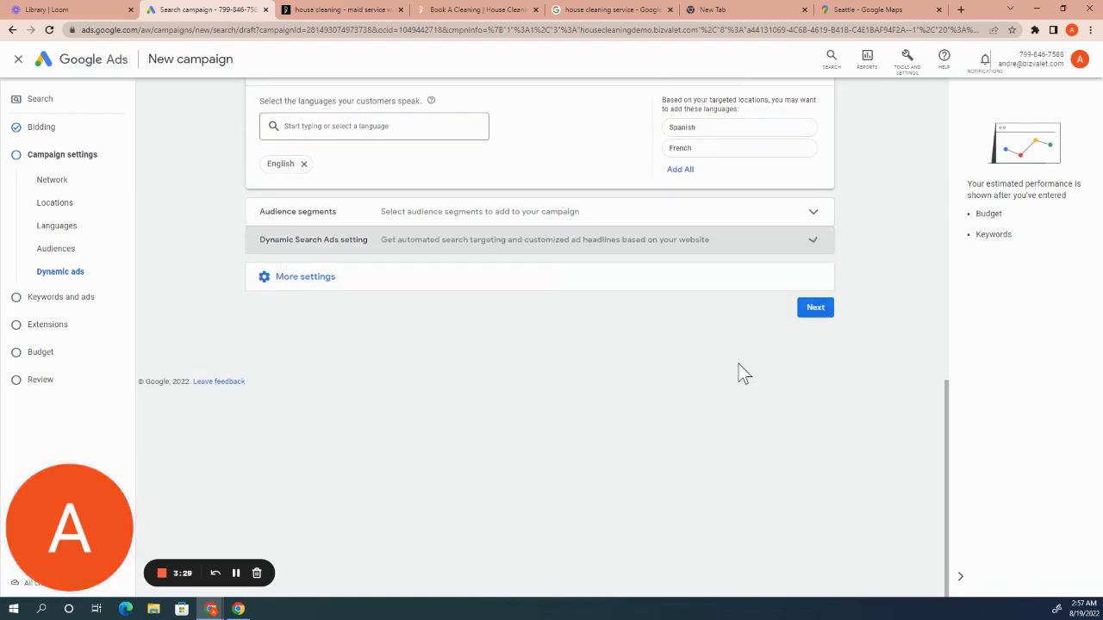
# - Open the campaign's ad schedule and set the start time for all days to 06:00
pyautogui.click(305, 281)
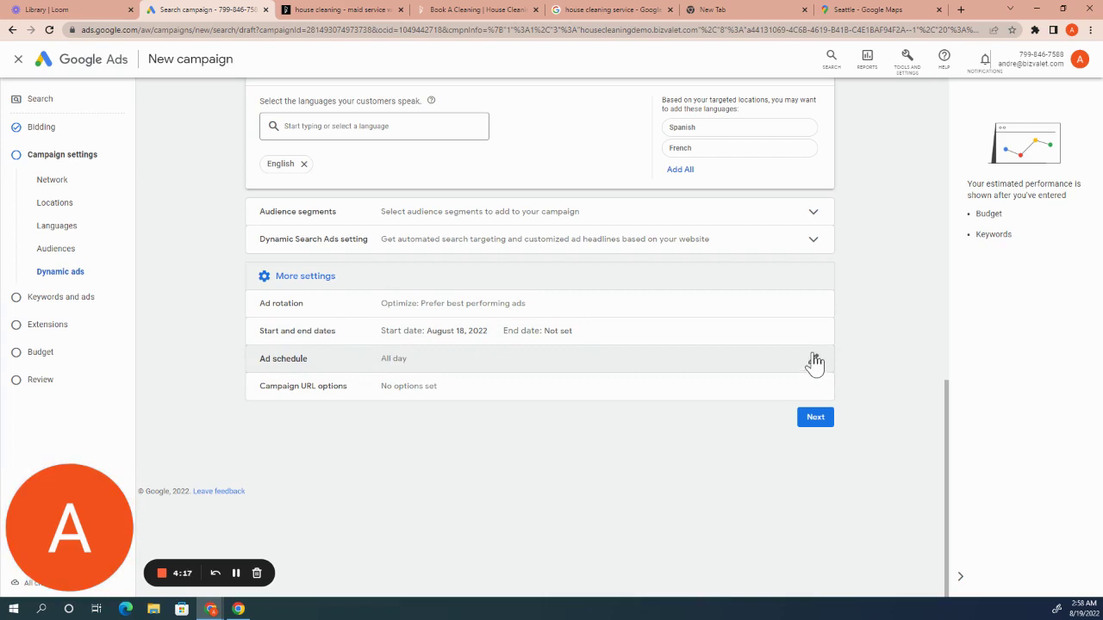
pyautogui.click(790, 368)
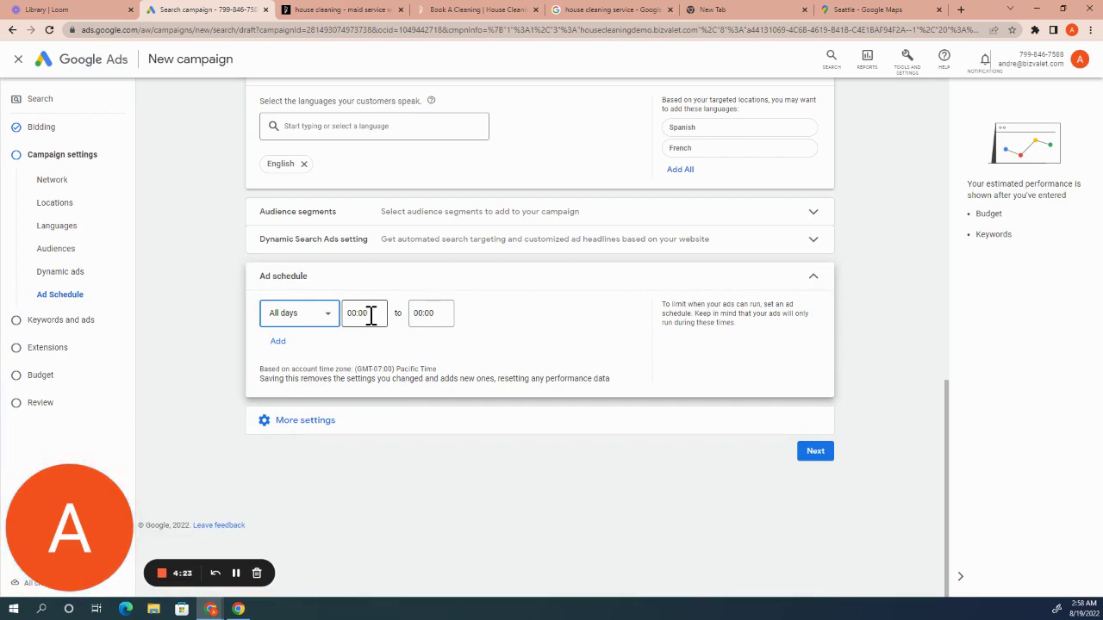
pyautogui.click(382, 314)
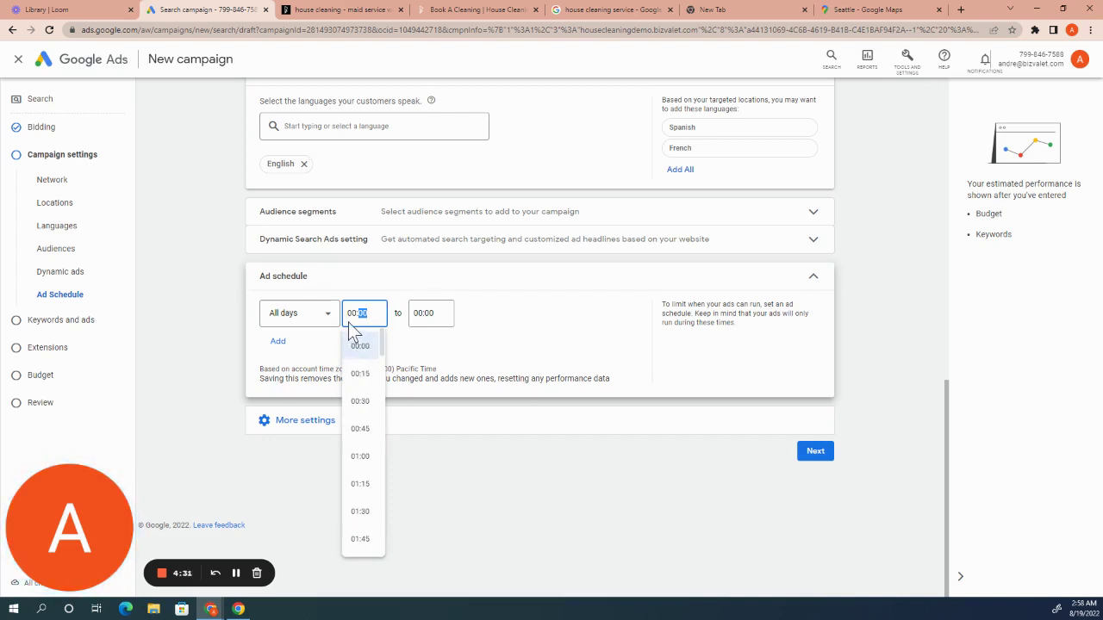
pyautogui.scroll(-7, 364, 487)
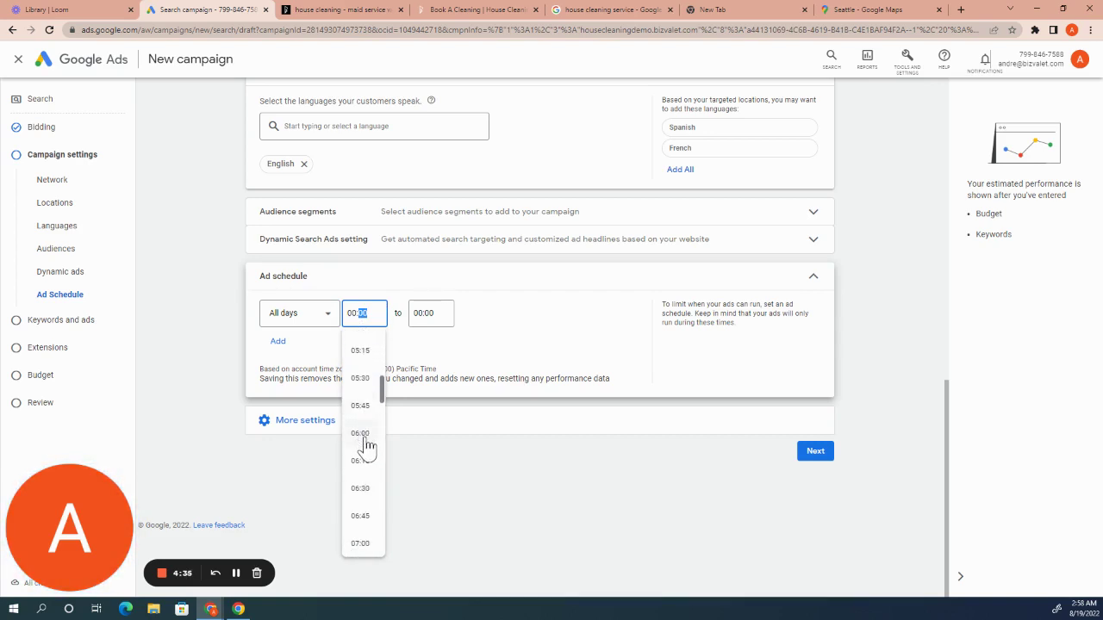
pyautogui.click(367, 443)
# - Set the end time of the all-days ad schedule to 22:00
pyautogui.click(431, 312)
pyautogui.scroll(-8, 431, 448)
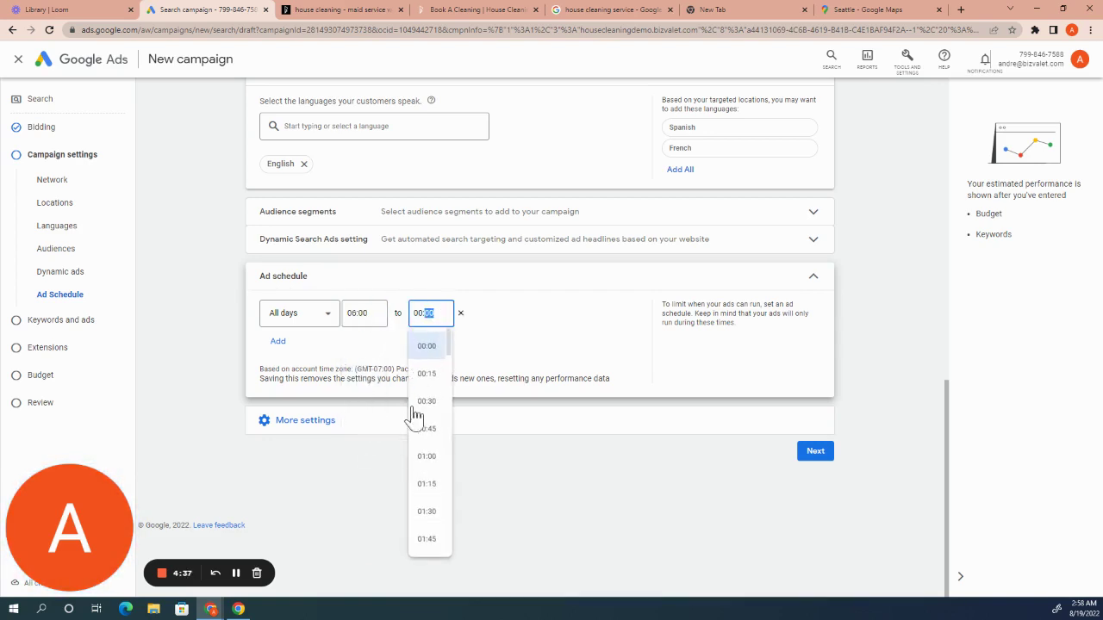
pyautogui.scroll(-12, 436, 486)
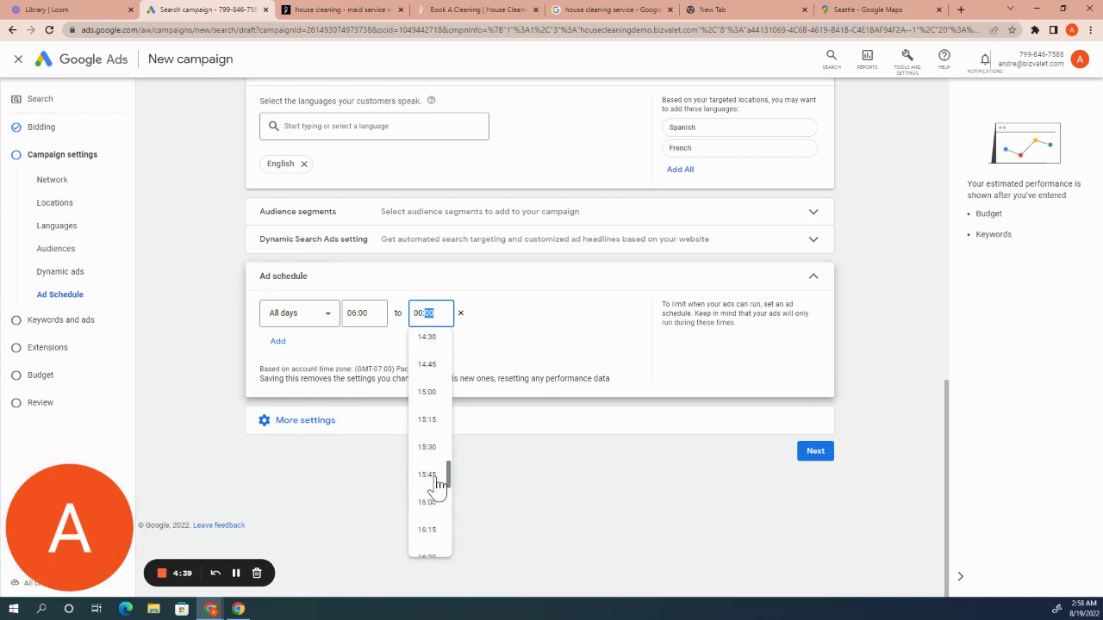
pyautogui.scroll(-2, 437, 479)
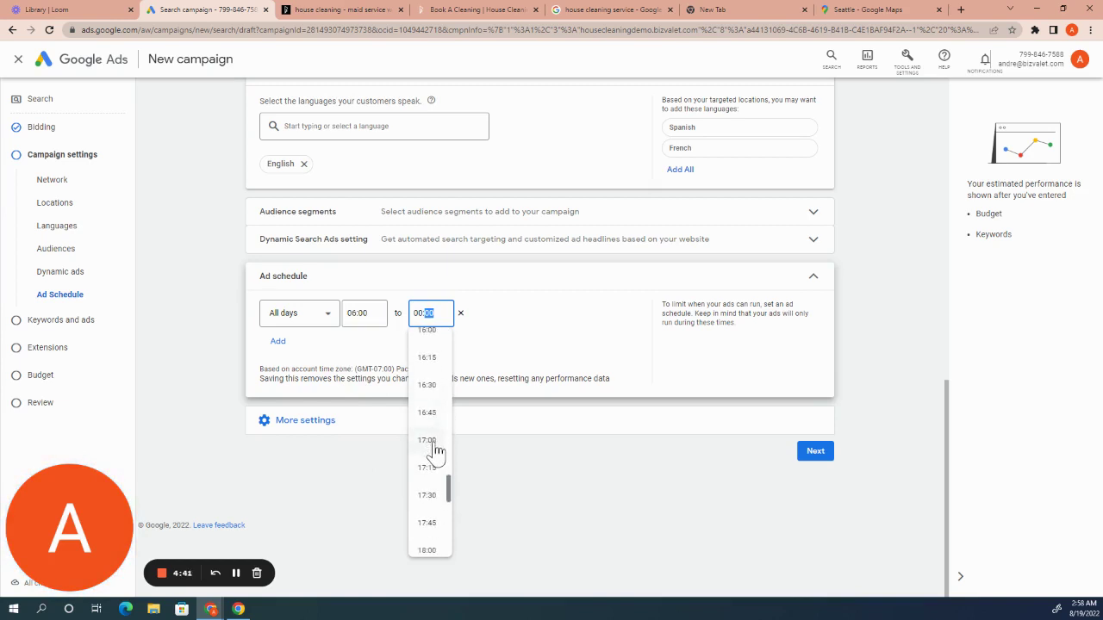
pyautogui.scroll(-1, 437, 457)
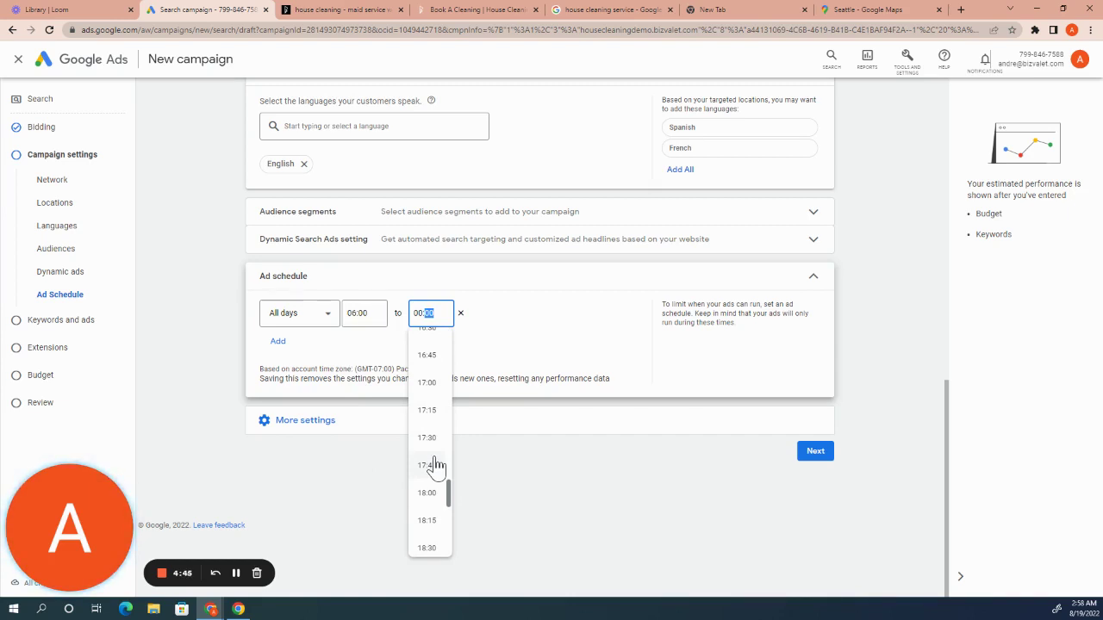
pyautogui.scroll(-5, 436, 466)
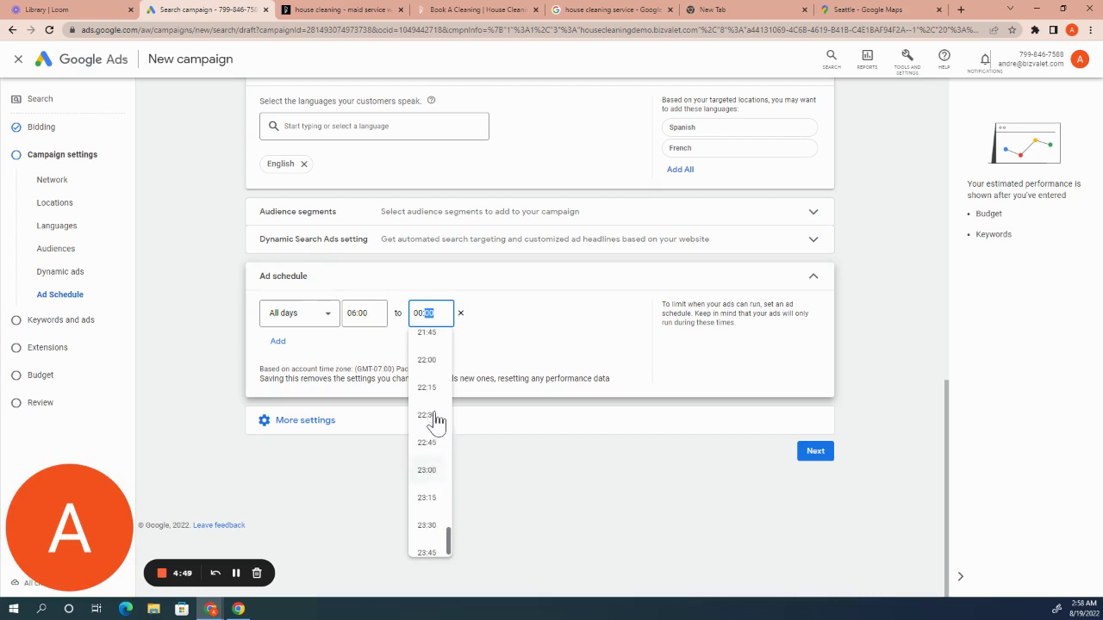
pyautogui.click(430, 362)
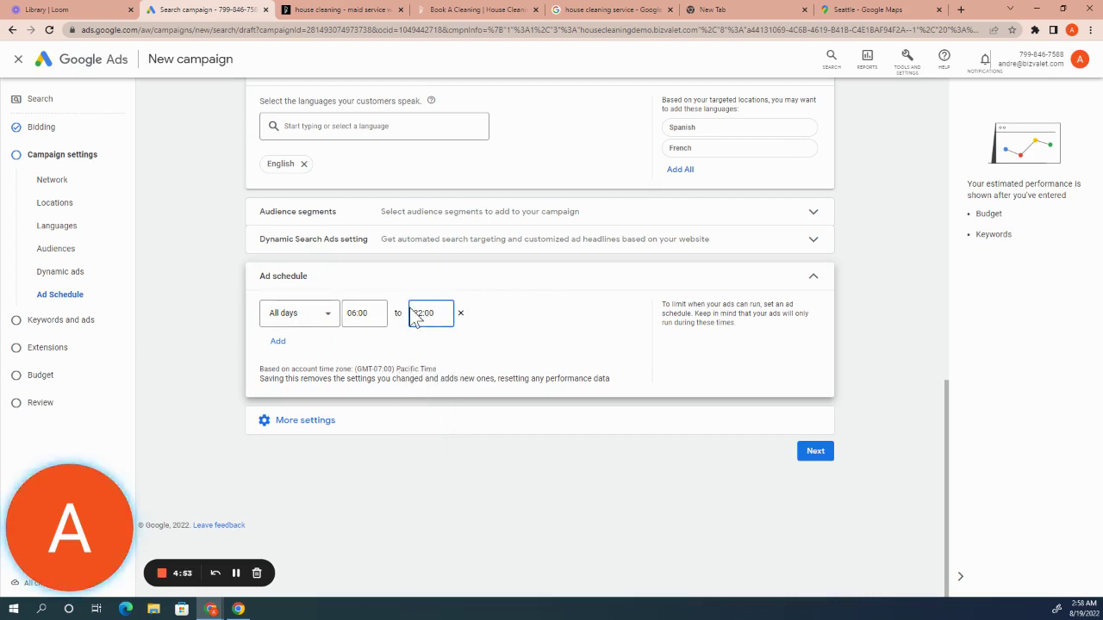
# - Check the campaign URL options without entering any, and continue to the campaign's keywords and ads stage
pyautogui.click(375, 426)
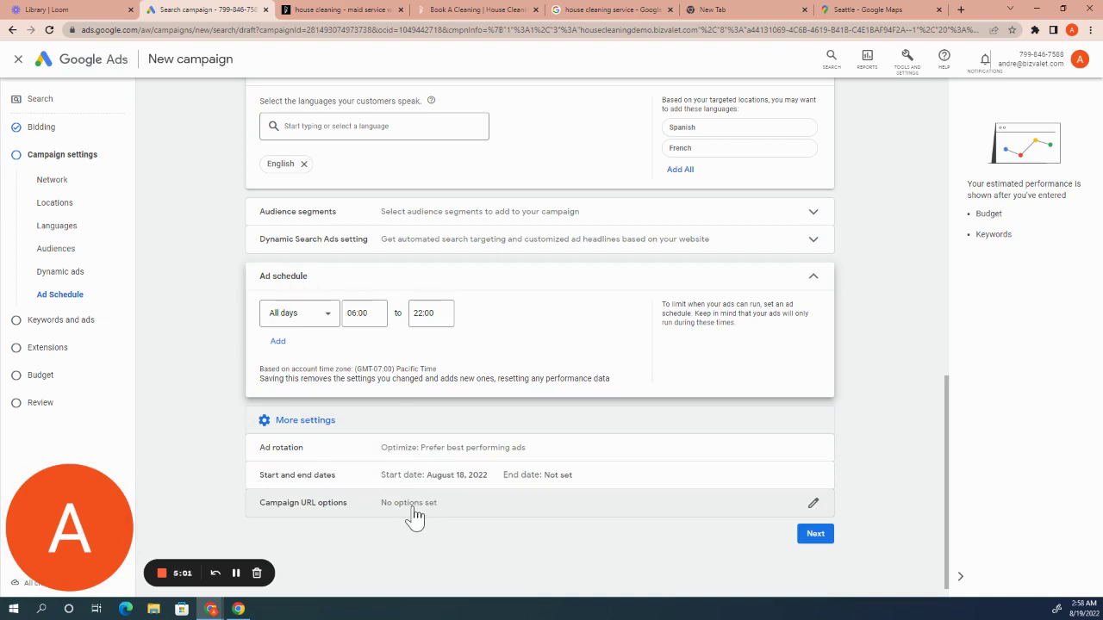
pyautogui.click(407, 508)
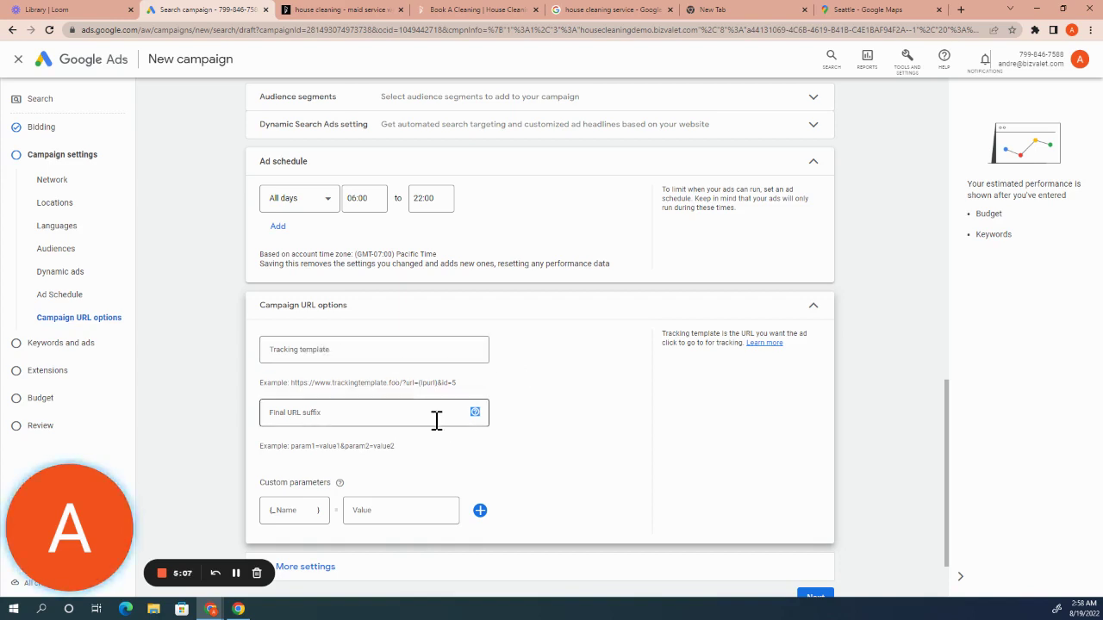
pyautogui.scroll(-1, 438, 418)
pyautogui.scroll(2, 433, 371)
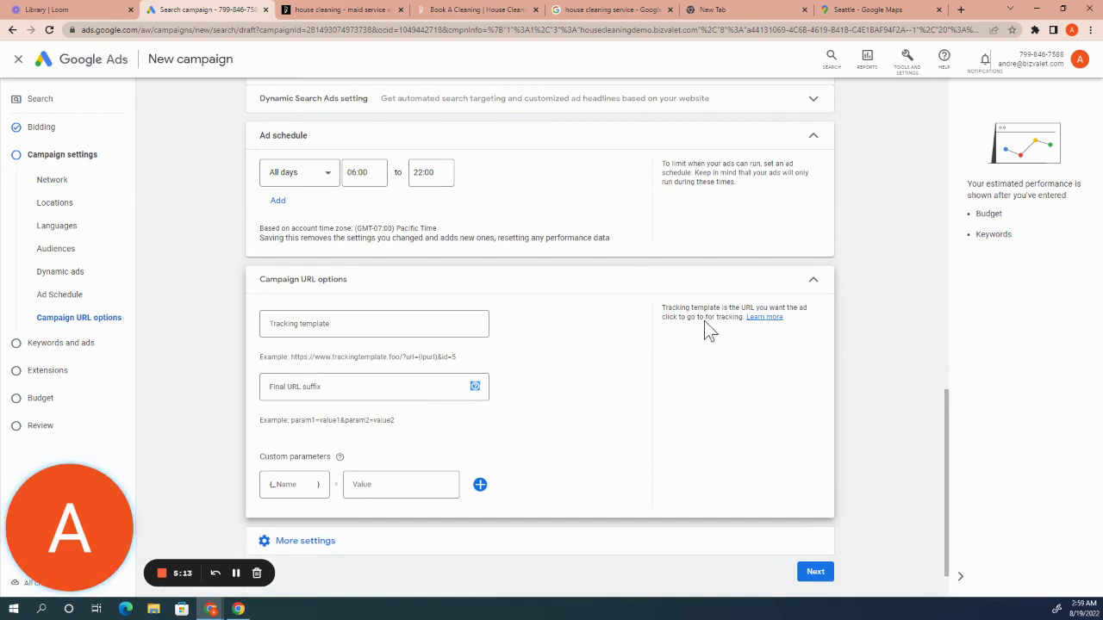
pyautogui.click(812, 281)
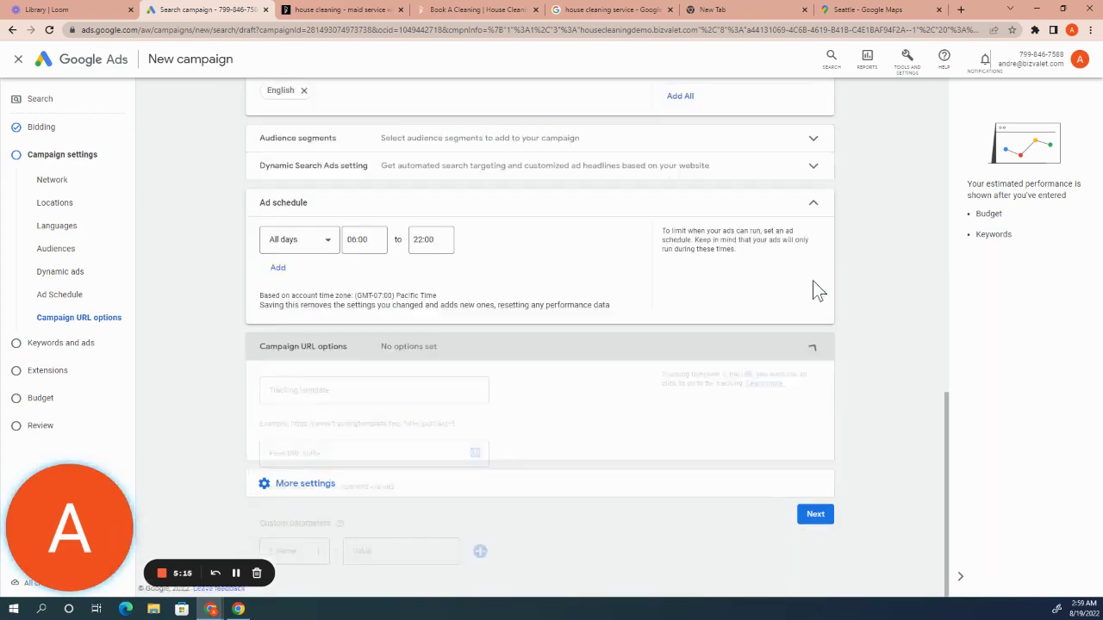
pyautogui.click(400, 415)
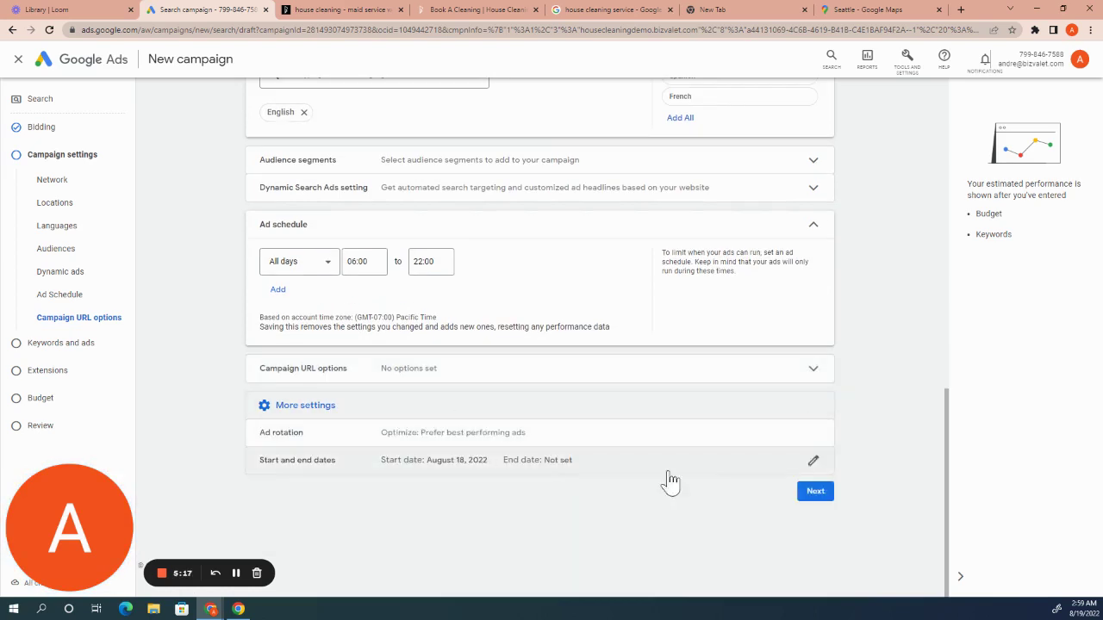
pyautogui.click(821, 498)
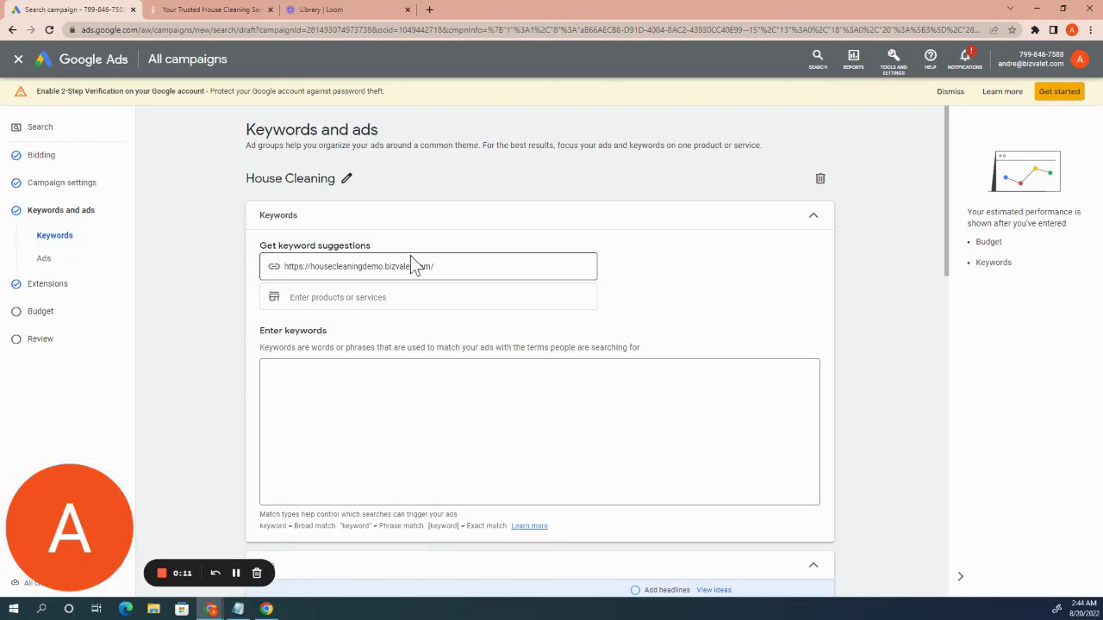
pyautogui.click(465, 266)
pyautogui.click(284, 177)
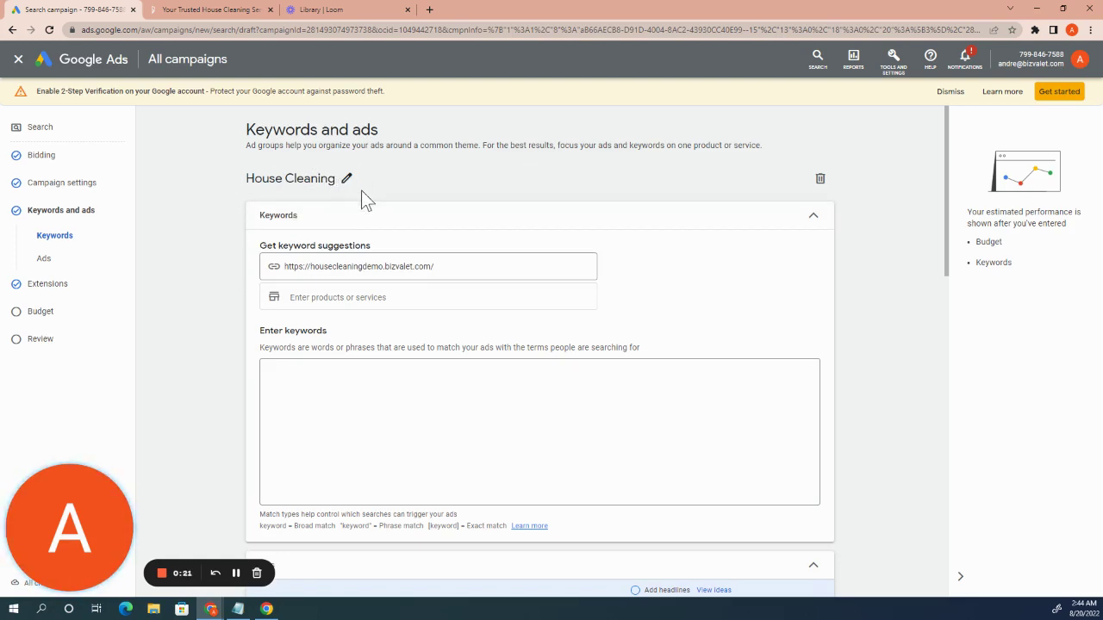
pyautogui.click(437, 267)
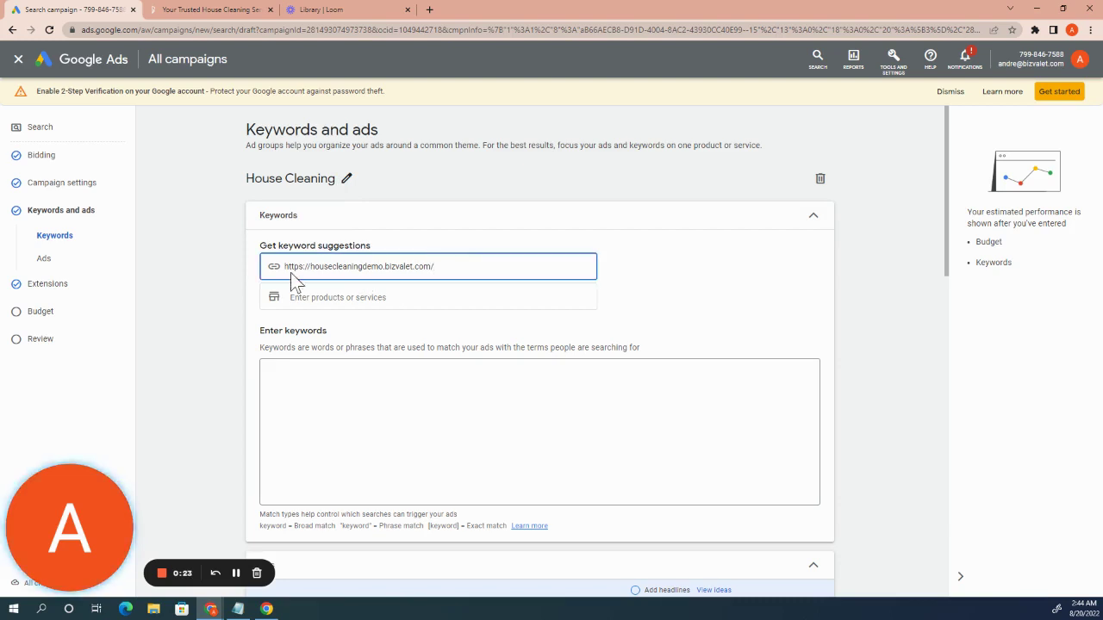
pyautogui.tripleClick(441, 266)
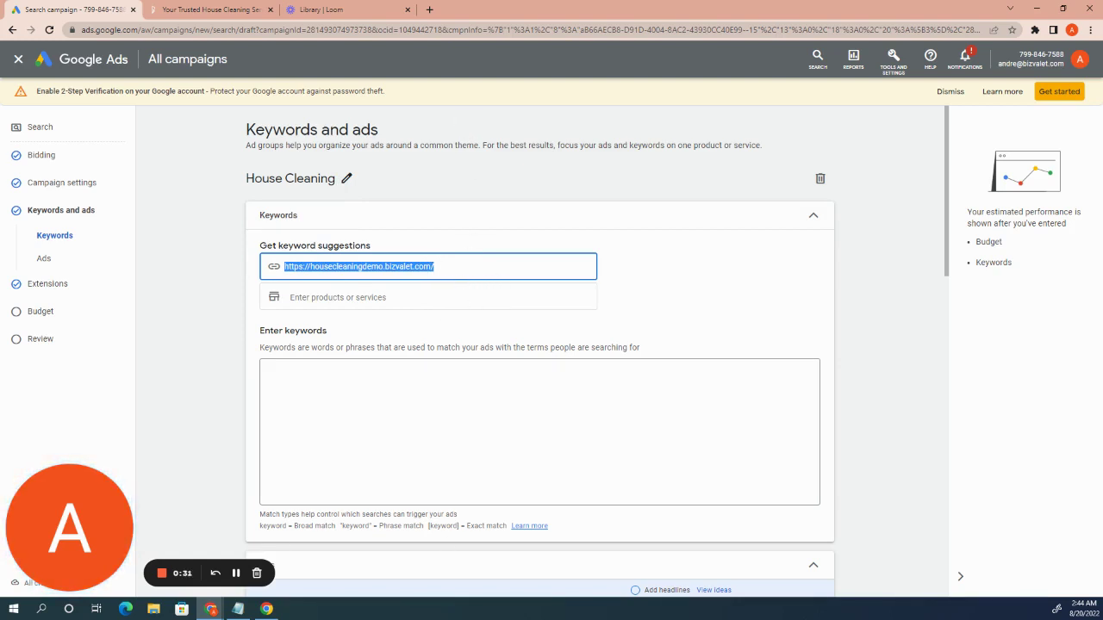
pyautogui.hotkey('alt', 'Tab')
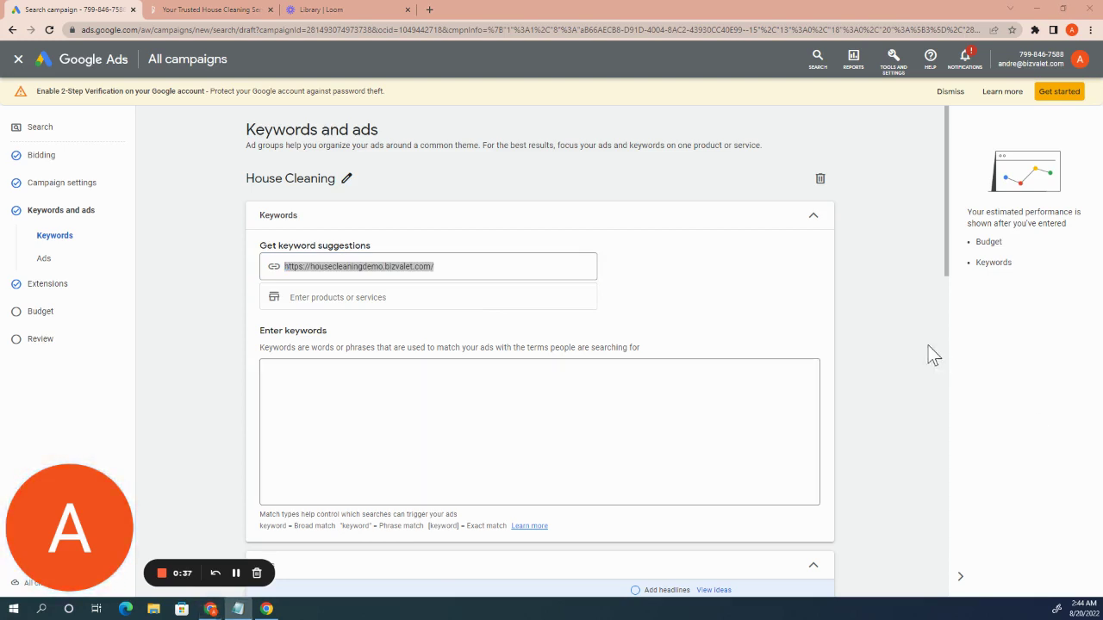
pyautogui.click(583, 267)
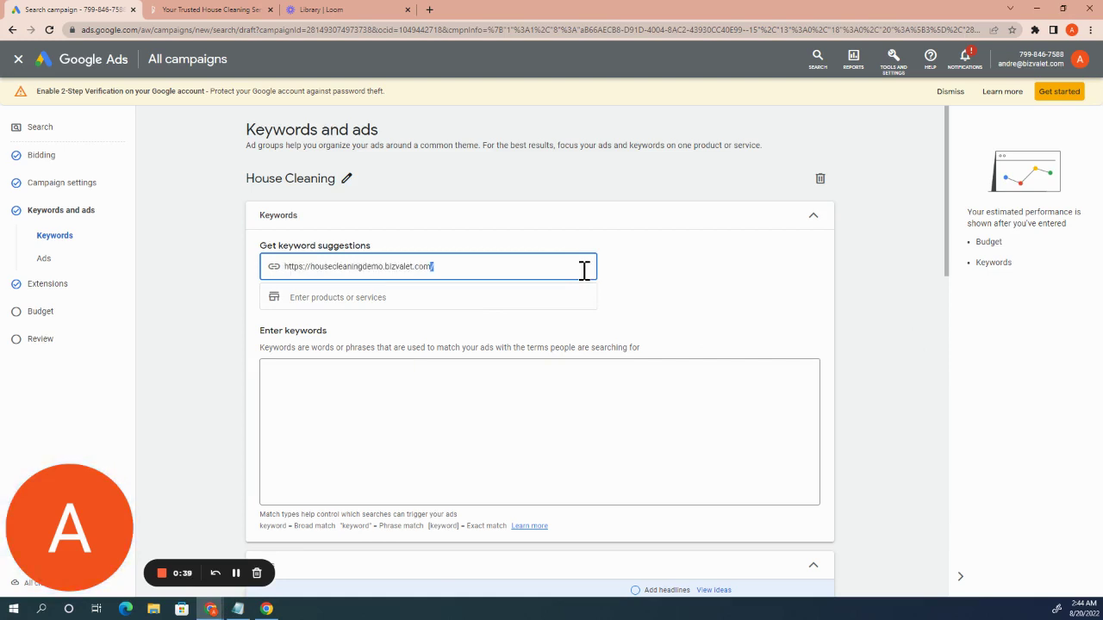
pyautogui.hotkey('ctrl', 'a')
pyautogui.hotkey('ctrl', 'c')
pyautogui.press('BackSpace')
pyautogui.click(650, 293)
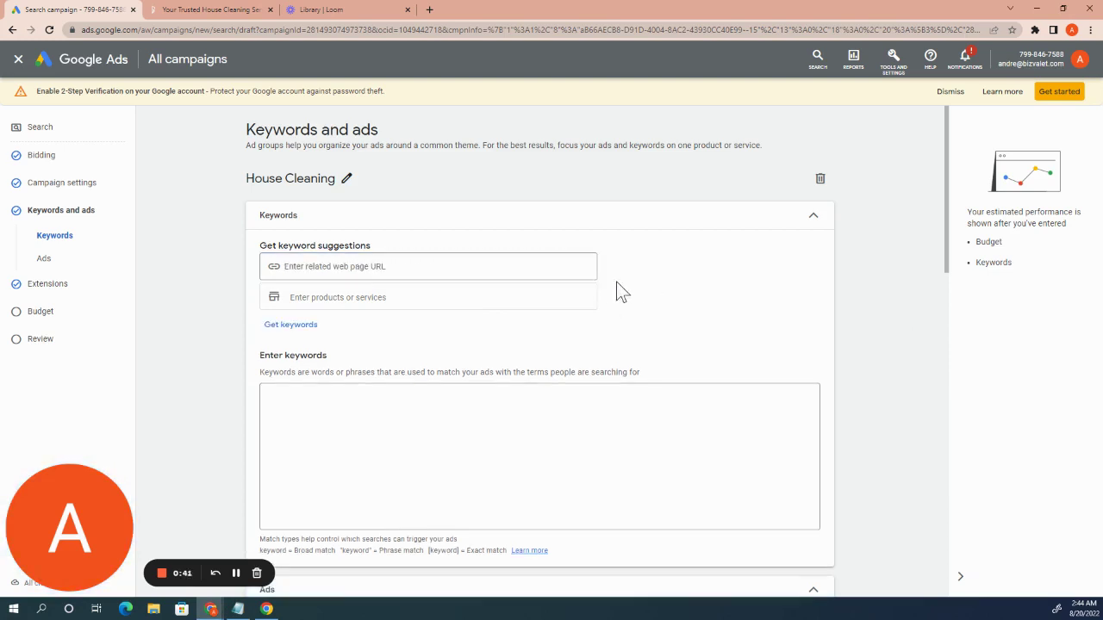
pyautogui.click(421, 264)
pyautogui.hotkey('ctrl', 'v')
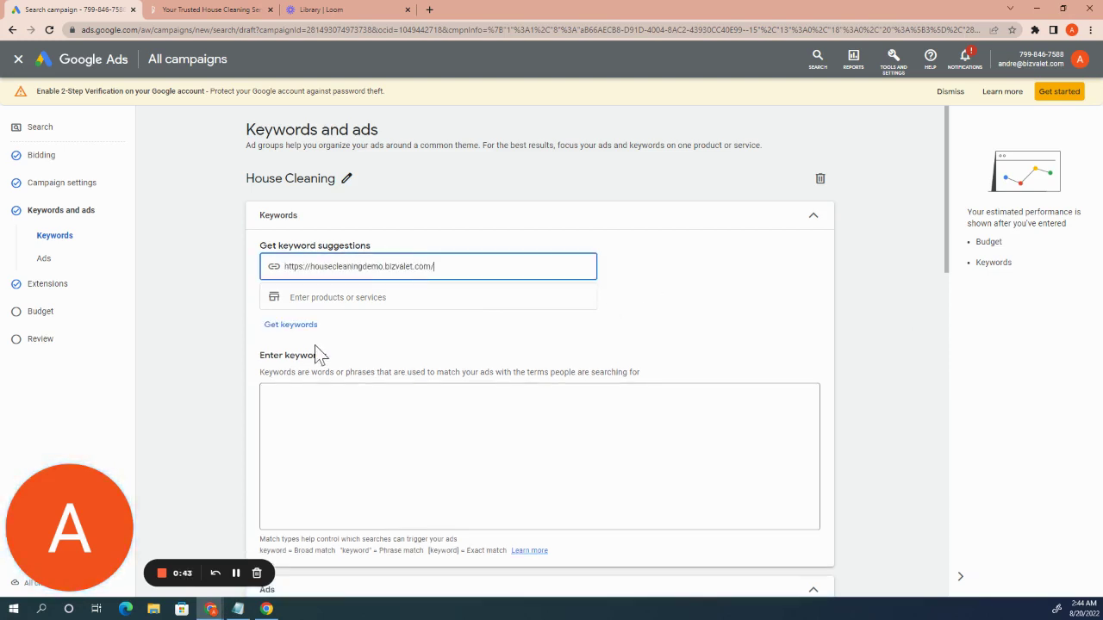
pyautogui.click(293, 328)
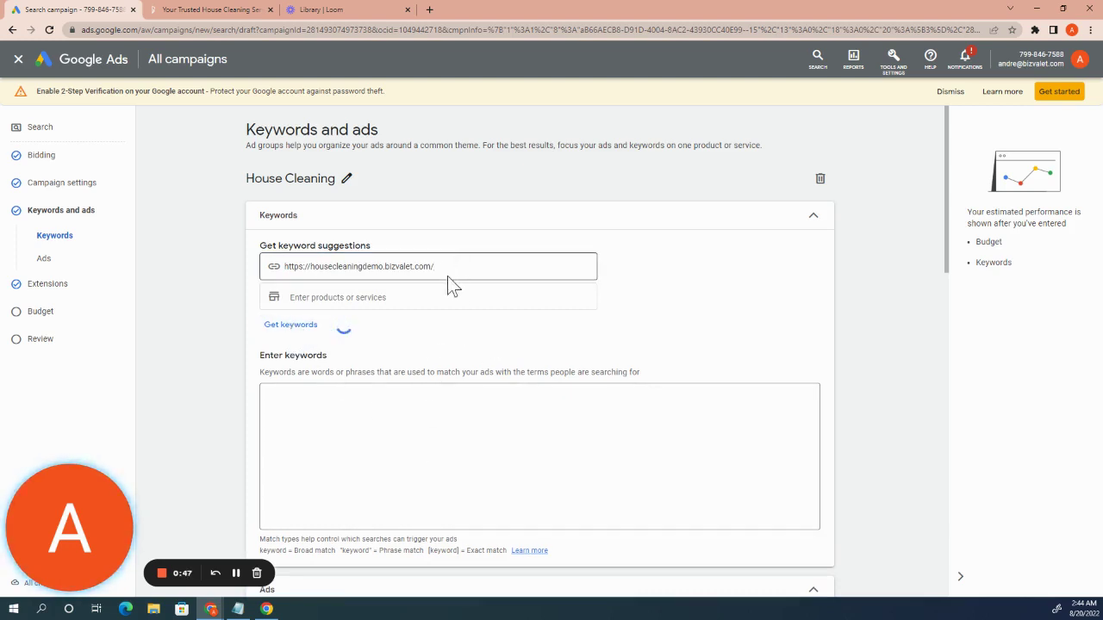
# - Look over the content of the demo house cleaning website's home page and return to the campaign's keywords
pyautogui.click(216, 10)
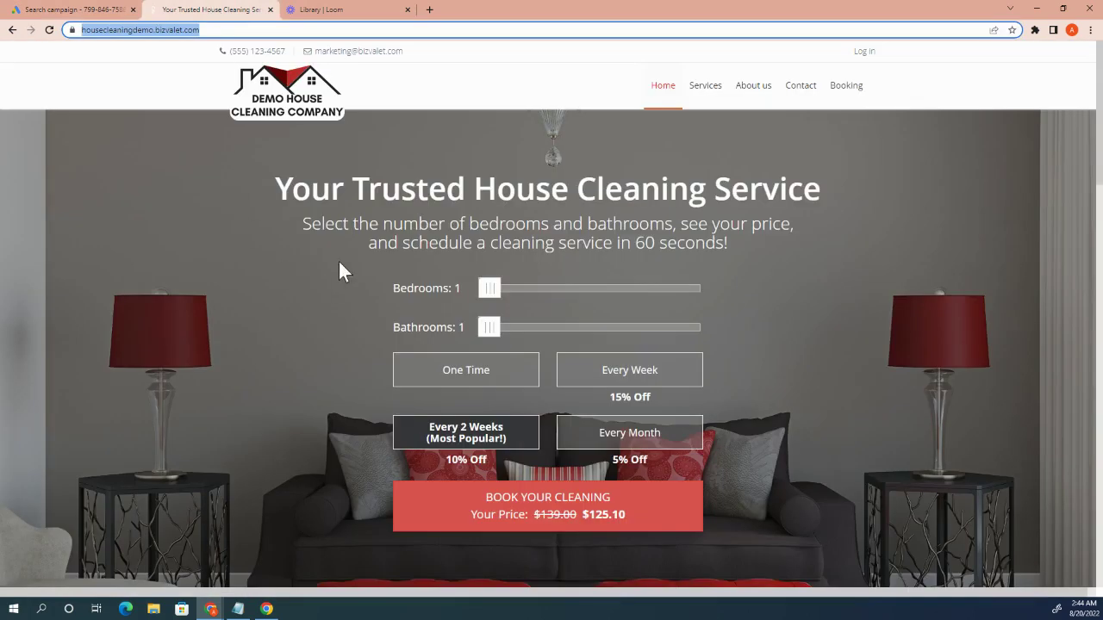
pyautogui.scroll(-2, 350, 337)
pyautogui.scroll(-2, 349, 337)
pyautogui.scroll(4, 350, 336)
pyautogui.click(90, 10)
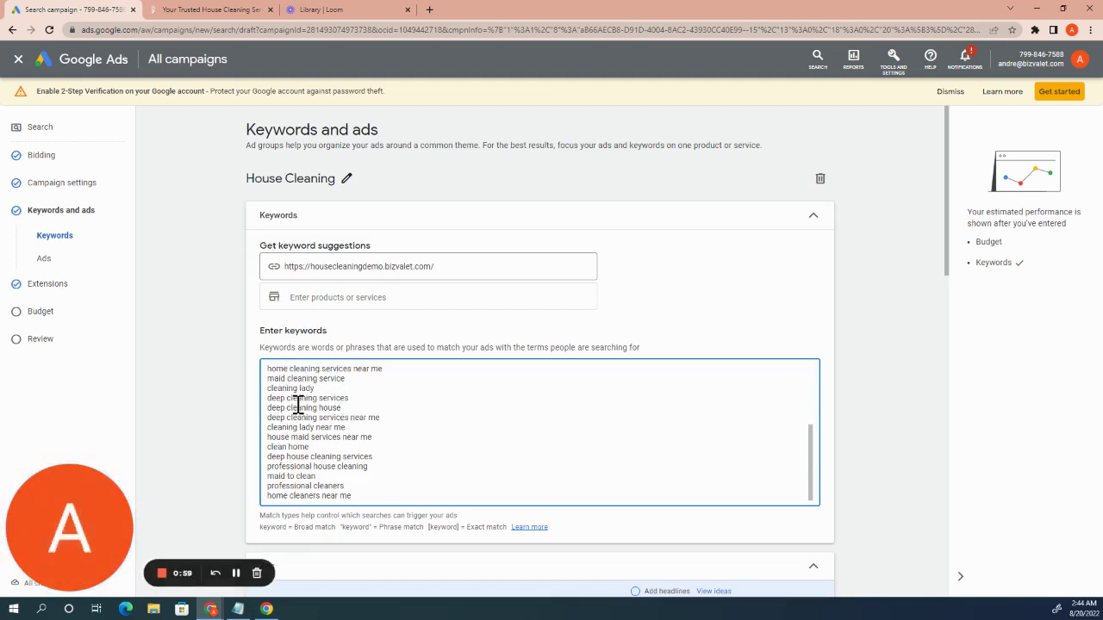
# - Clear all suggested keywords from the House Cleaning ad group's keyword list
pyautogui.scroll(-1, 302, 428)
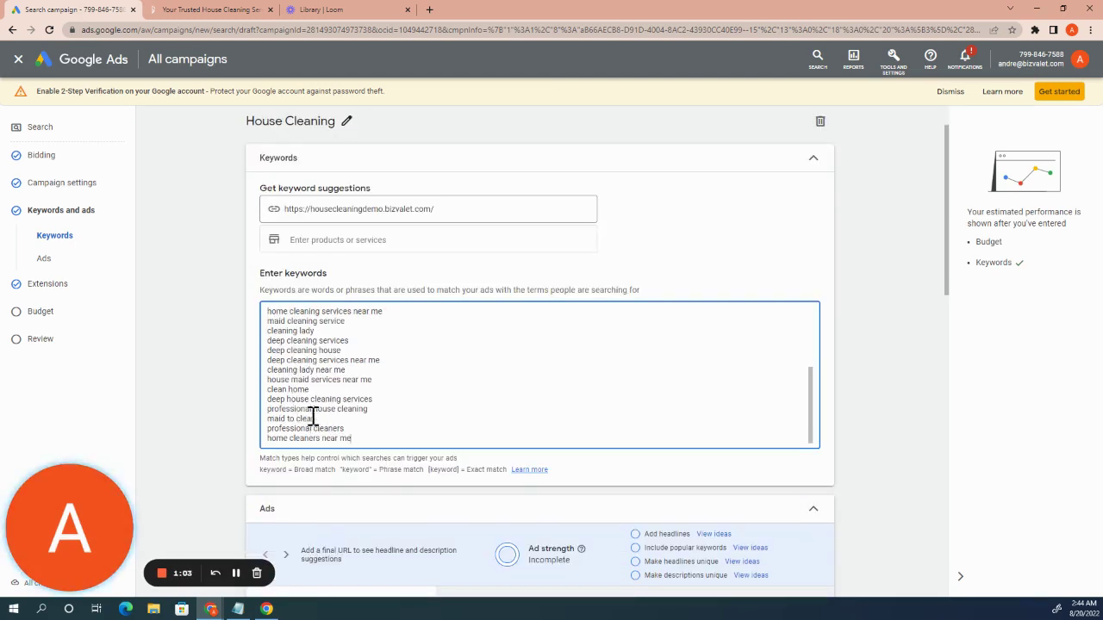
pyautogui.scroll(-1, 350, 435)
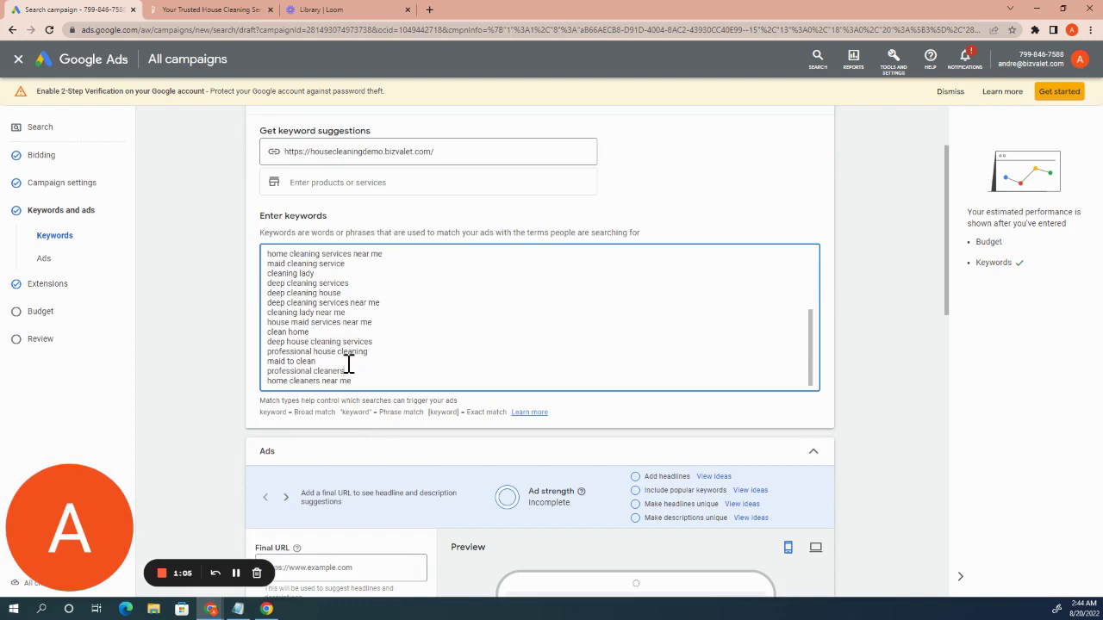
pyautogui.moveTo(324, 342); pyautogui.dragTo(299, 315)
pyautogui.moveTo(365, 381); pyautogui.dragTo(251, 224)
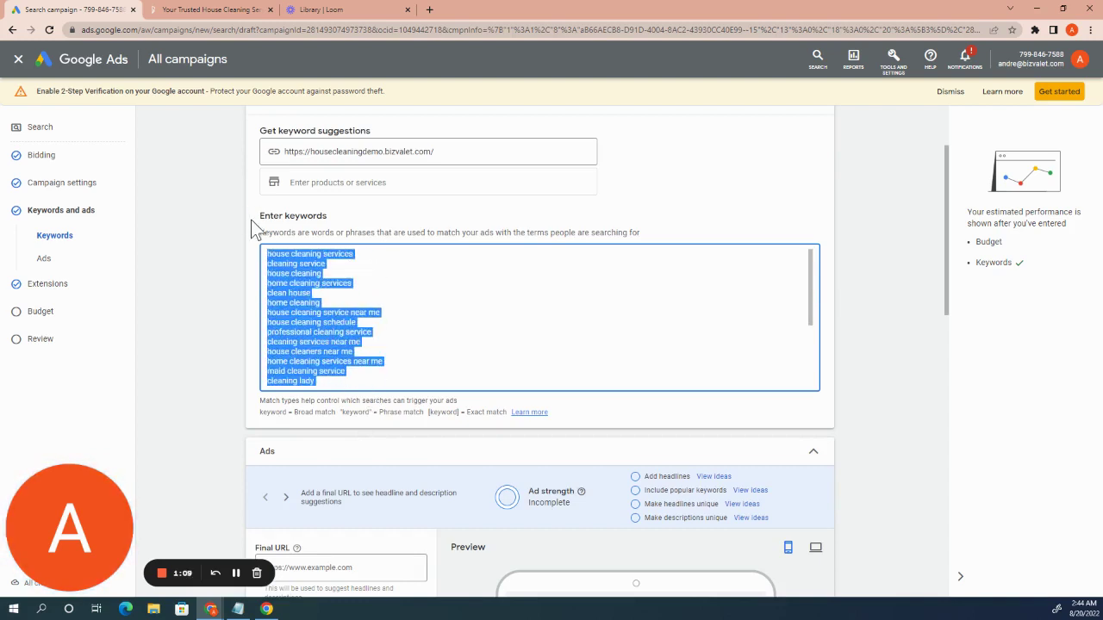
pyautogui.press('Delete')
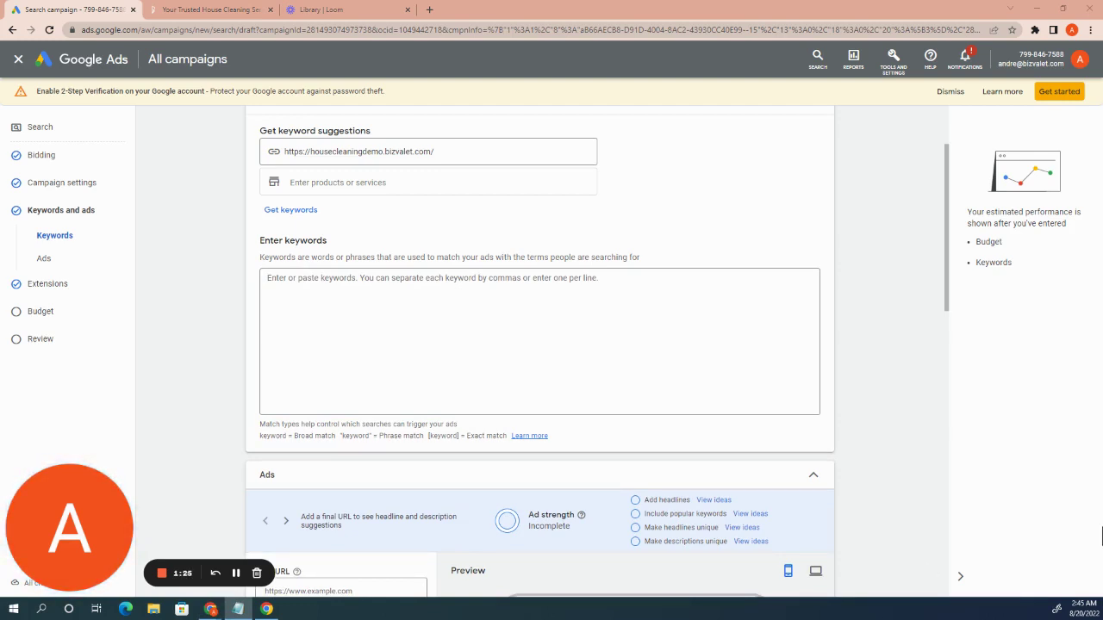
# - Enter the phrase-match keywords "house cleaning", "home cleaning", "house cleaner", "home cleaner" and "cleaning lady", one per line
pyautogui.click(417, 289)
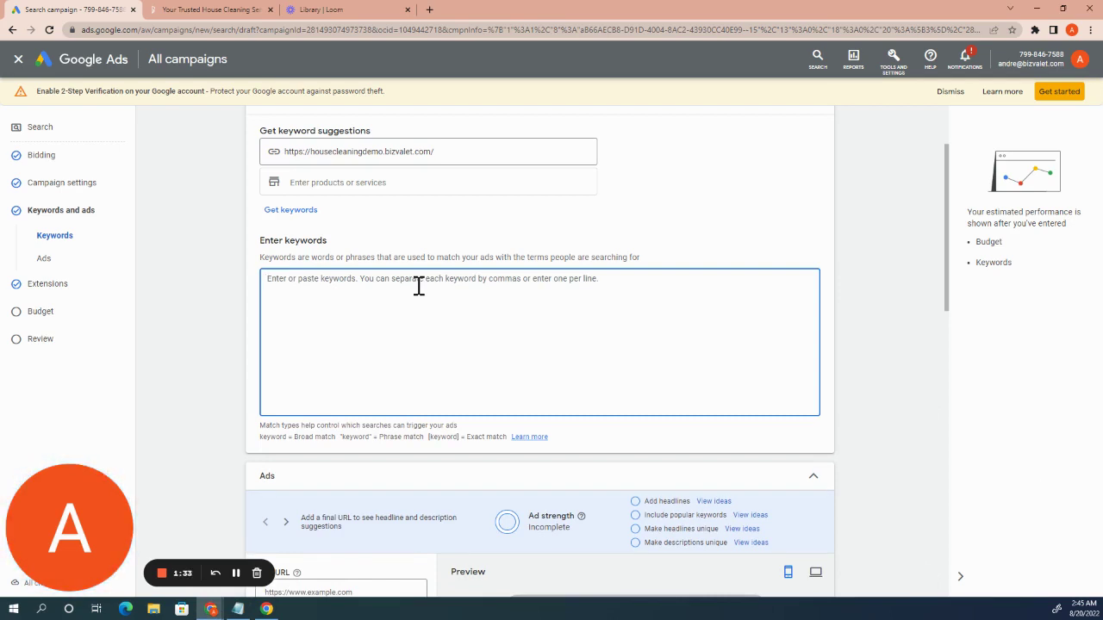
pyautogui.write('"house cleaning" "home cleaning" "house cleaner" "home cleaner" "cleaning lady"')
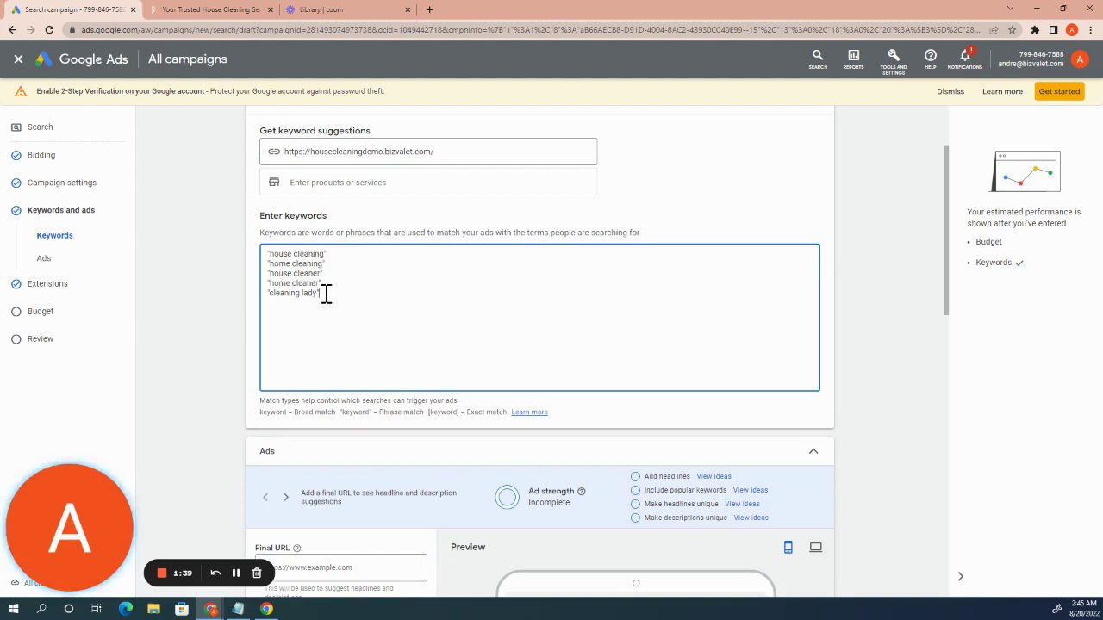
pyautogui.scroll(1, 330, 147)
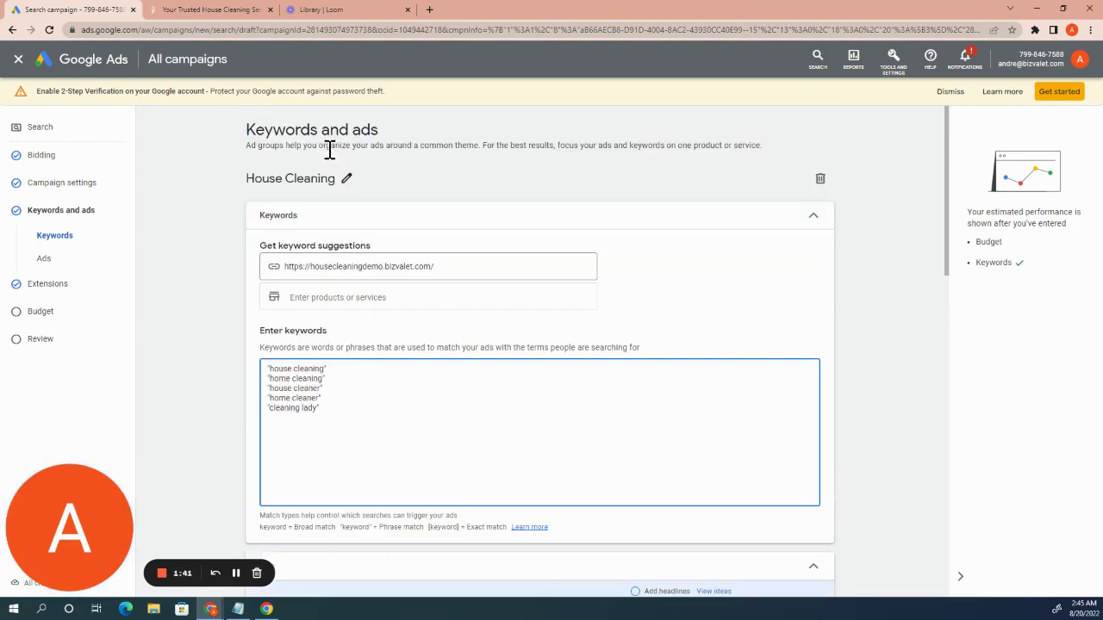
pyautogui.scroll(-2, 335, 214)
pyautogui.scroll(-1, 345, 284)
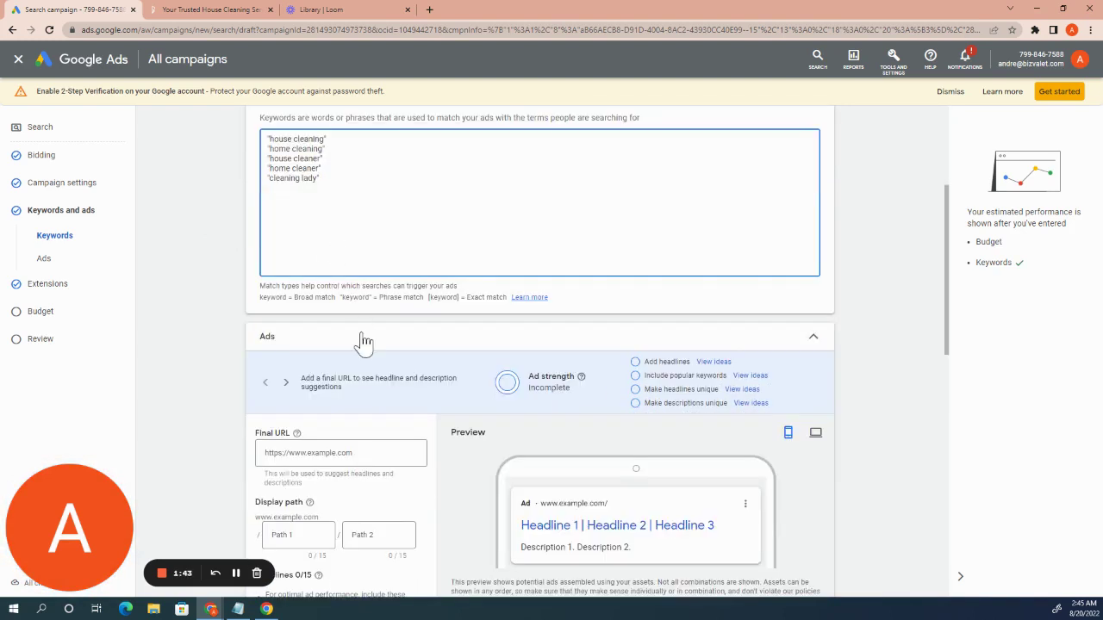
pyautogui.scroll(2, 362, 414)
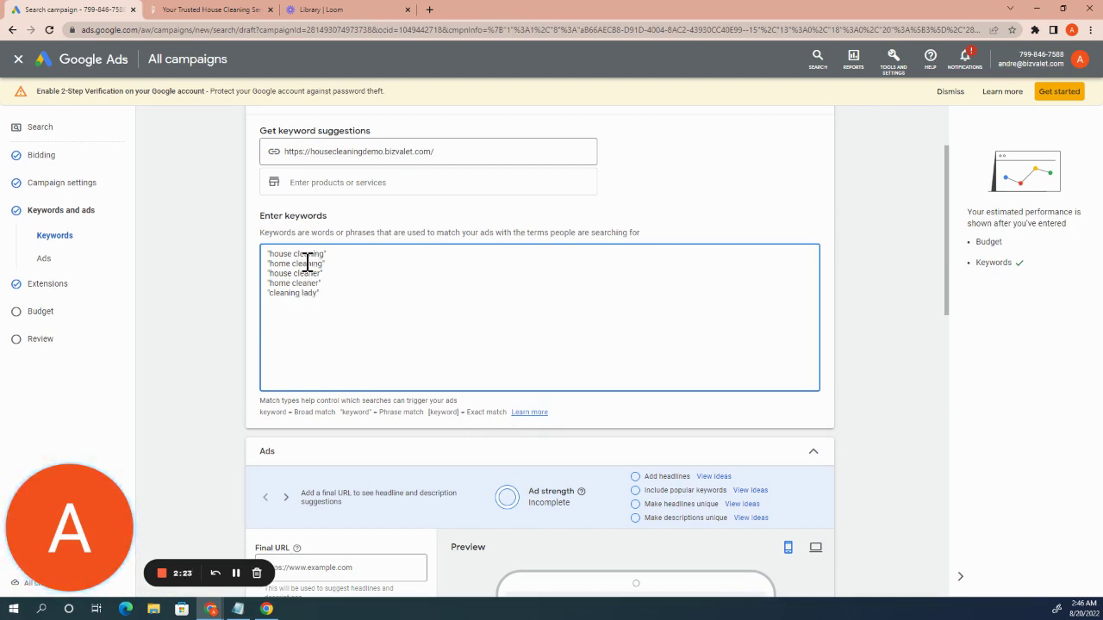
pyautogui.click(387, 150)
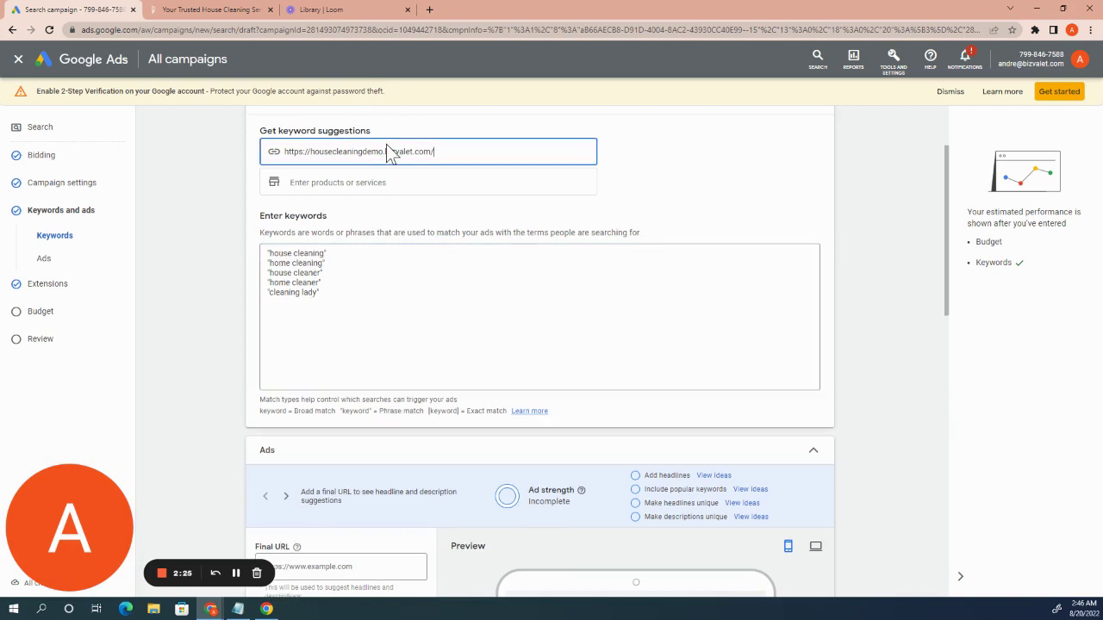
pyautogui.tripleClick(387, 152)
pyautogui.hotkey('ctrl', 'c')
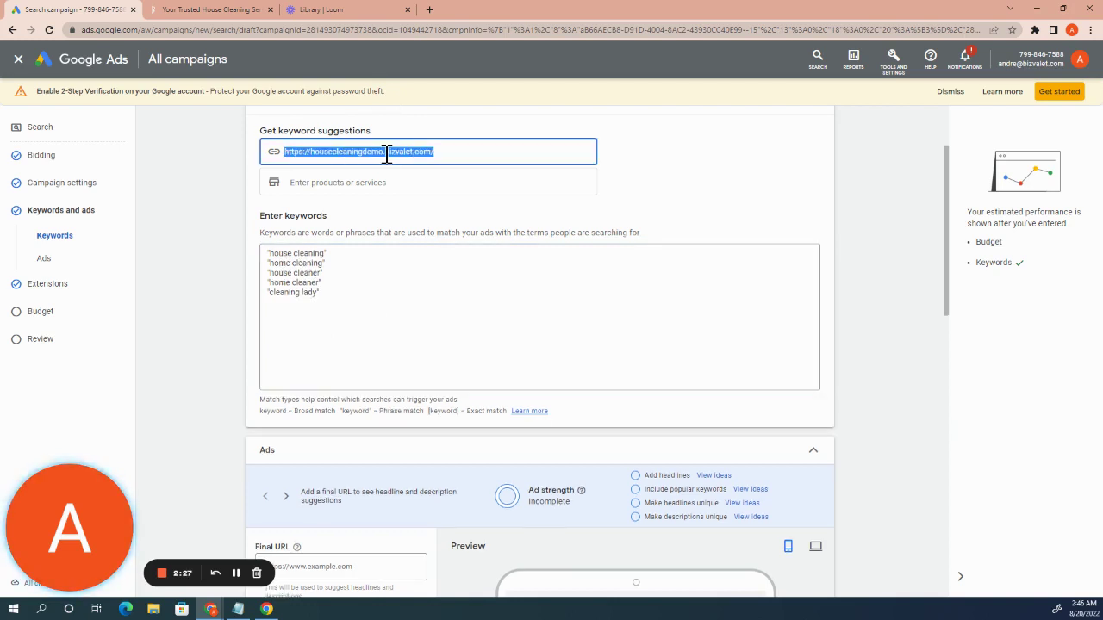
pyautogui.scroll(-3, 376, 214)
pyautogui.click(343, 279)
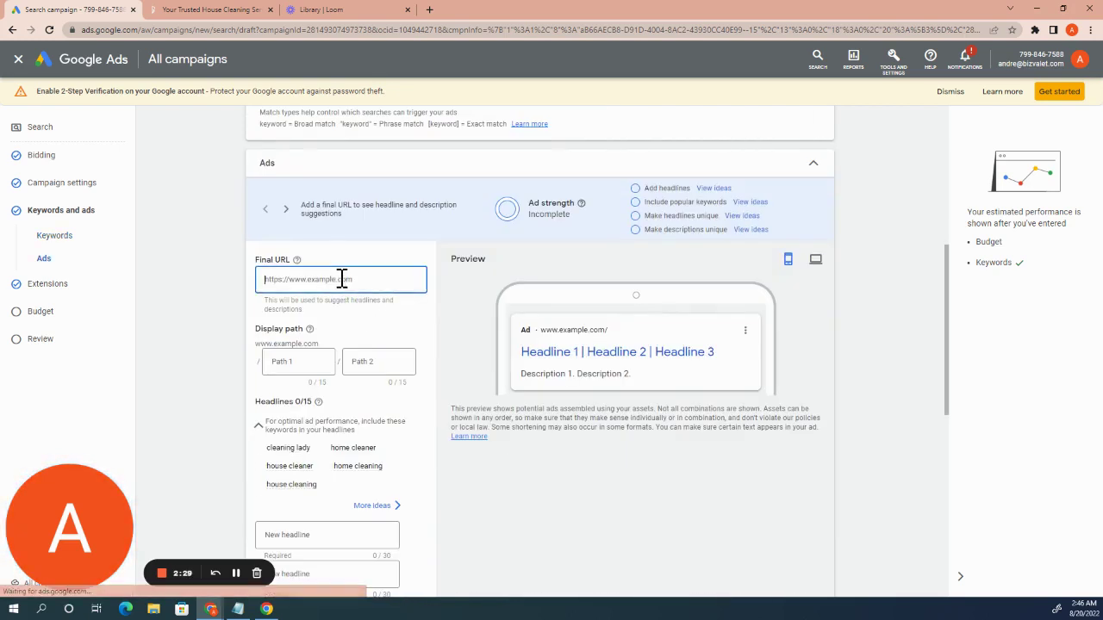
pyautogui.hotkey('ctrl', 'v')
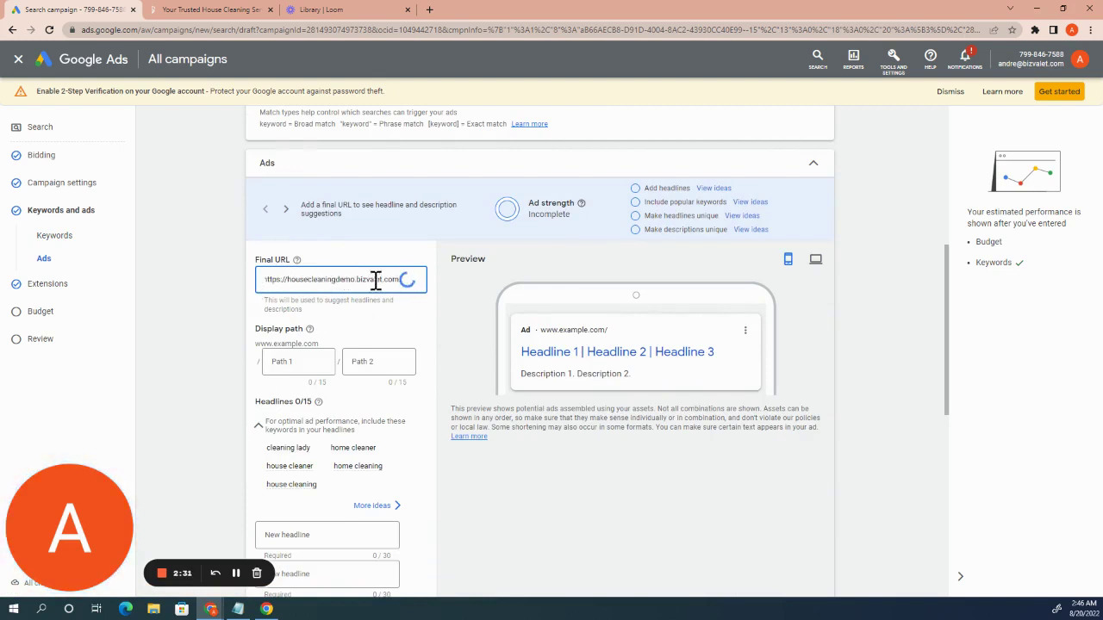
pyautogui.write('/')
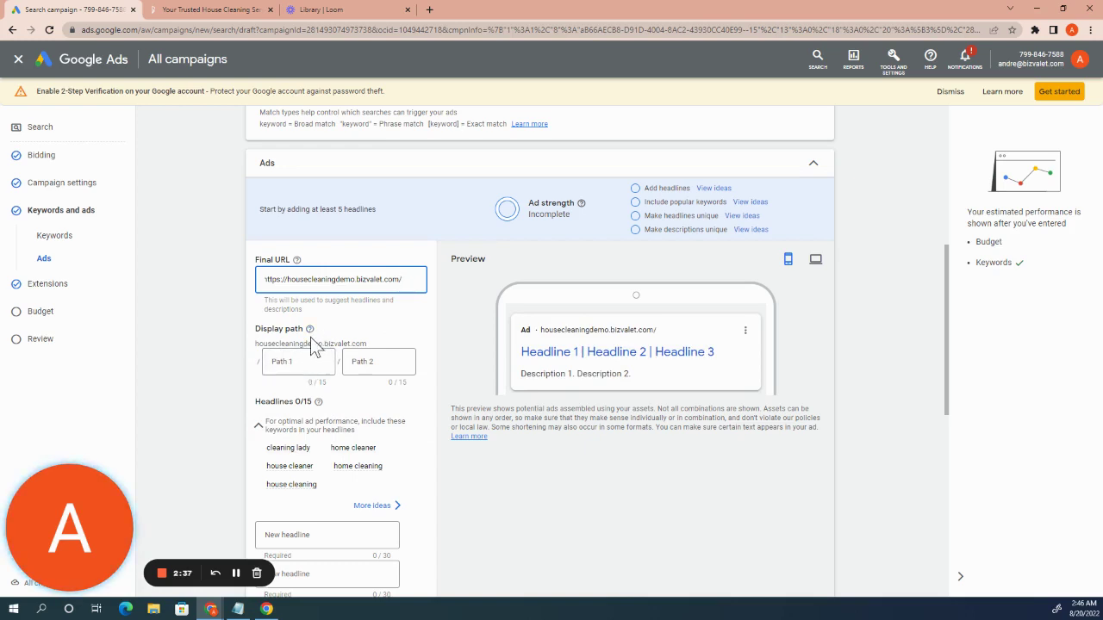
# - Set the first part of the ad's display path to house-cleaning and leave the second part empty
pyautogui.click(309, 361)
pyautogui.moveTo(309, 336)
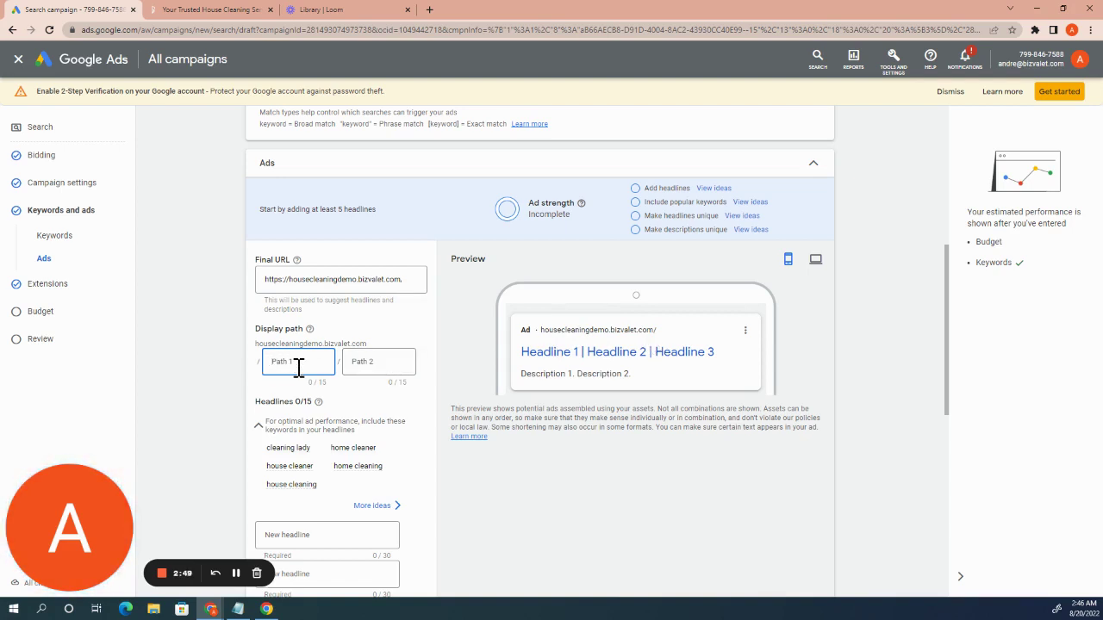
pyautogui.write('house')
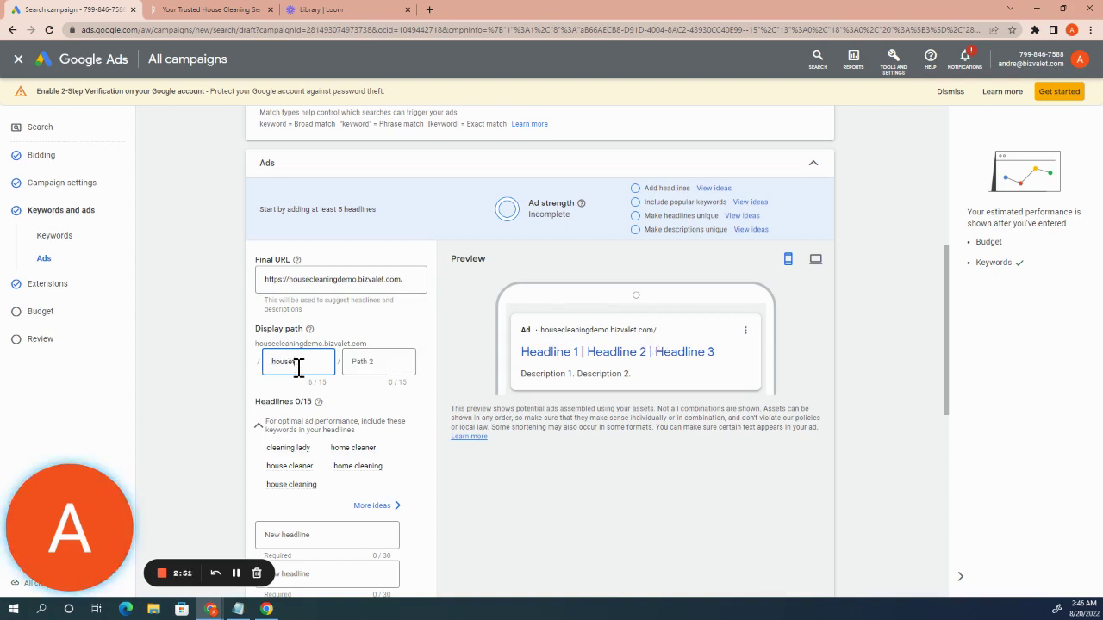
pyautogui.write('-cleaning')
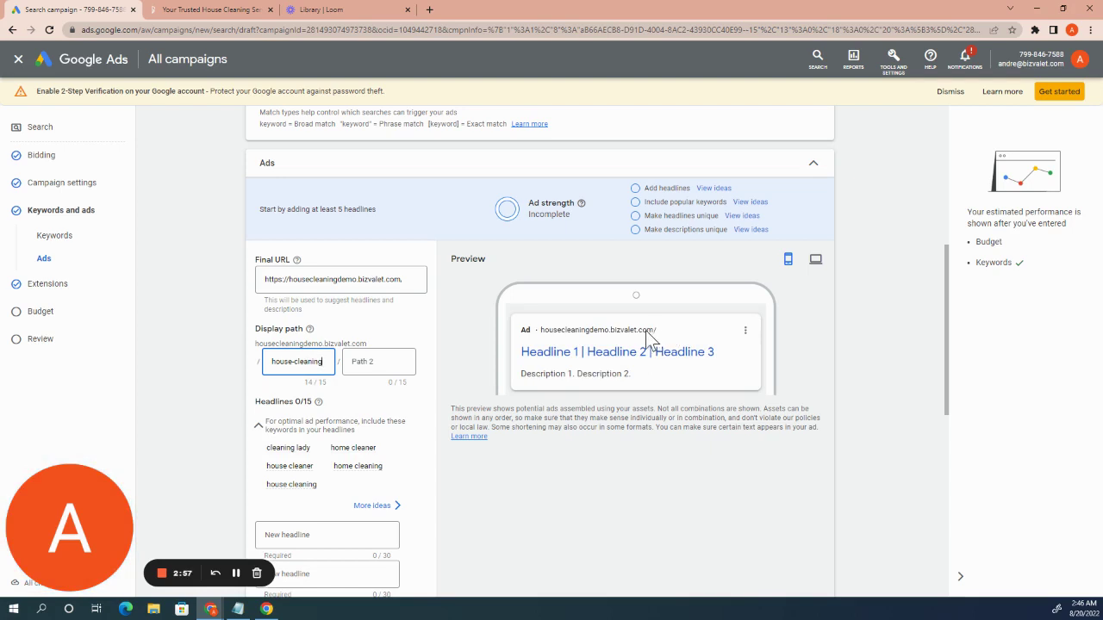
pyautogui.click(356, 394)
pyautogui.click(370, 362)
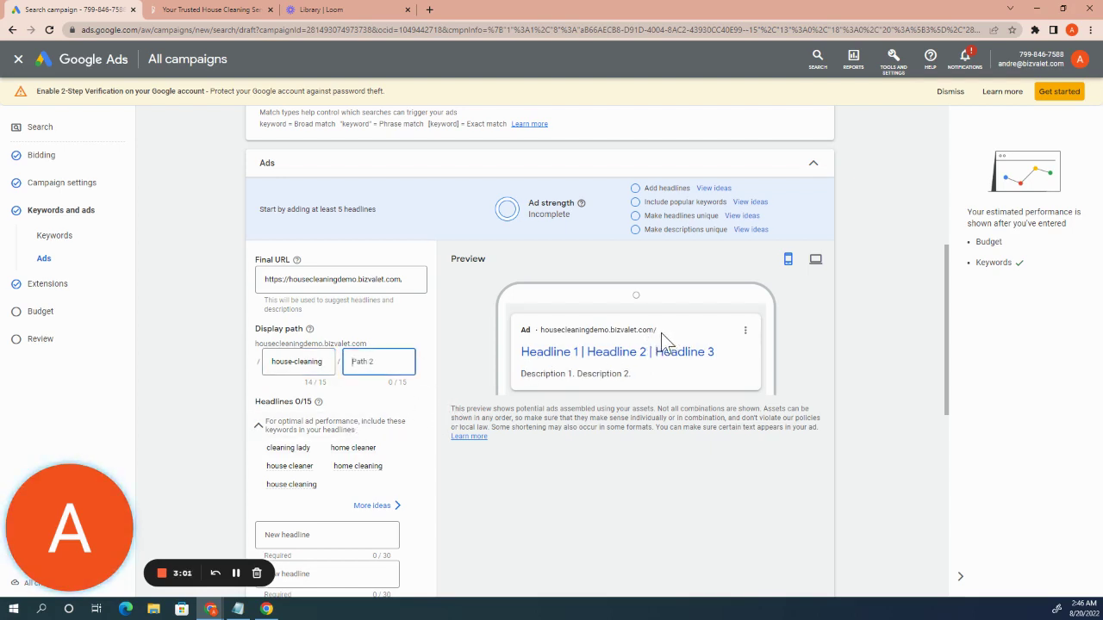
pyautogui.scroll(-1, 341, 345)
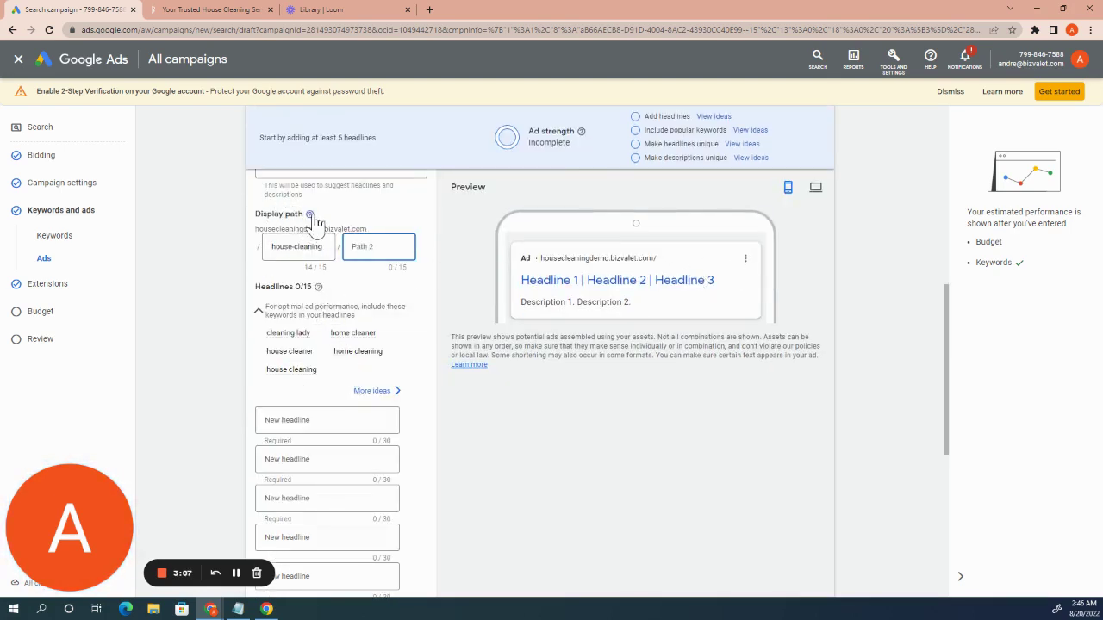
pyautogui.click(315, 246)
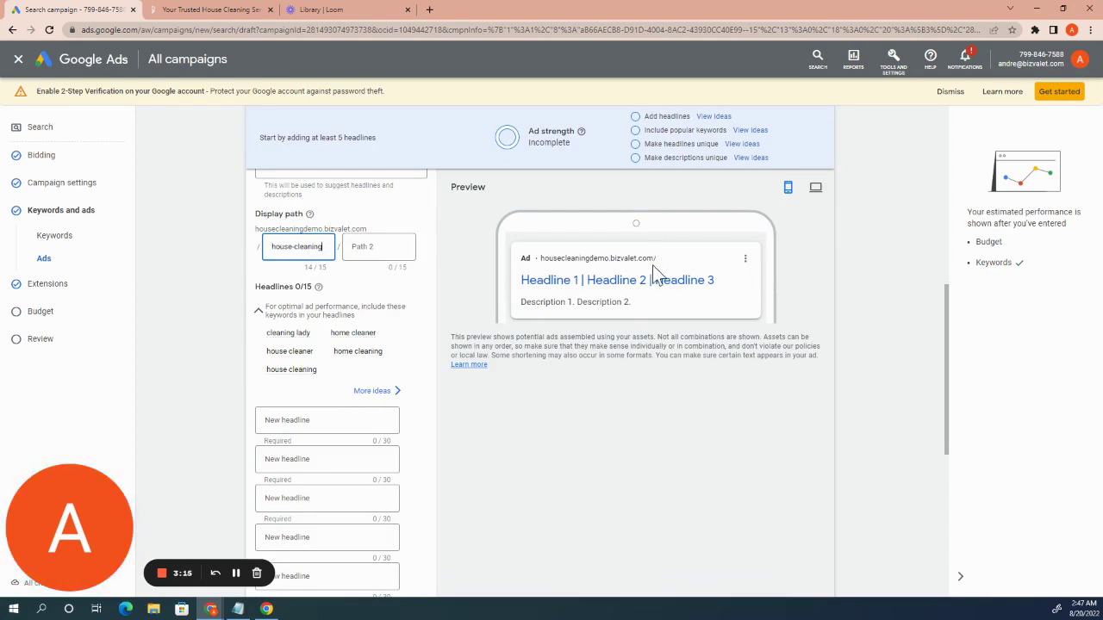
# - Search Google for "house cleaning service" in a new browser tab, examine competitors' ad headlines, and return to the campaign's ad
pyautogui.scroll(-1, 289, 429)
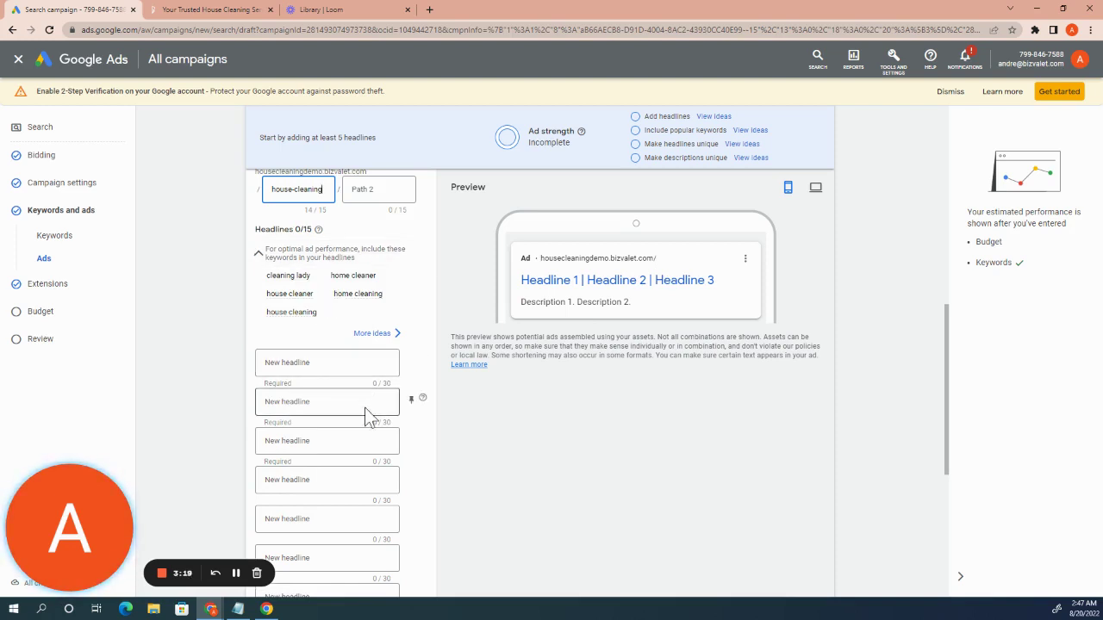
pyautogui.scroll(-1, 358, 328)
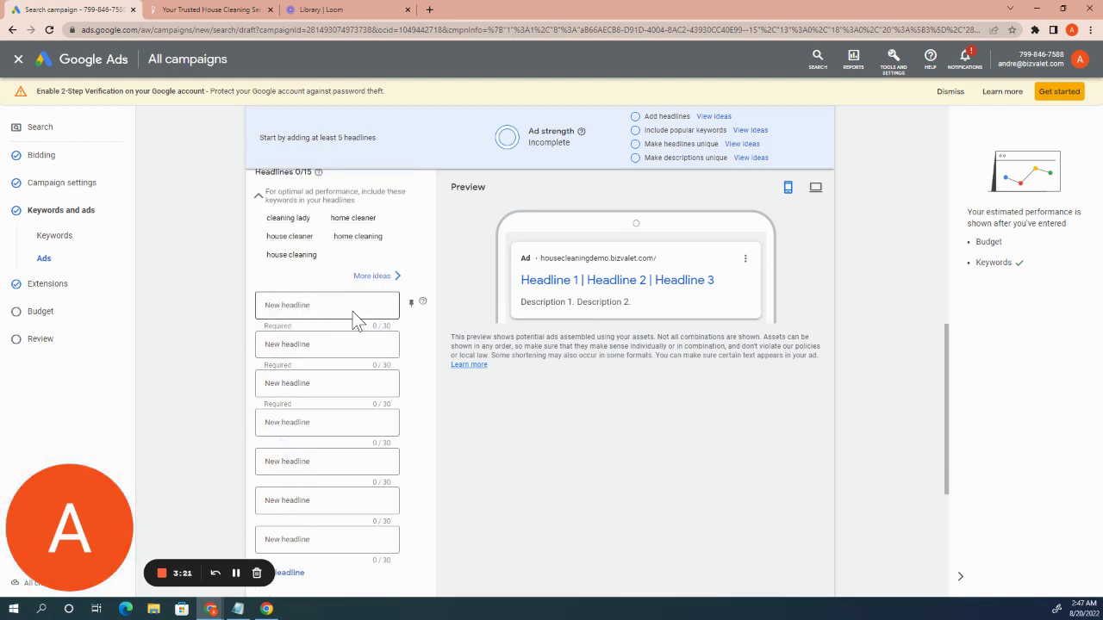
pyautogui.click(429, 9)
pyautogui.write('house cleaning')
pyautogui.press('Return')
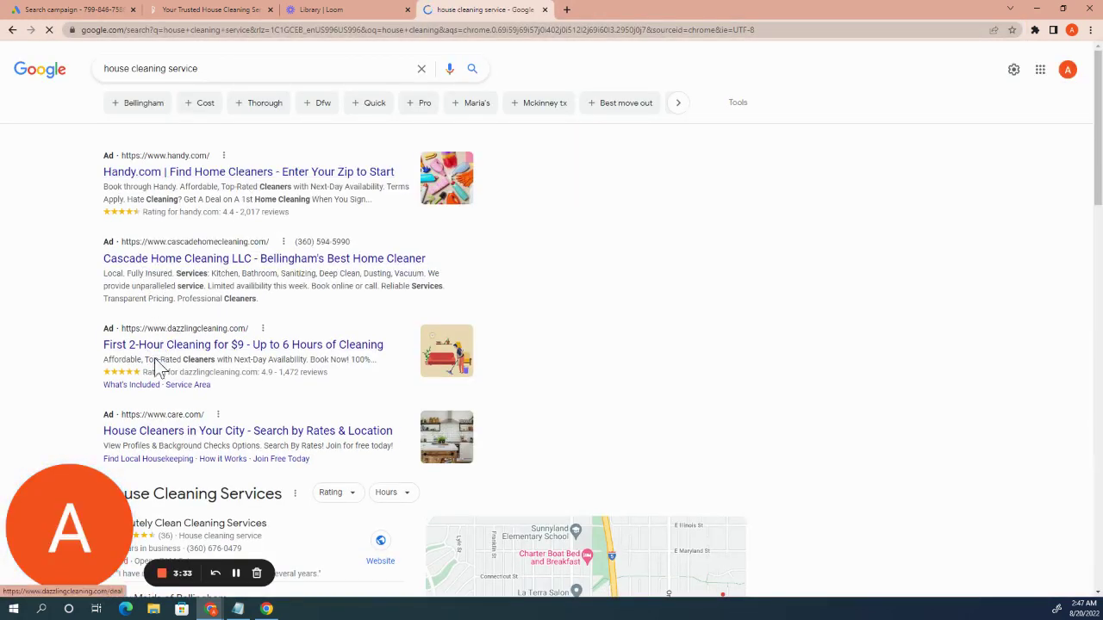
pyautogui.scroll(-1, 155, 388)
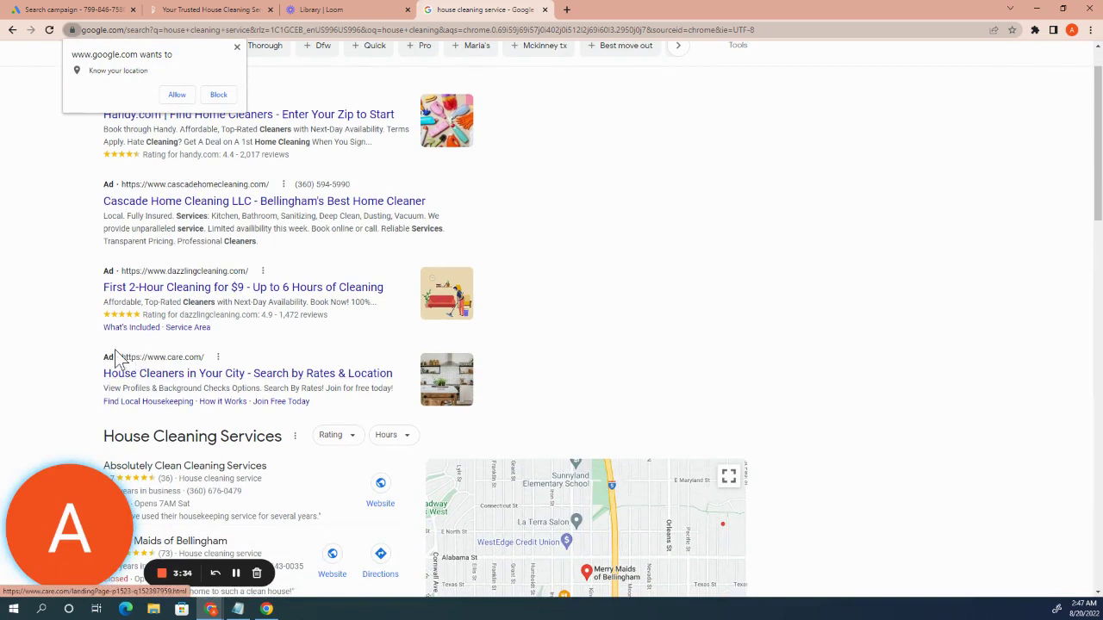
pyautogui.click(237, 47)
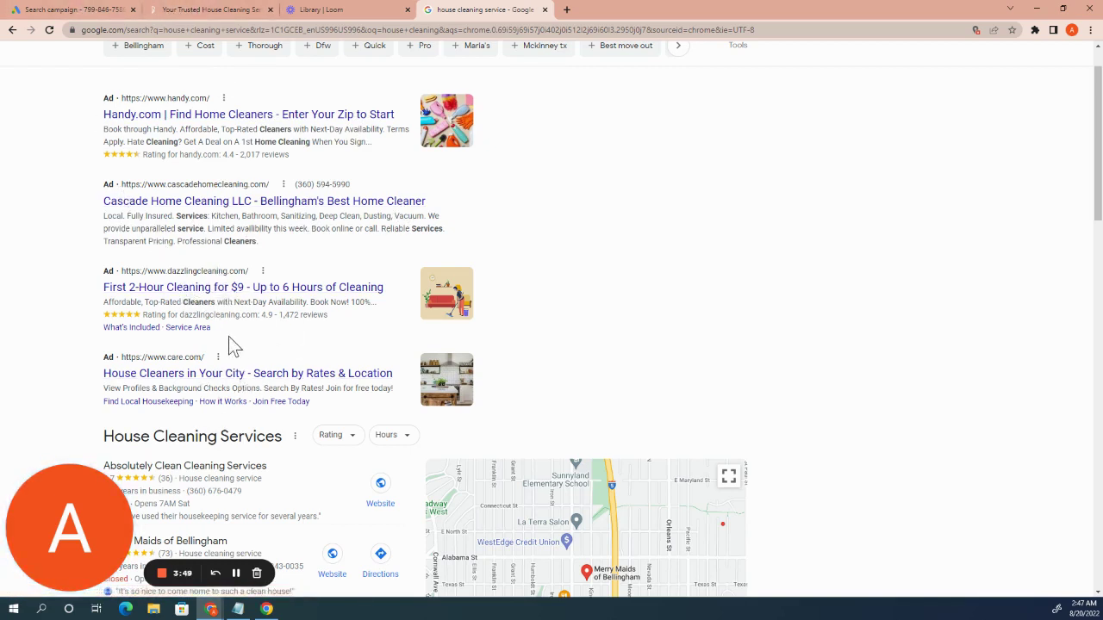
pyautogui.click(86, 13)
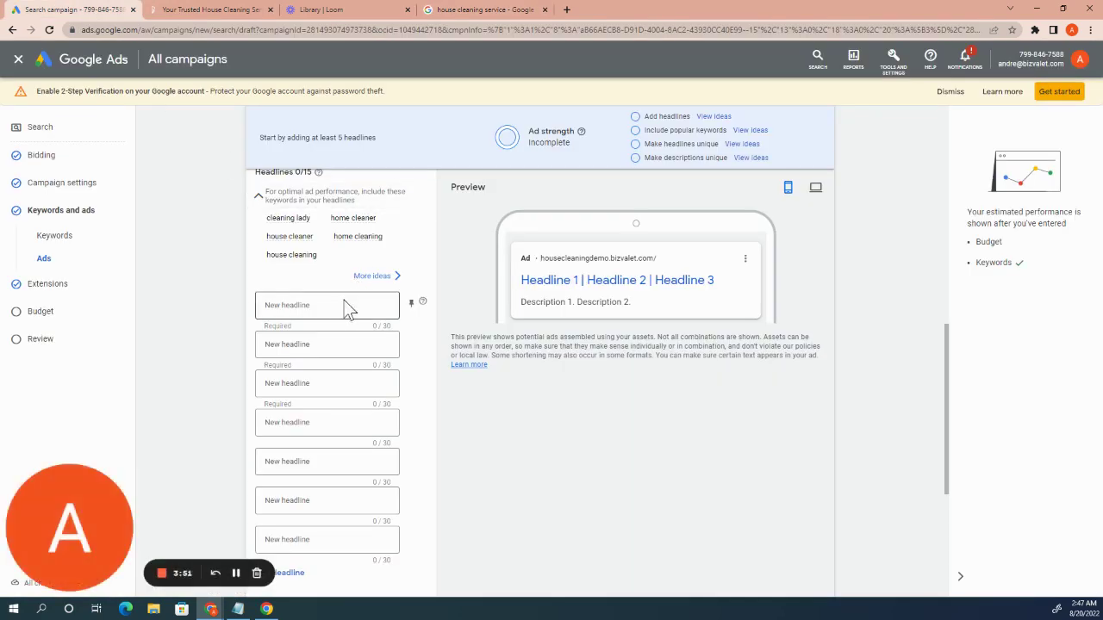
# - Enter "Top Rated House Cleaning Svc" as the ad's first headline and "House Cleaning Svcs Provider" as the second
pyautogui.scroll(2, 317, 298)
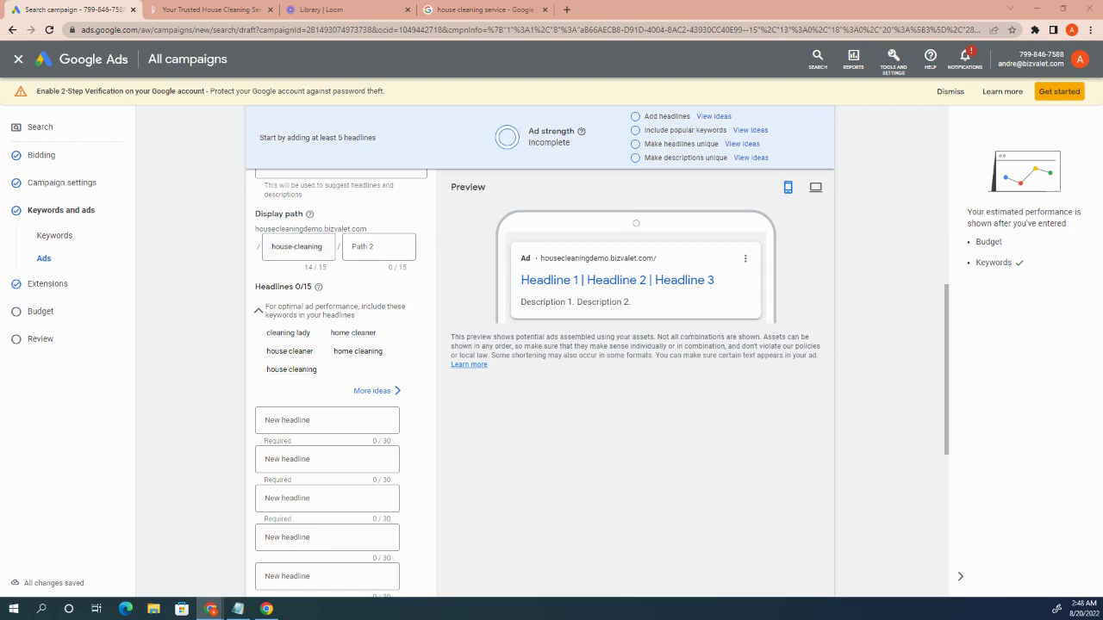
pyautogui.click(367, 420)
pyautogui.write('Top Rated House Cleaning Svc')
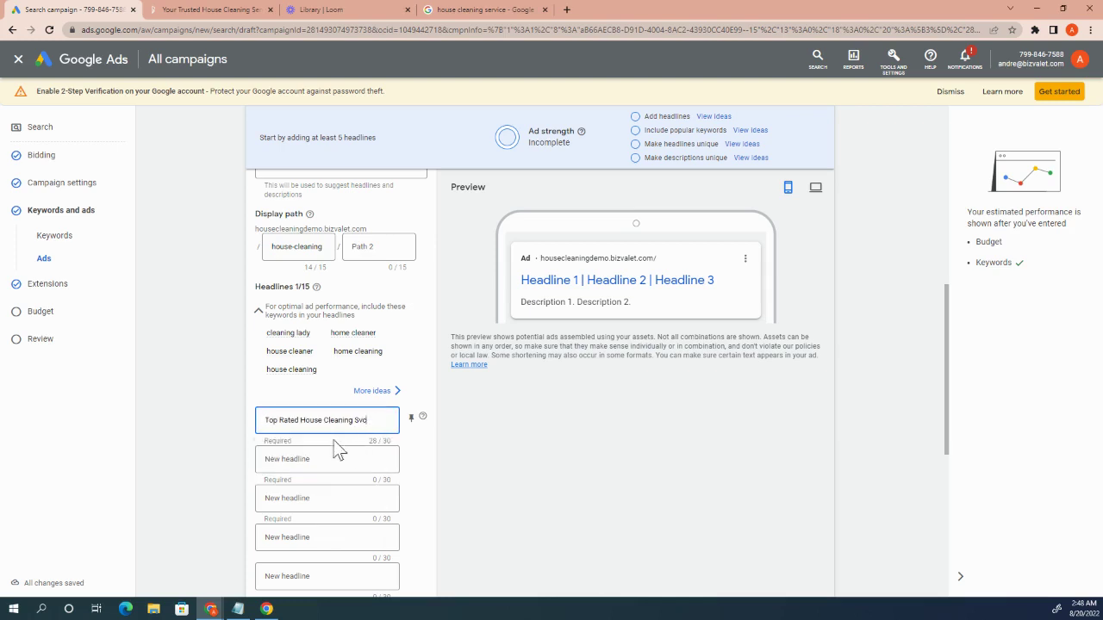
pyautogui.click(217, 443)
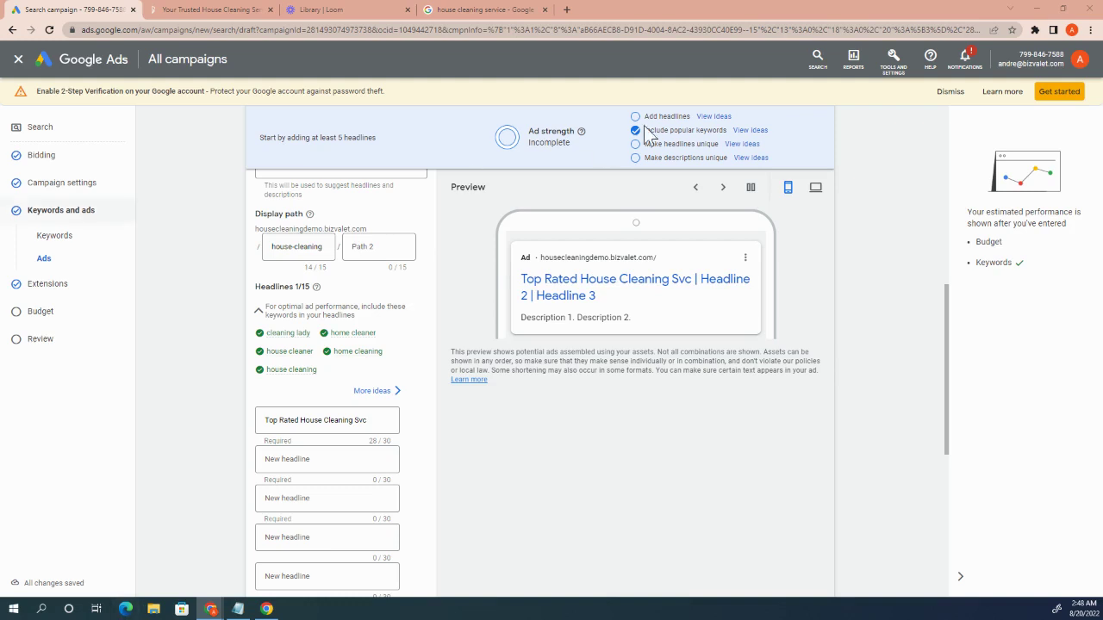
pyautogui.click(316, 459)
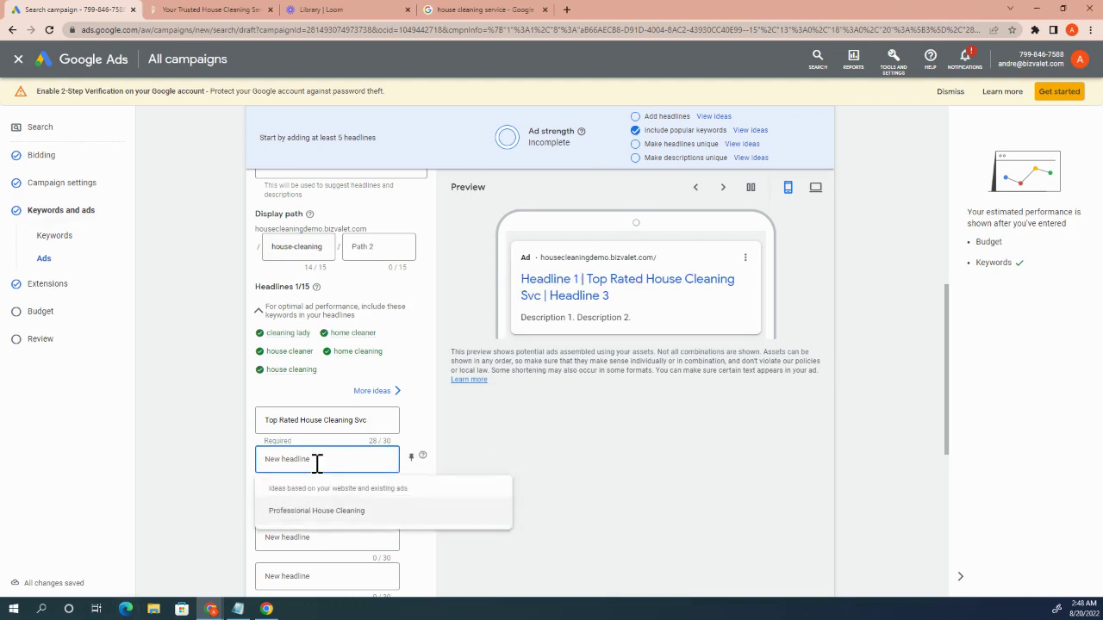
pyautogui.write('House Cleaning Svcs Provider')
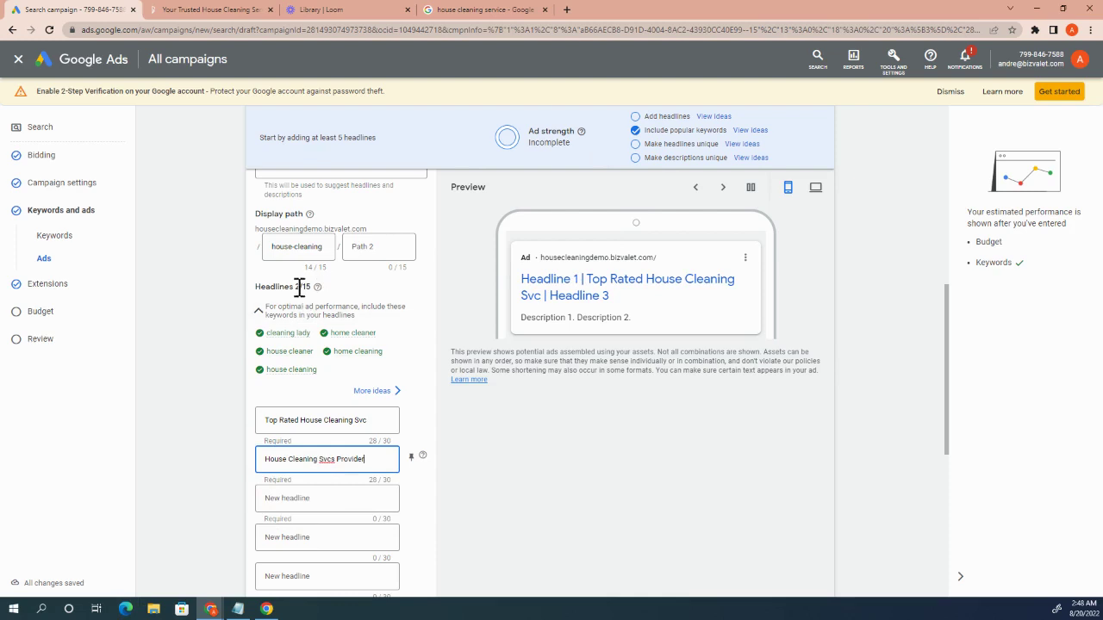
pyautogui.scroll(1, 312, 297)
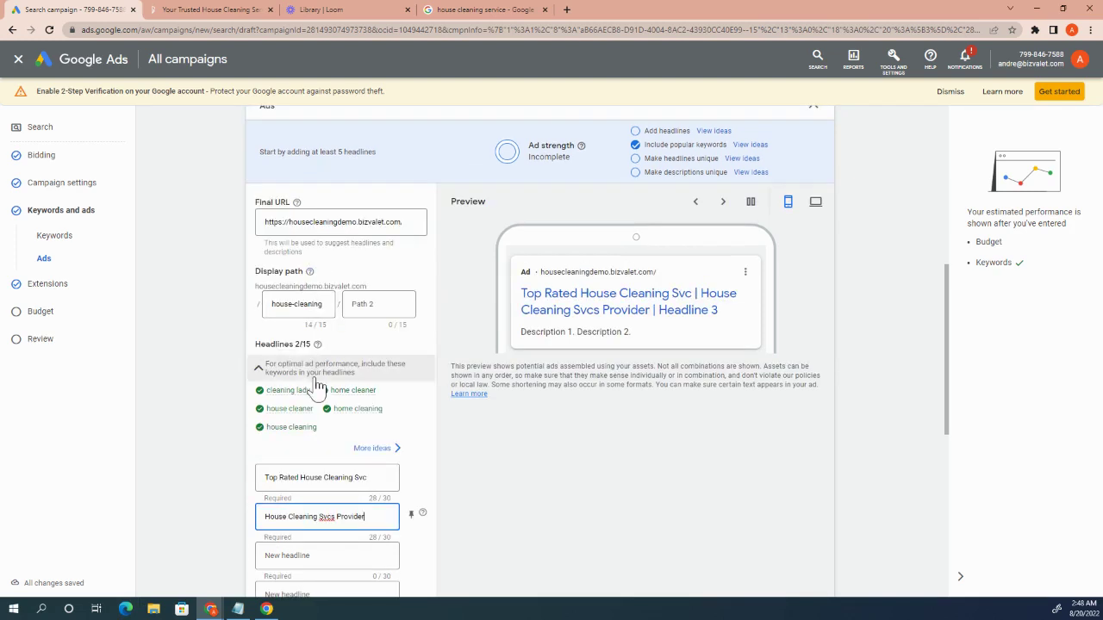
# - Enter "Book Your House Cleaning Today" as the ad's fourth headline
pyautogui.scroll(-3, 310, 398)
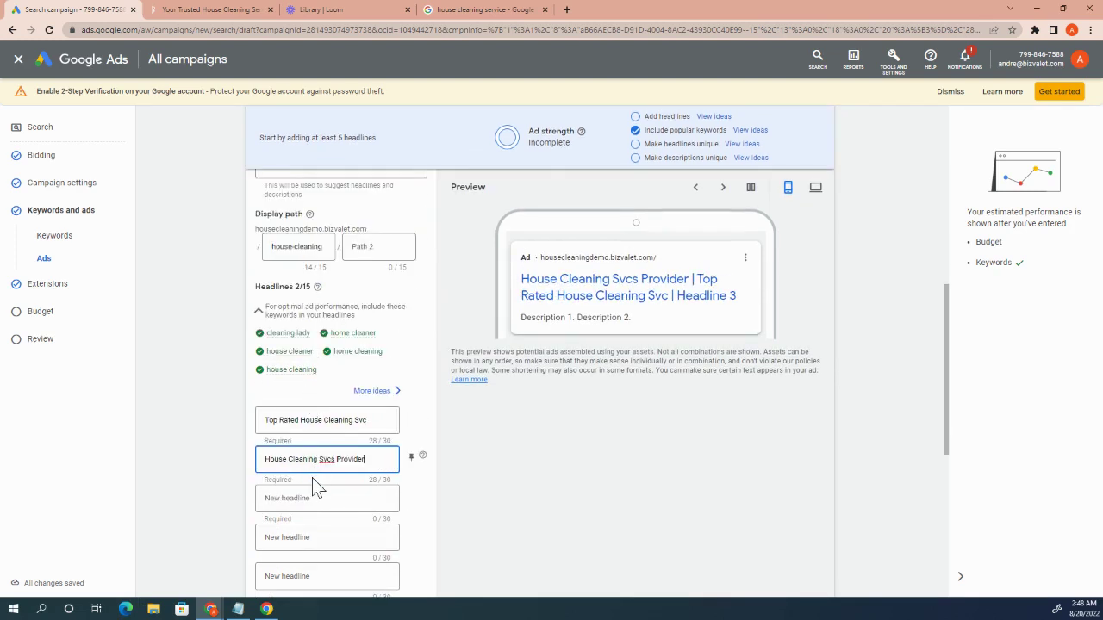
pyautogui.scroll(-2, 336, 396)
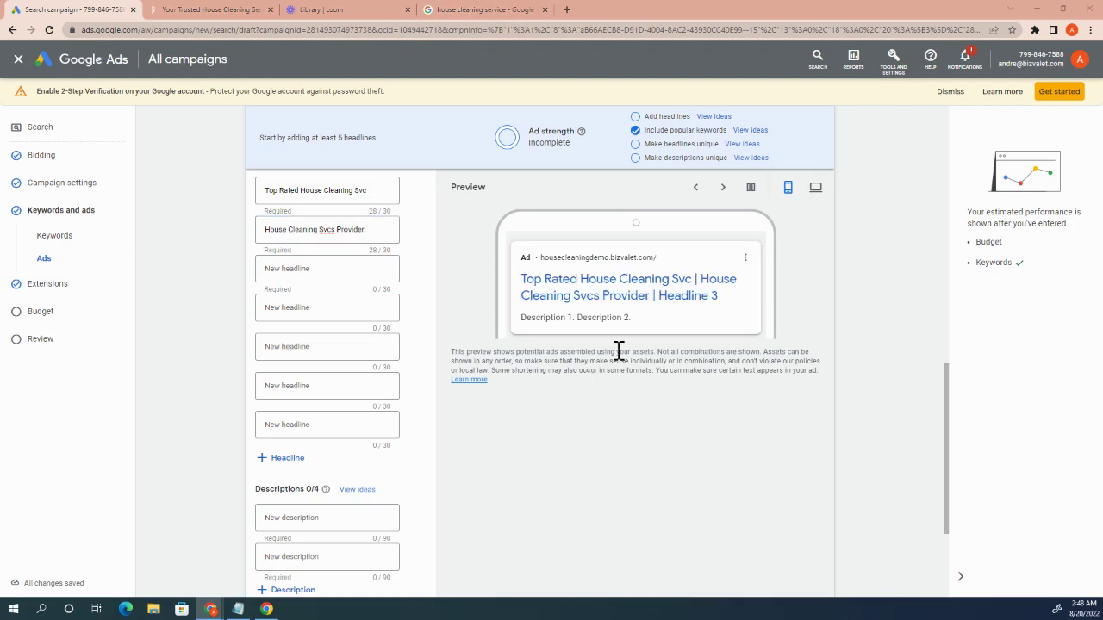
pyautogui.click(279, 310)
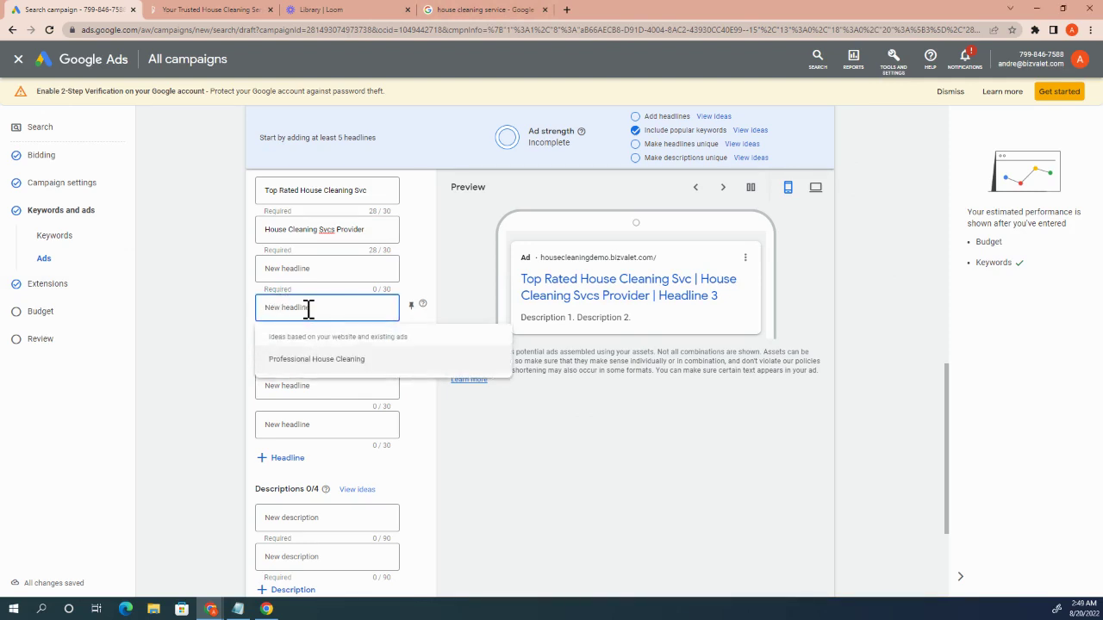
pyautogui.write('Book Your House Cleaning Today')
pyautogui.click(221, 351)
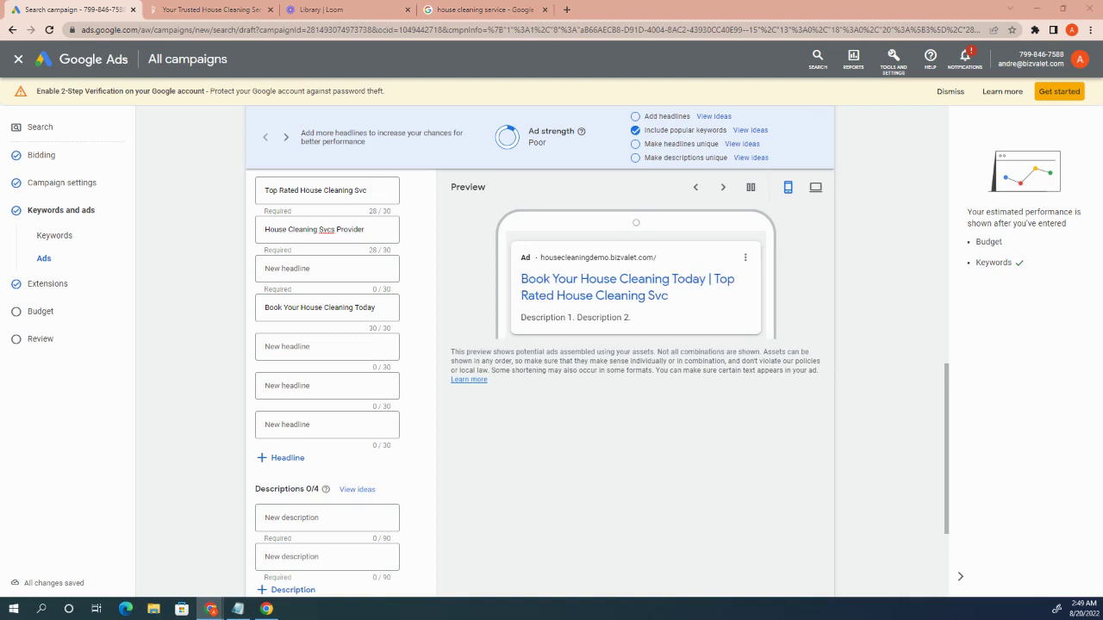
# - Enter "Book a Cleaning Today in 60s" as the fifth headline and "Don't like cleaning? We do." as the third
pyautogui.click(308, 346)
pyautogui.write('Book a Cleaning Today in 60s')
pyautogui.click(232, 377)
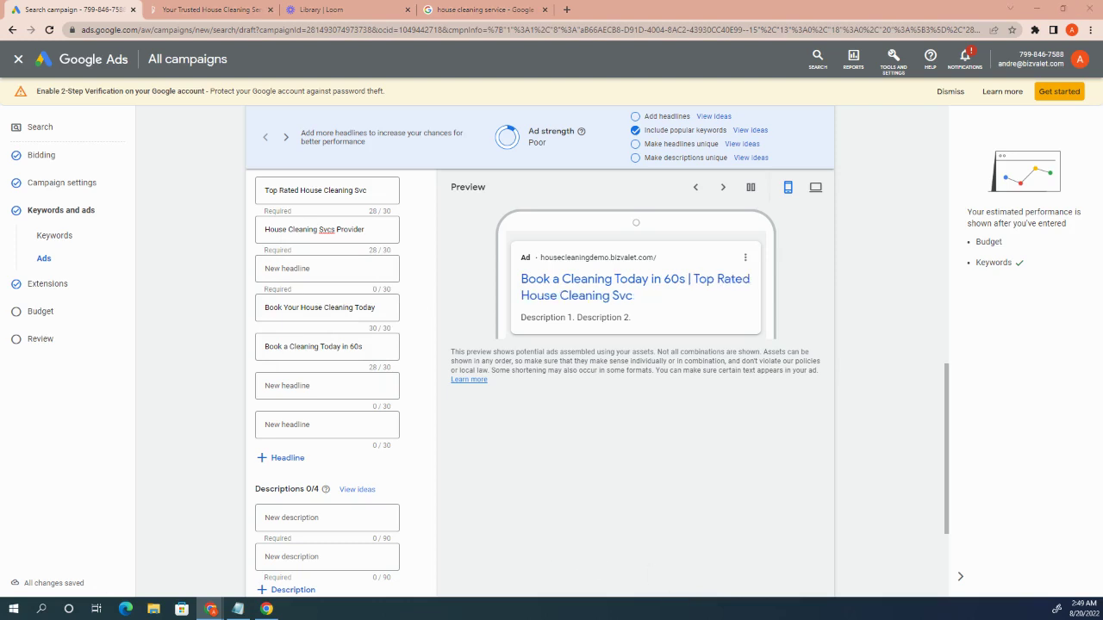
pyautogui.click(343, 270)
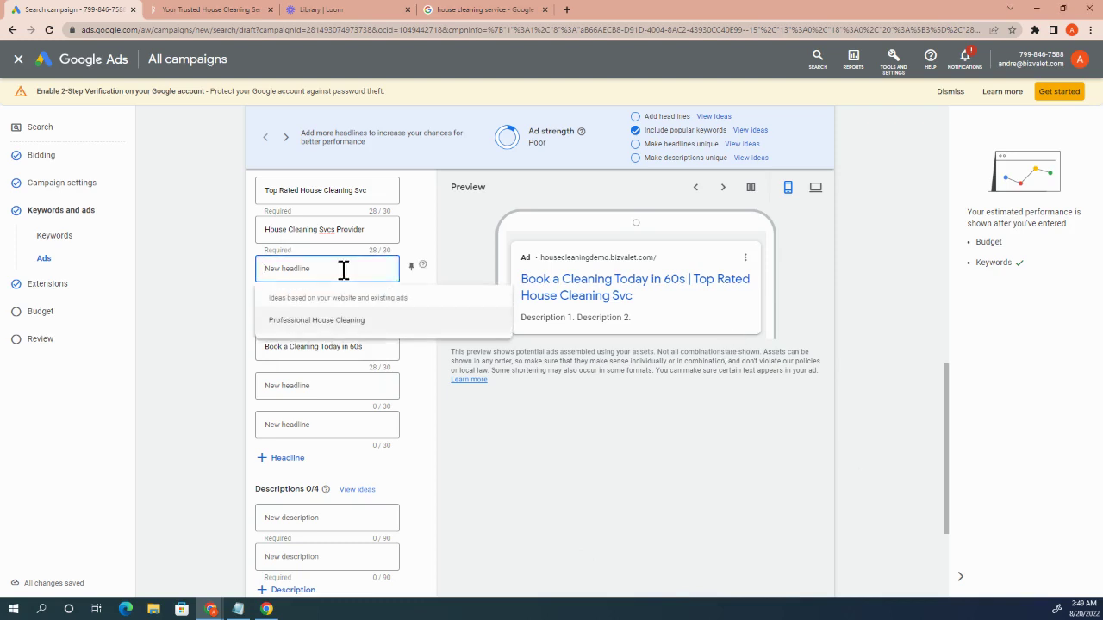
pyautogui.write("Don't like cleaning? We do.")
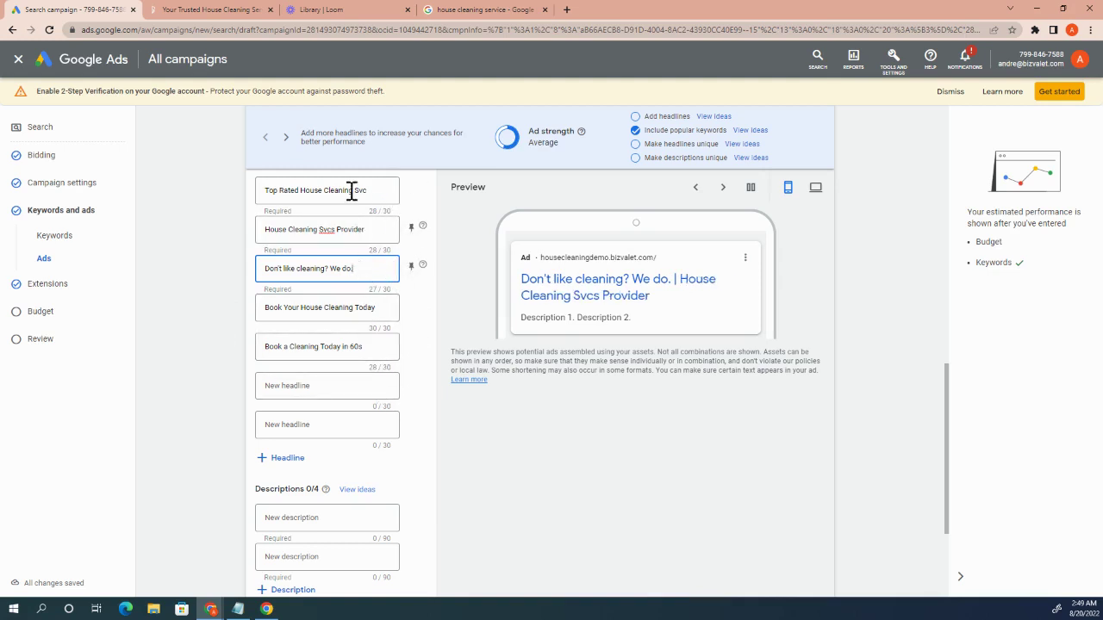
# - Review the five entered headlines and how the ad preview combines them
pyautogui.scroll(2, 362, 347)
pyautogui.scroll(1, 364, 327)
pyautogui.scroll(-1, 365, 328)
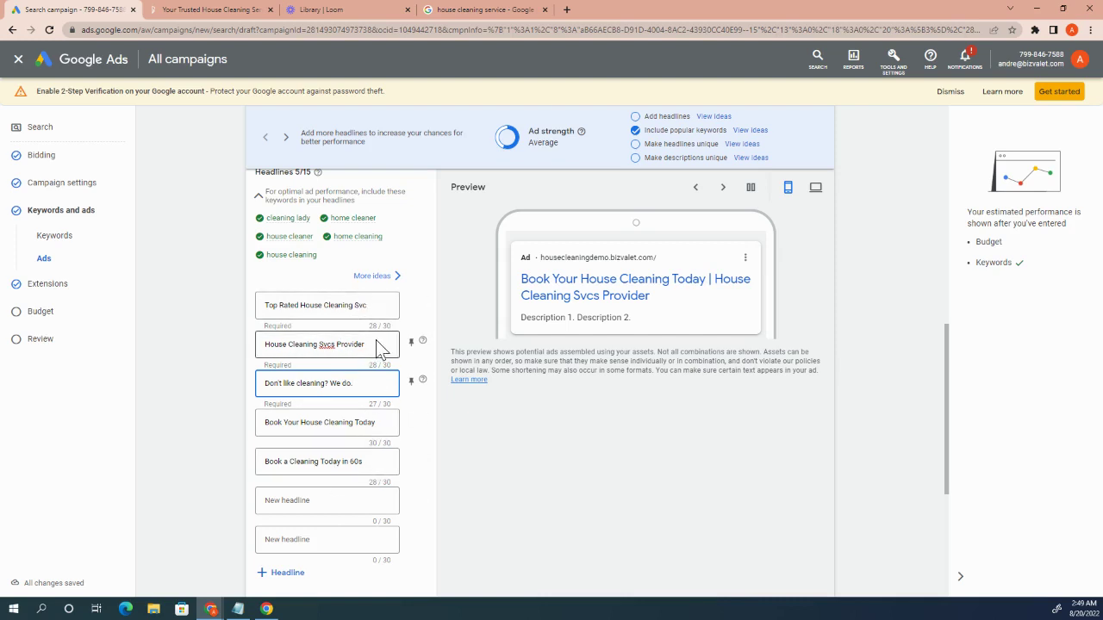
pyautogui.scroll(-1, 379, 308)
pyautogui.scroll(-1, 380, 308)
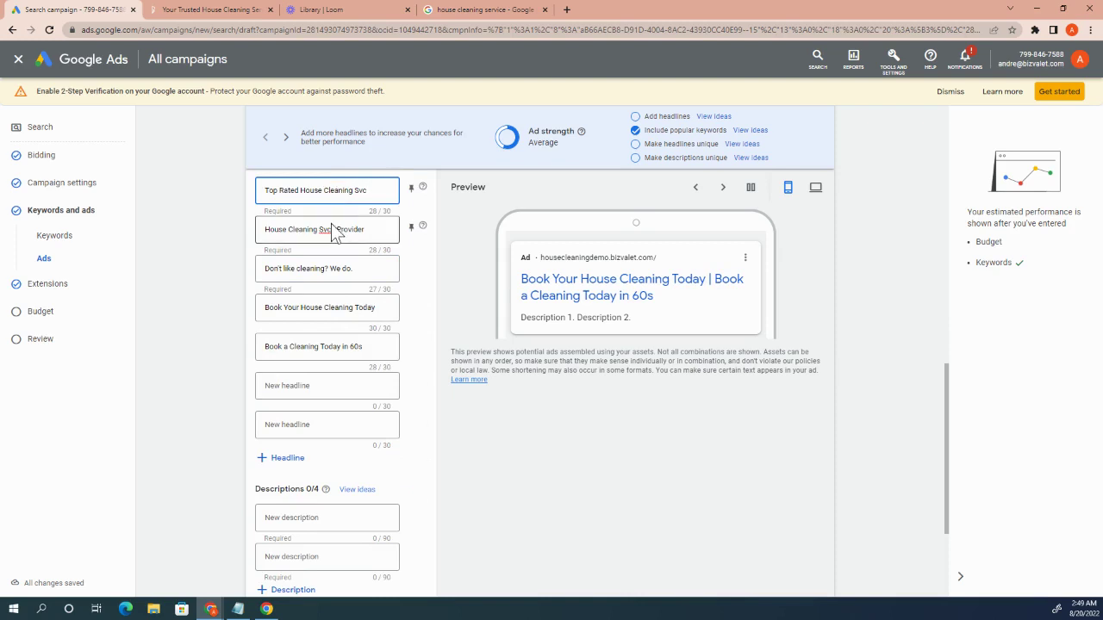
pyautogui.click(327, 316)
pyautogui.click(324, 346)
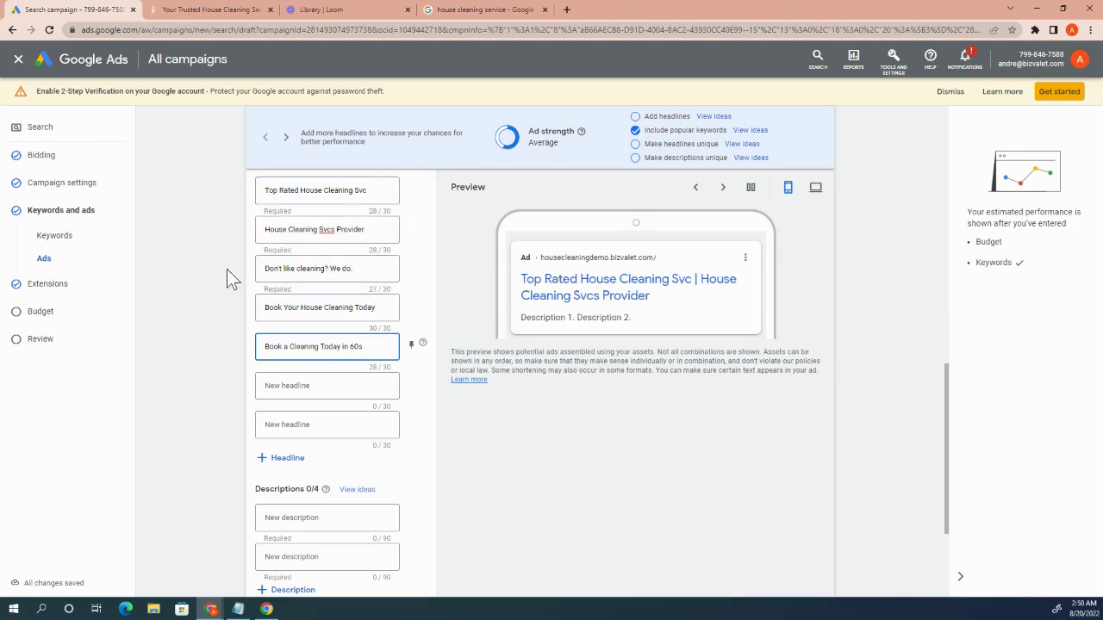
pyautogui.scroll(1, 228, 278)
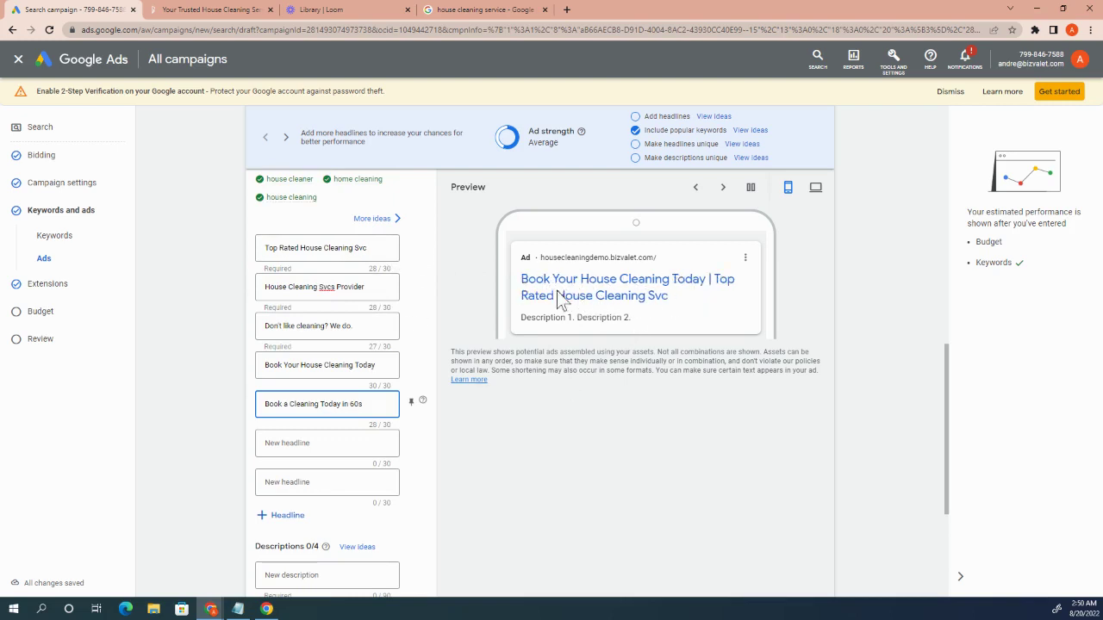
pyautogui.scroll(-2, 319, 410)
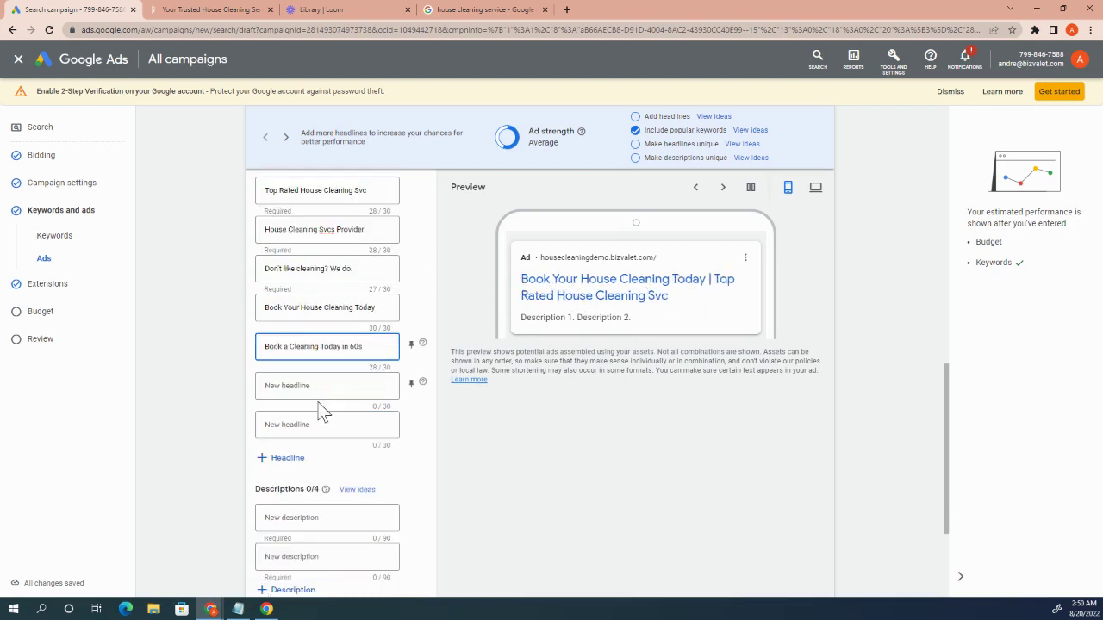
pyautogui.scroll(2, 319, 417)
# - Add the descriptions "Keep your home clean and tidy with our house cleaning services." and "One-Time or ongoing cleaning services for homes of all sizes."
pyautogui.scroll(-2, 325, 418)
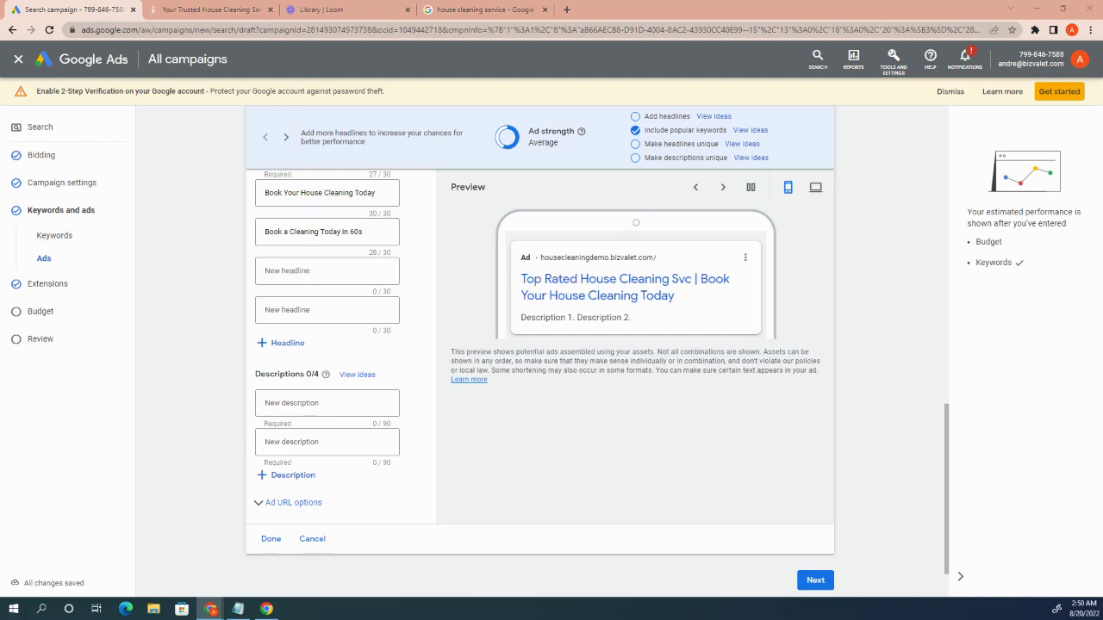
pyautogui.click(381, 403)
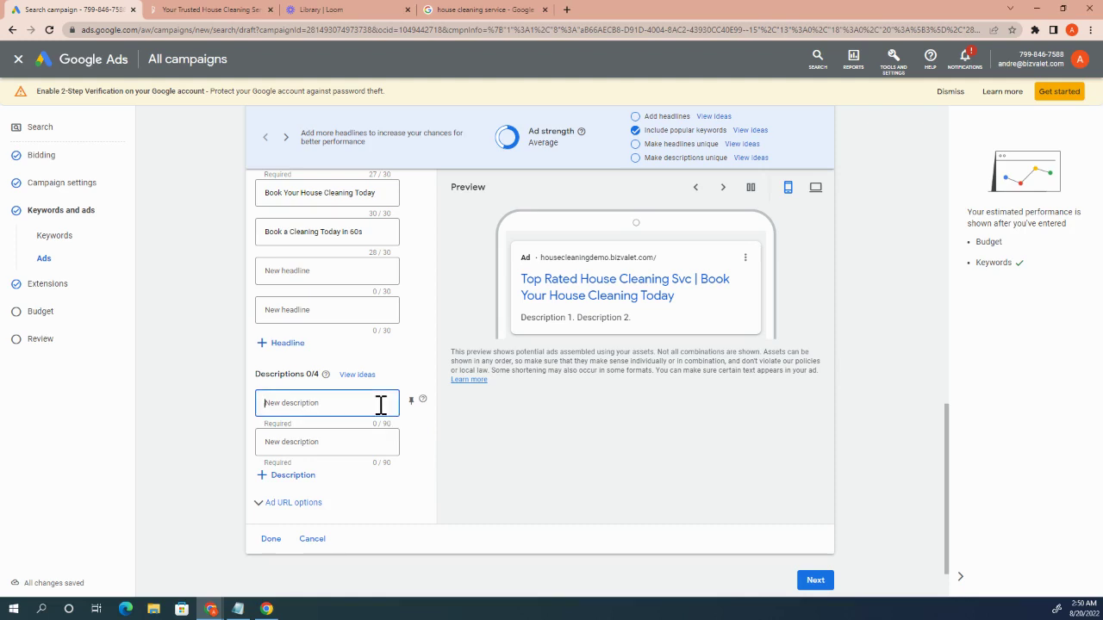
pyautogui.press('Down')
pyautogui.press('Return')
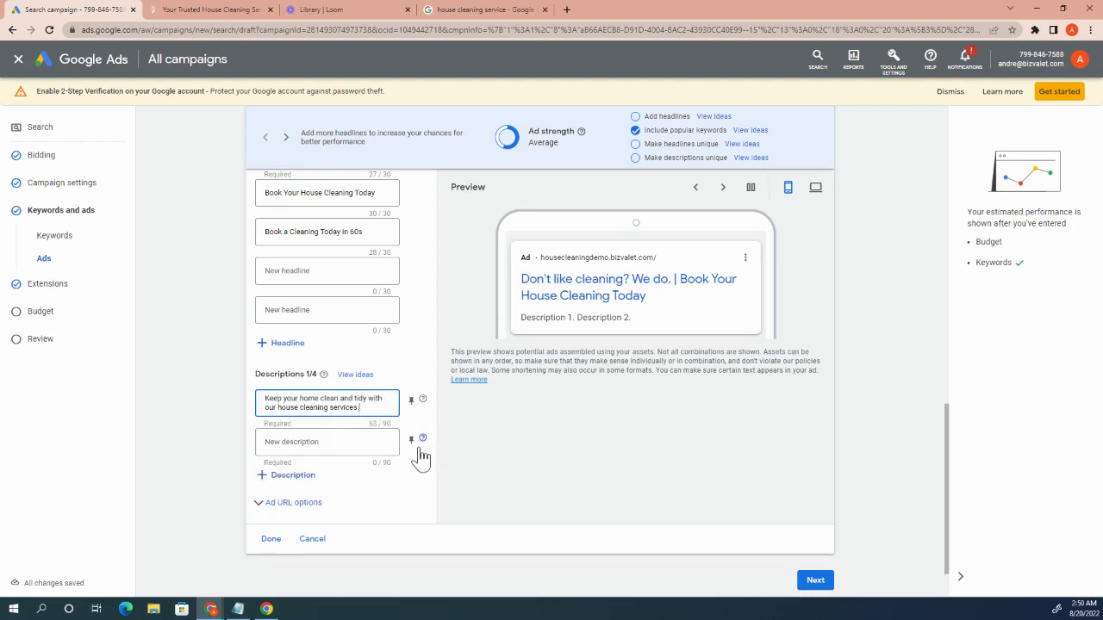
pyautogui.click(420, 492)
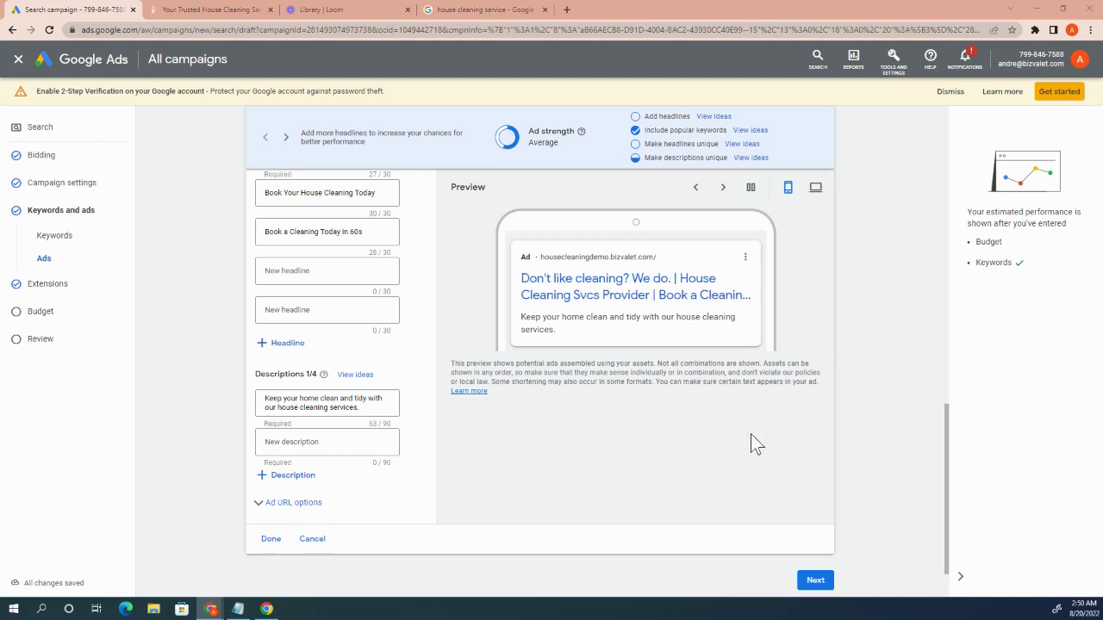
pyautogui.click(359, 442)
pyautogui.write('One-Time or ongoing cleaning services for homes of all sizes.')
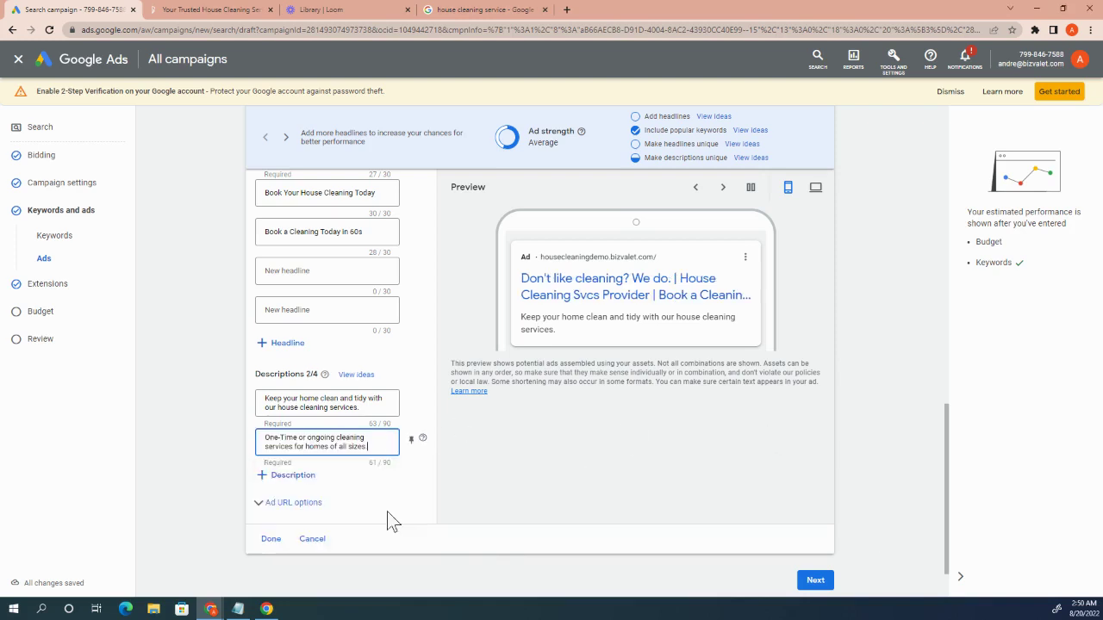
pyautogui.click(177, 450)
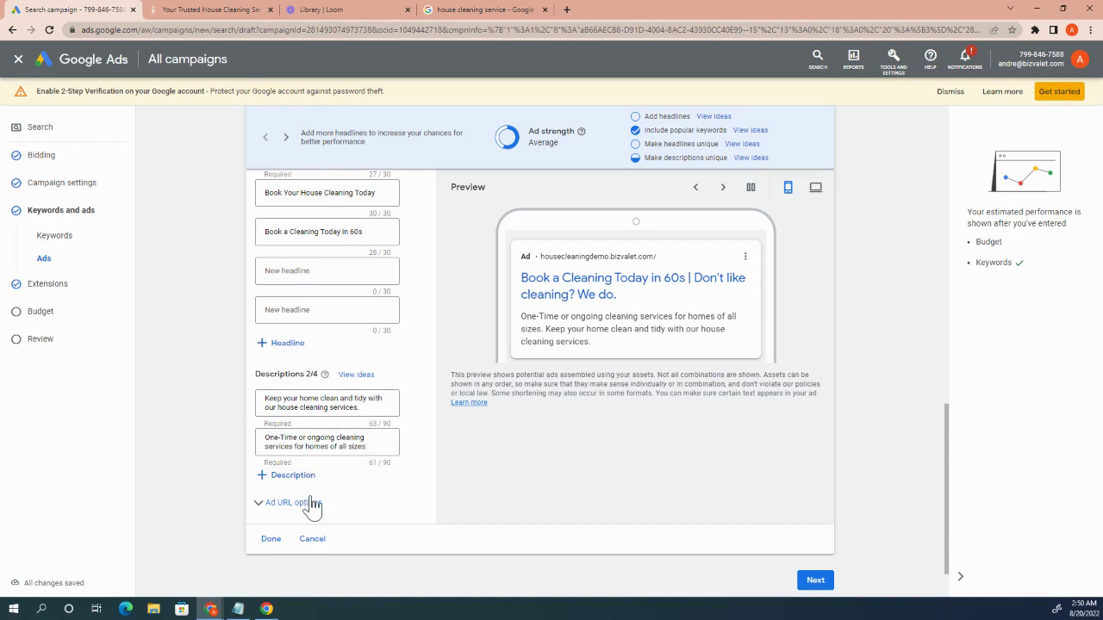
# - Expand the ad's URL options and examine the tracking template, final URL suffix, custom parameter and mobile URL settings
pyautogui.click(299, 506)
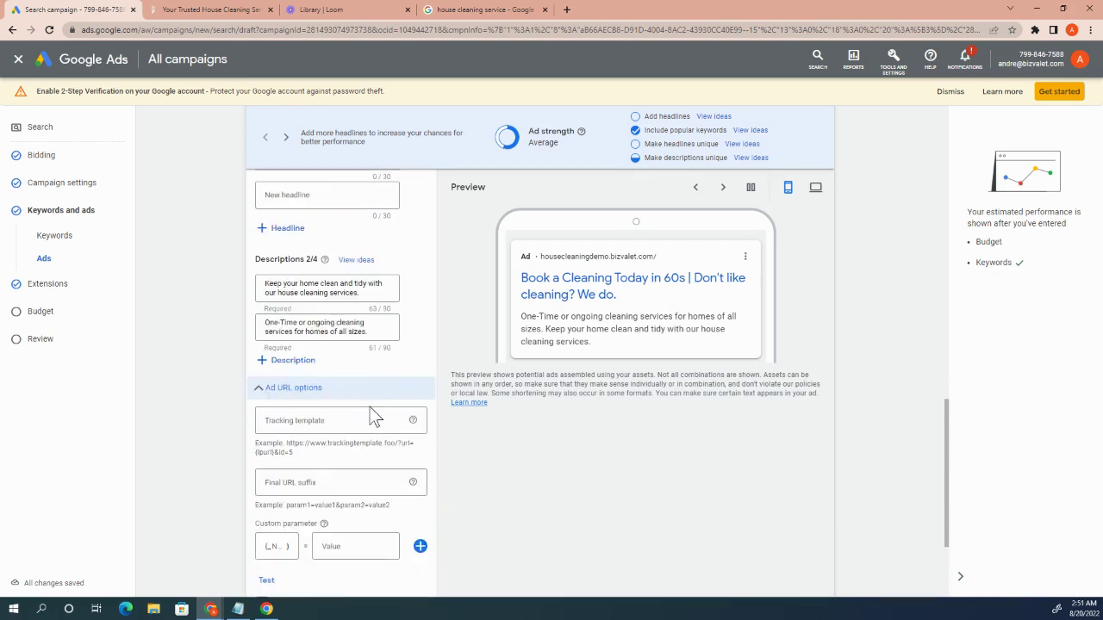
pyautogui.scroll(-1, 370, 413)
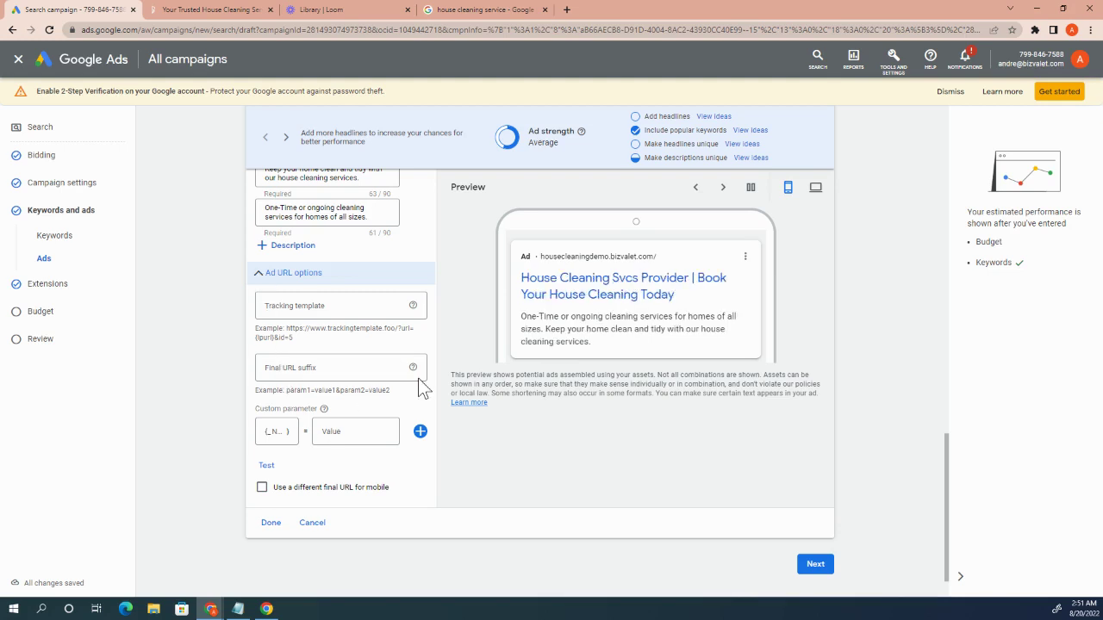
pyautogui.scroll(2, 402, 296)
pyautogui.scroll(-3, 408, 291)
pyautogui.scroll(1, 316, 209)
# - Recheck the ad's entries, mark the ad as done and continue to the campaign's extensions
pyautogui.scroll(10, 316, 209)
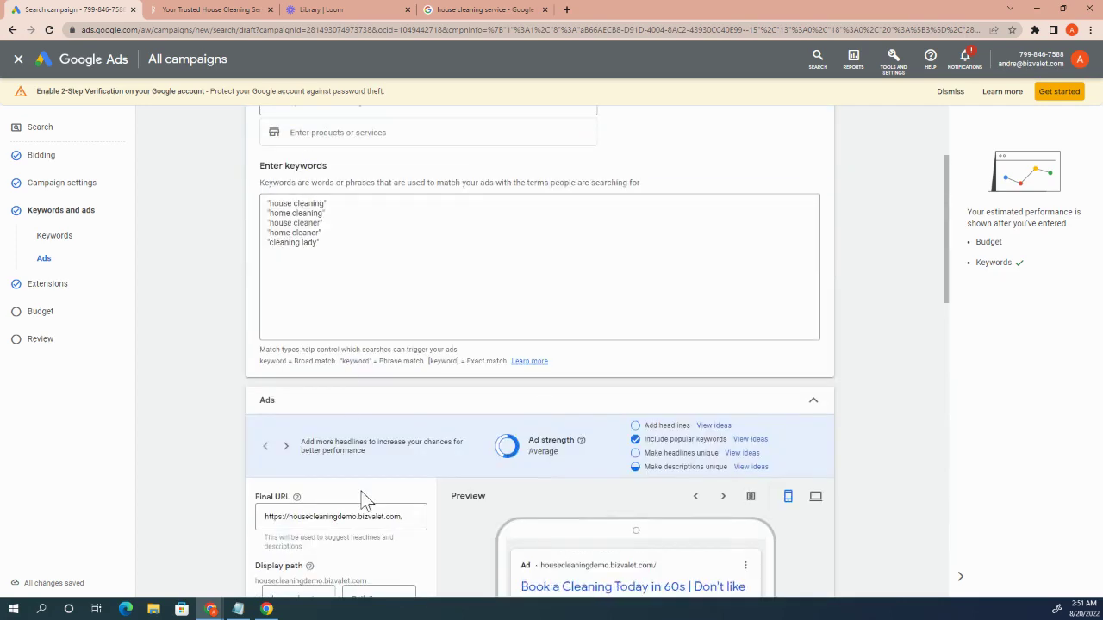
pyautogui.scroll(-1, 363, 499)
pyautogui.scroll(-1, 357, 463)
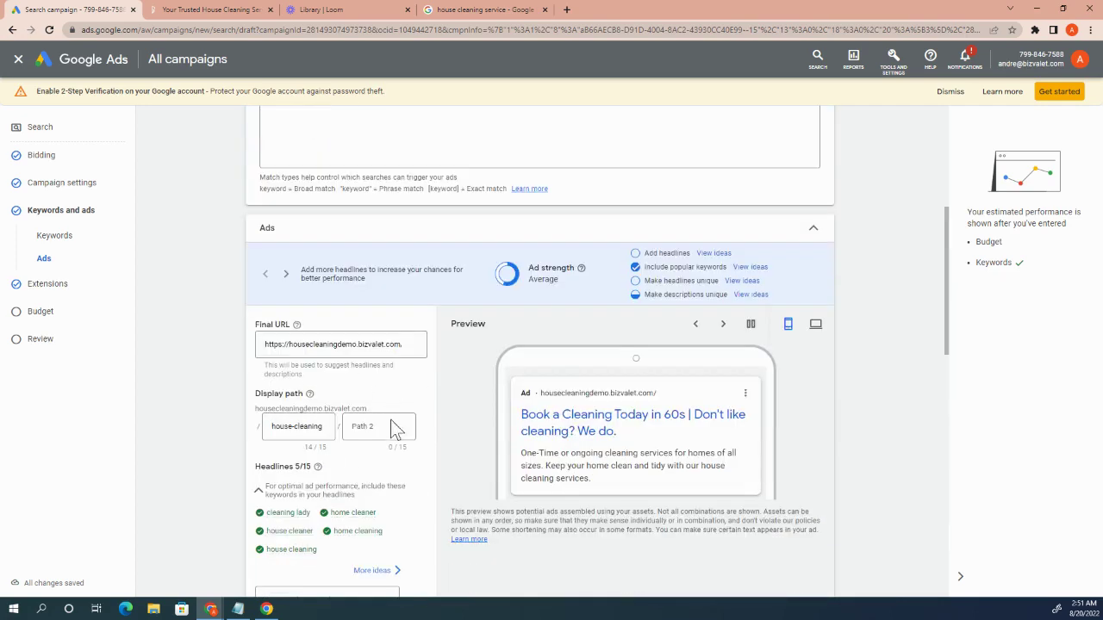
pyautogui.click(358, 430)
pyautogui.scroll(-3, 358, 433)
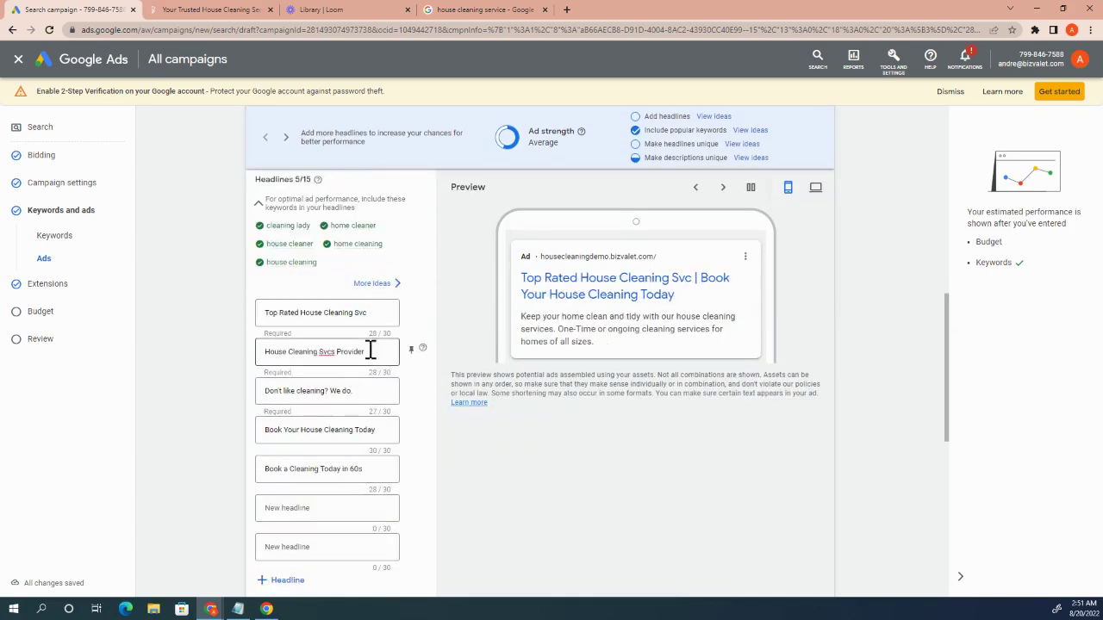
pyautogui.scroll(-1, 347, 490)
pyautogui.scroll(-3, 343, 482)
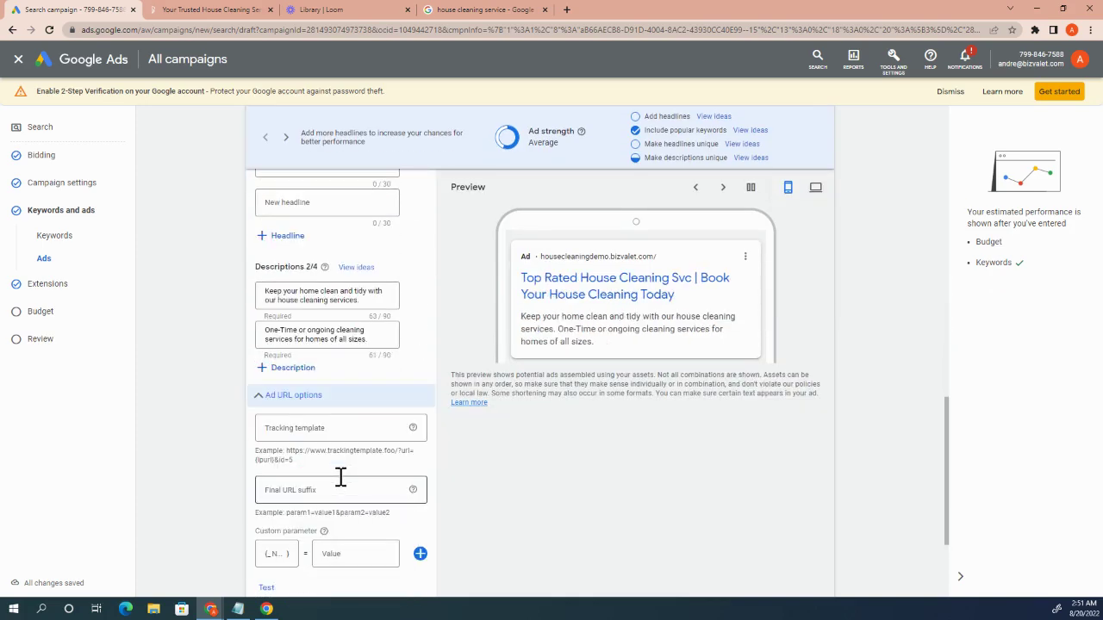
pyautogui.scroll(-2, 341, 319)
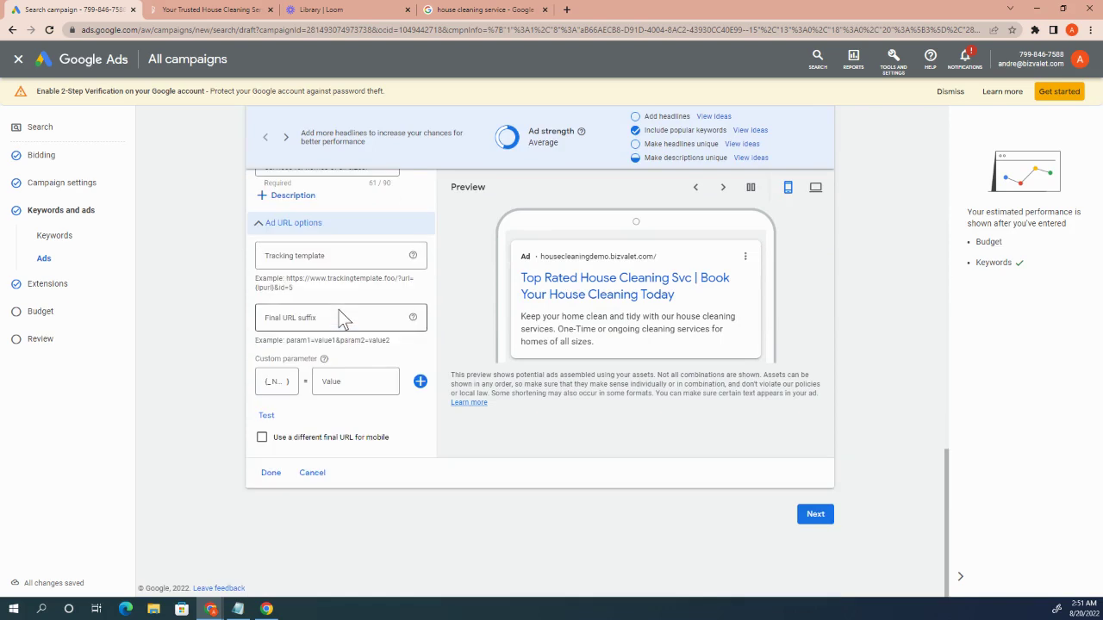
pyautogui.click(271, 475)
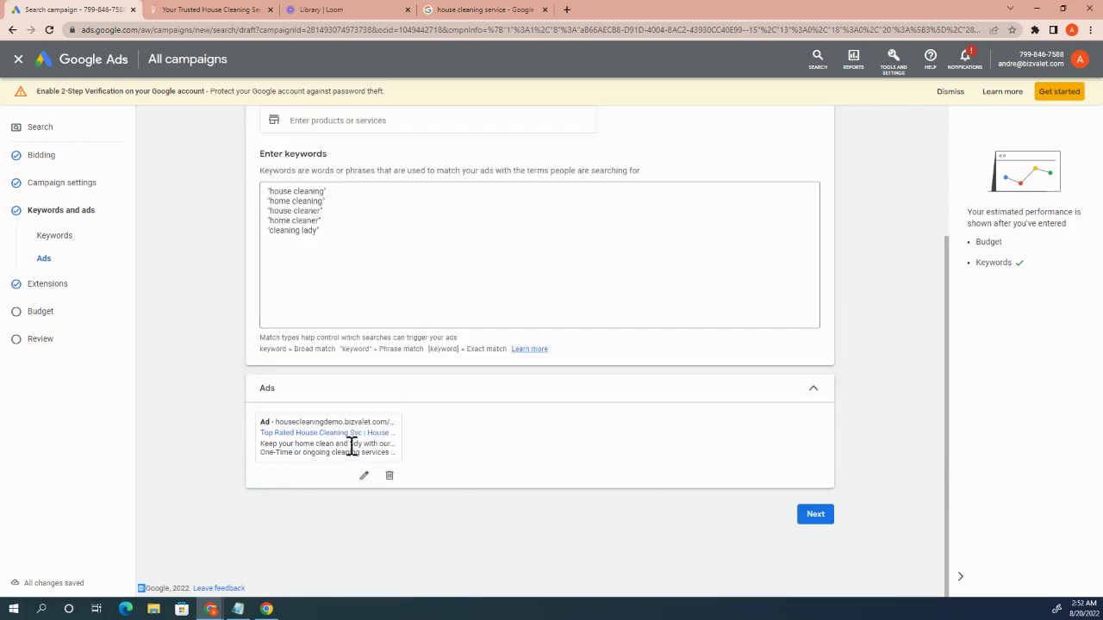
pyautogui.click(816, 517)
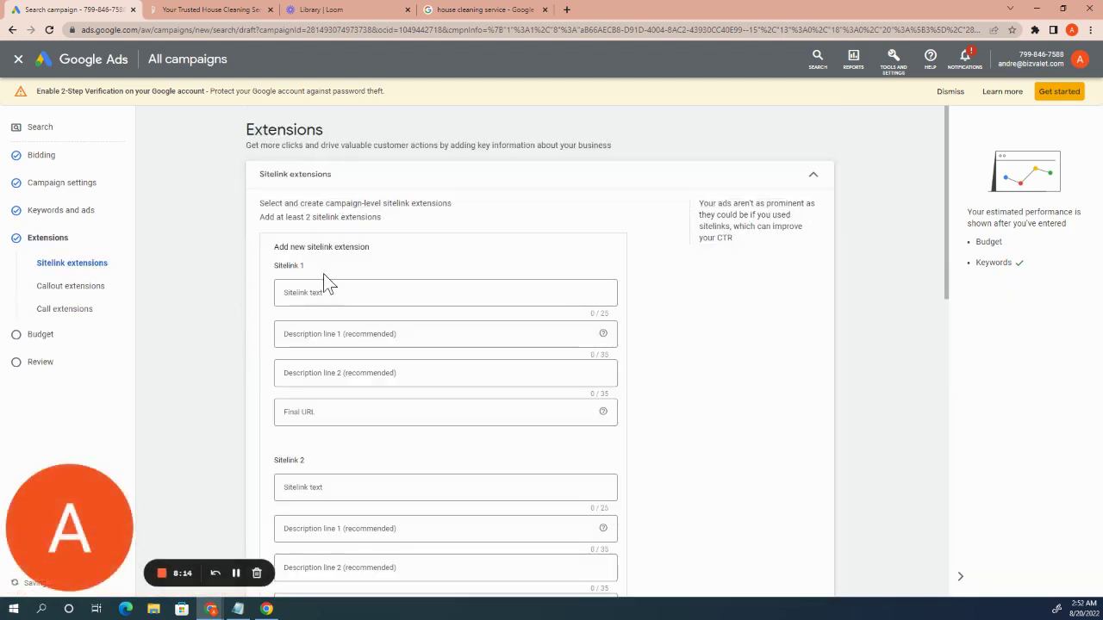
# - Examine the sitelinks under competitors' ads in the open Google results for "house cleaning service" and return to the campaign's extensions
pyautogui.click(368, 293)
pyautogui.click(499, 11)
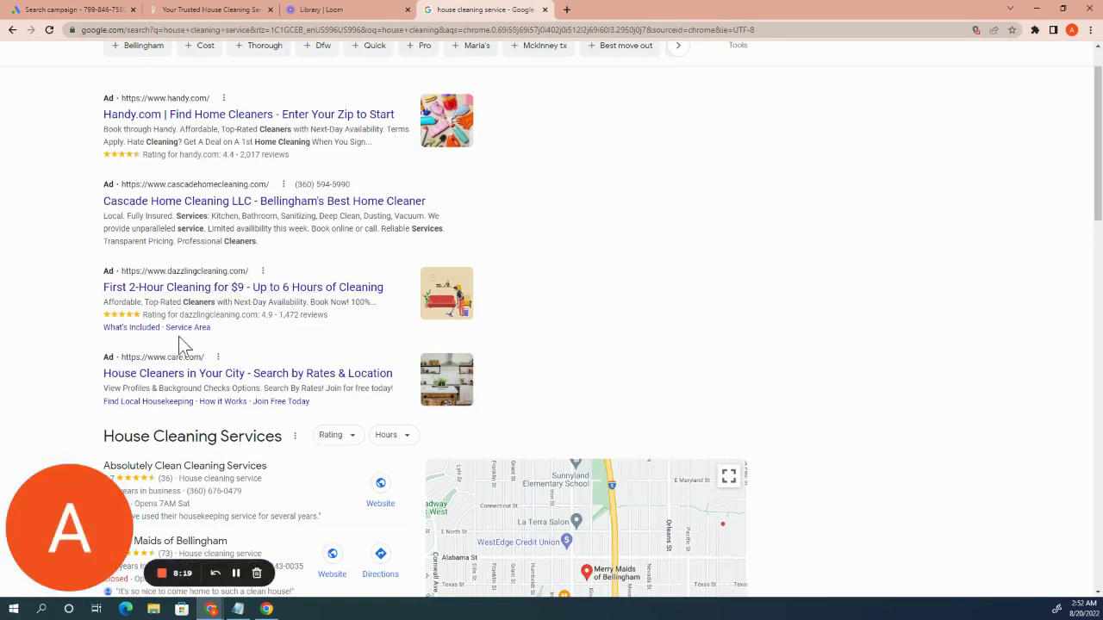
pyautogui.scroll(-1, 159, 323)
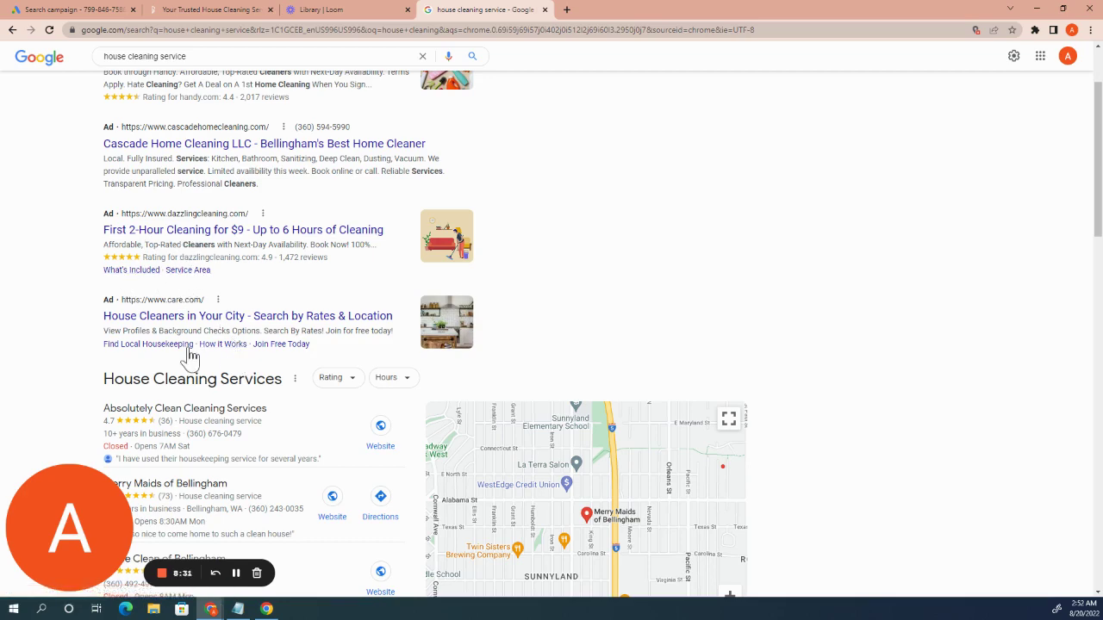
pyautogui.scroll(2, 194, 357)
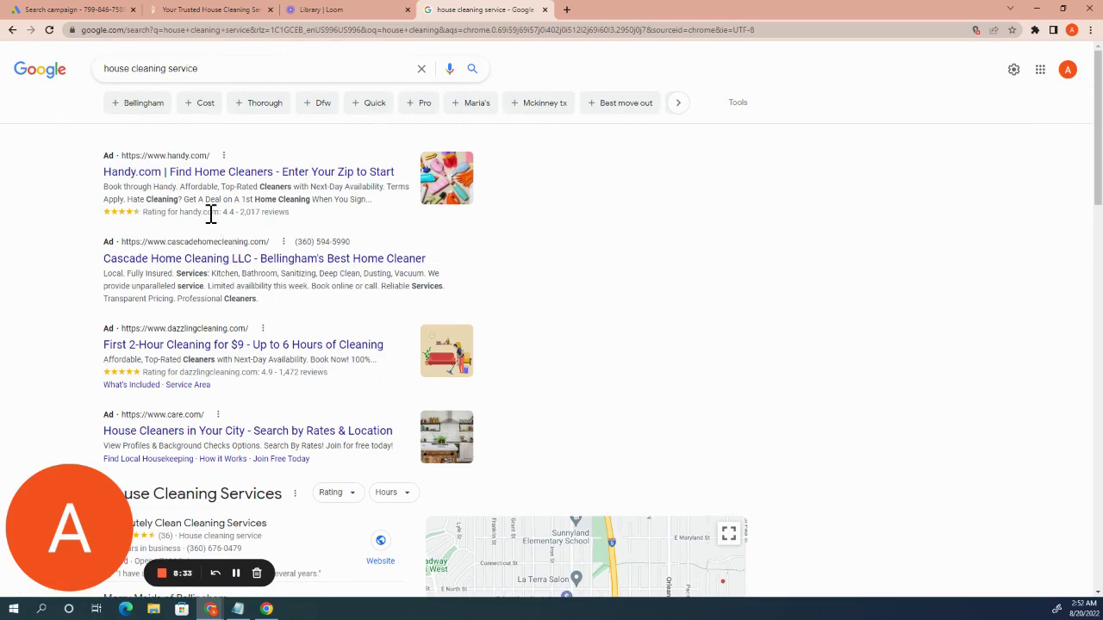
pyautogui.scroll(-5, 194, 297)
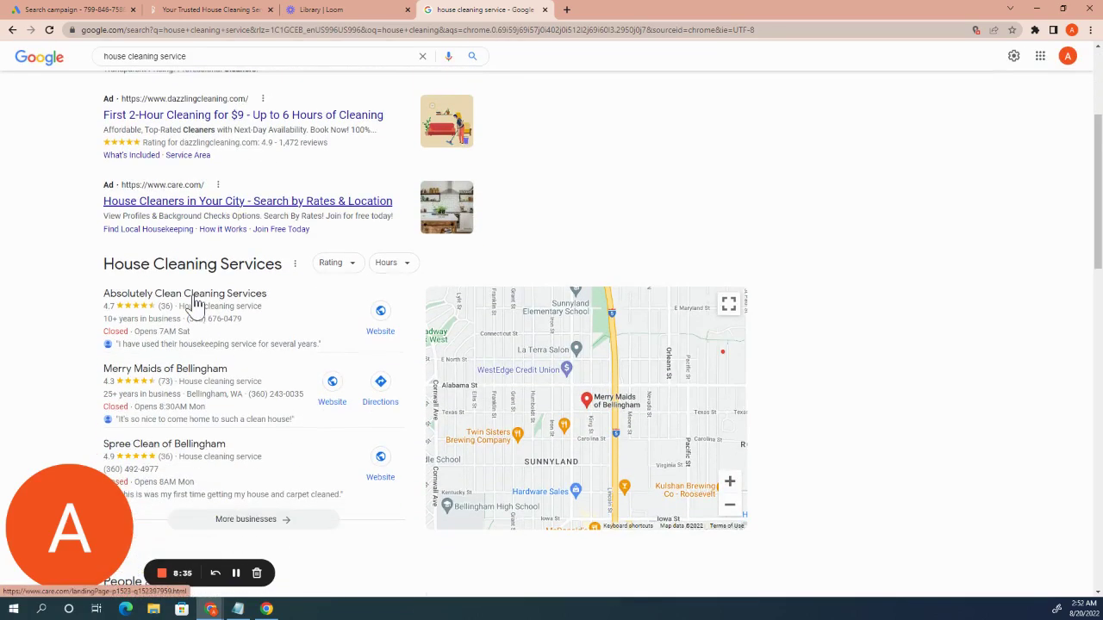
pyautogui.scroll(-15, 193, 303)
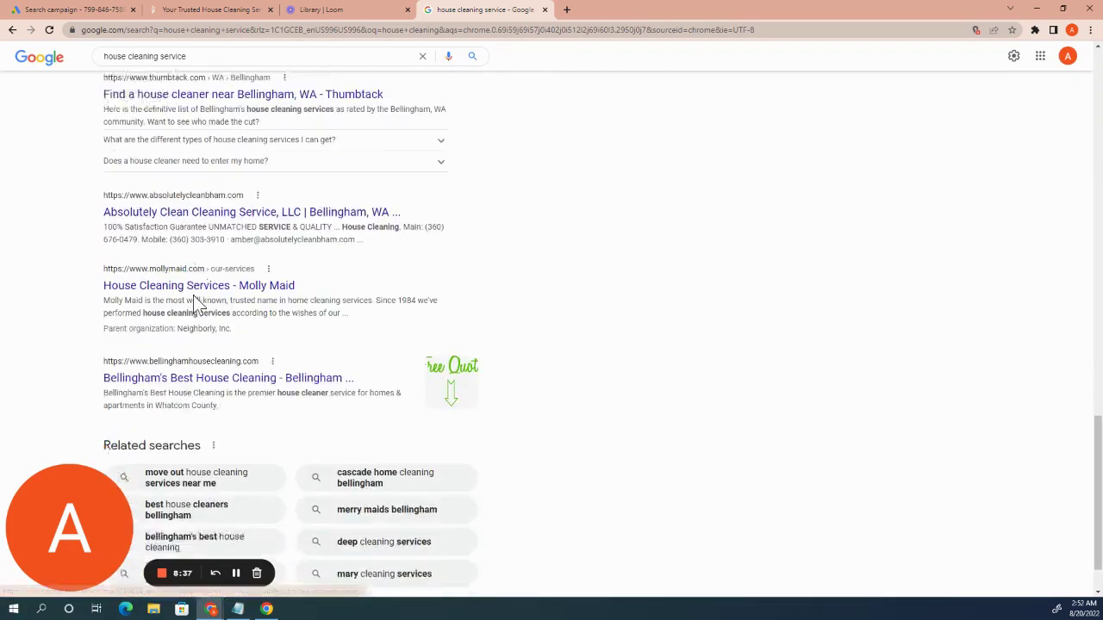
pyautogui.scroll(10, 196, 302)
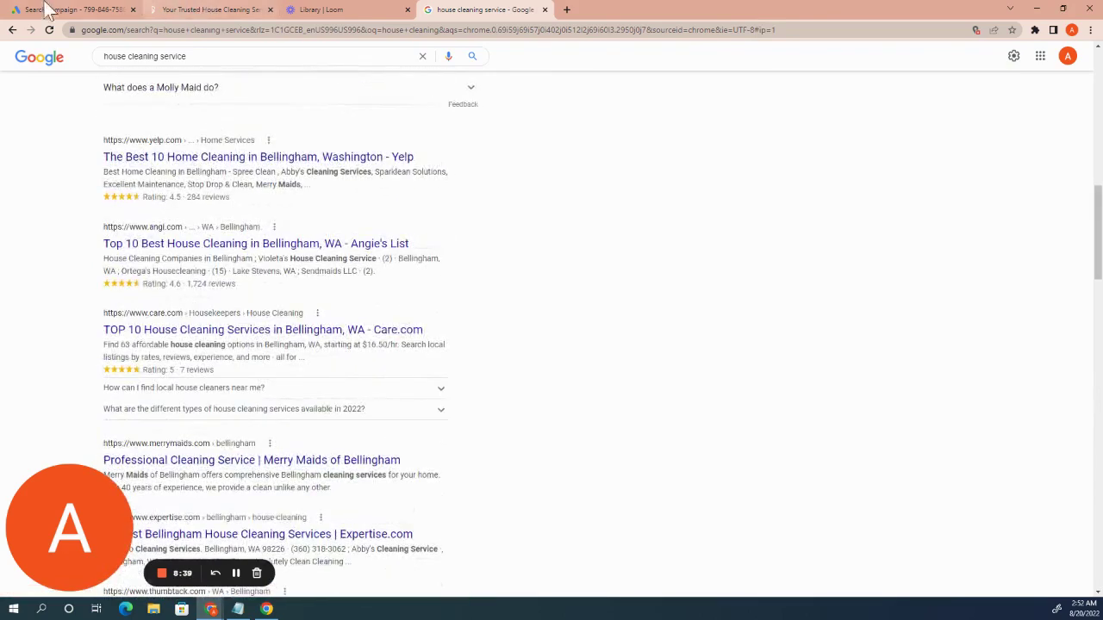
pyautogui.click(74, 9)
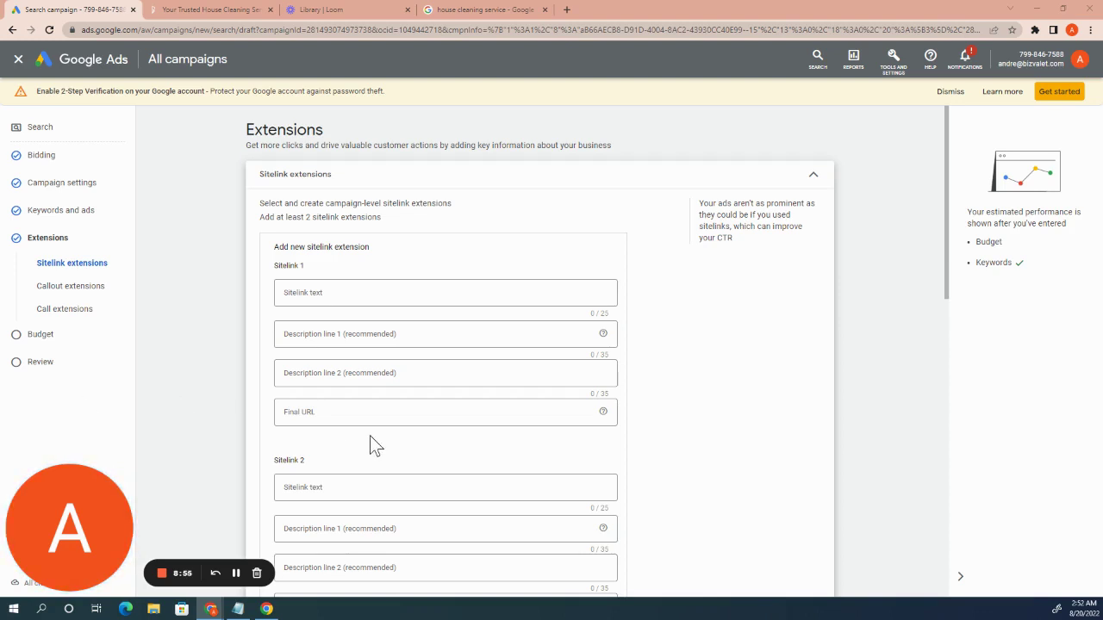
# - Look over the empty sitelink fields and open the campaign's callout extensions for editing
pyautogui.scroll(-6, 371, 440)
pyautogui.scroll(-2, 370, 439)
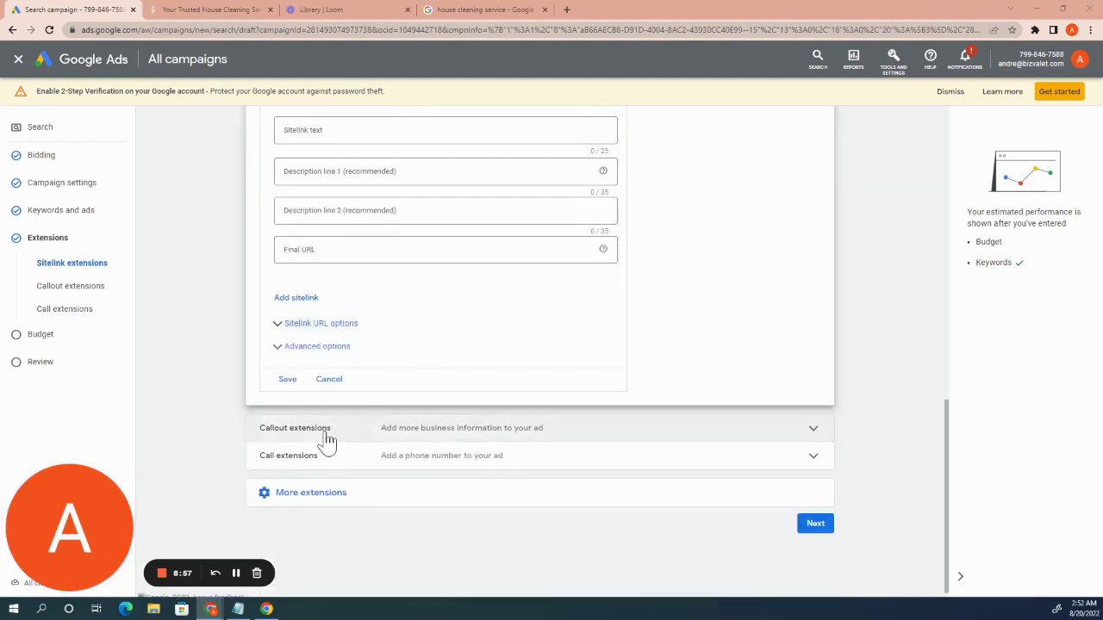
pyautogui.scroll(1, 339, 285)
pyautogui.scroll(7, 338, 280)
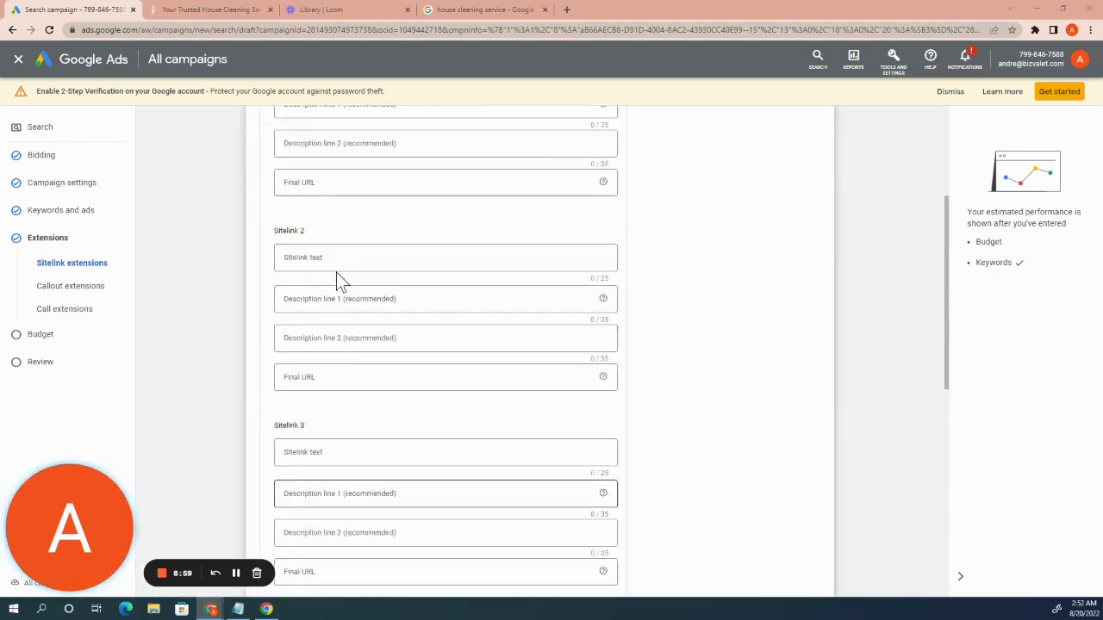
pyautogui.doubleClick(97, 290)
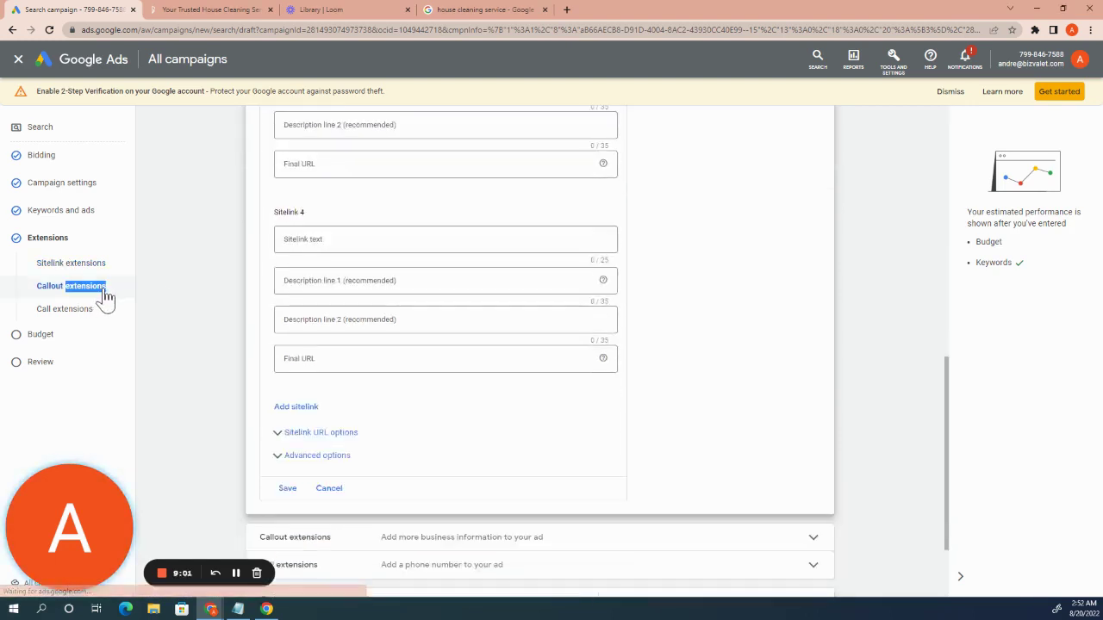
pyautogui.scroll(-2, 383, 491)
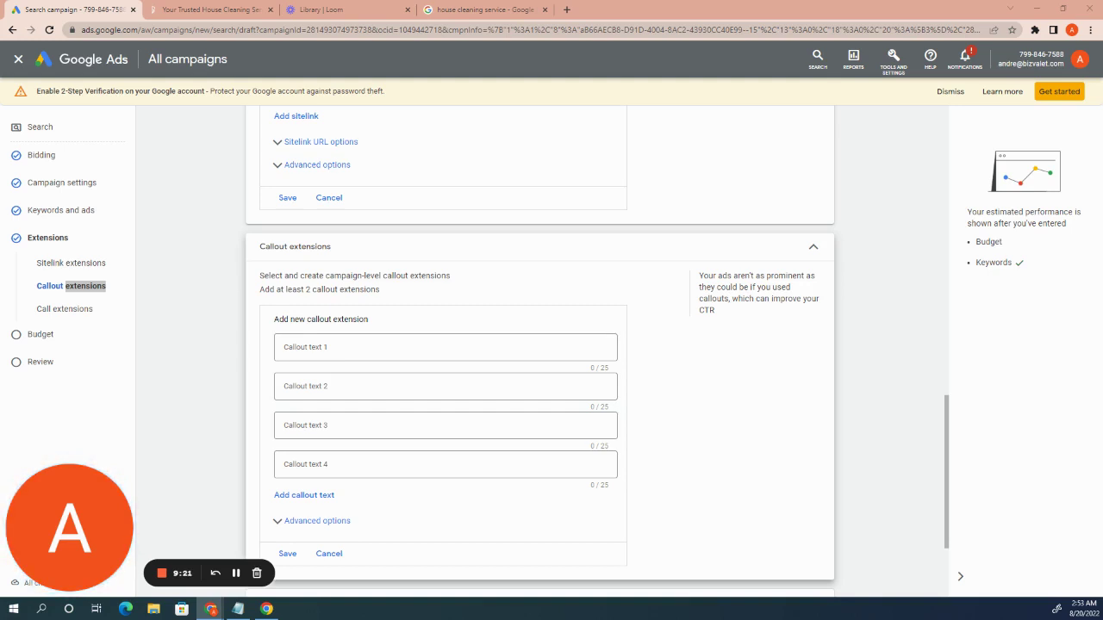
# - Enter the callout texts "Top Rated Cleaner", "Local Business" and "25 years cleaning"
pyautogui.click(521, 346)
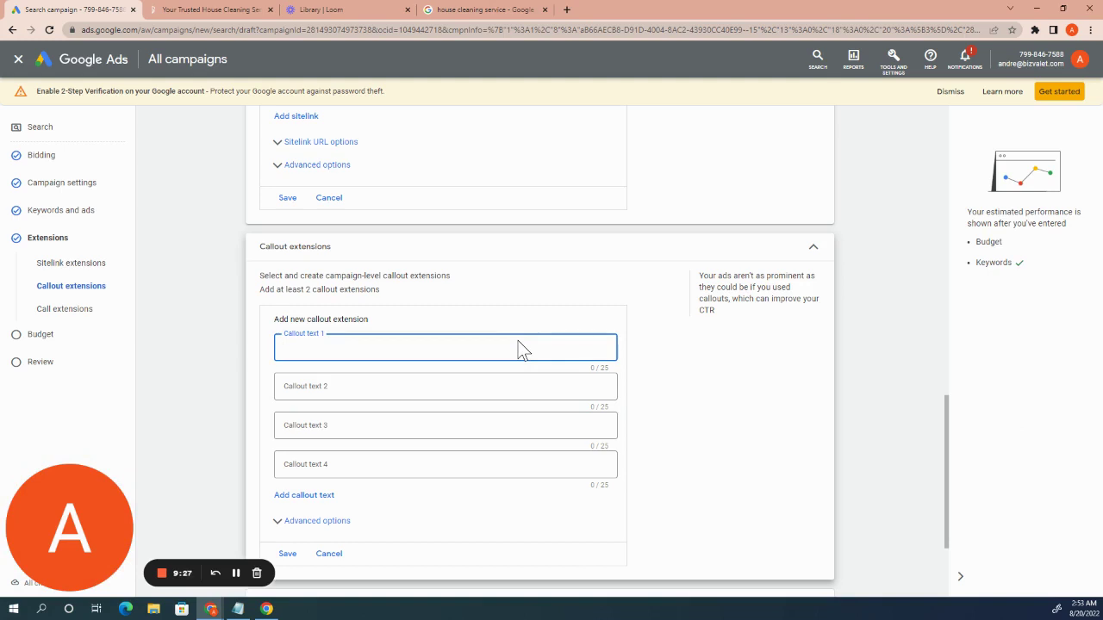
pyautogui.write('Rate')
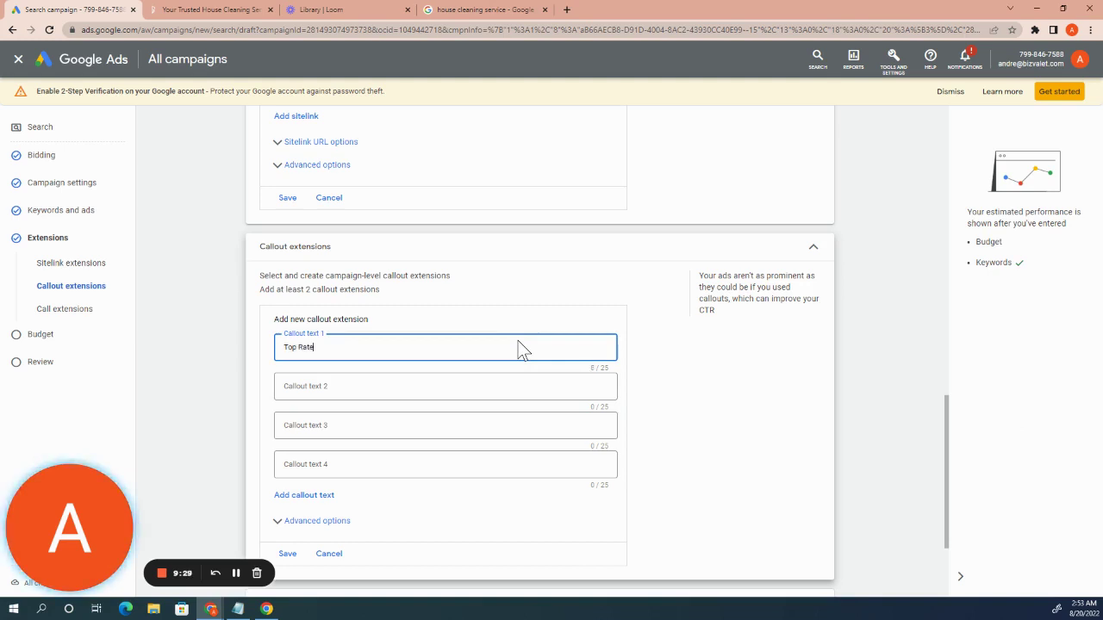
pyautogui.write('d Cleaner')
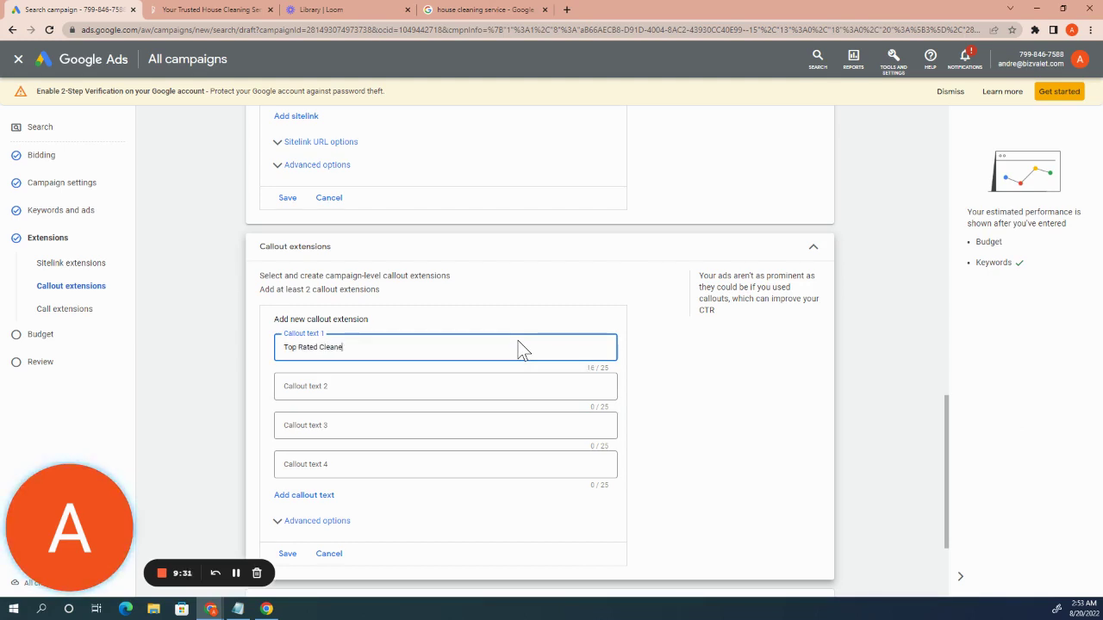
pyautogui.click(496, 389)
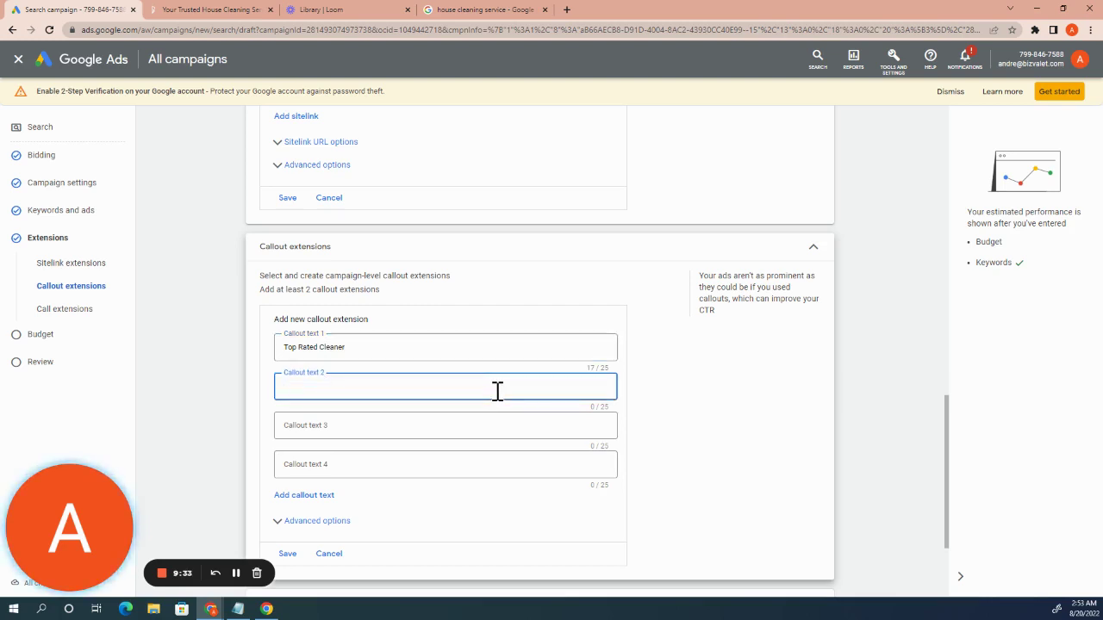
pyautogui.write('Local Business')
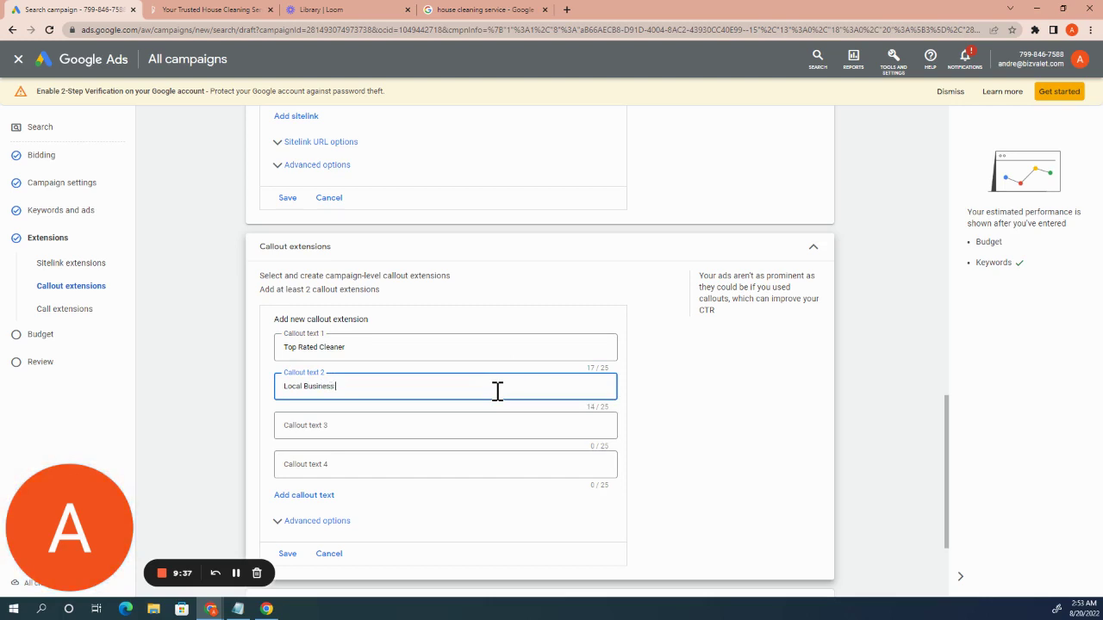
pyautogui.click(330, 428)
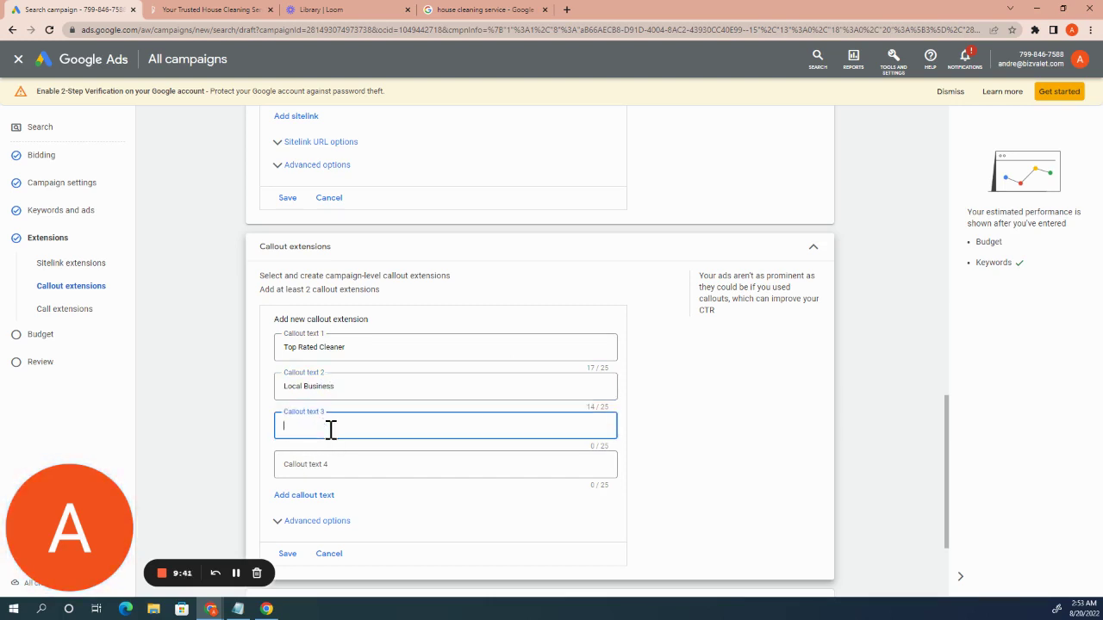
pyautogui.write('25 yea')
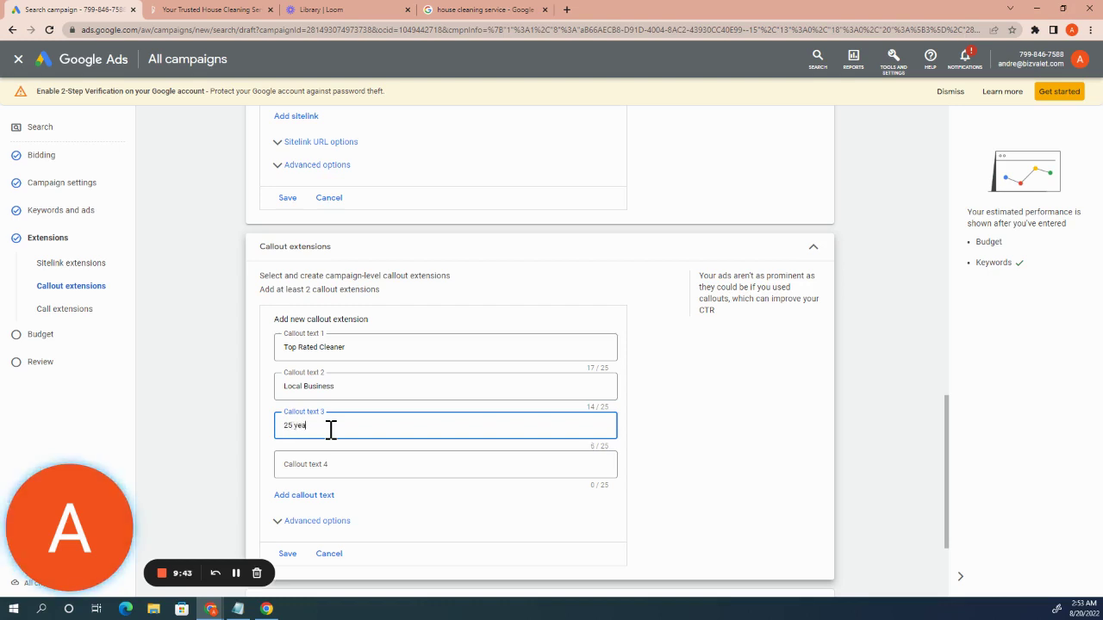
pyautogui.write('rs in business')
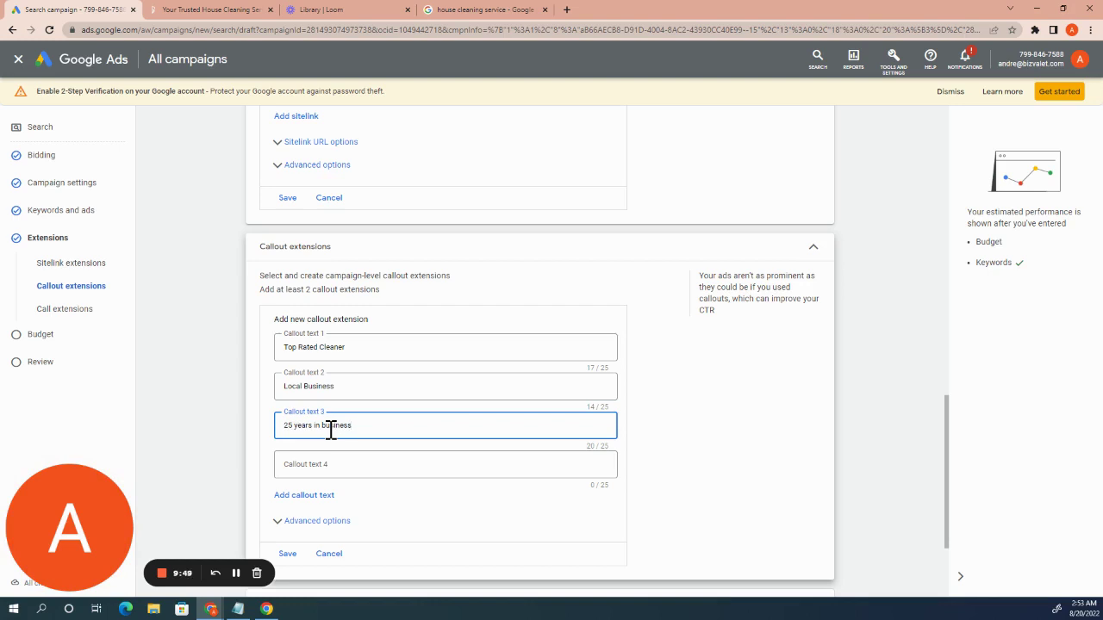
pyautogui.moveTo(354, 425); pyautogui.dragTo(317, 425)
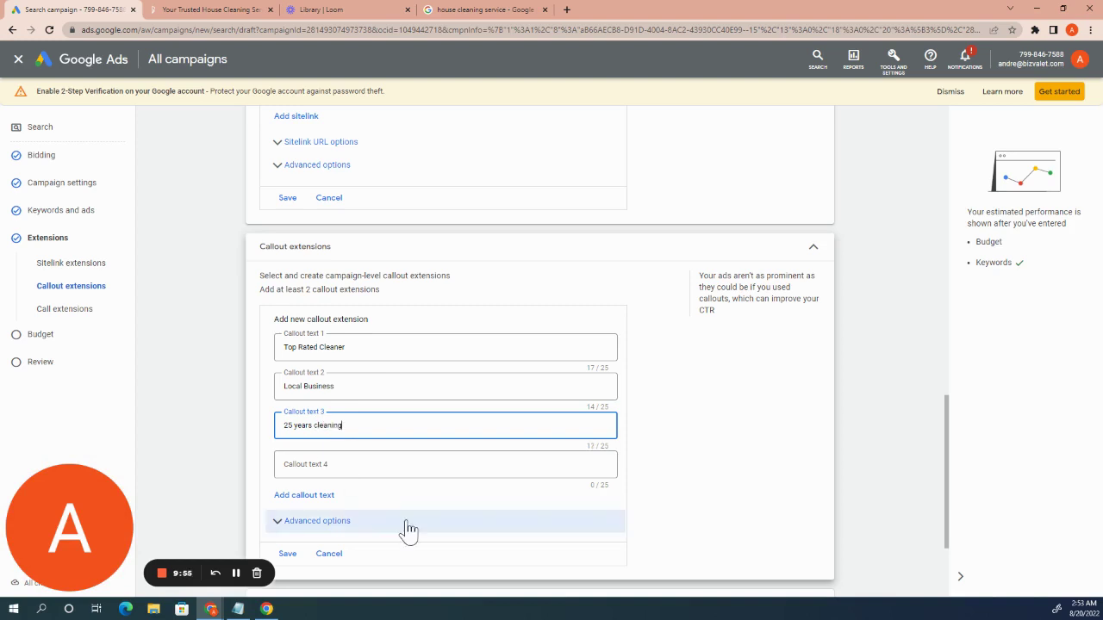
# - Examine the call extension's phone number, call reporting and advanced schedule settings, and collapse the call extensions without adding one
pyautogui.scroll(2, 371, 379)
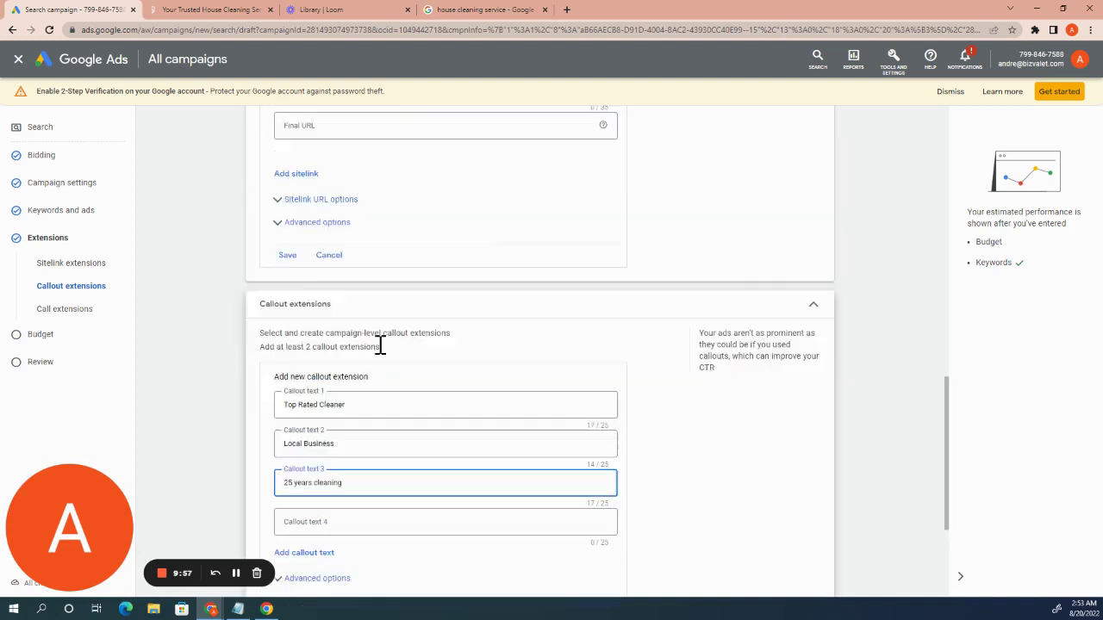
pyautogui.scroll(-5, 381, 353)
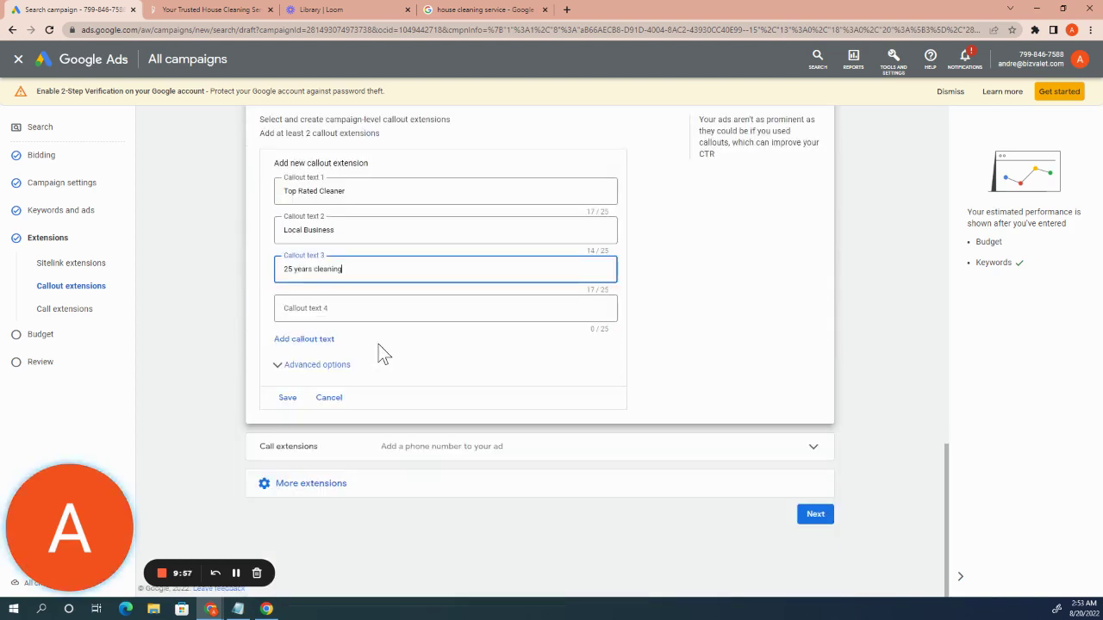
pyautogui.tripleClick(319, 455)
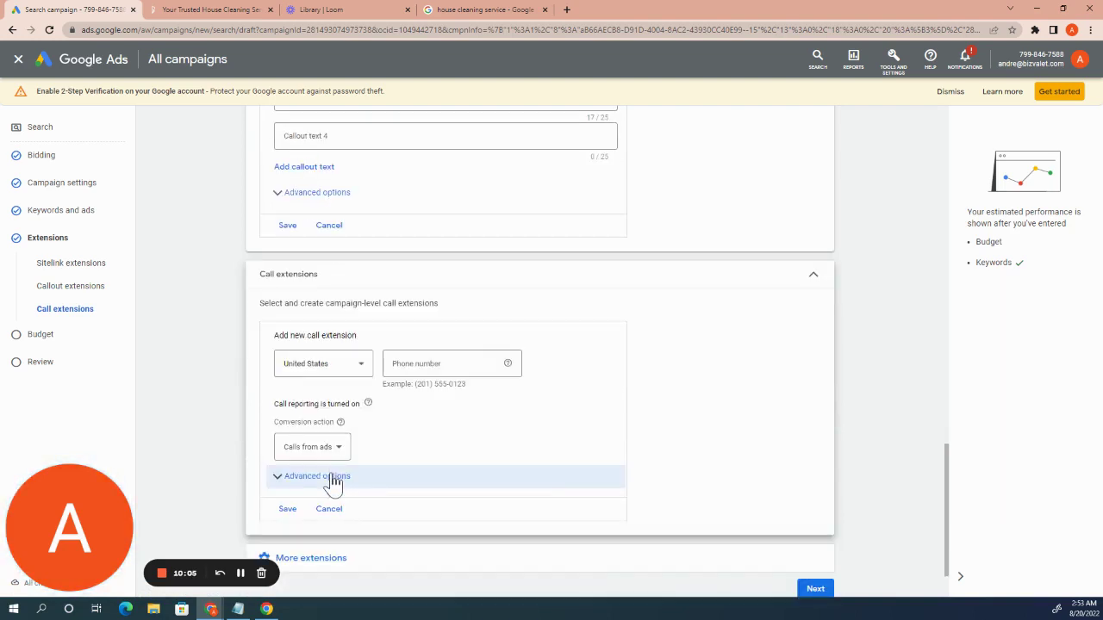
pyautogui.click(376, 477)
pyautogui.scroll(-1, 420, 464)
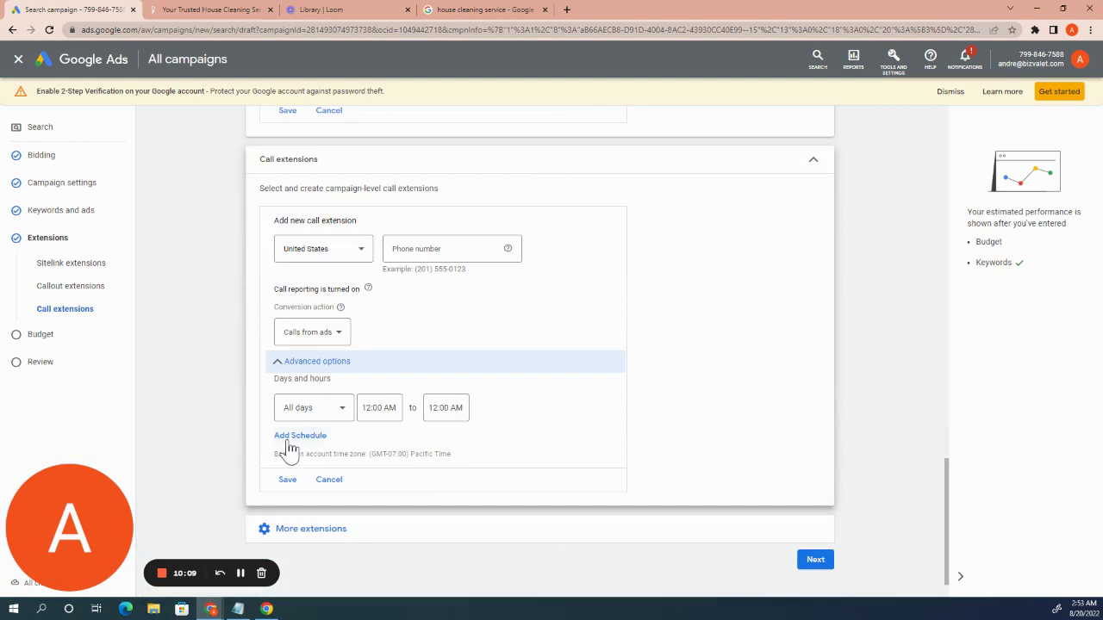
pyautogui.scroll(1, 399, 434)
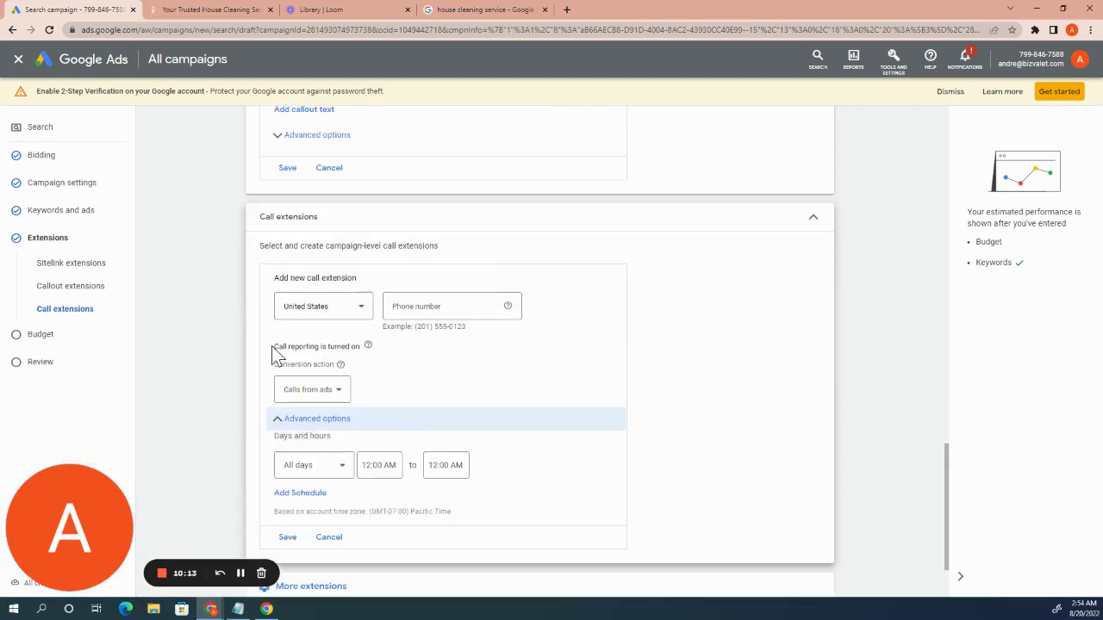
pyautogui.moveTo(372, 354)
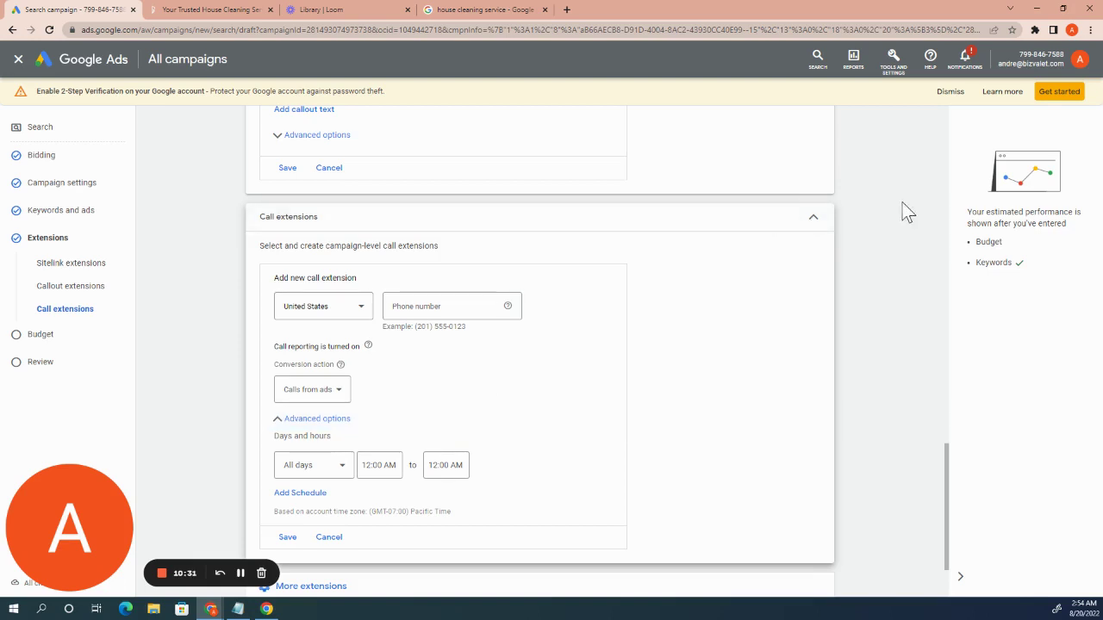
pyautogui.doubleClick(651, 247)
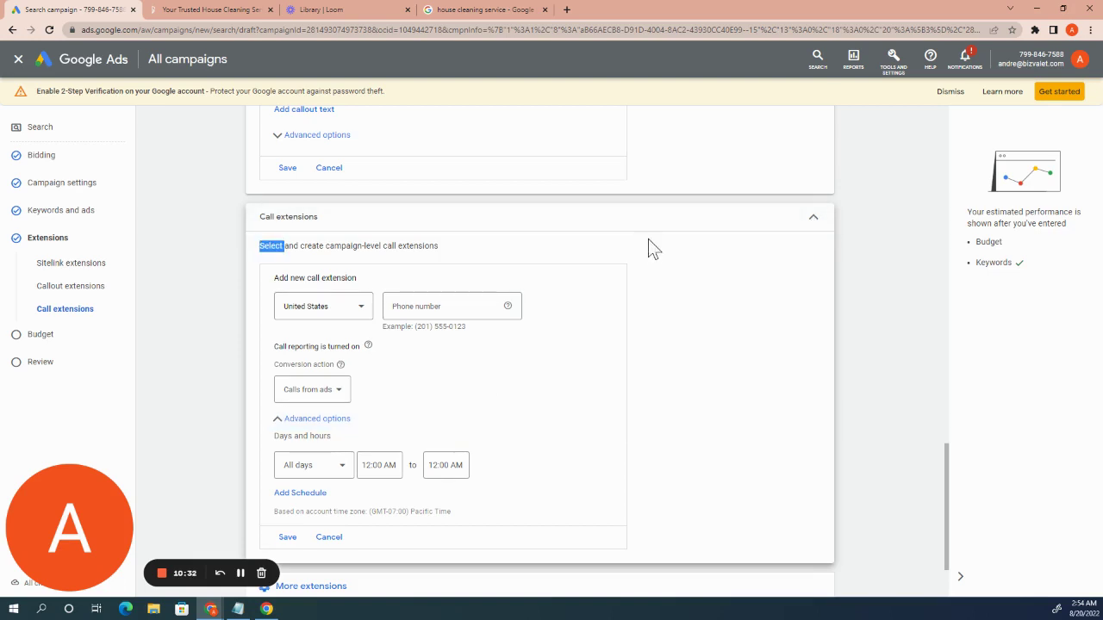
pyautogui.click(813, 219)
# - Go back to the sitelink extensions and set the text of sitelink 1 to "Book Now"
pyautogui.scroll(4, 388, 222)
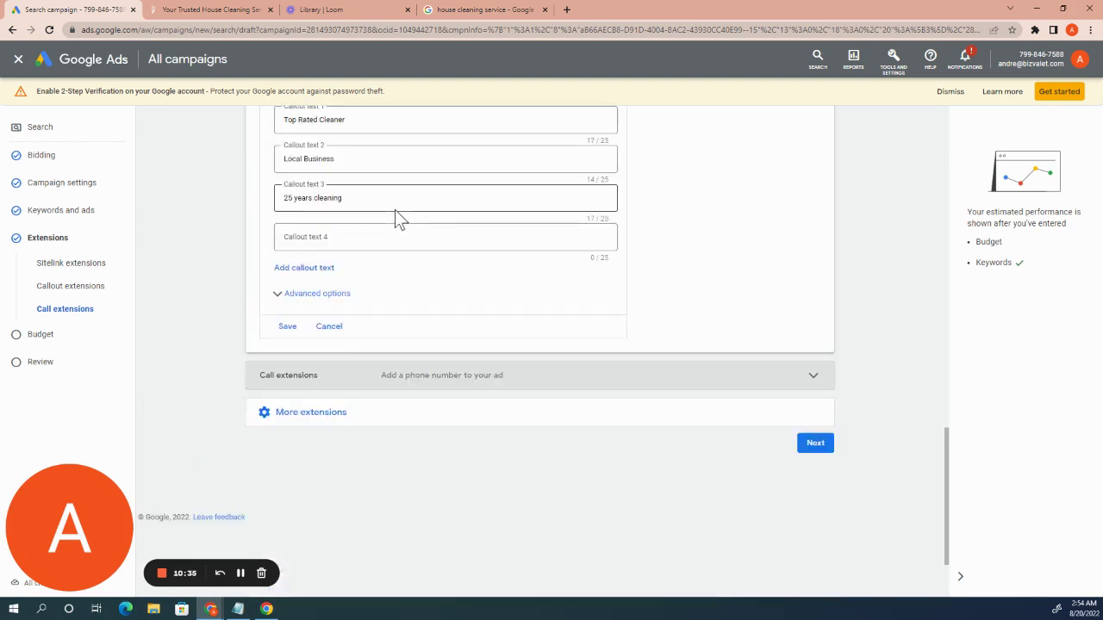
pyautogui.scroll(7, 349, 248)
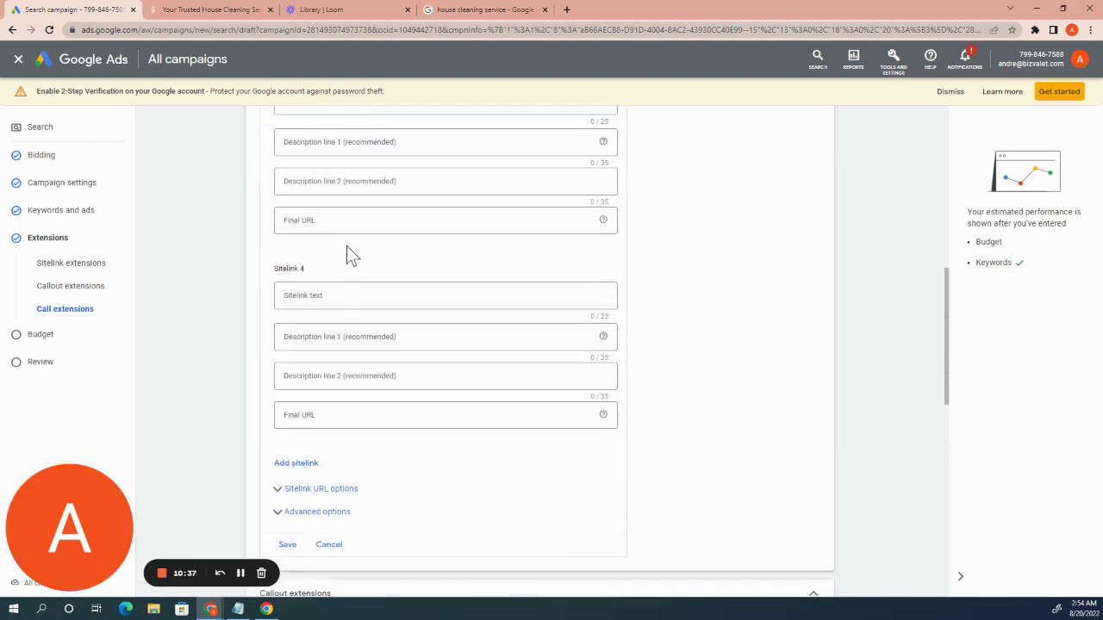
pyautogui.scroll(4, 346, 245)
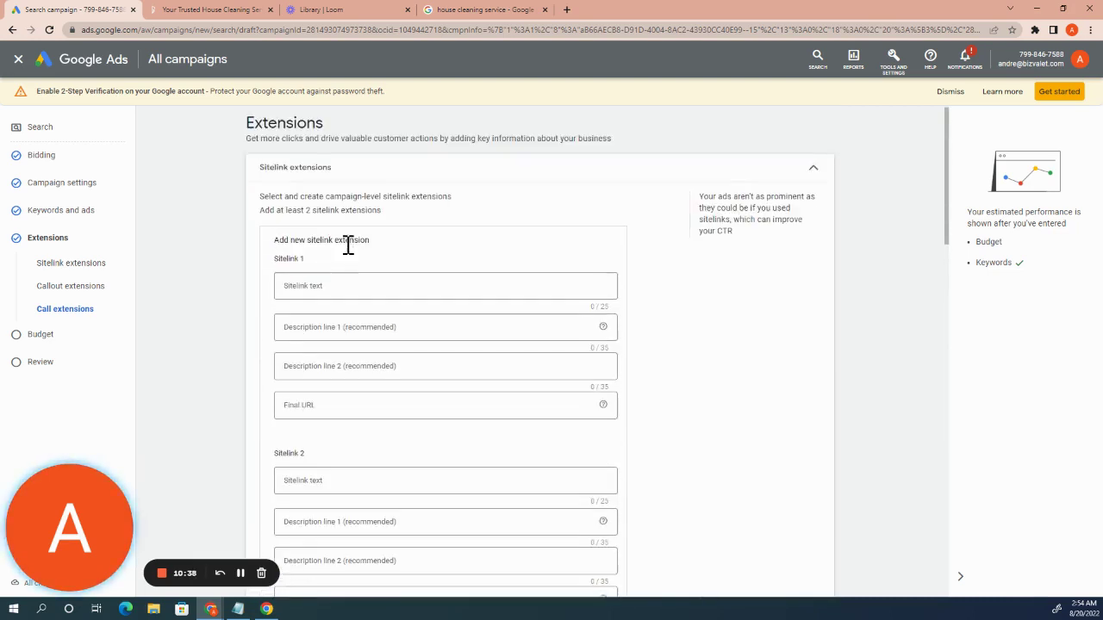
pyautogui.click(347, 292)
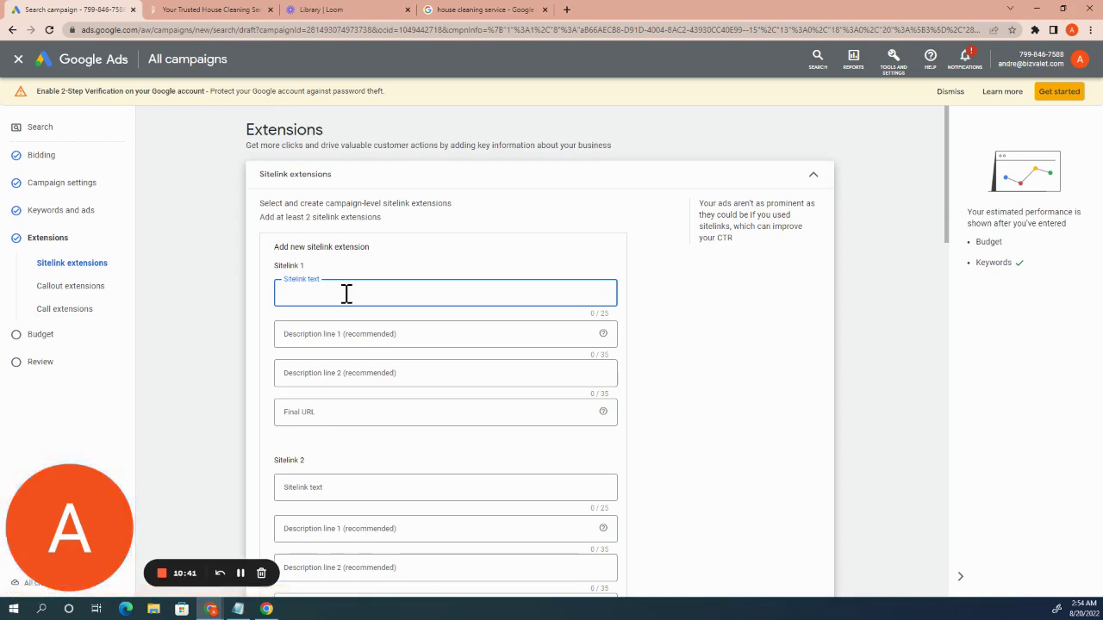
pyautogui.write('Book Now')
# - Review the sponsored ads and their sitelinks in the open Google results for "house cleaning service"
pyautogui.click(465, 12)
pyautogui.scroll(3, 315, 245)
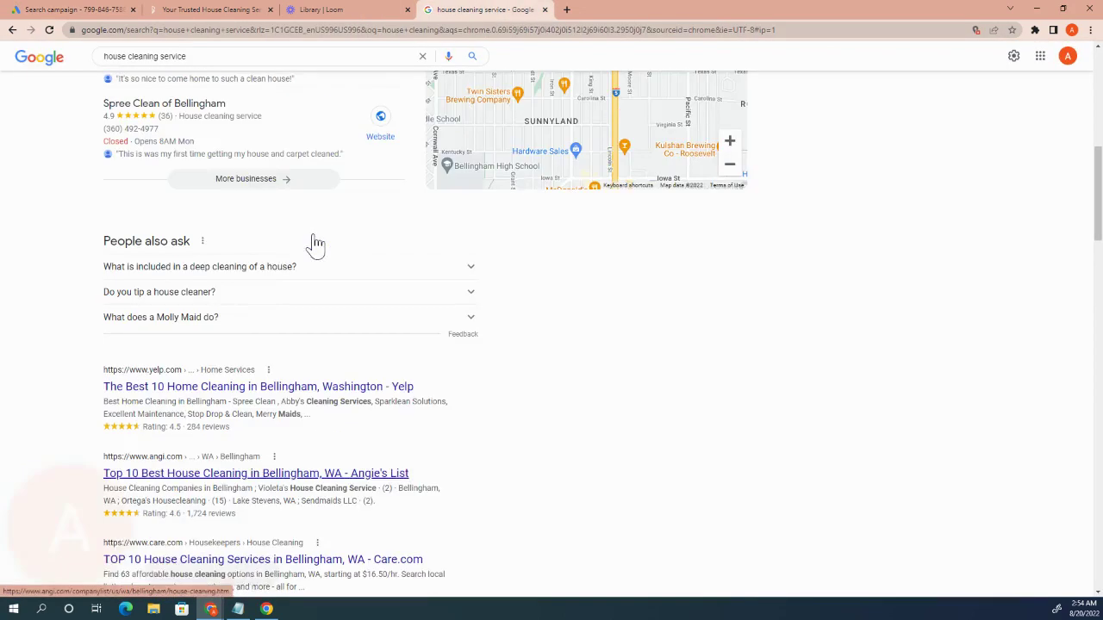
pyautogui.scroll(10, 207, 279)
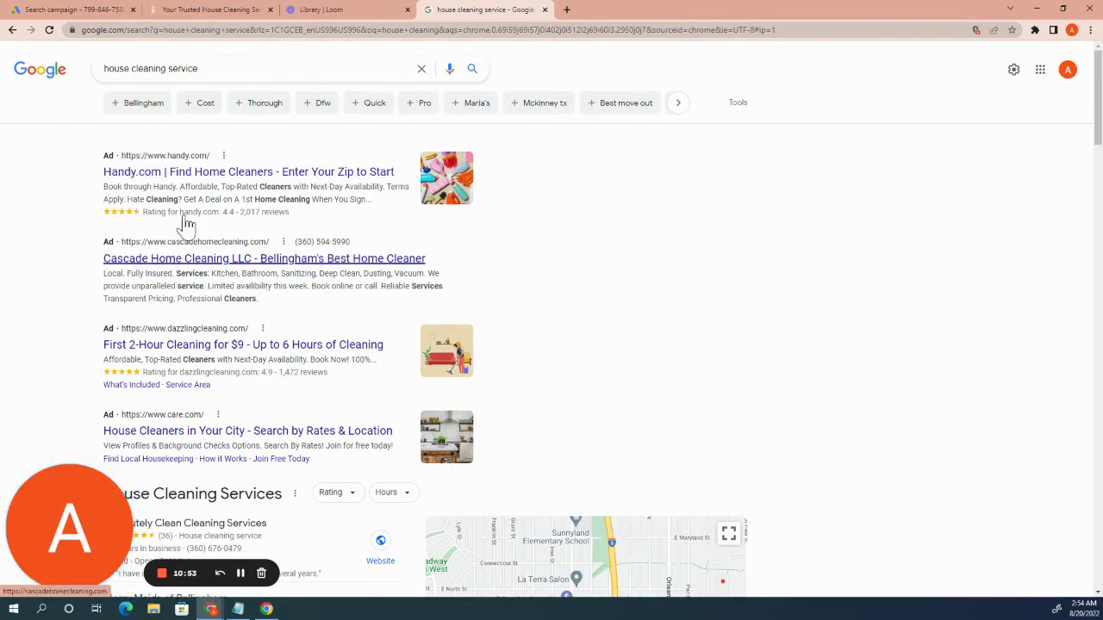
# - Copy the address of the demo cleaning website's Booking page and enter it as sitelink 1's final URL in Google Ads
pyautogui.click(223, 10)
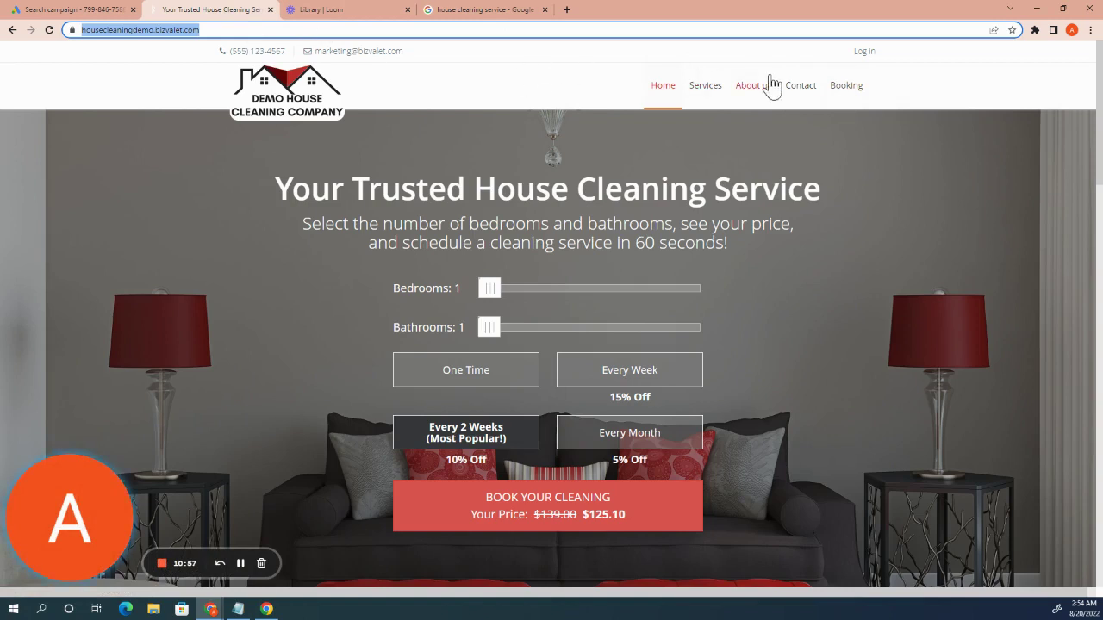
pyautogui.click(848, 98)
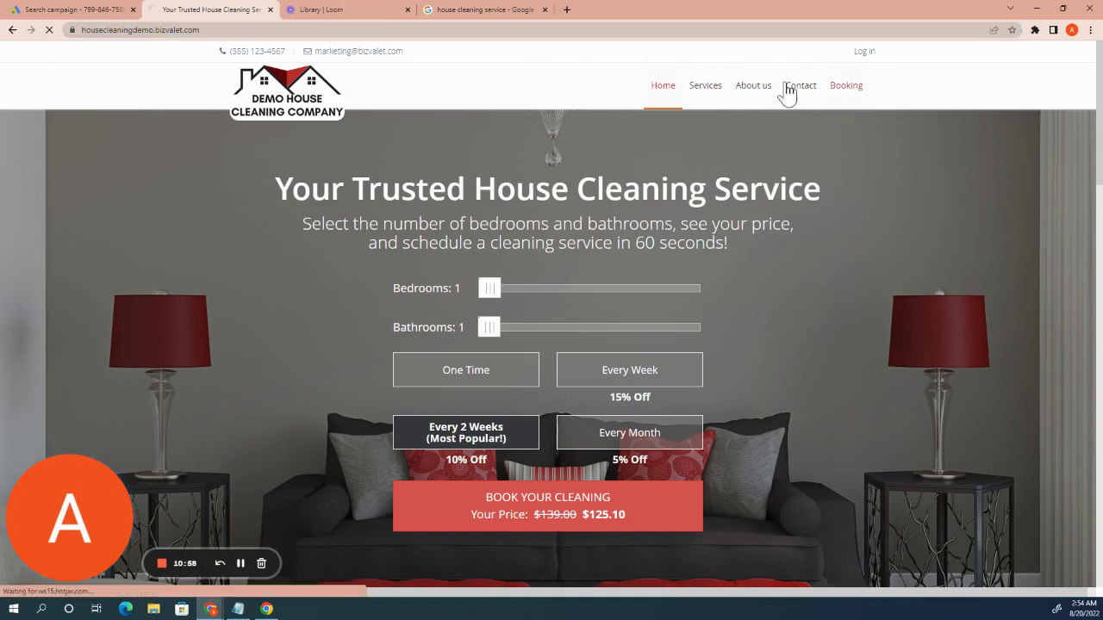
pyautogui.click(212, 30)
pyautogui.hotkey('ctrl', 'c')
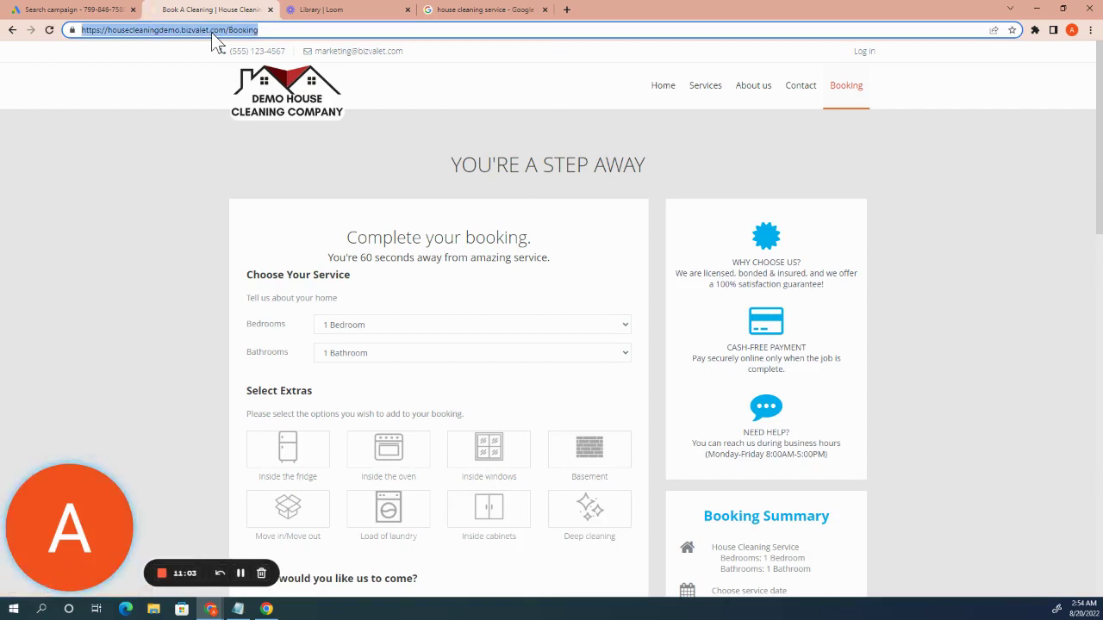
pyautogui.click(48, 10)
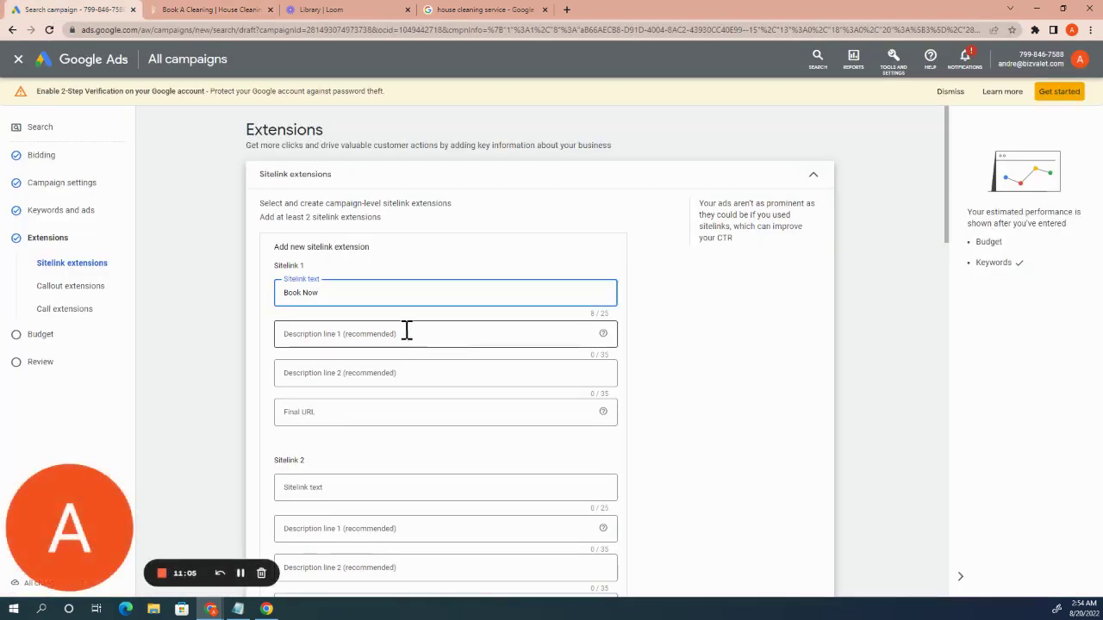
pyautogui.click(424, 414)
pyautogui.hotkey('ctrl', 'v')
pyautogui.click(688, 401)
# - Read the help explanation for description line 1 of the "Book Now" sitelink
pyautogui.click(362, 335)
pyautogui.click(604, 336)
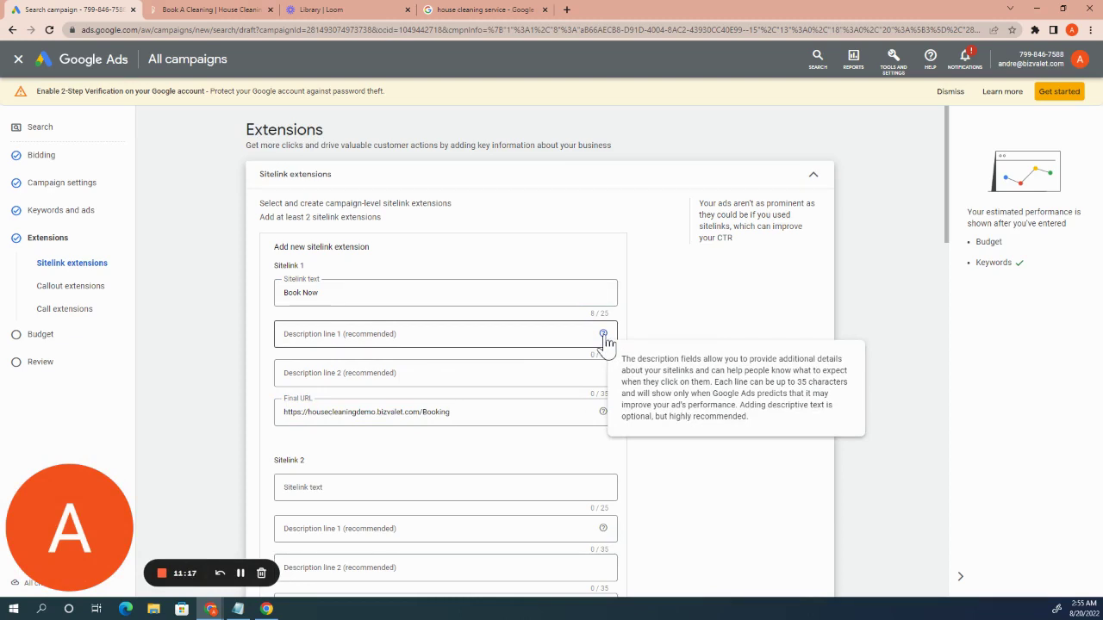
pyautogui.click(533, 335)
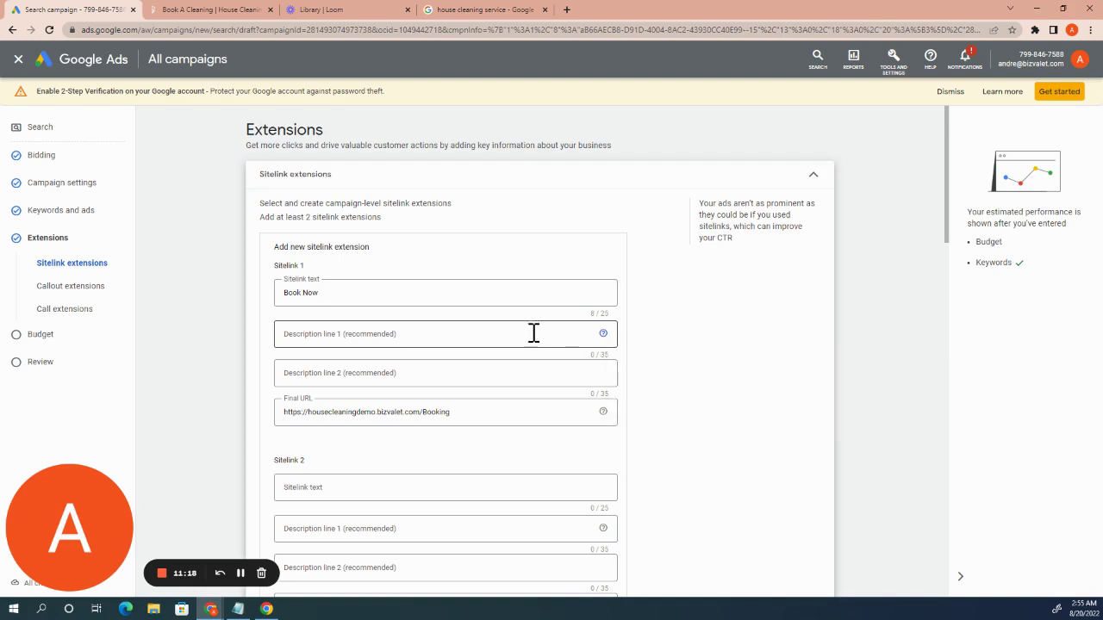
pyautogui.click(603, 336)
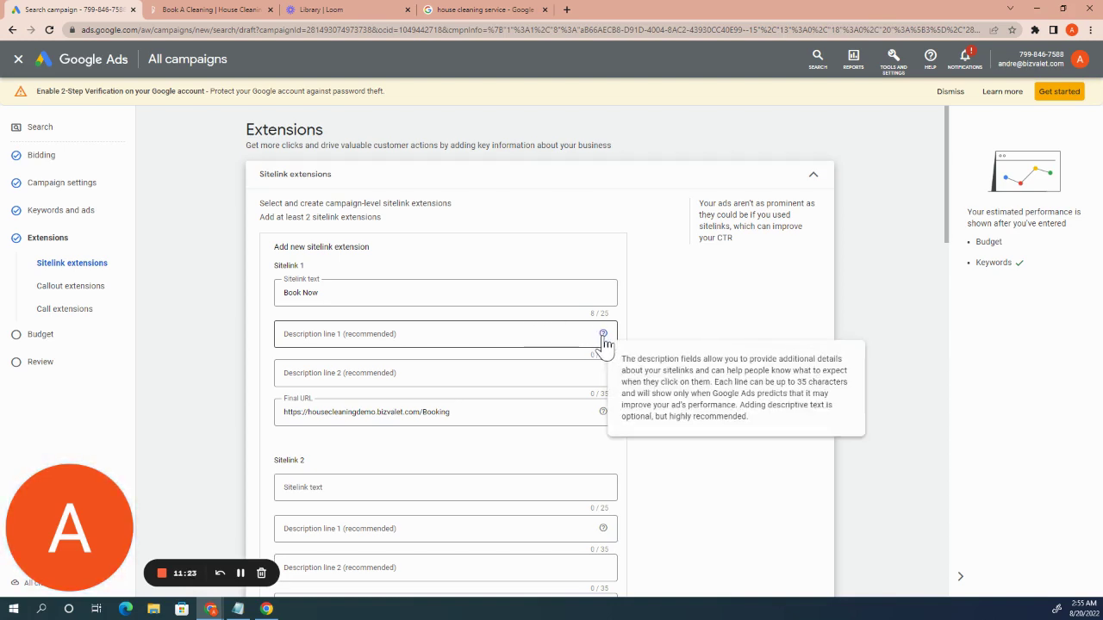
pyautogui.click(431, 340)
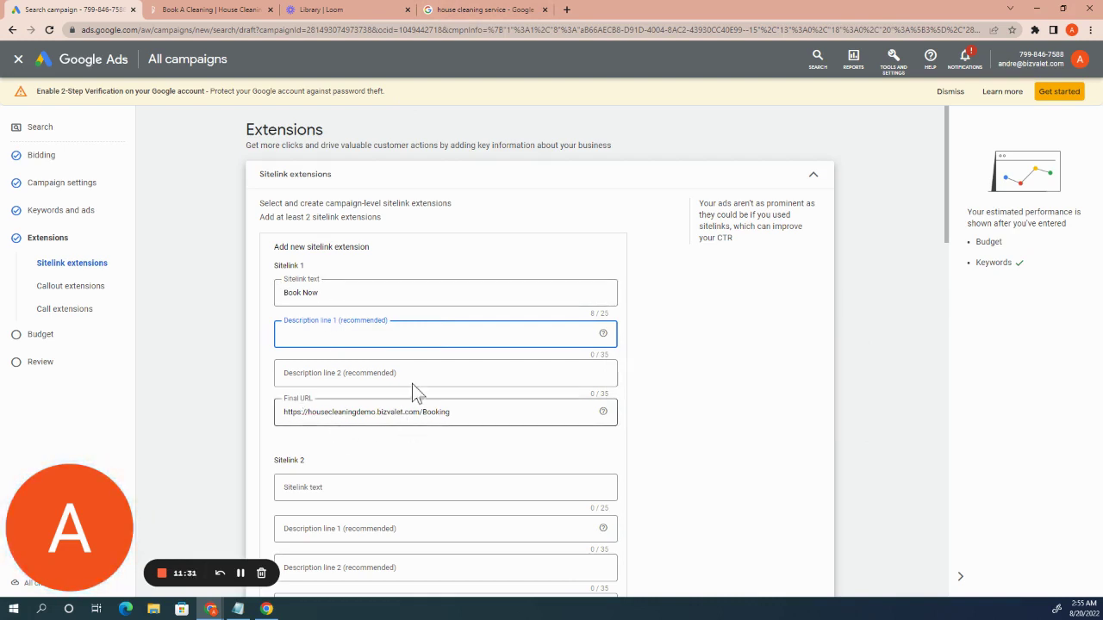
# - Check the sponsored ads in the Google results for "house cleaning service" and reread the help for sitelink 1's description line 1
pyautogui.click(468, 10)
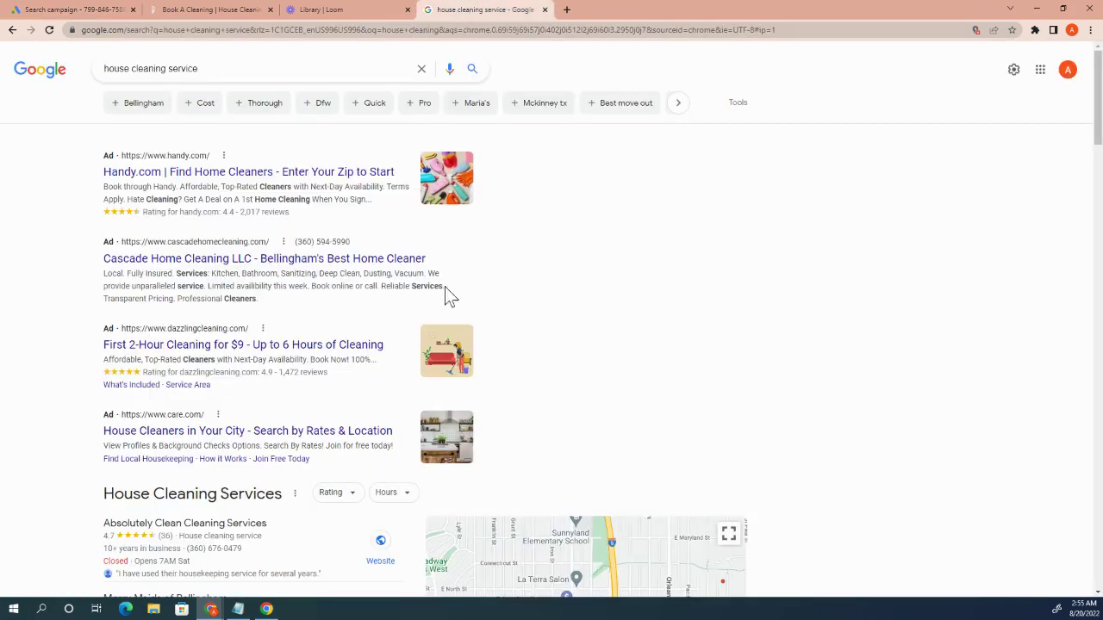
pyautogui.click(79, 8)
pyautogui.scroll(-1, 373, 305)
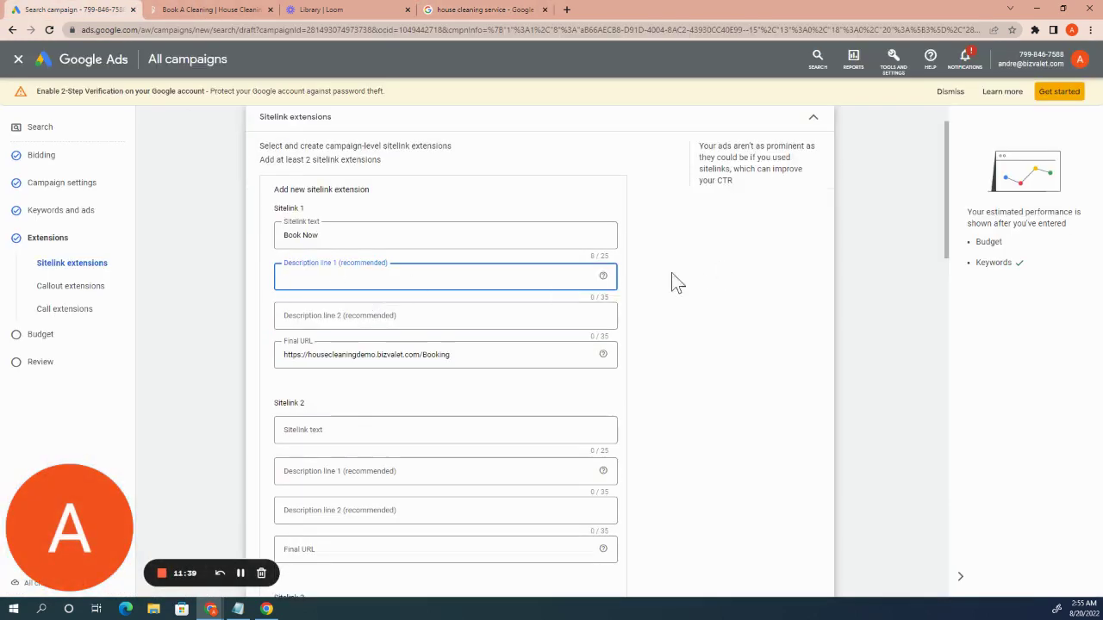
pyautogui.moveTo(604, 281)
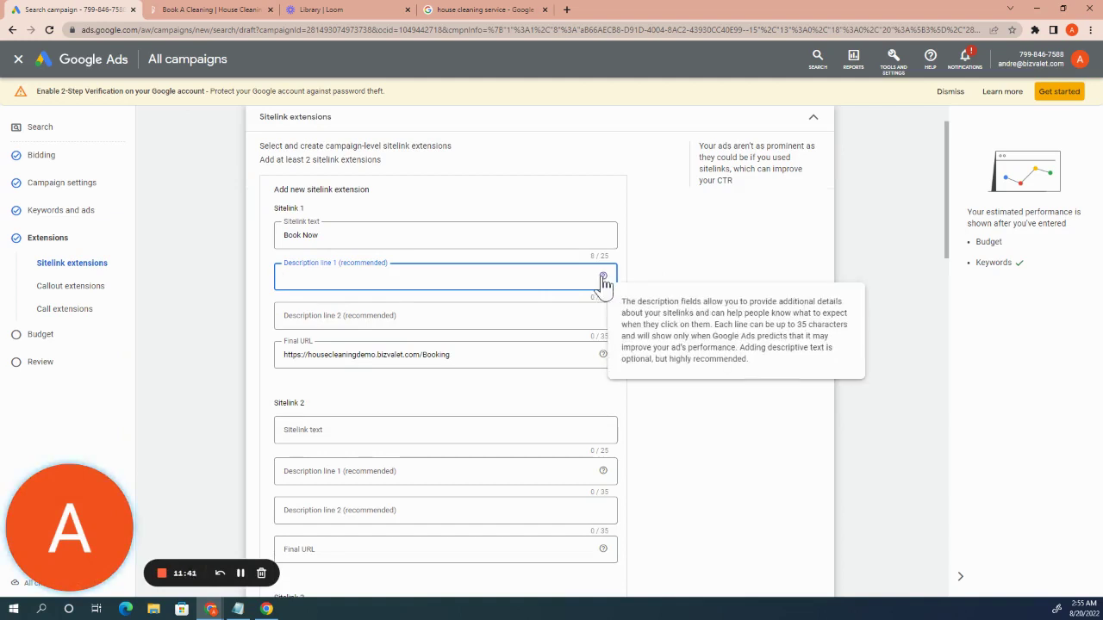
# - Advance from the extensions to the budget stage and set the campaign's average daily budget to $50
pyautogui.scroll(-15, 699, 271)
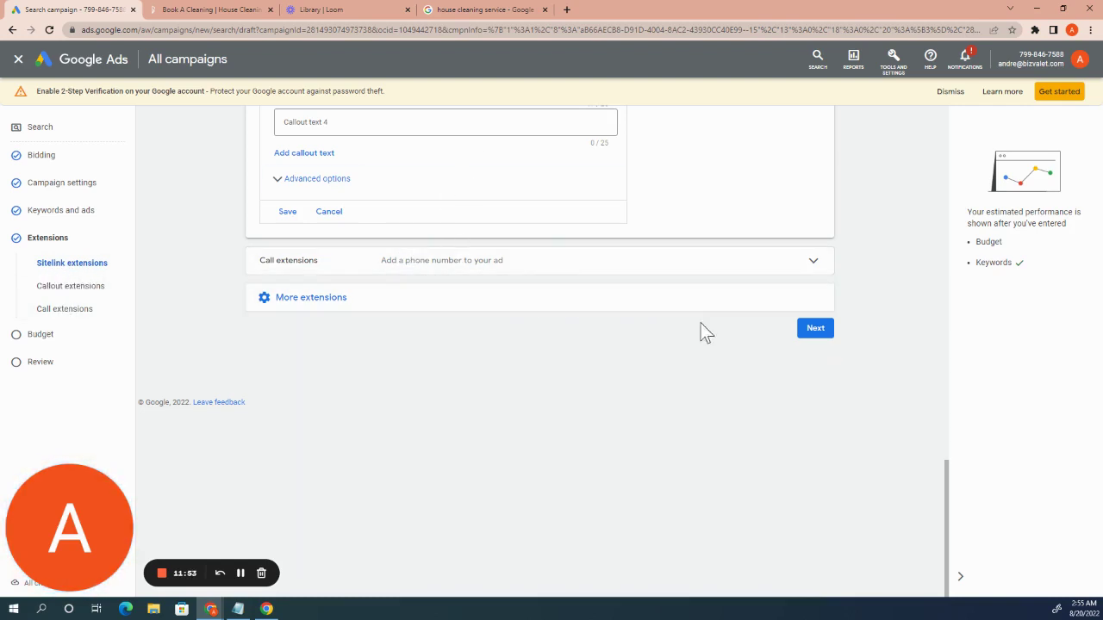
pyautogui.click(822, 335)
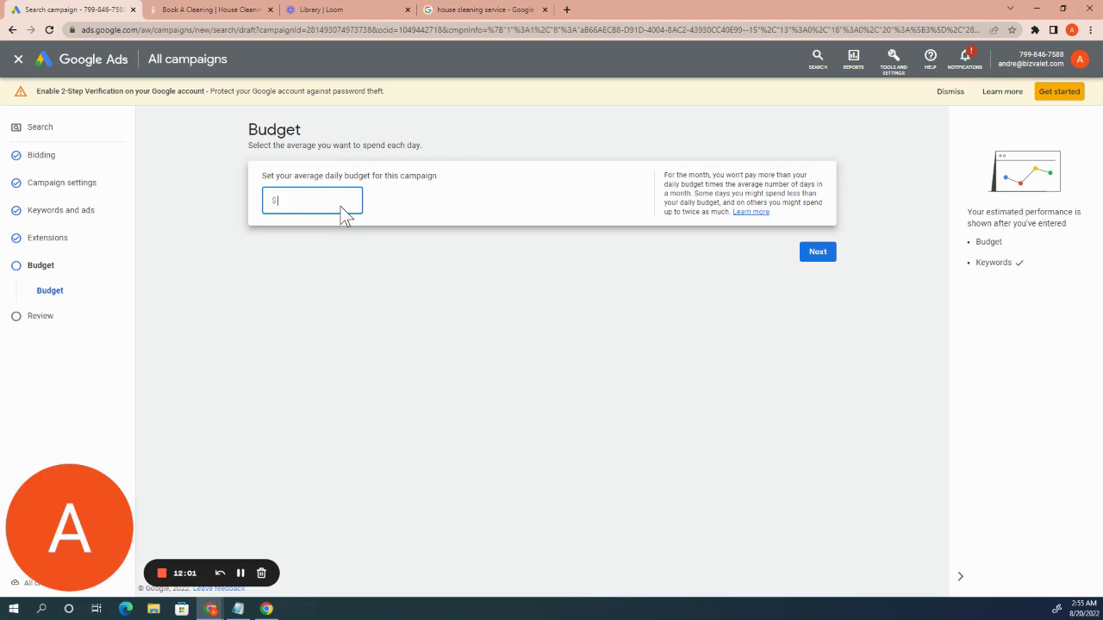
pyautogui.write('50')
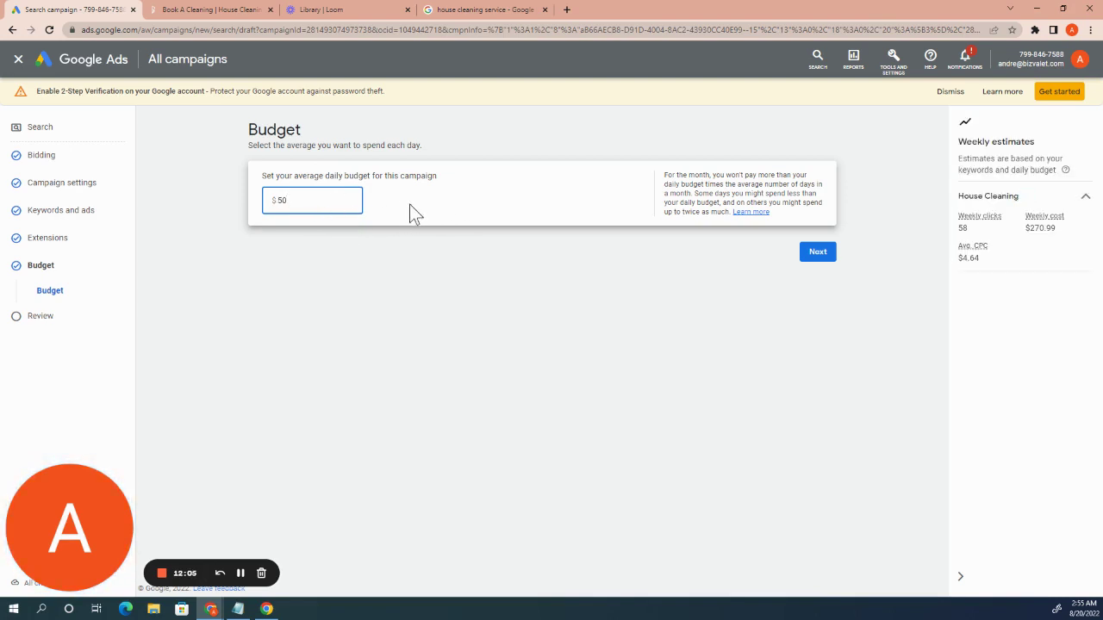
pyautogui.doubleClick(338, 201)
pyautogui.press('BackSpace')
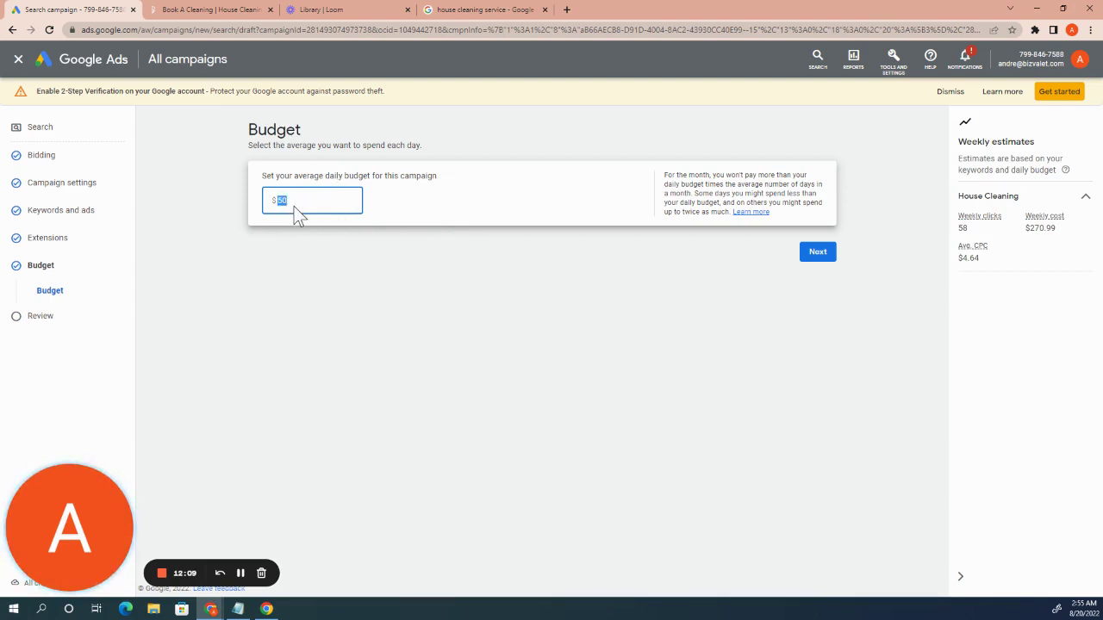
pyautogui.hotkey('ctrl', 'z')
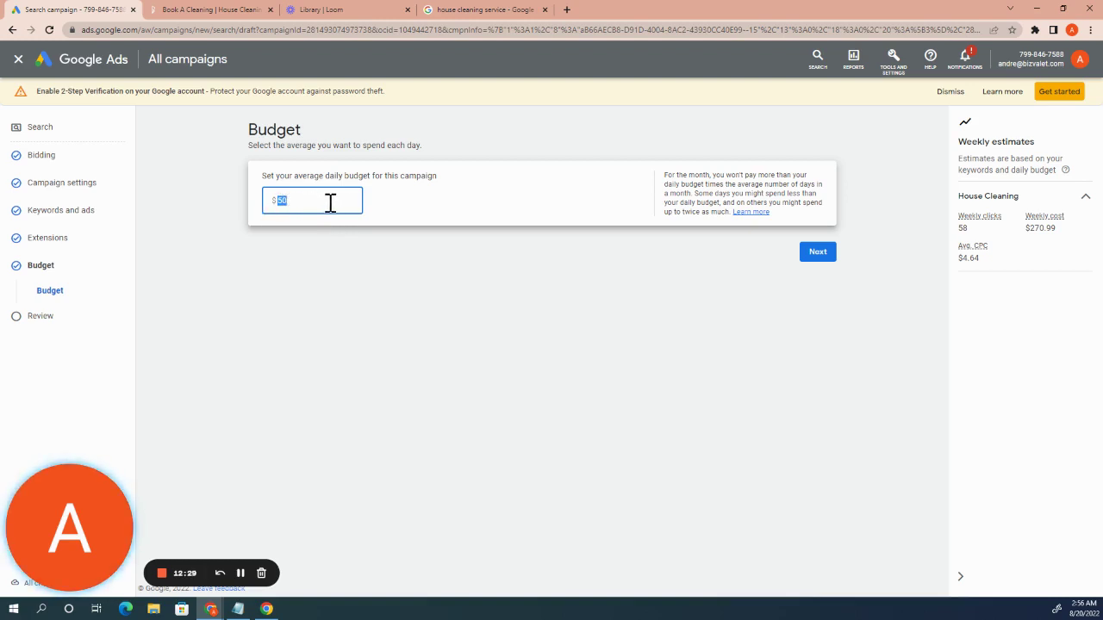
# - Continue to the campaign review, check the settings, keywords, ads, extensions and budget, and publish the campaign
pyautogui.click(816, 259)
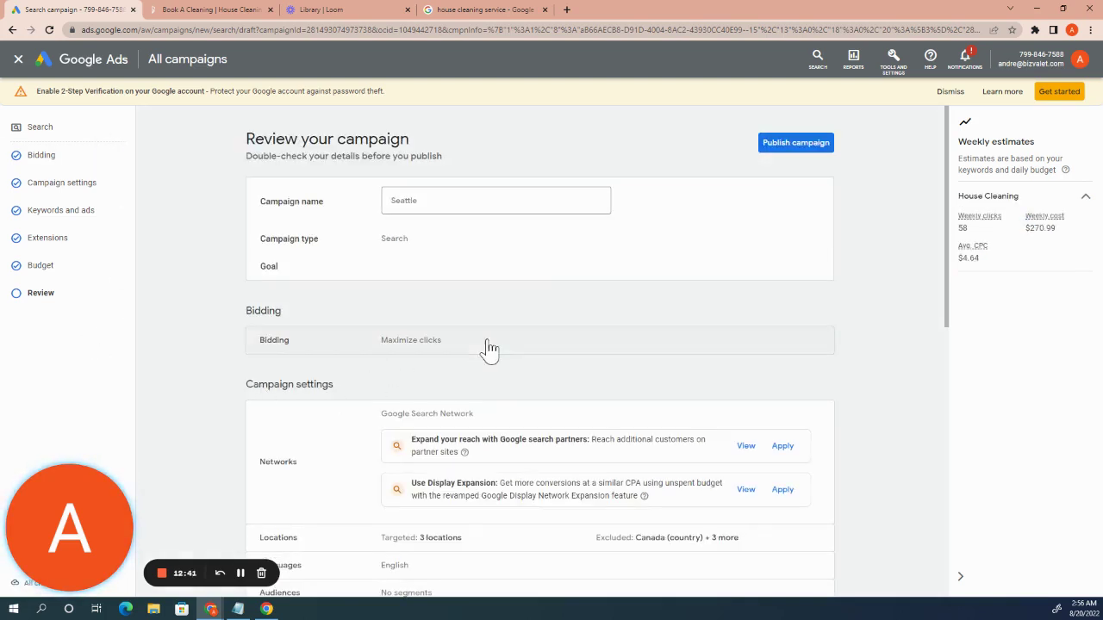
pyautogui.scroll(-1, 487, 345)
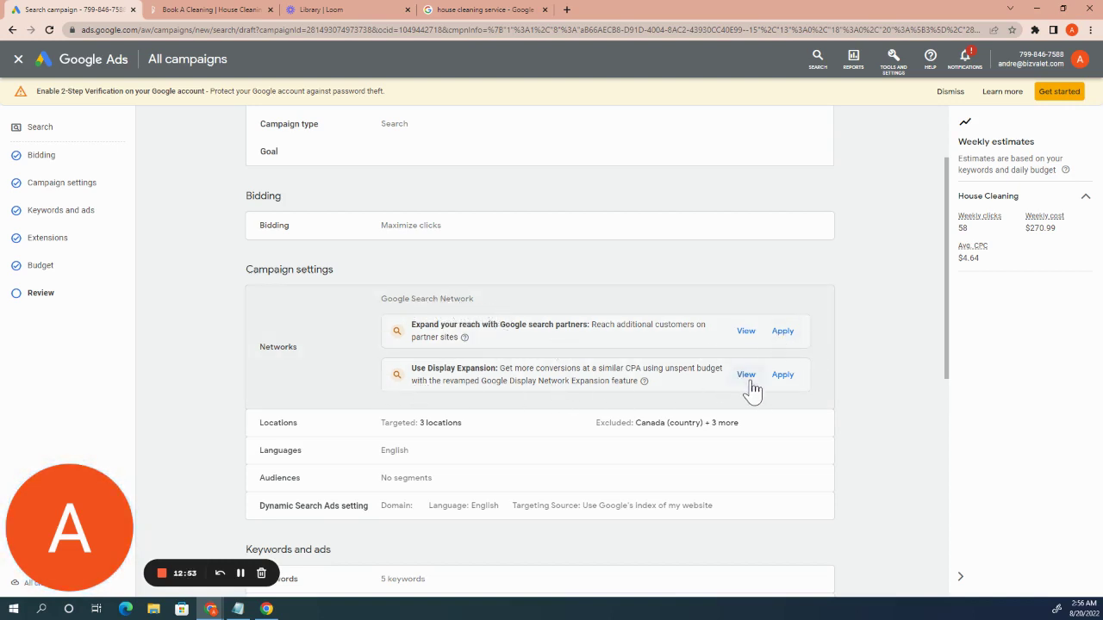
pyautogui.scroll(-2, 751, 384)
pyautogui.scroll(-3, 691, 284)
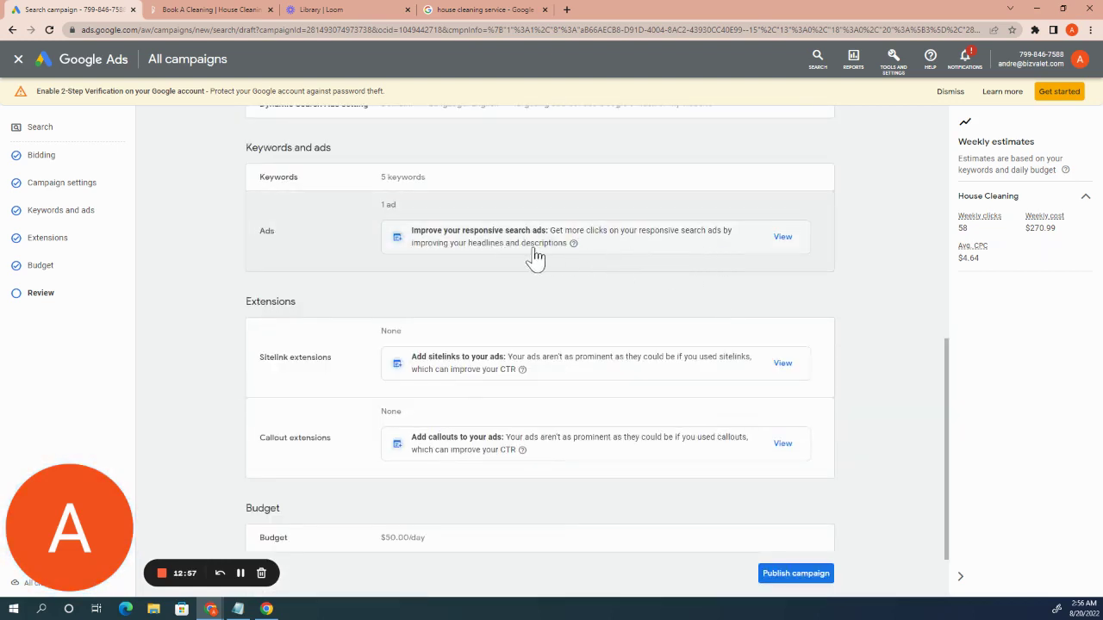
pyautogui.scroll(-1, 738, 301)
pyautogui.scroll(1, 733, 288)
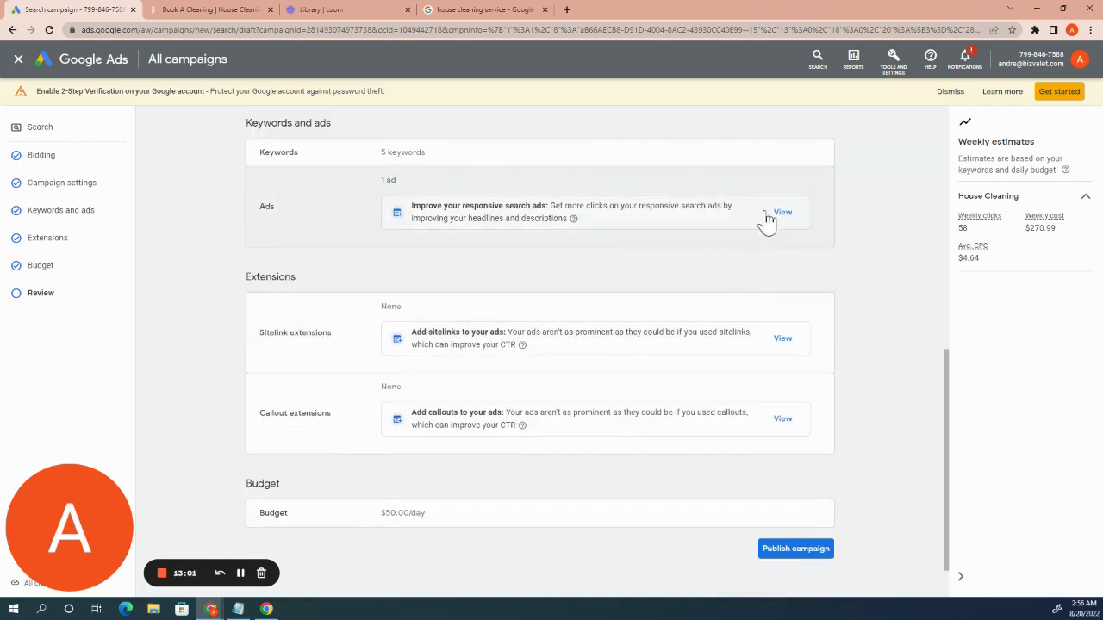
pyautogui.scroll(-1, 741, 244)
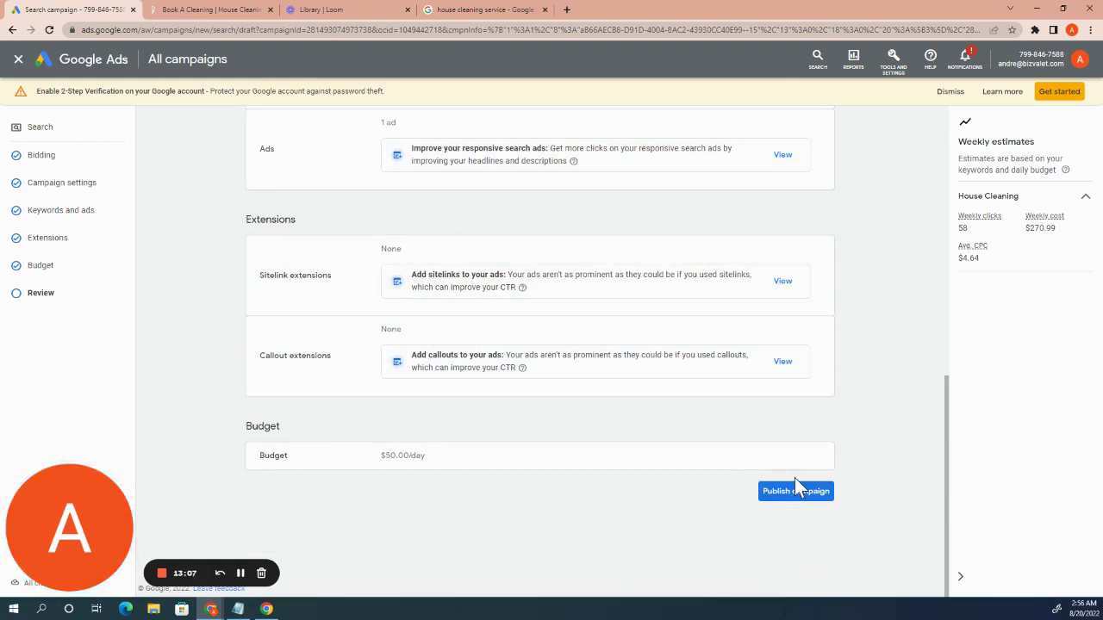
pyautogui.click(794, 498)
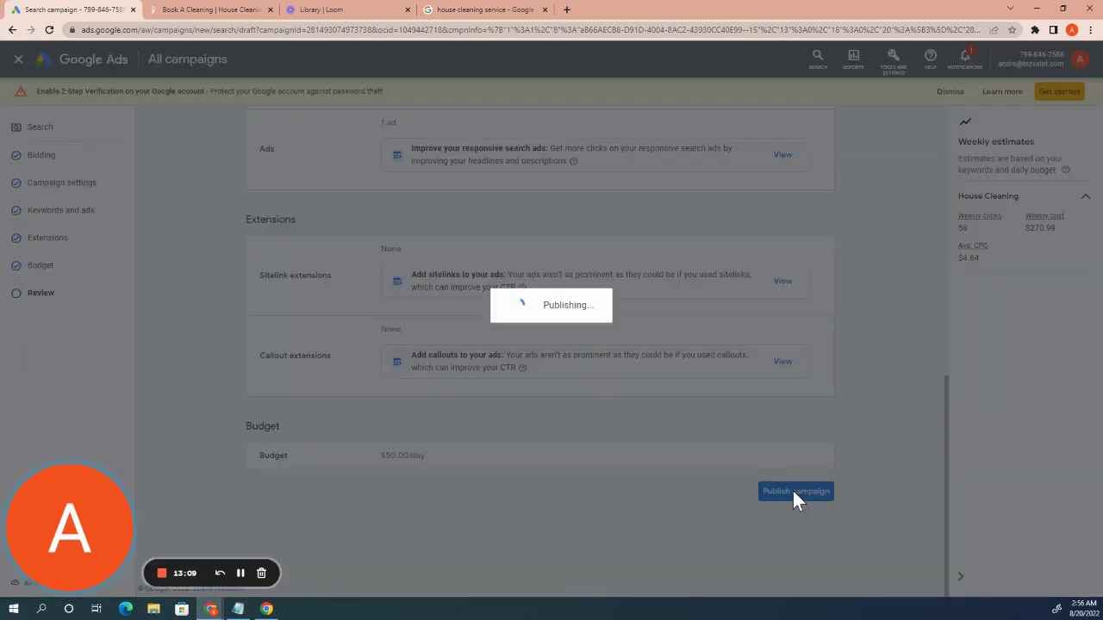
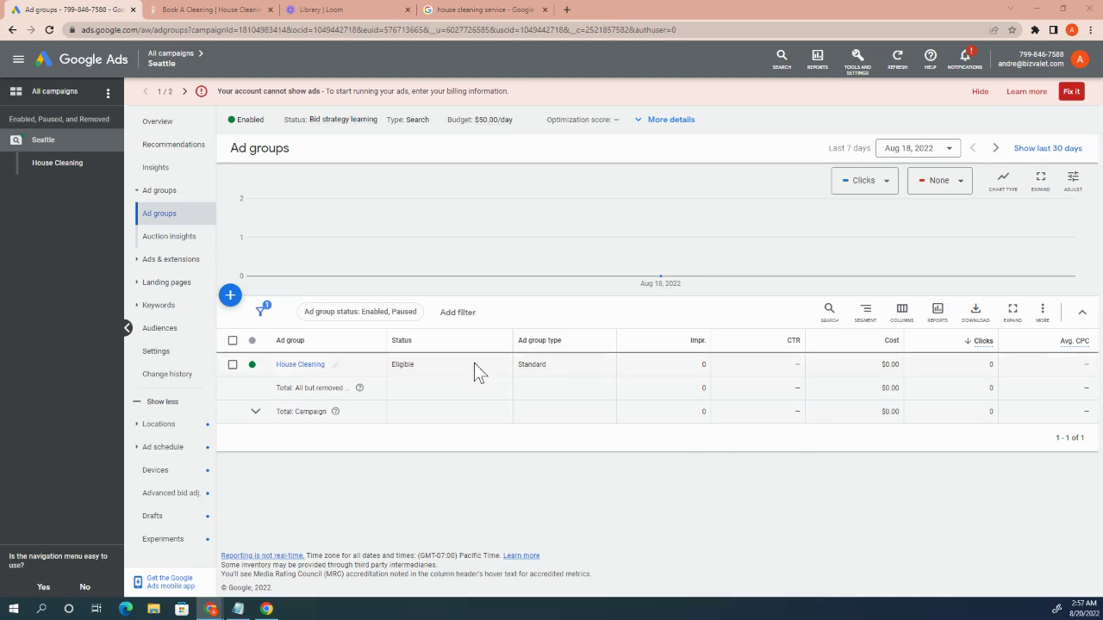
# - Start a new standard ad group in the Seattle campaign and name it "Maid Service"
pyautogui.click(230, 295)
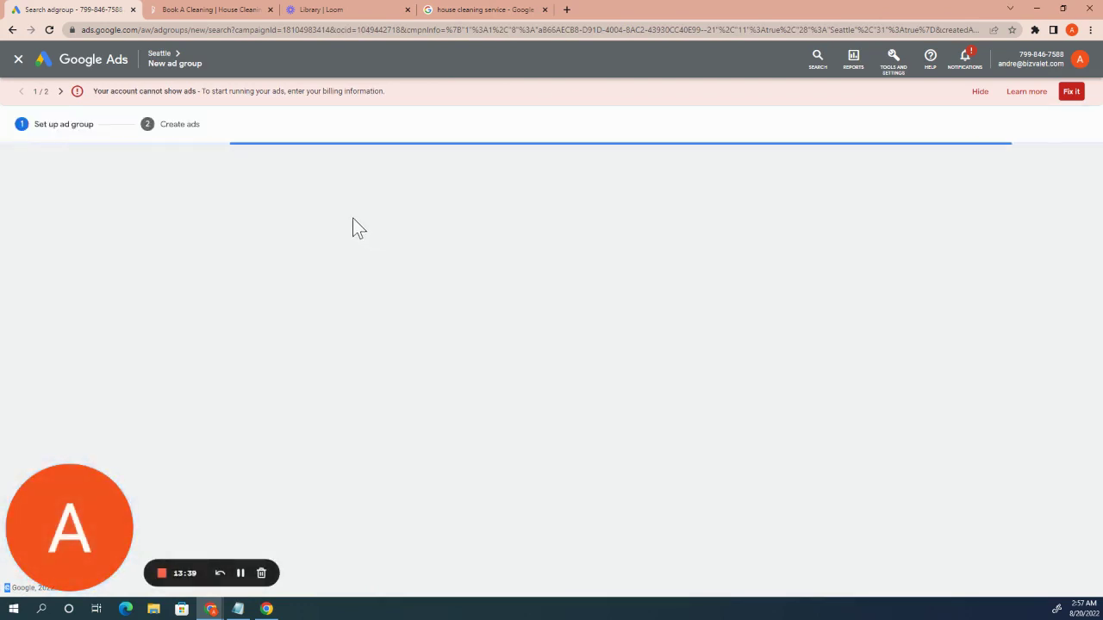
pyautogui.tripleClick(356, 271)
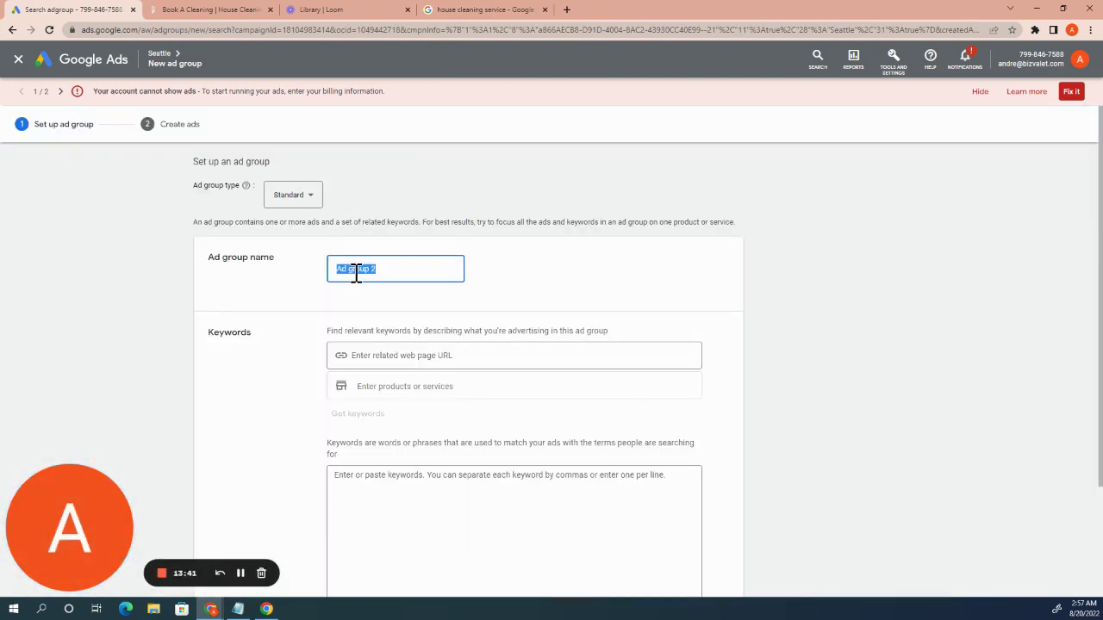
pyautogui.write('Maids')
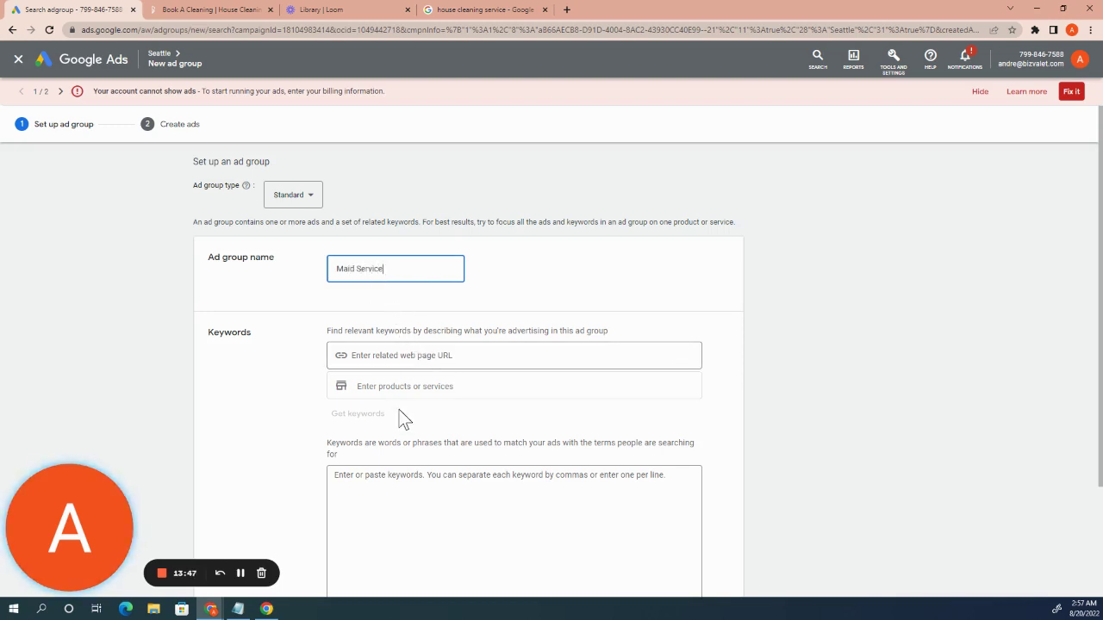
pyautogui.scroll(-2, 402, 418)
pyautogui.scroll(1, 401, 410)
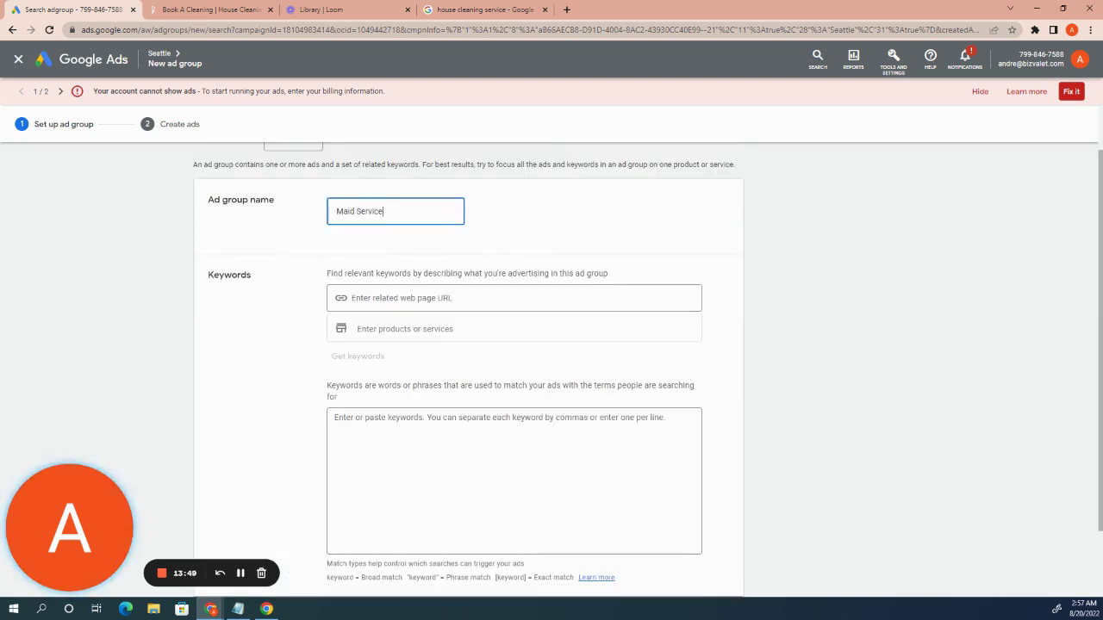
# - Enter the phrase-match keywords "maid service", "maid cleaning" and "house maid" for the ad group, and save to continue to ad creation
pyautogui.click(373, 420)
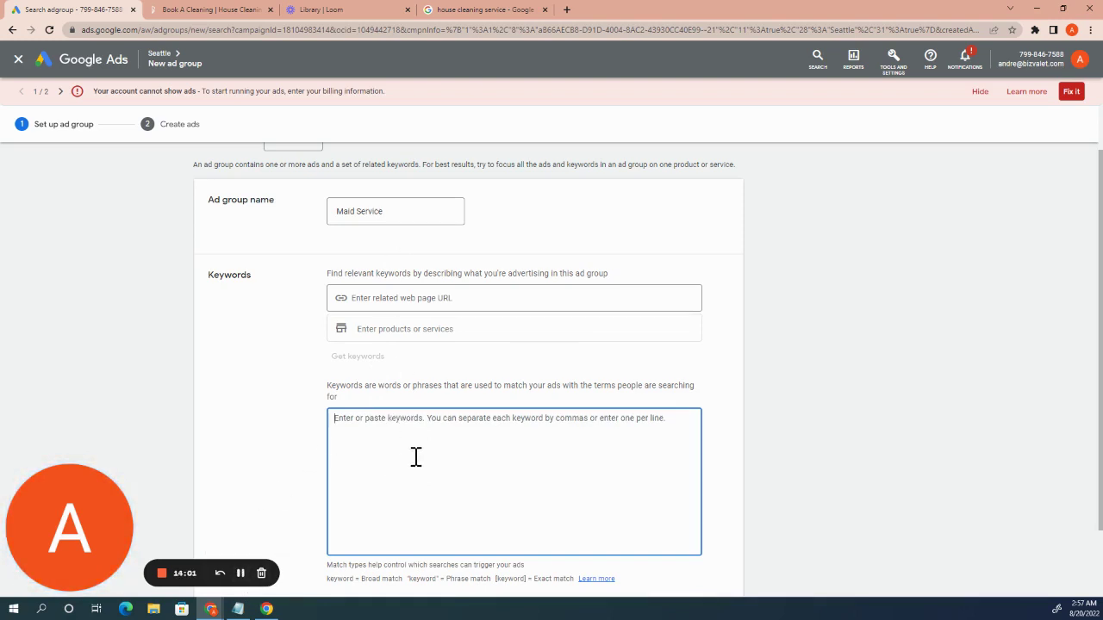
pyautogui.scroll(-1, 413, 457)
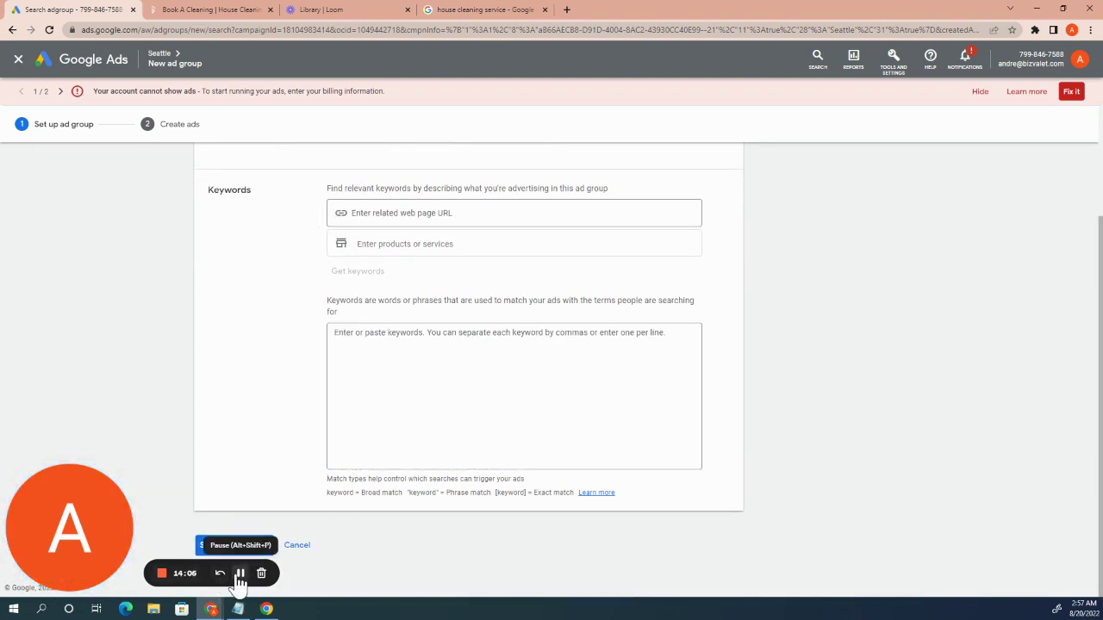
pyautogui.click(239, 575)
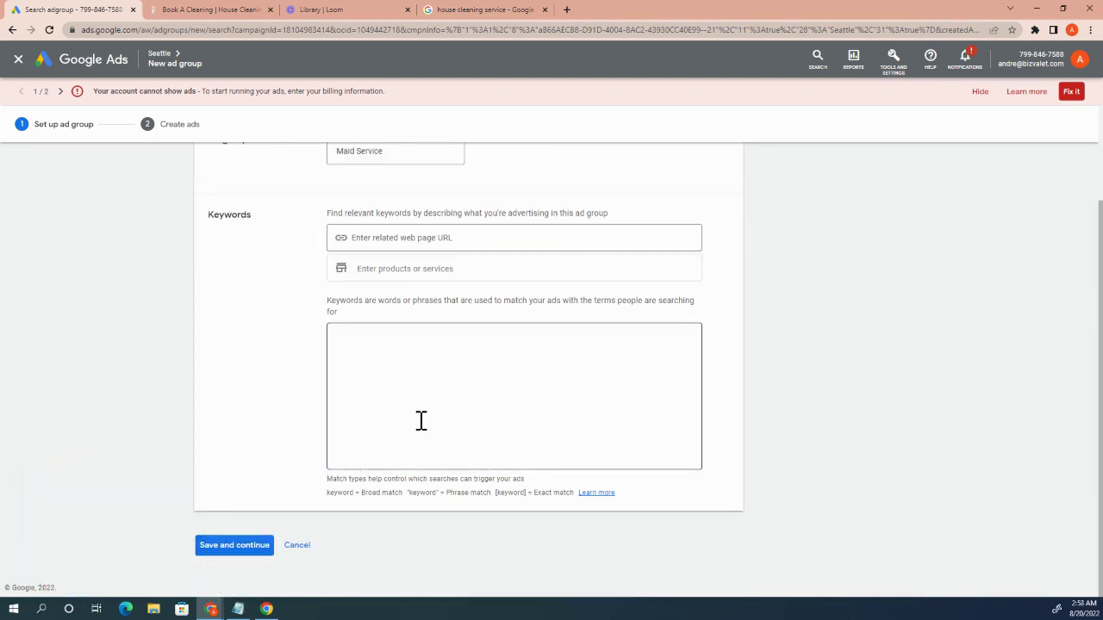
pyautogui.click(420, 420)
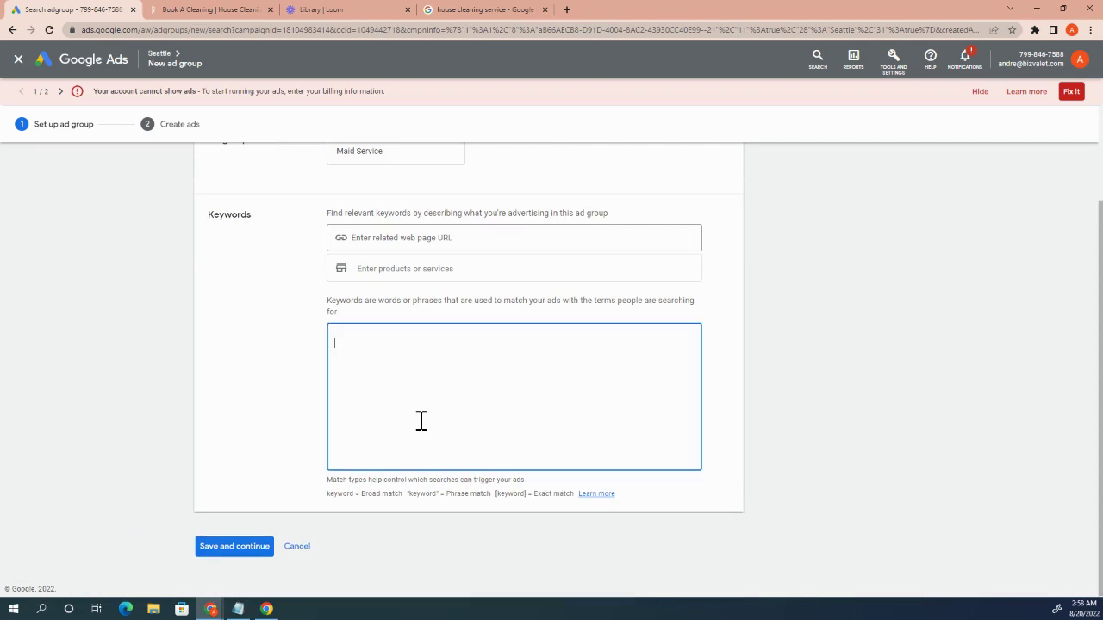
pyautogui.write('"maid service" "maid cleaning" "house maid"')
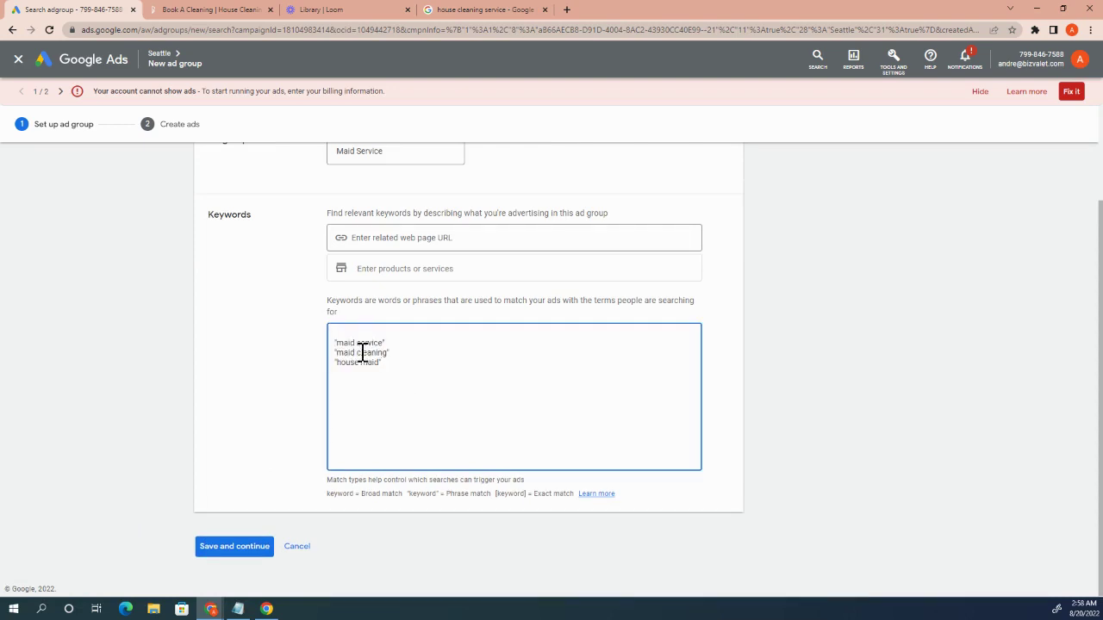
pyautogui.scroll(2, 382, 354)
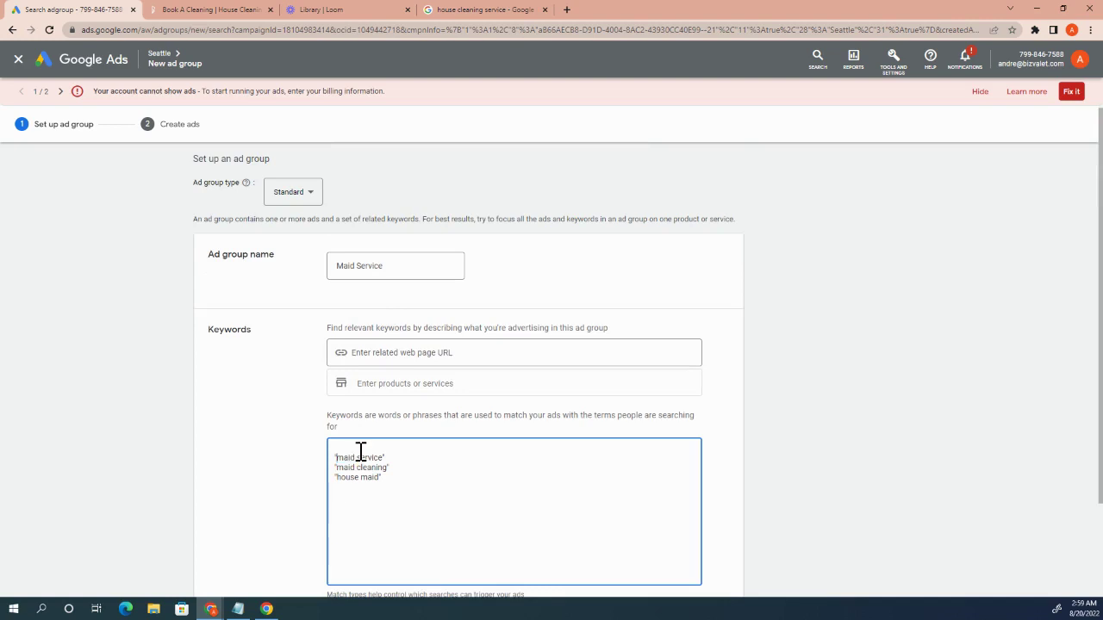
pyautogui.press('BackSpace')
pyautogui.scroll(-2, 358, 466)
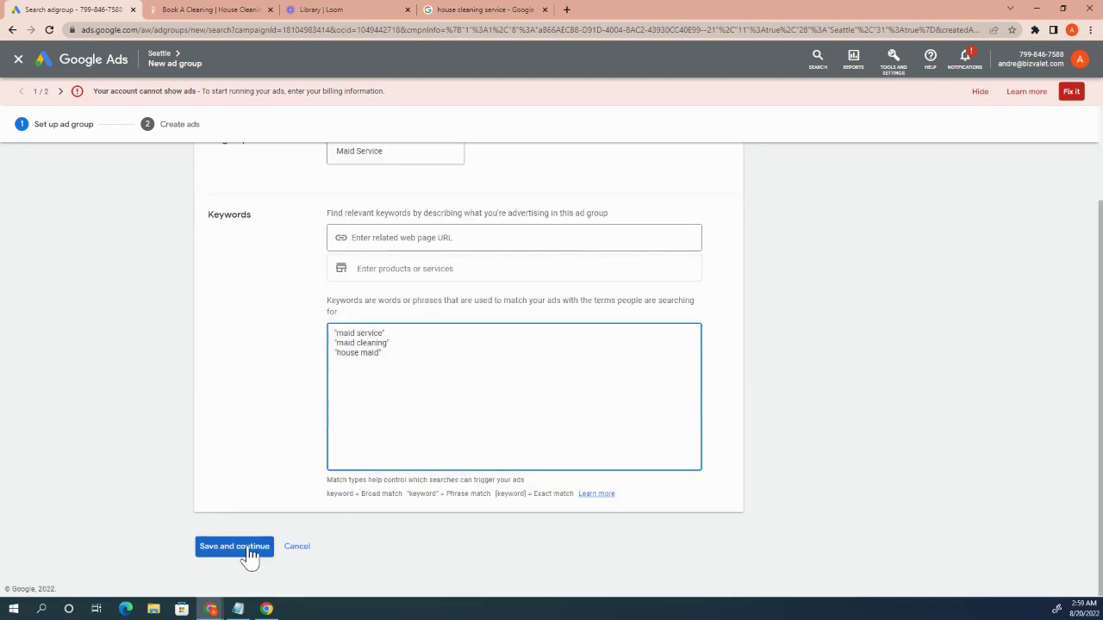
pyautogui.click(249, 549)
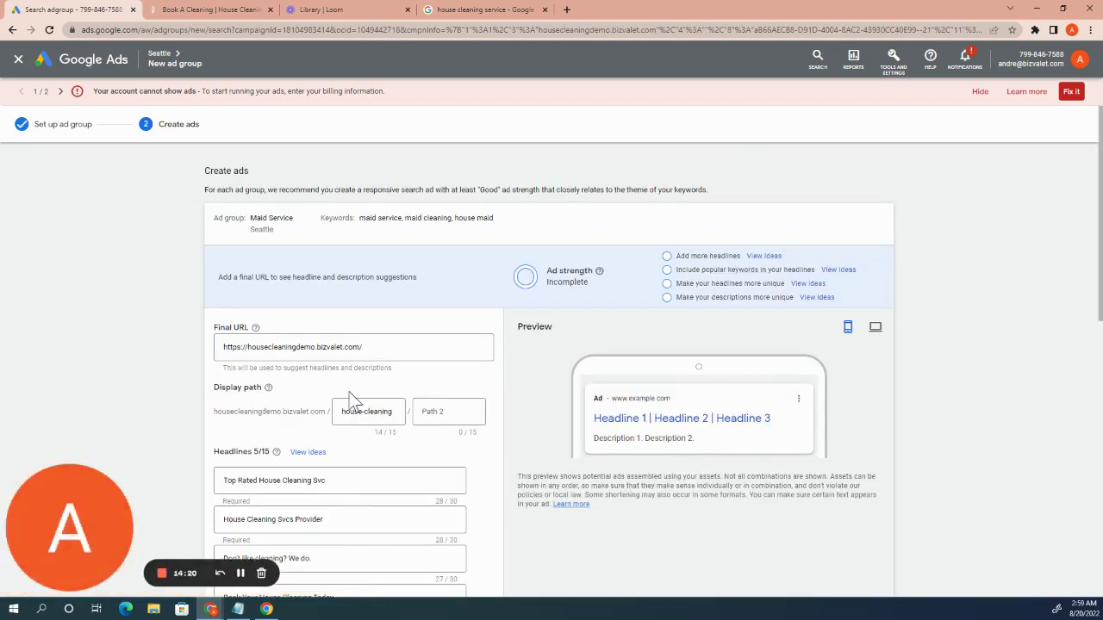
# - Replace the first display path segment of the Maid Service ad with "maid-service"
pyautogui.scroll(-1, 361, 345)
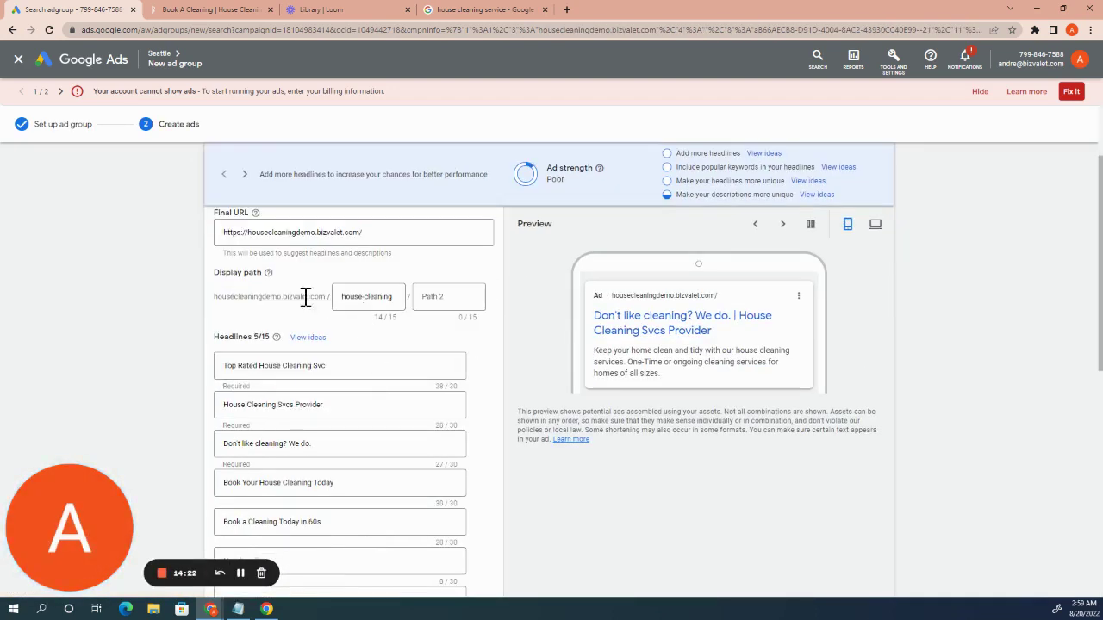
pyautogui.click(396, 296)
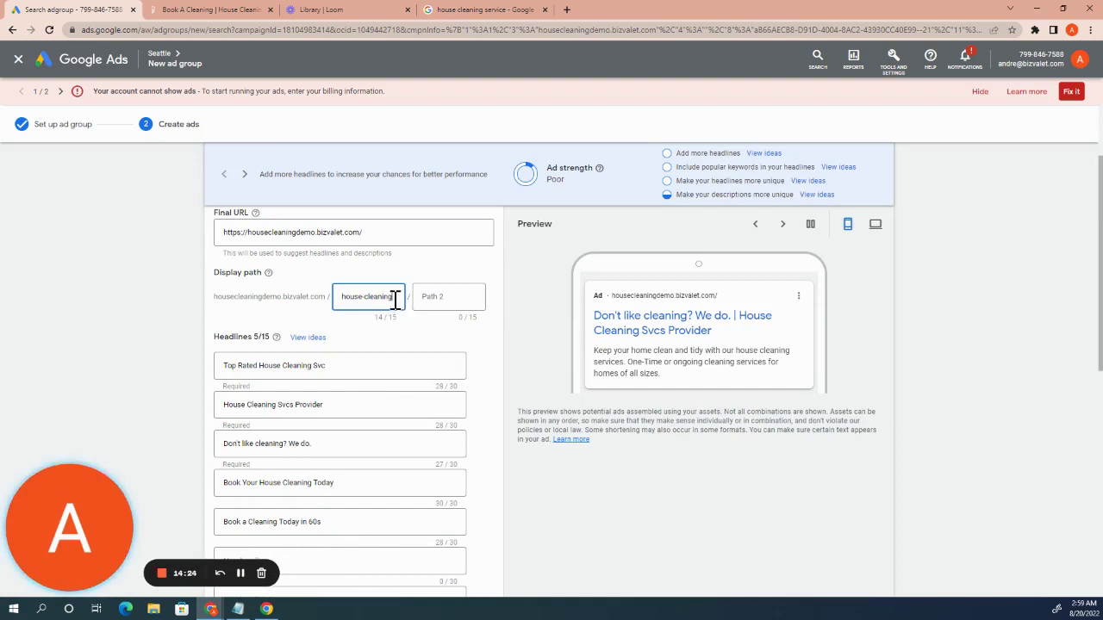
pyautogui.tripleClick(379, 296)
pyautogui.write('maid0')
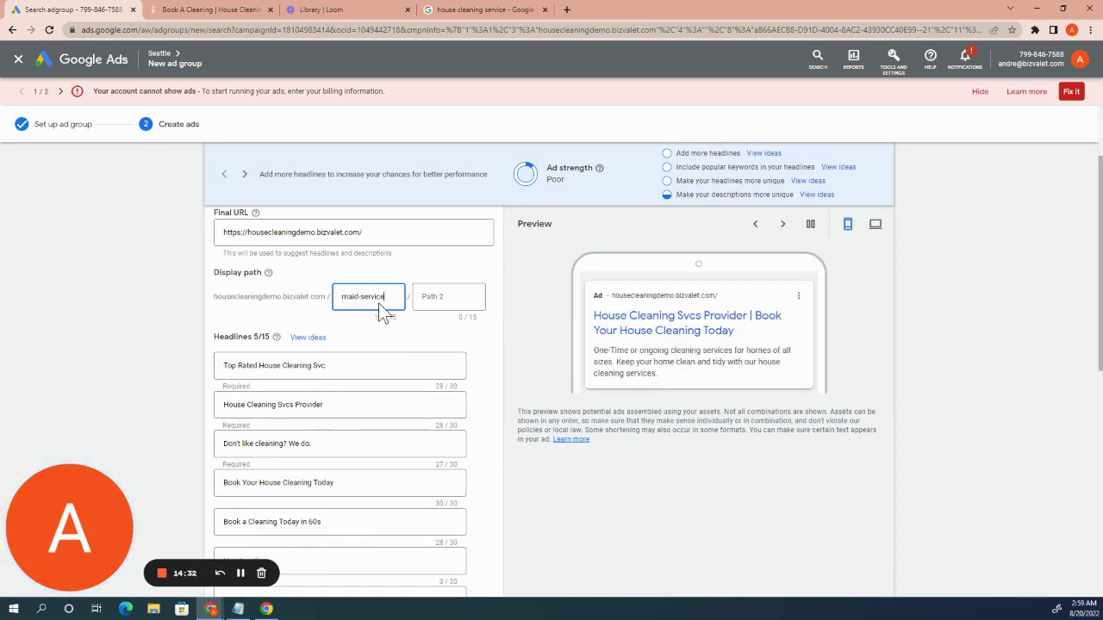
# - Place the text cursor right after "House" in the first headline of the Maid Service ad
pyautogui.scroll(-1, 276, 439)
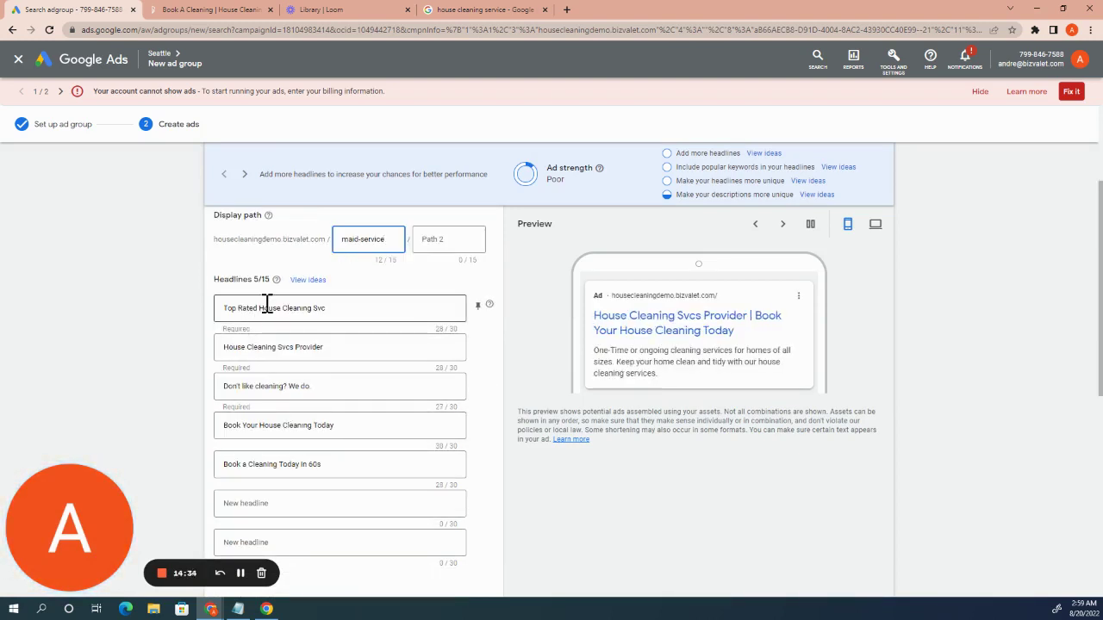
pyautogui.scroll(-2, 343, 308)
pyautogui.scroll(1, 374, 364)
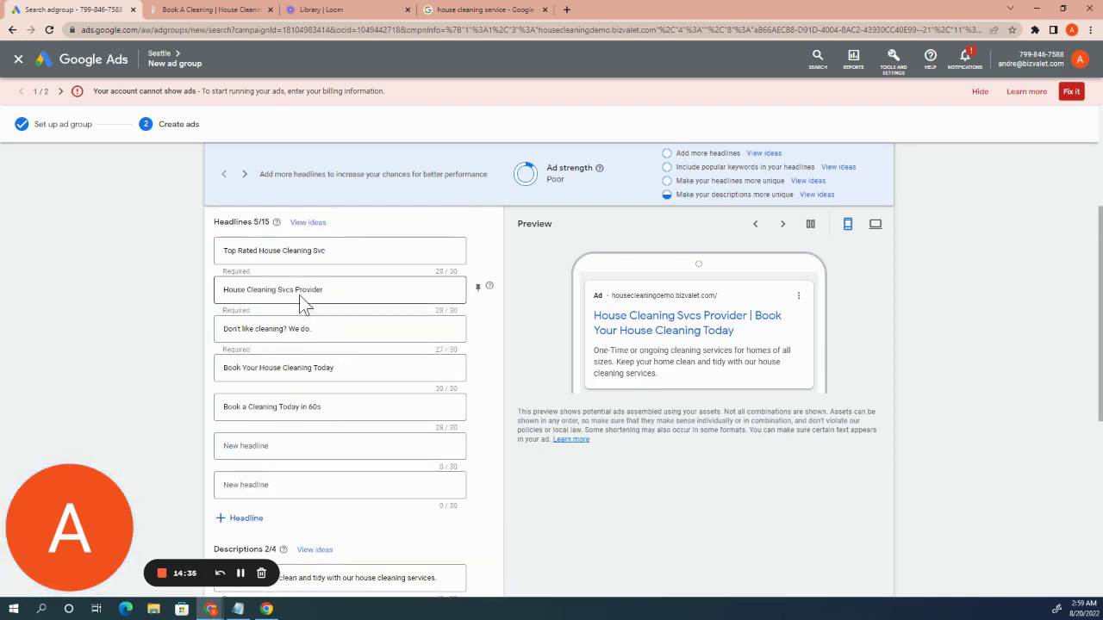
pyautogui.click(282, 250)
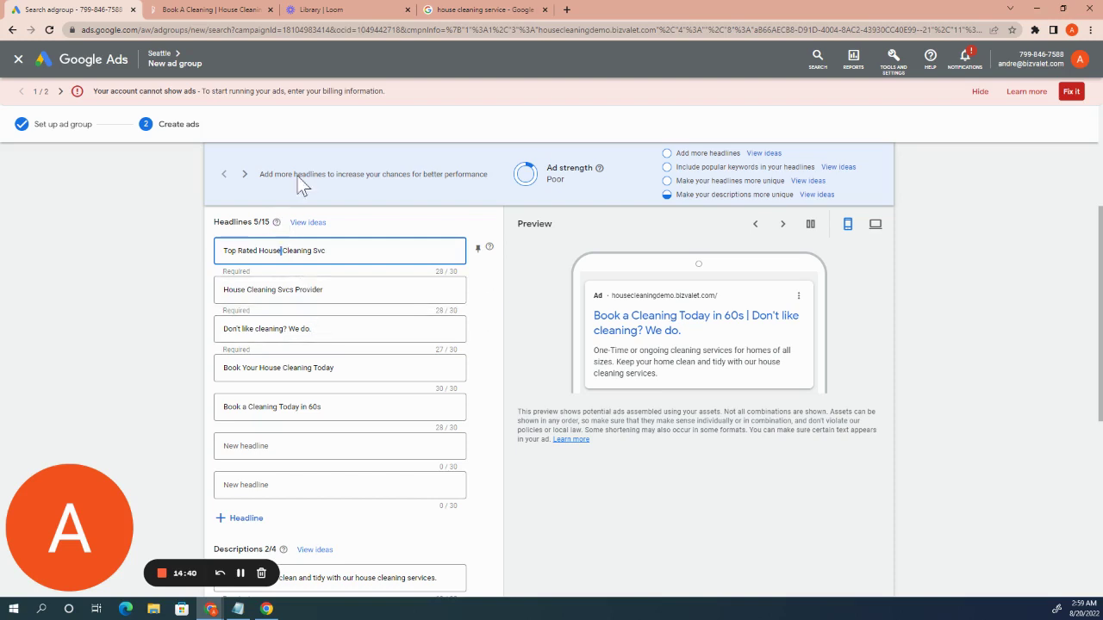
# - Search Google for "maid service" and look over the wording of the ads competing companies run
pyautogui.click(465, 8)
pyautogui.tripleClick(192, 68)
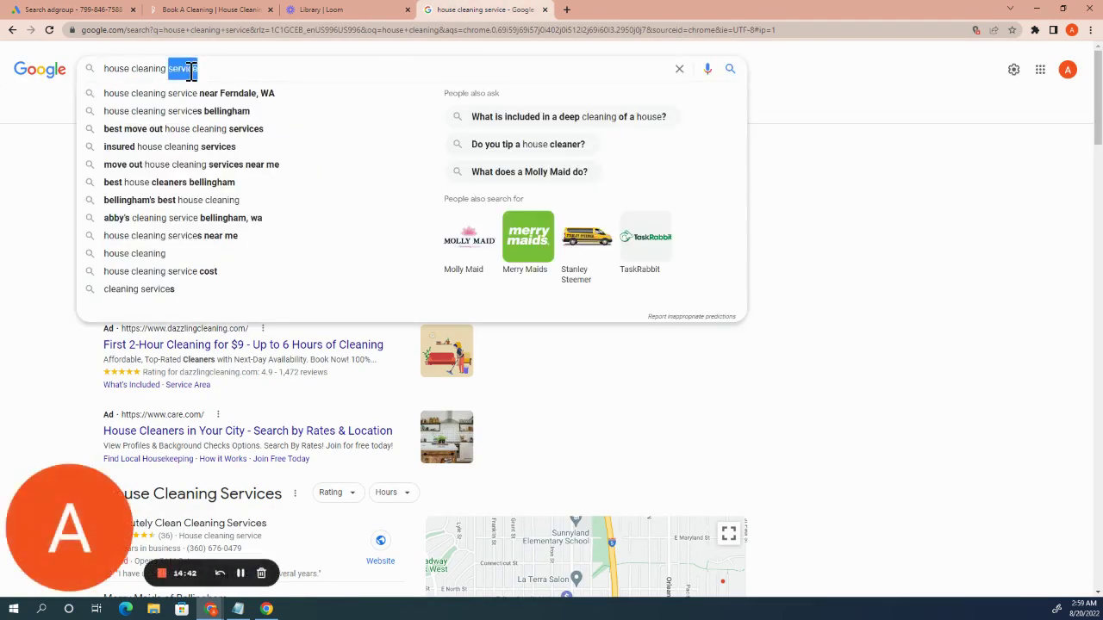
pyautogui.write('maid service')
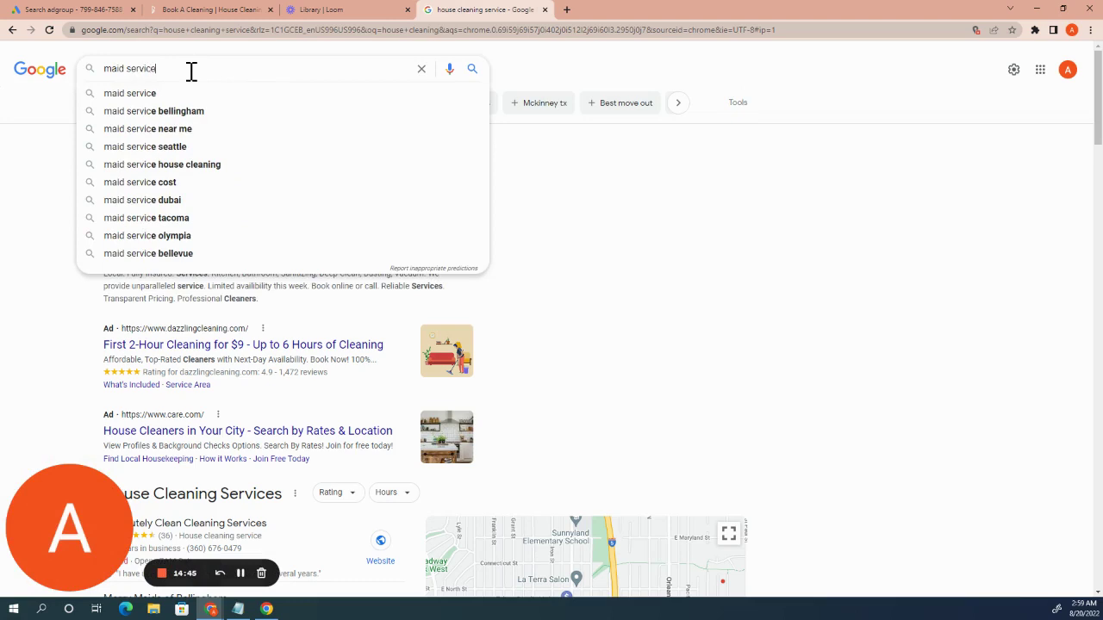
pyautogui.press('Return')
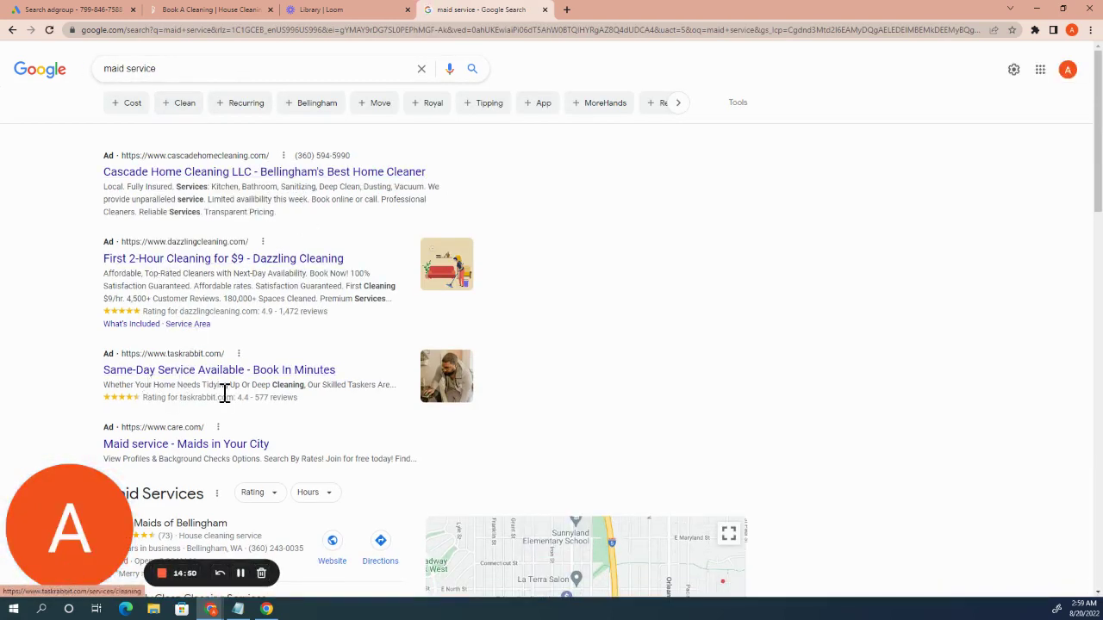
pyautogui.scroll(-1, 185, 404)
pyautogui.scroll(1, 184, 239)
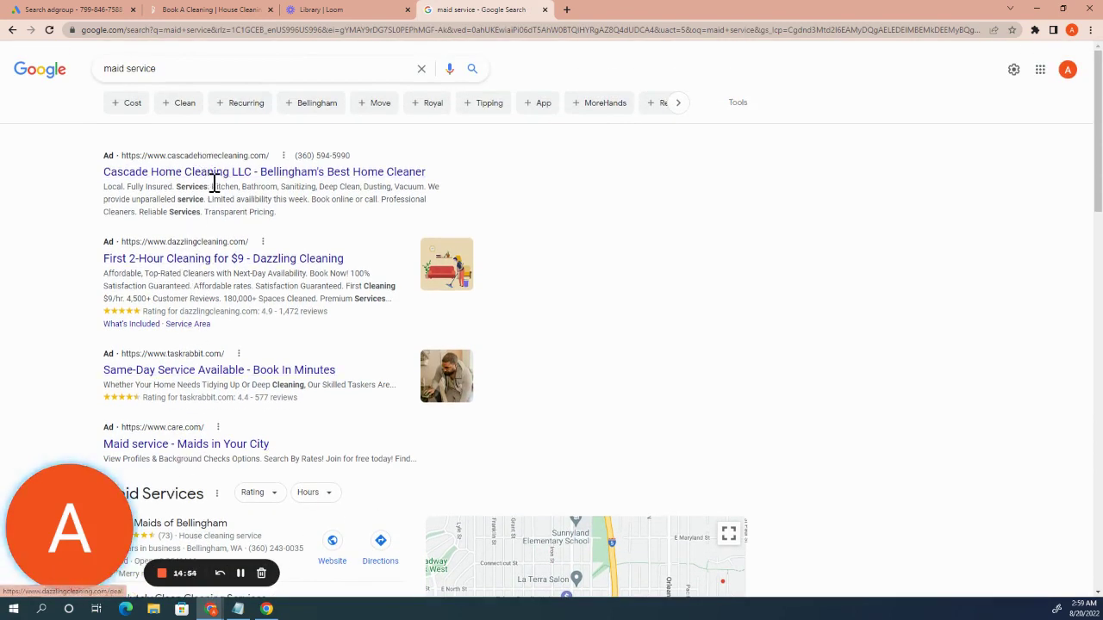
# - Return to the Google Ads ad group page and change the first headline to "Top Rated Maid Service"
pyautogui.click(82, 10)
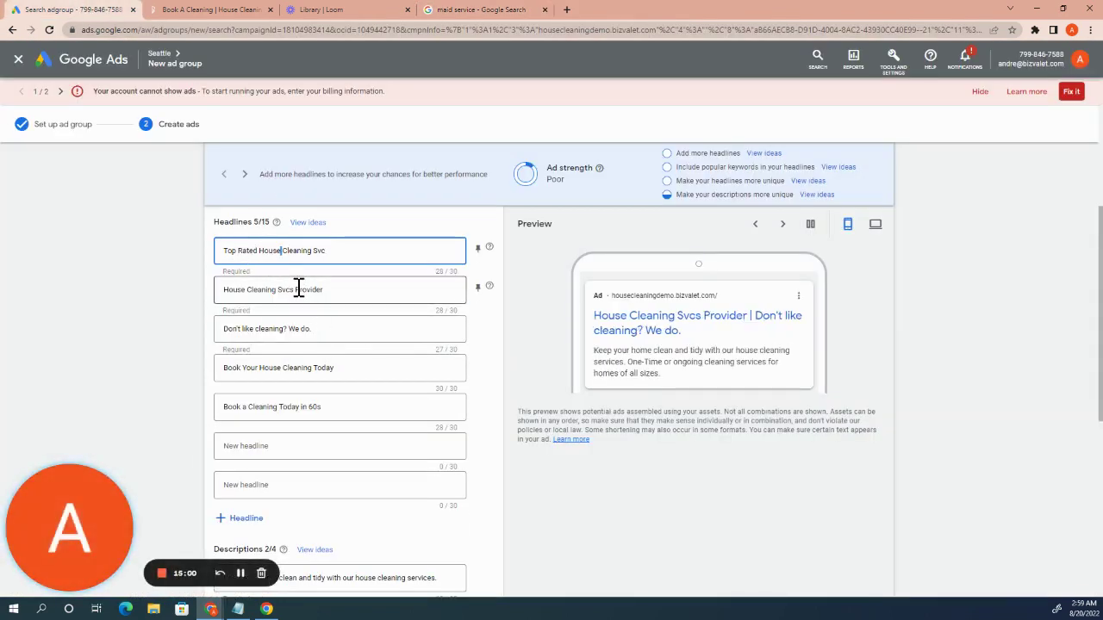
pyautogui.press('BackSpace')
pyautogui.press('BackSpace')
pyautogui.press('BackSpace')
pyautogui.press('BackSpace')
pyautogui.press('BackSpace')
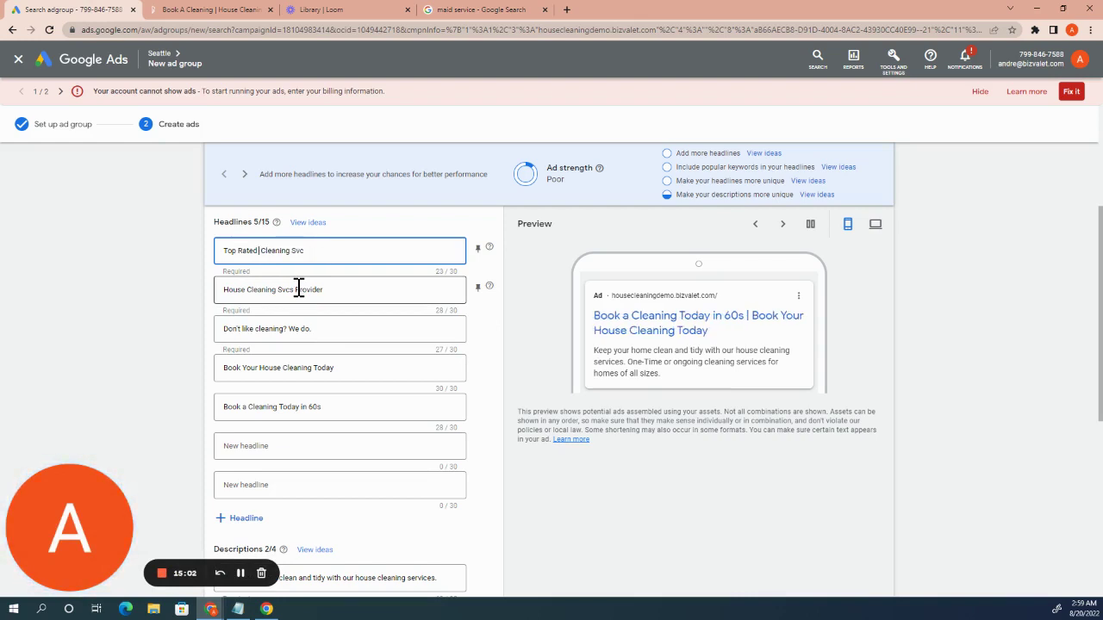
pyautogui.write('Maid')
pyautogui.press('Delete')
pyautogui.press('Delete')
pyautogui.press('Delete')
pyautogui.press('Delete')
pyautogui.press('BackSpace')
pyautogui.press('BackSpace')
pyautogui.press('BackSpace')
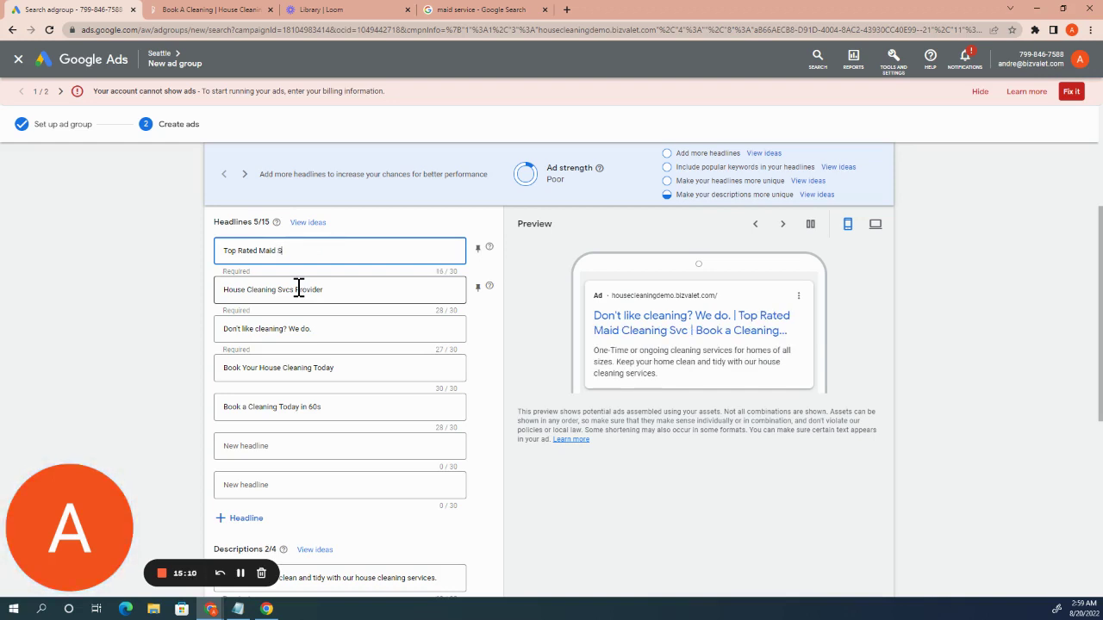
pyautogui.write('Service')
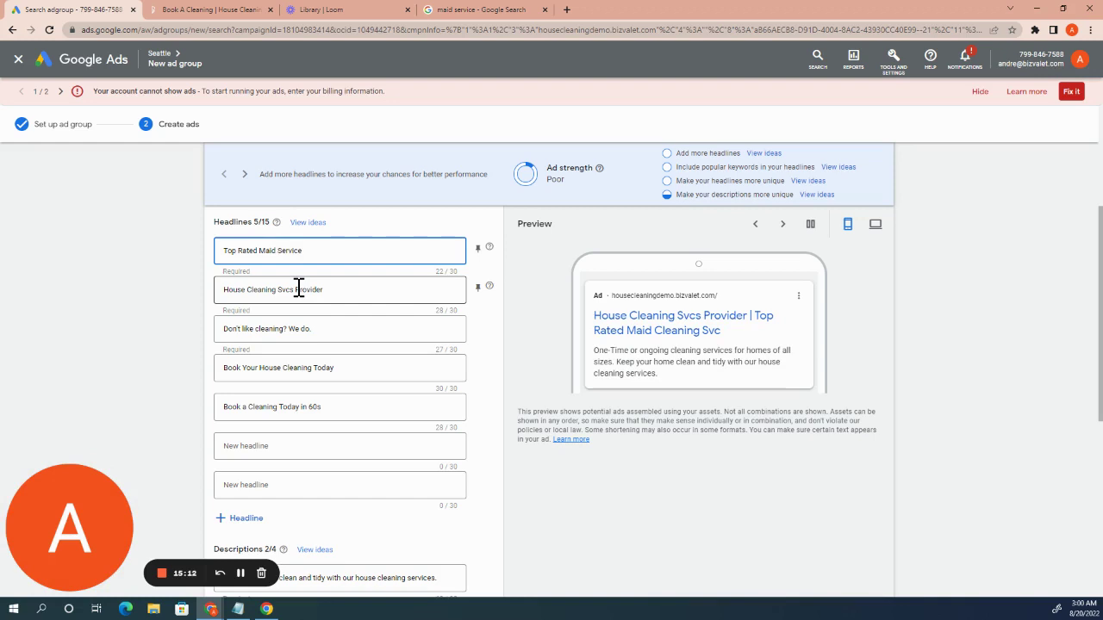
# - Change the second headline to "Maid Services Provider" by replacing the house cleaning wording
pyautogui.click(252, 290)
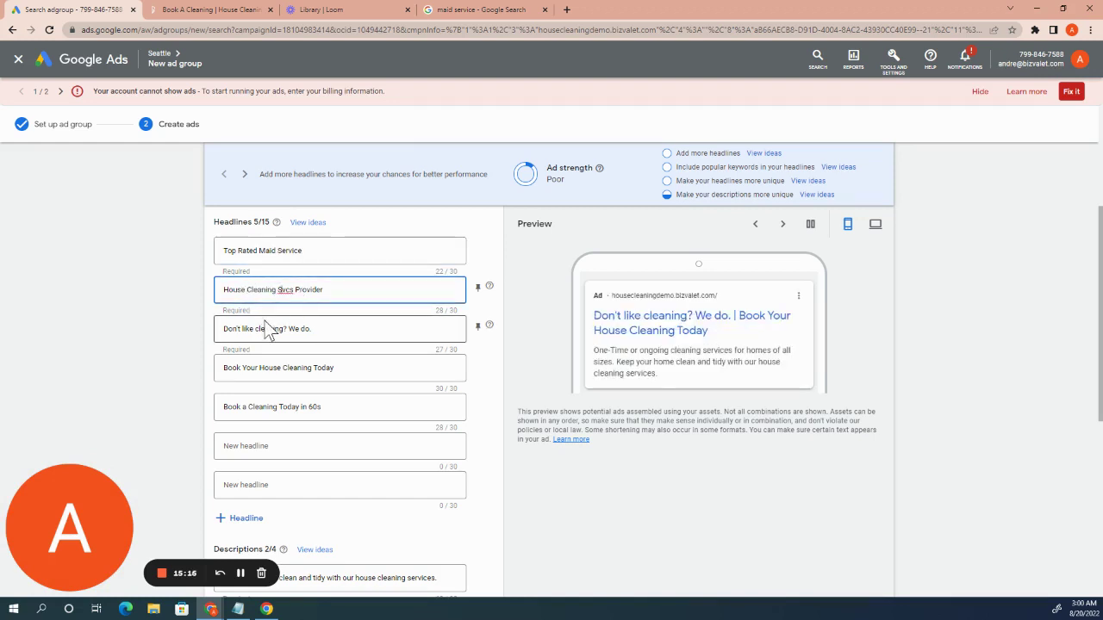
pyautogui.hotkey('ctrl', 'BackSpace')
pyautogui.hotkey('ctrl', 'BackSpace')
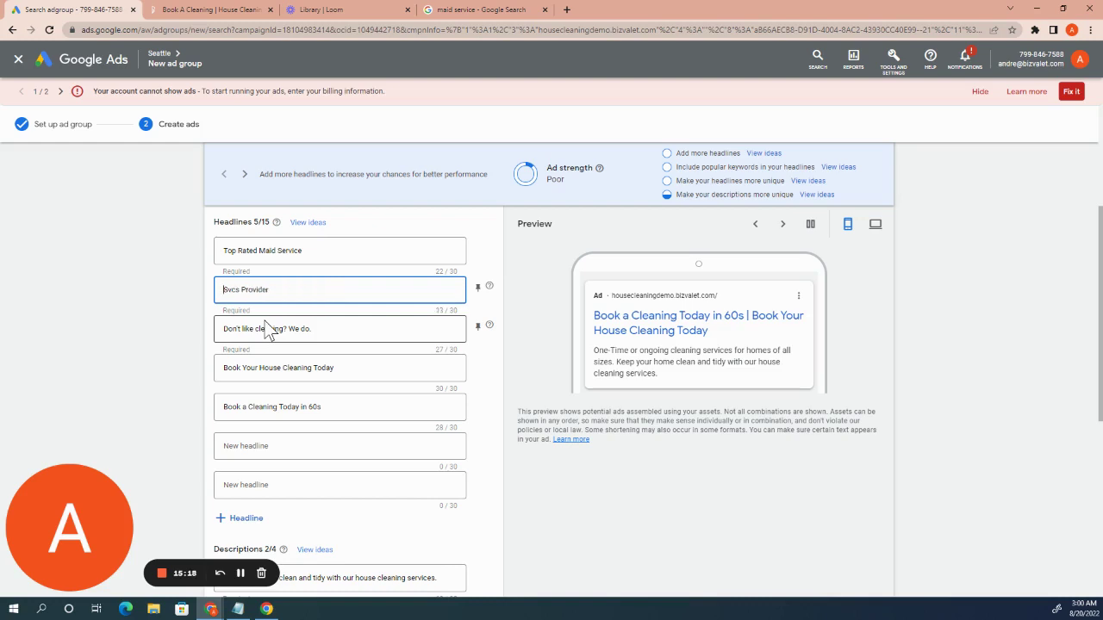
pyautogui.write('Maid Serv')
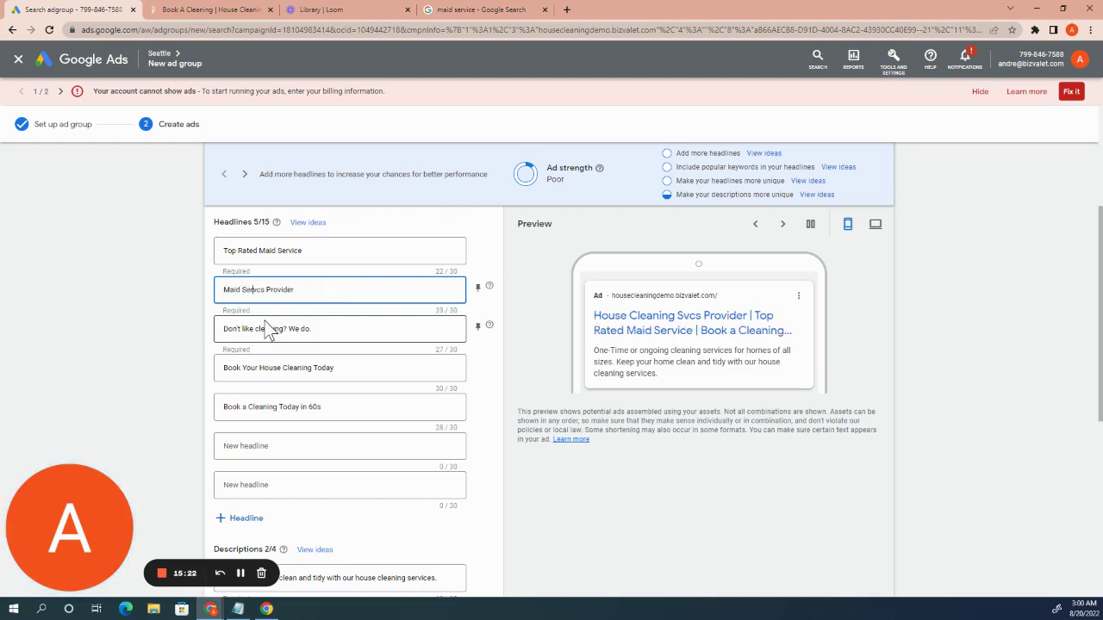
pyautogui.write('ice')
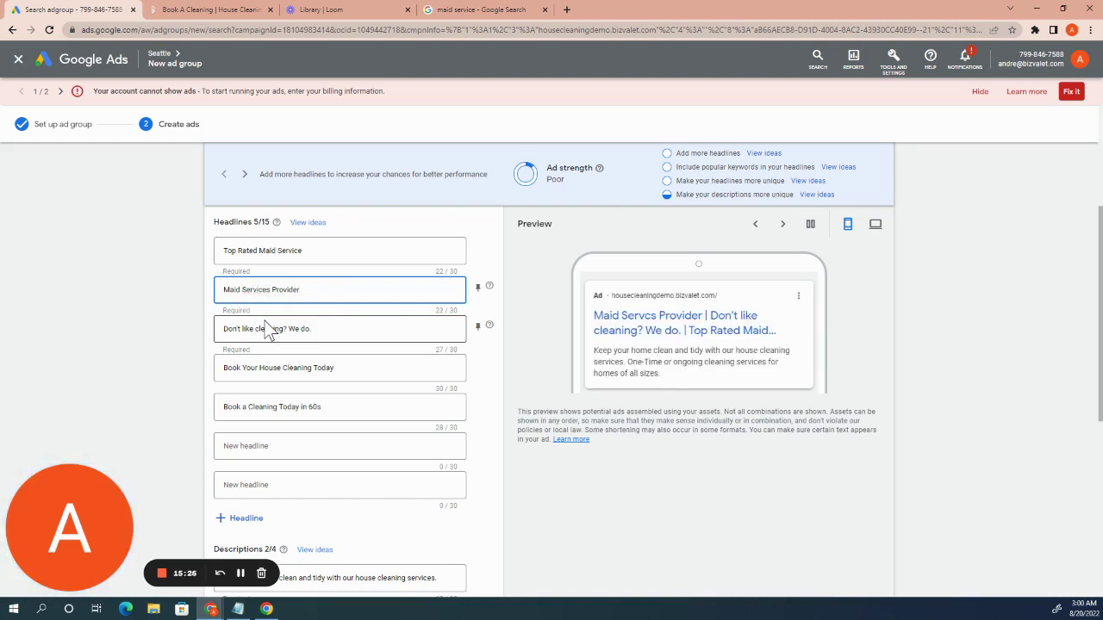
# - Replace the fifth headline of the ad with "Professional Maid Service"
pyautogui.click(317, 331)
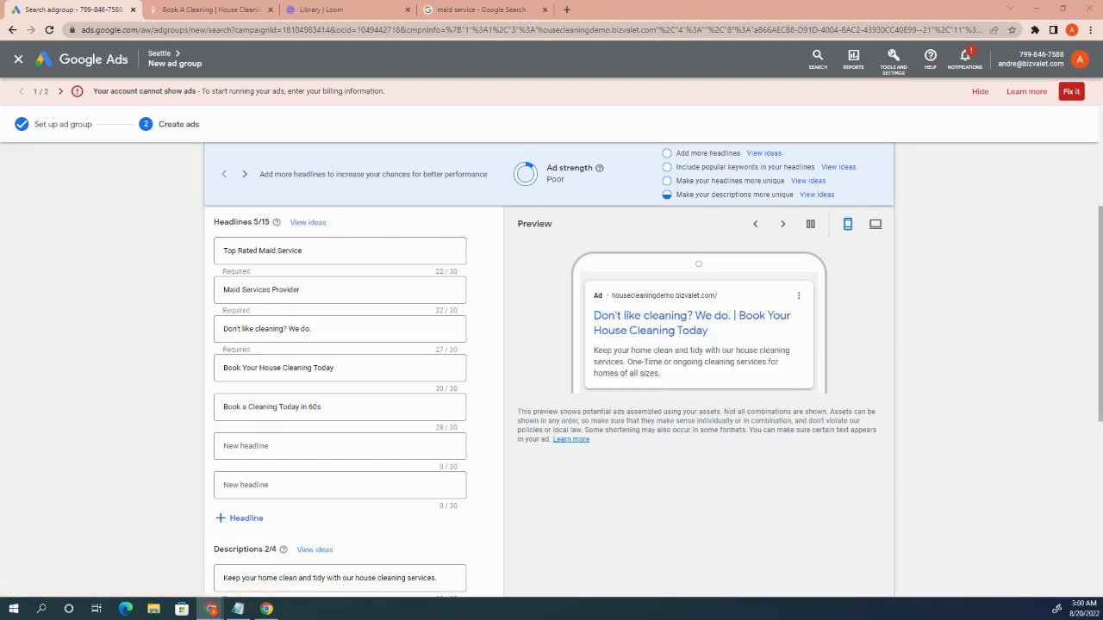
pyautogui.tripleClick(284, 407)
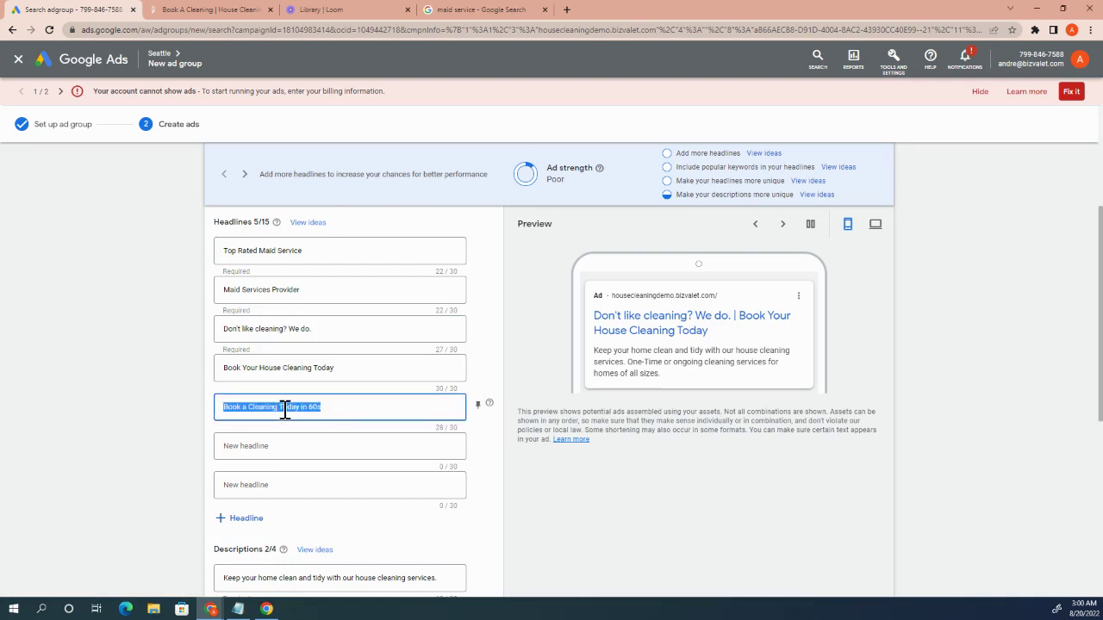
pyautogui.write('Professional Maid Service')
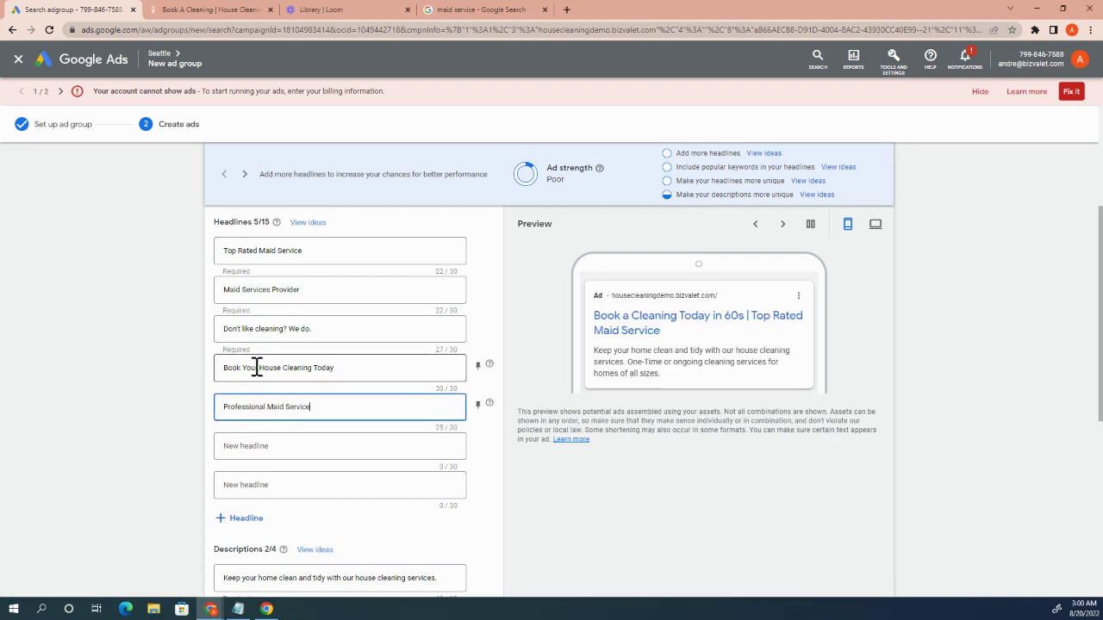
# - Change the fourth headline to "Book Your Maid Service Today" by replacing the words "House Cleaning"
pyautogui.moveTo(260, 368); pyautogui.dragTo(281, 368)
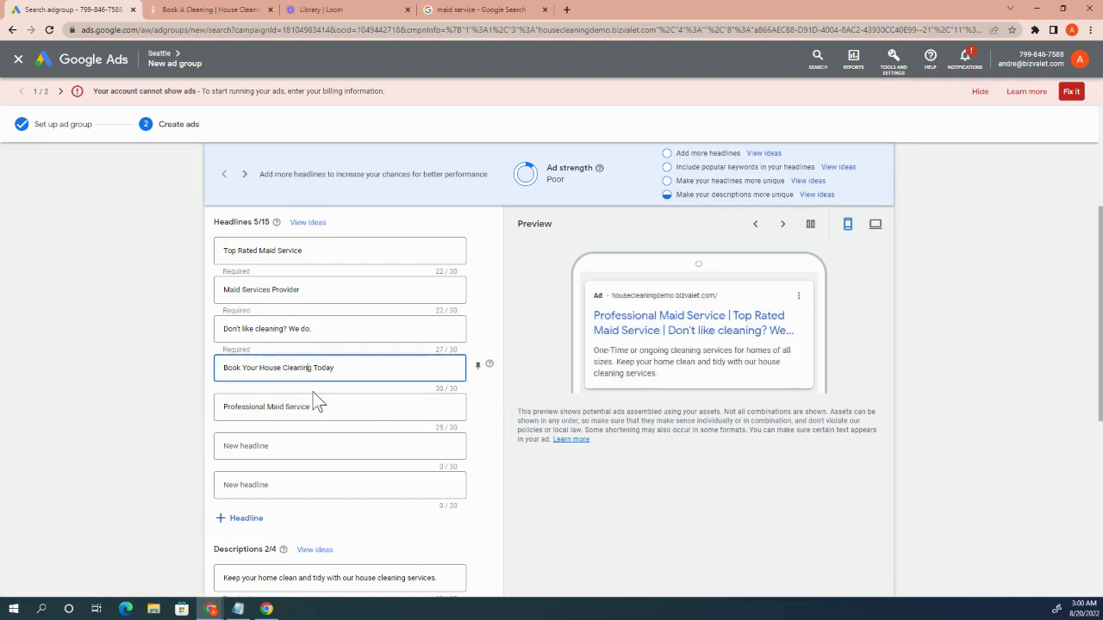
pyautogui.press('BackSpace')
pyautogui.press('BackSpace')
pyautogui.press('BackSpace')
pyautogui.press('BackSpace')
pyautogui.press('BackSpace')
pyautogui.press('BackSpace')
pyautogui.press('BackSpace')
pyautogui.press('BackSpace')
pyautogui.press('BackSpace')
pyautogui.press('BackSpace')
pyautogui.write('Maid')
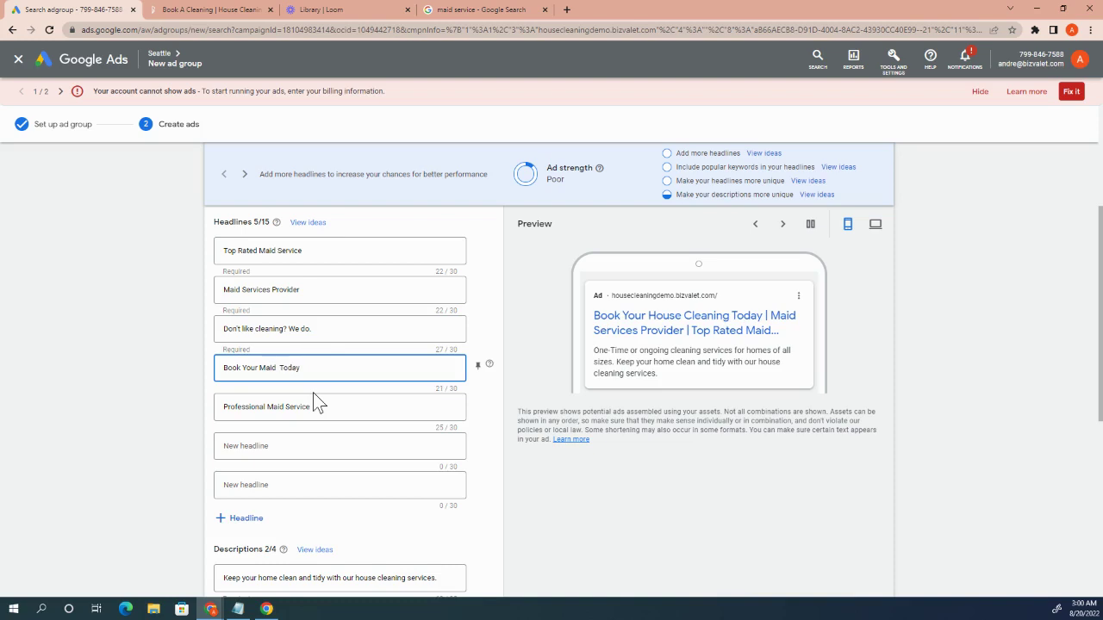
pyautogui.write(' Srvc')
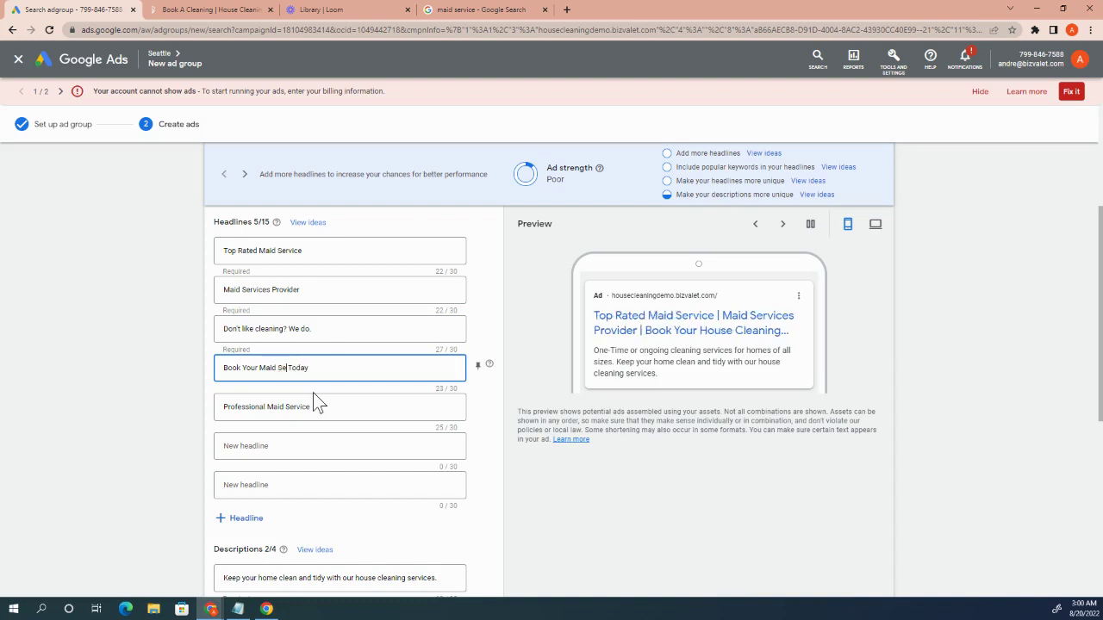
pyautogui.write('vice')
# - Replace the first ad description with "(recommended) Maids That Clean on Your Schedule. Enjoy a Clean Home Today!"
pyautogui.scroll(-2, 314, 397)
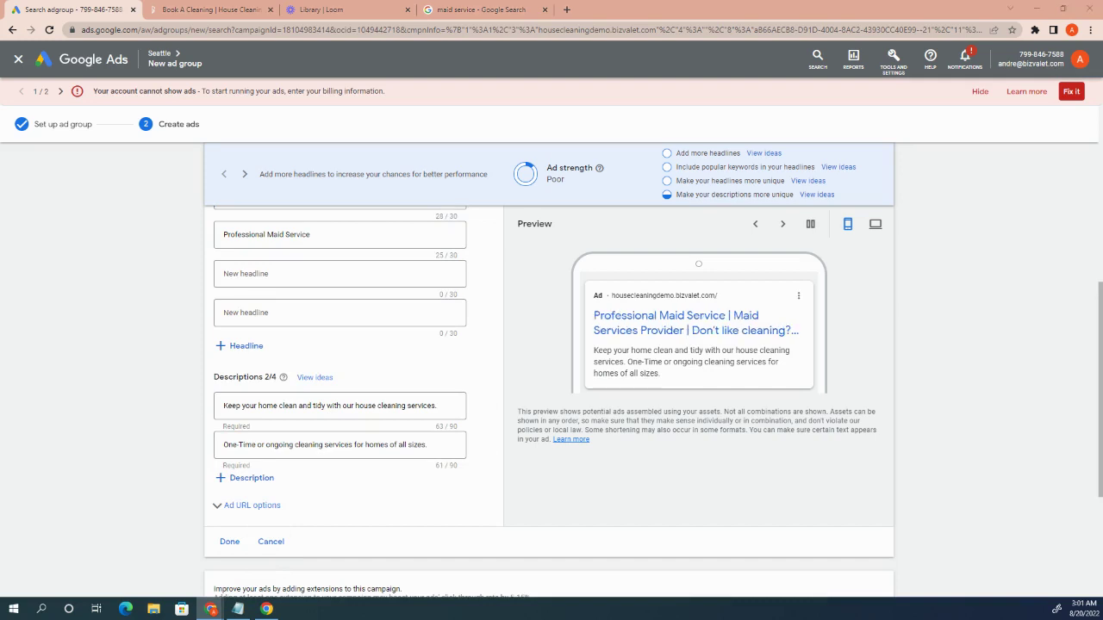
pyautogui.click(374, 401)
pyautogui.hotkey('ctrl', 'a')
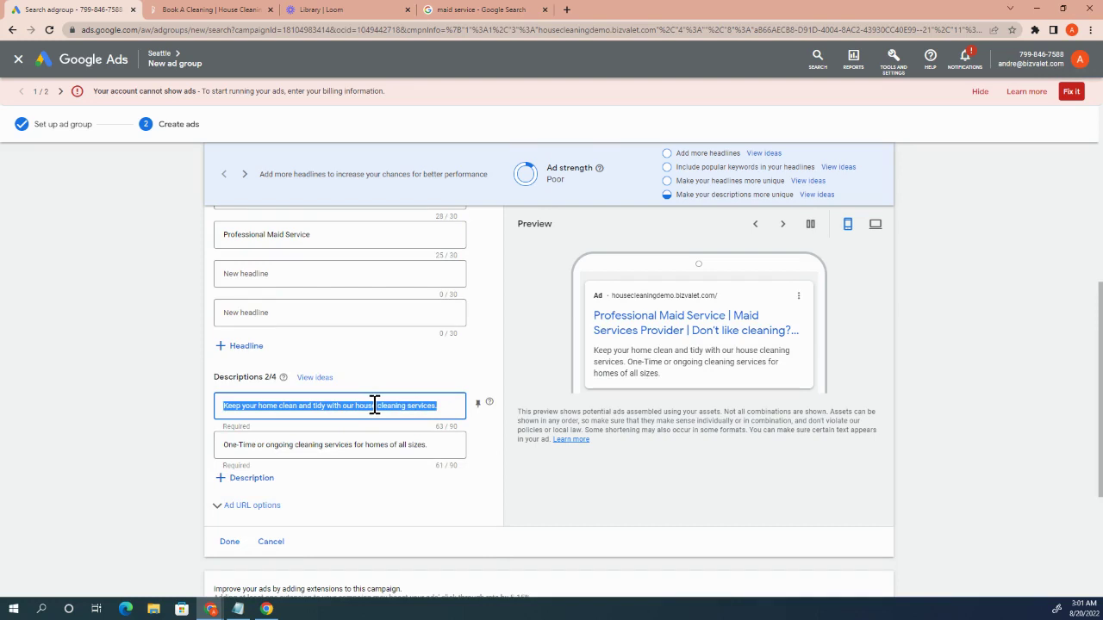
pyautogui.write('(recommended) Maids That Clean on Your Schedule. Enjoy a Clean Home Today!')
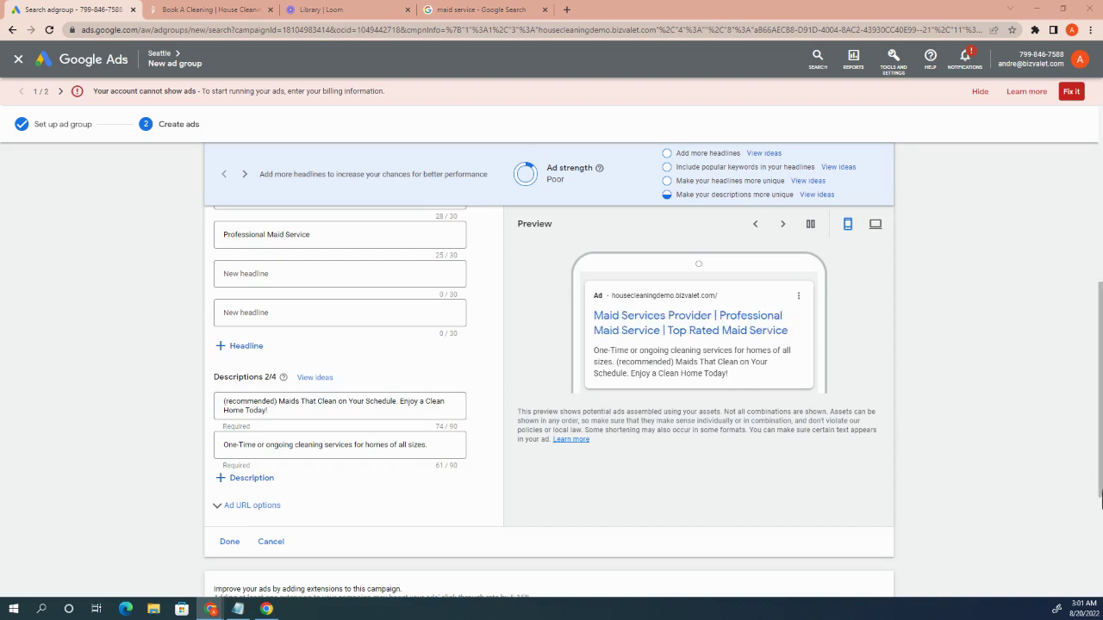
# - Replace the second ad description with "Our experienced maids will make any home sparkle. Book a maid in 60 secs."
pyautogui.tripleClick(417, 441)
pyautogui.write('Our experienced maids will make any home sparkle. Book a maid in 60 secs.')
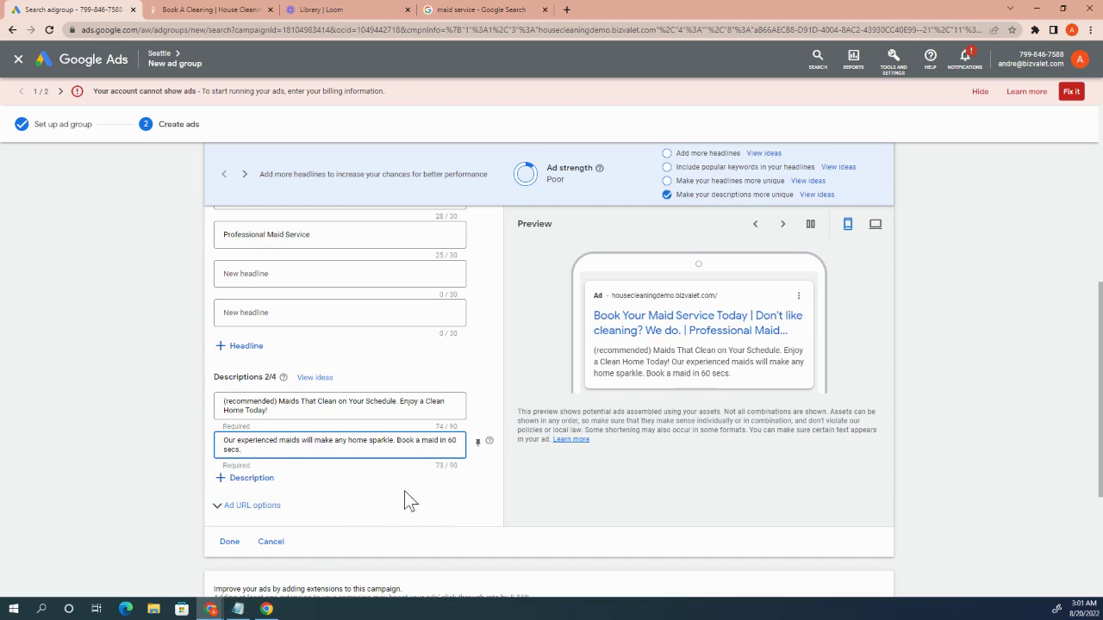
pyautogui.scroll(3, 394, 349)
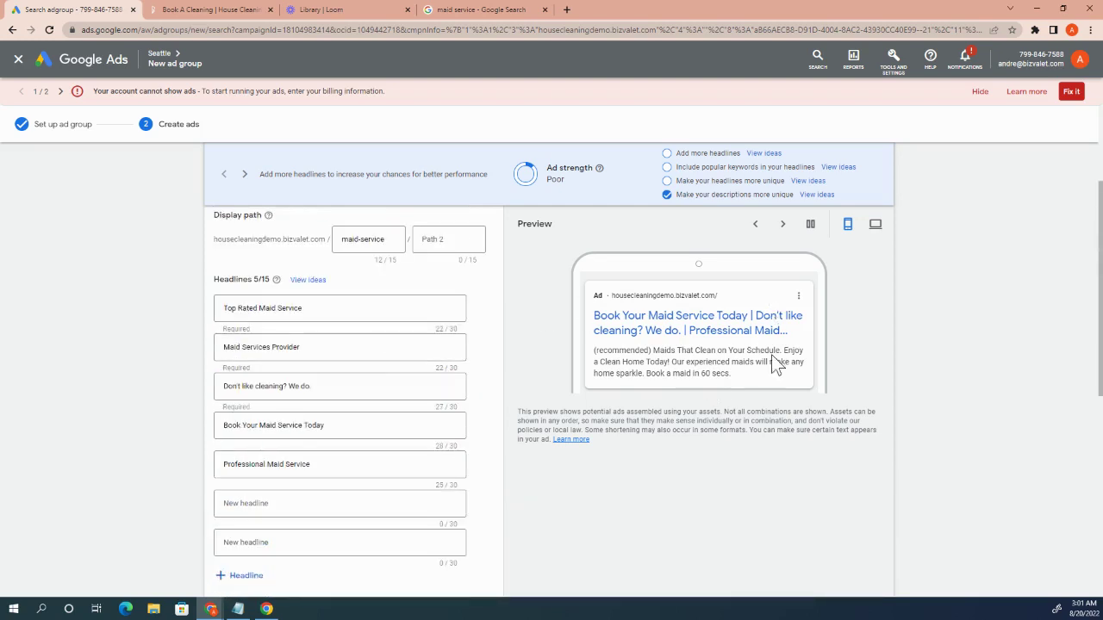
# - Examine the campaign-level sitelink extension fields, collapse them without adding any, and recheck the ad's display path, headlines and descriptions
pyautogui.scroll(-4, 468, 371)
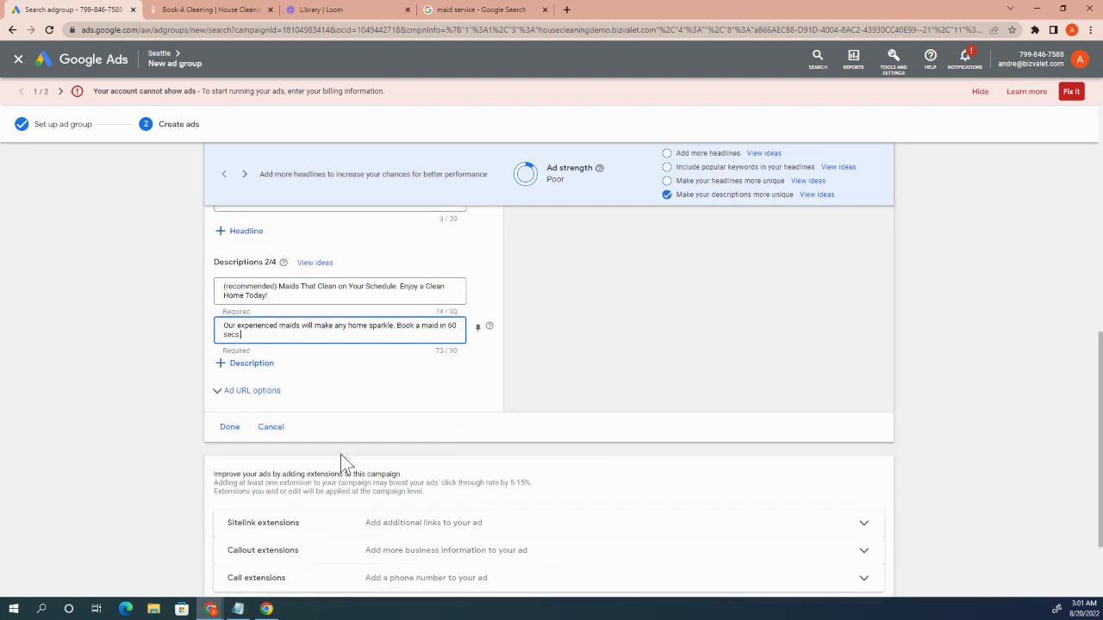
pyautogui.scroll(-2, 256, 410)
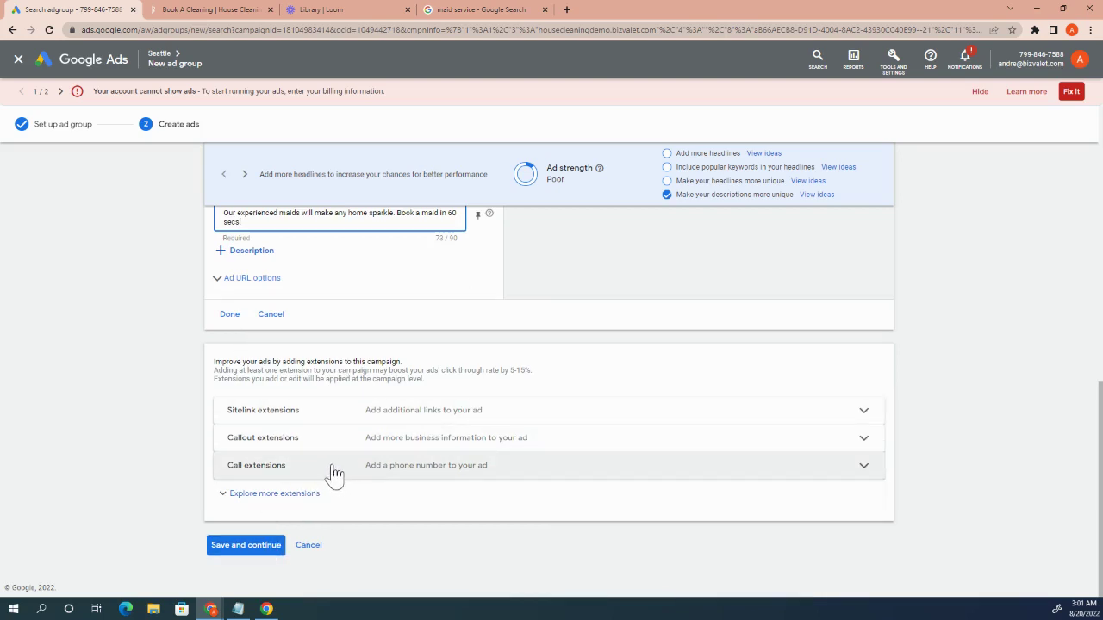
pyautogui.click(387, 421)
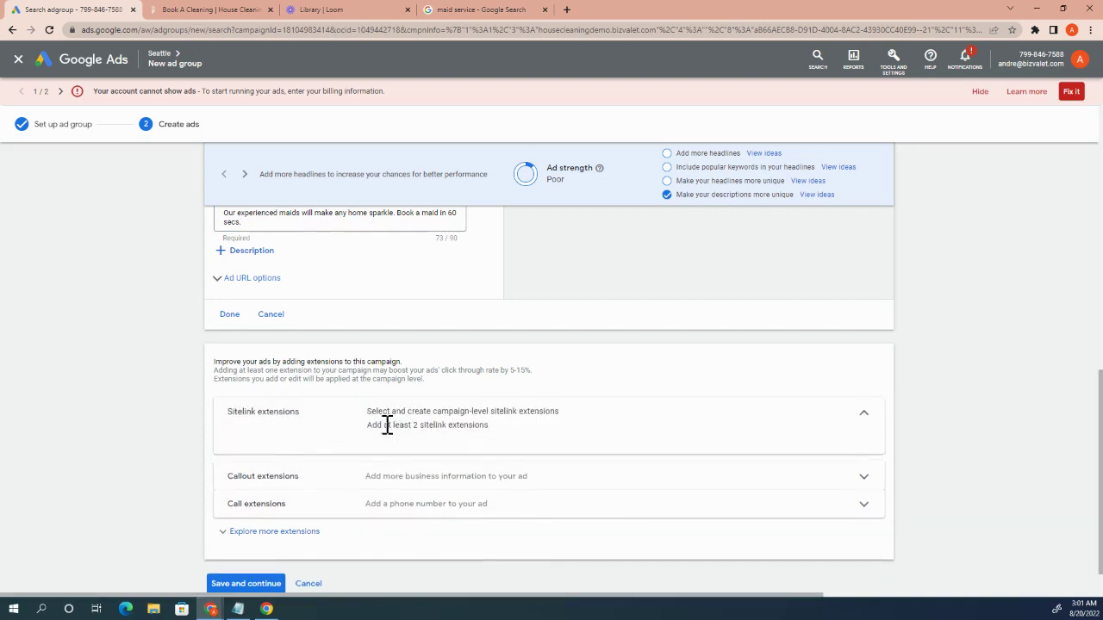
pyautogui.scroll(-2, 447, 443)
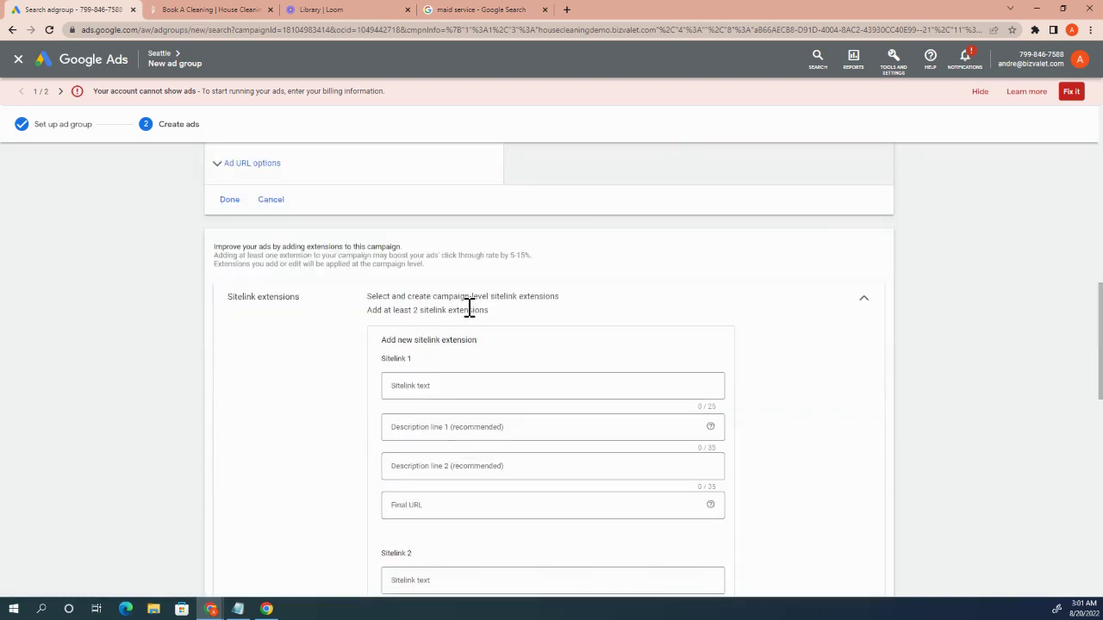
pyautogui.scroll(-5, 472, 331)
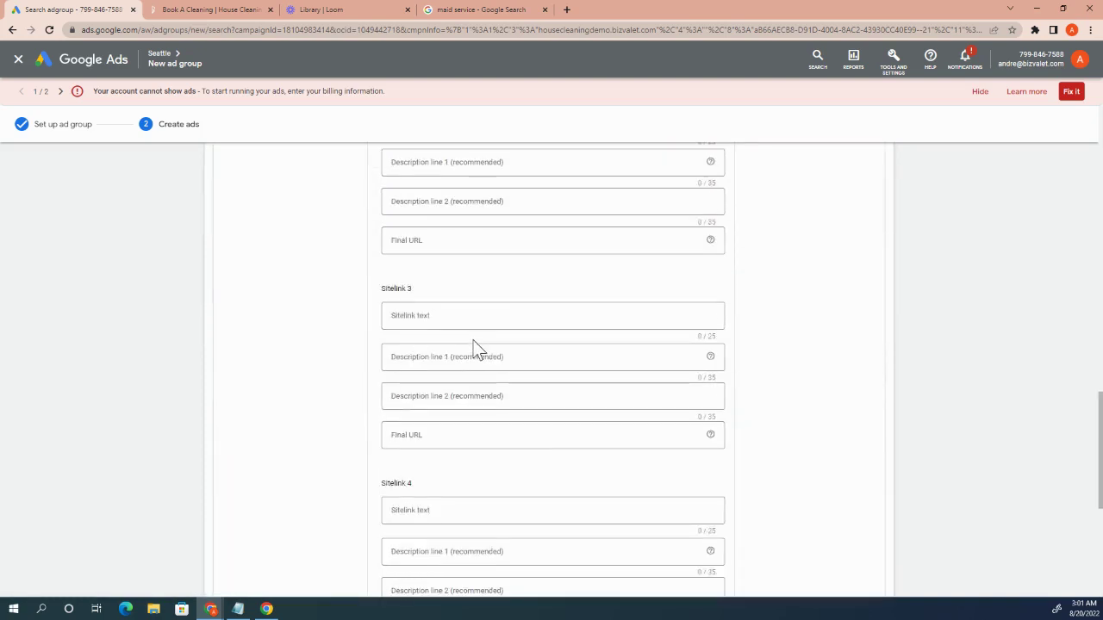
pyautogui.scroll(4, 473, 341)
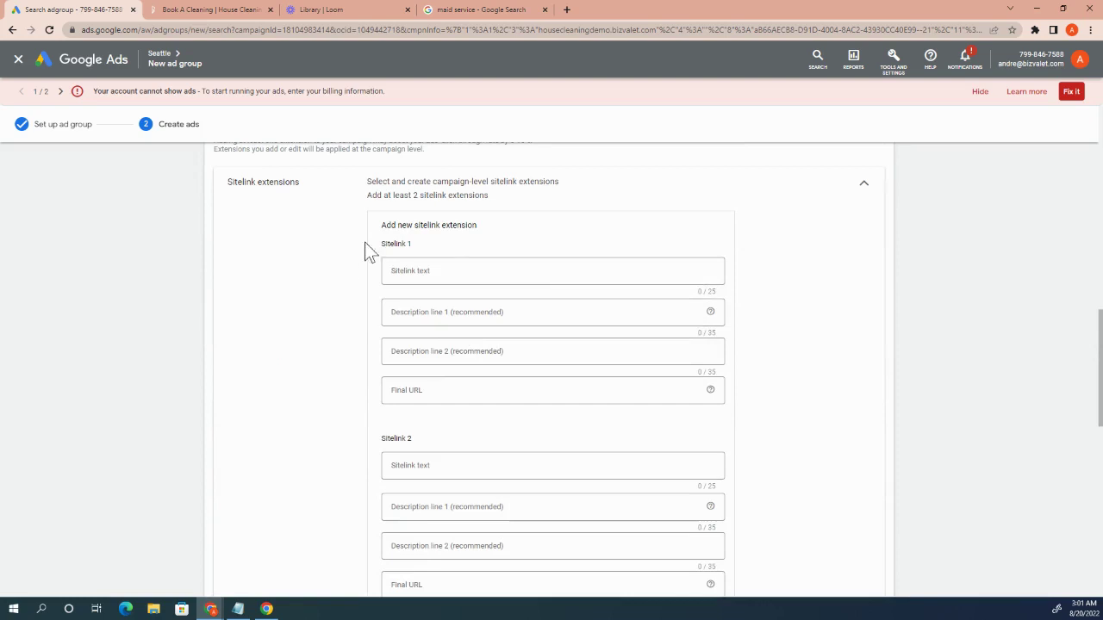
pyautogui.click(864, 188)
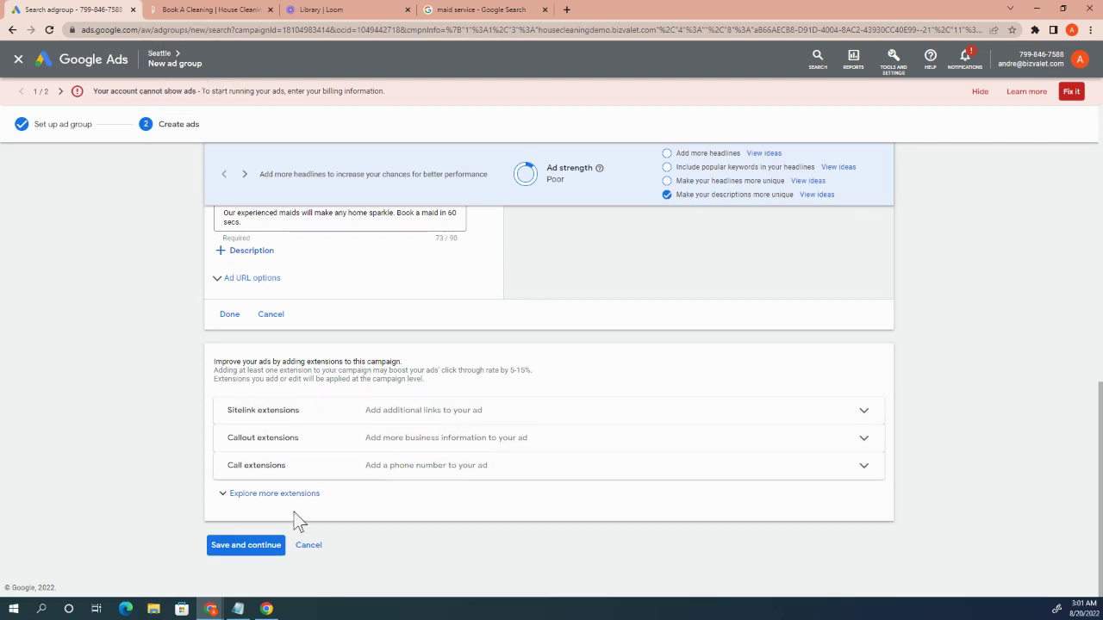
pyautogui.scroll(7, 295, 508)
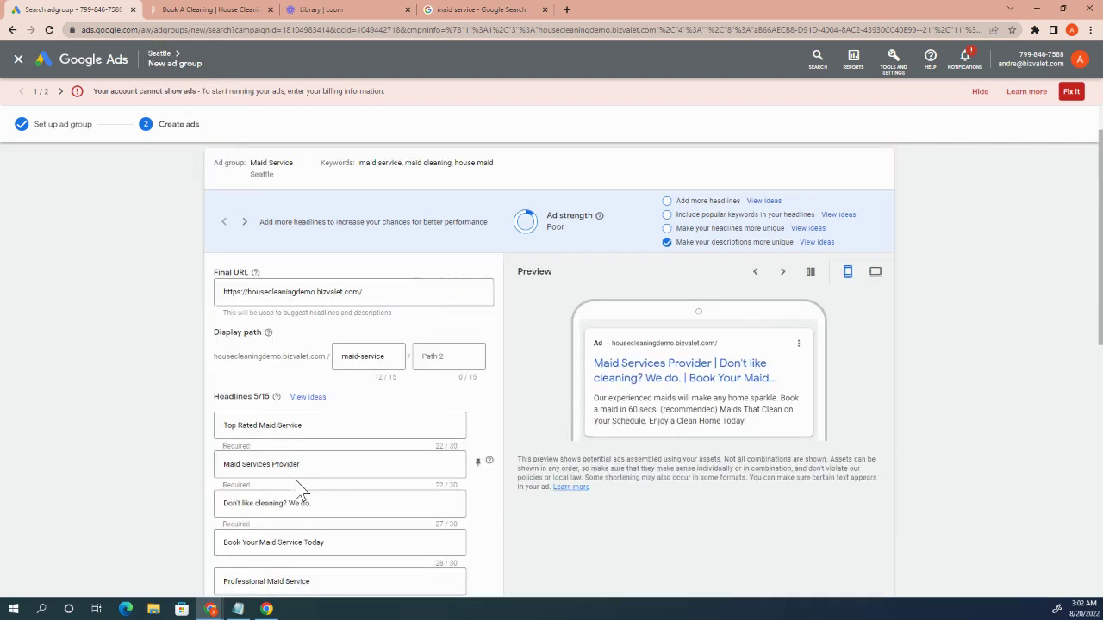
pyautogui.scroll(-5, 302, 241)
pyautogui.scroll(-3, 309, 253)
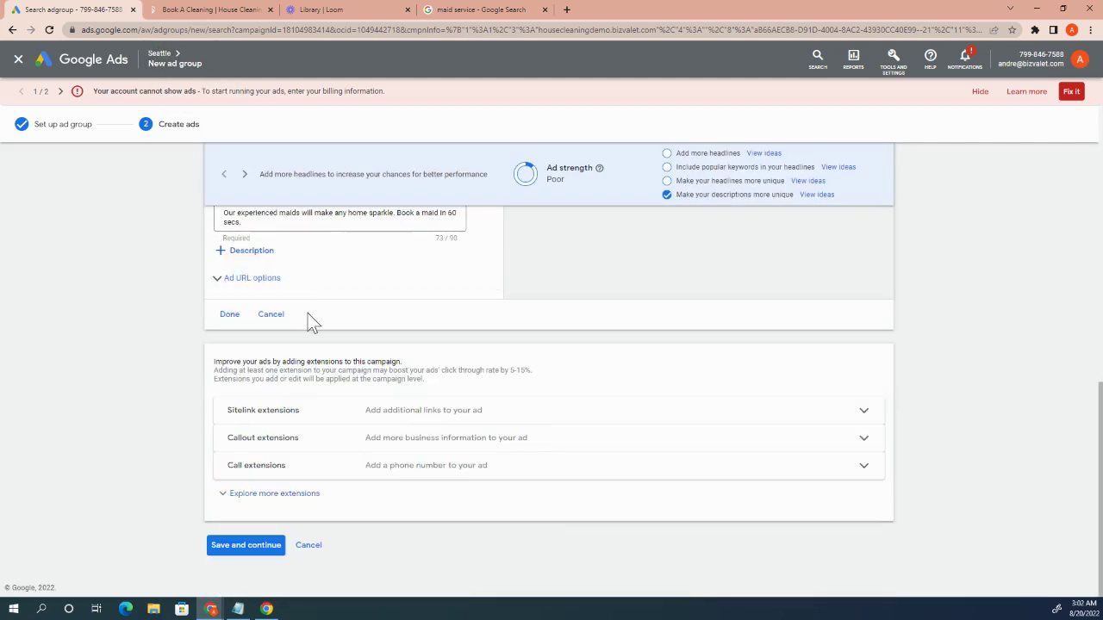
# - Save the Maid Service ad group and begin another Standard ad group in the Seattle campaign, named Apartment/condo
pyautogui.click(269, 552)
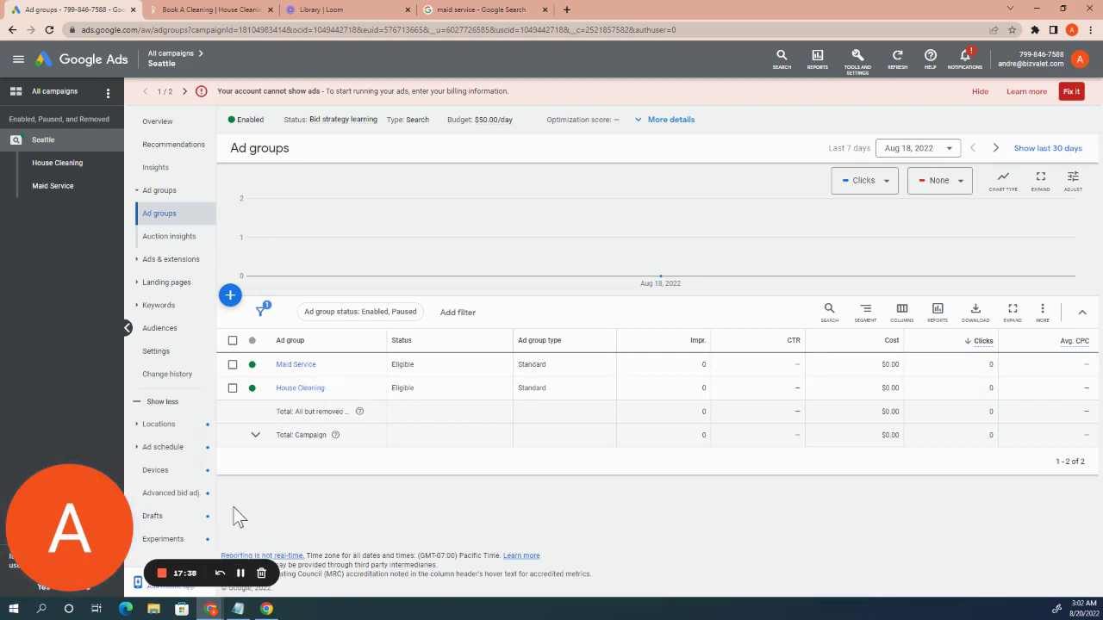
pyautogui.click(230, 296)
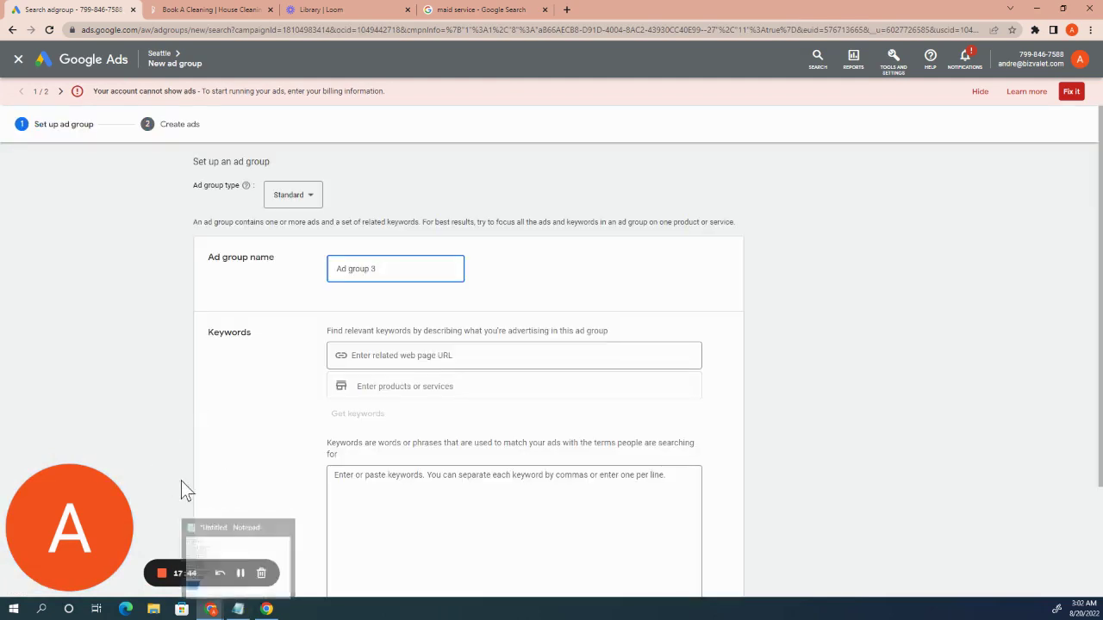
pyautogui.click(241, 573)
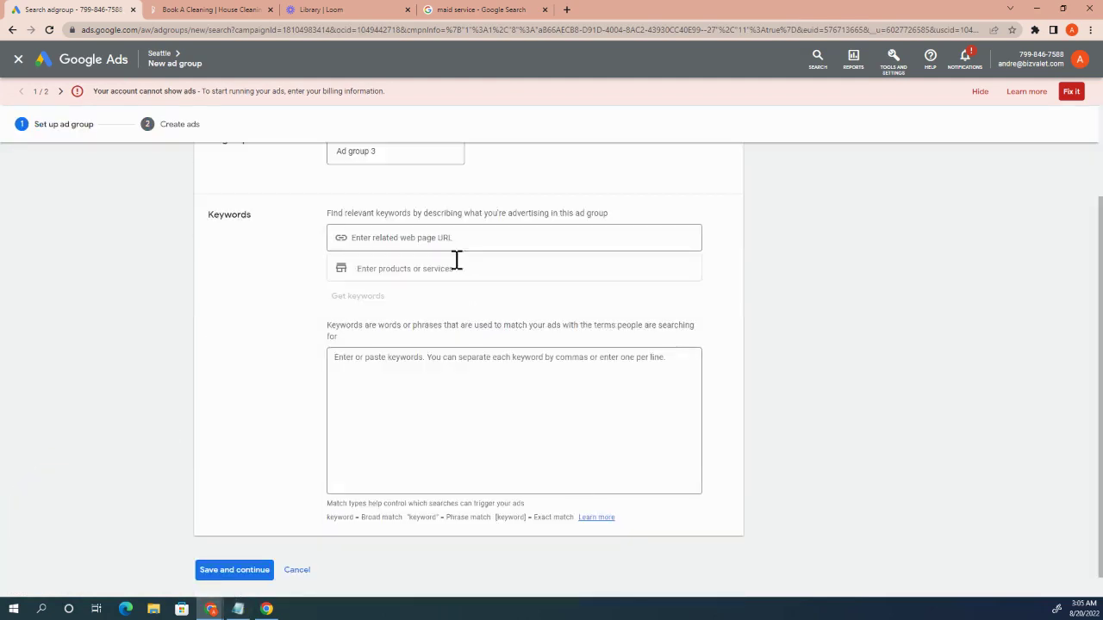
pyautogui.scroll(2, 455, 259)
pyautogui.click(406, 268)
pyautogui.hotkey('ctrl', 'a')
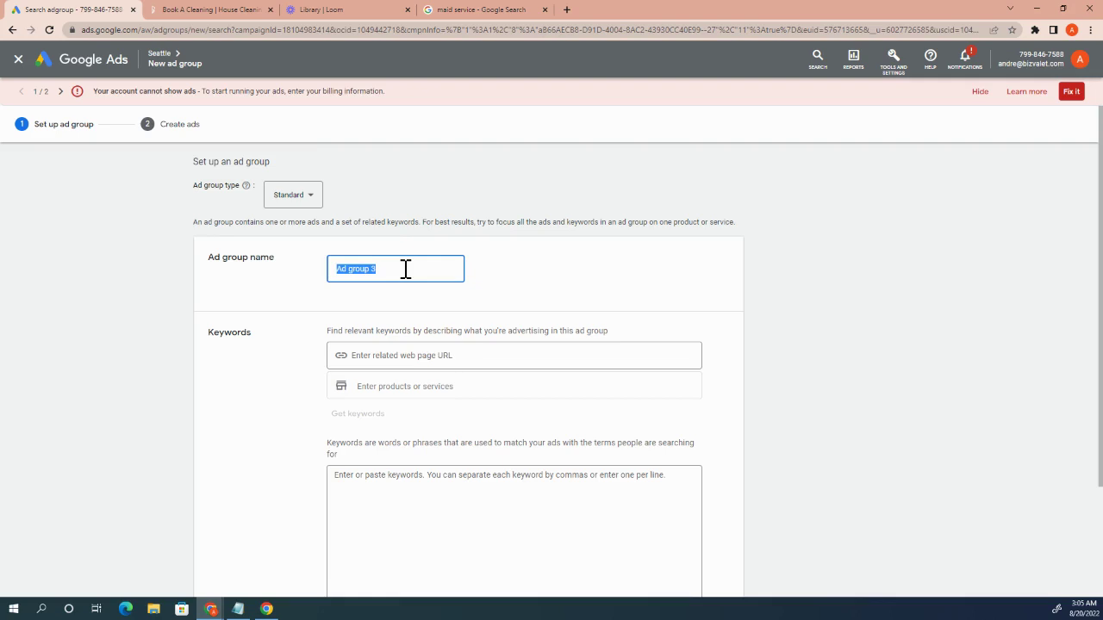
pyautogui.write('Ap')
# - Enter the phrase-match apartment, condo, condominium, studio, apt and flat cleaning keywords for the Apartment/condo ad group and continue to ad creation
pyautogui.scroll(-2, 418, 284)
pyautogui.click(414, 344)
pyautogui.write('"condo cleaned" "apartment cleaned" "studio cleaning" "condo cleaning" "condominium cleaners" "condominium cleaning" "condo cleaner" "apt cleaning" "apartment move out cleaning" "flat cleaning" "apartment cleaner" "apartment cleaning"')
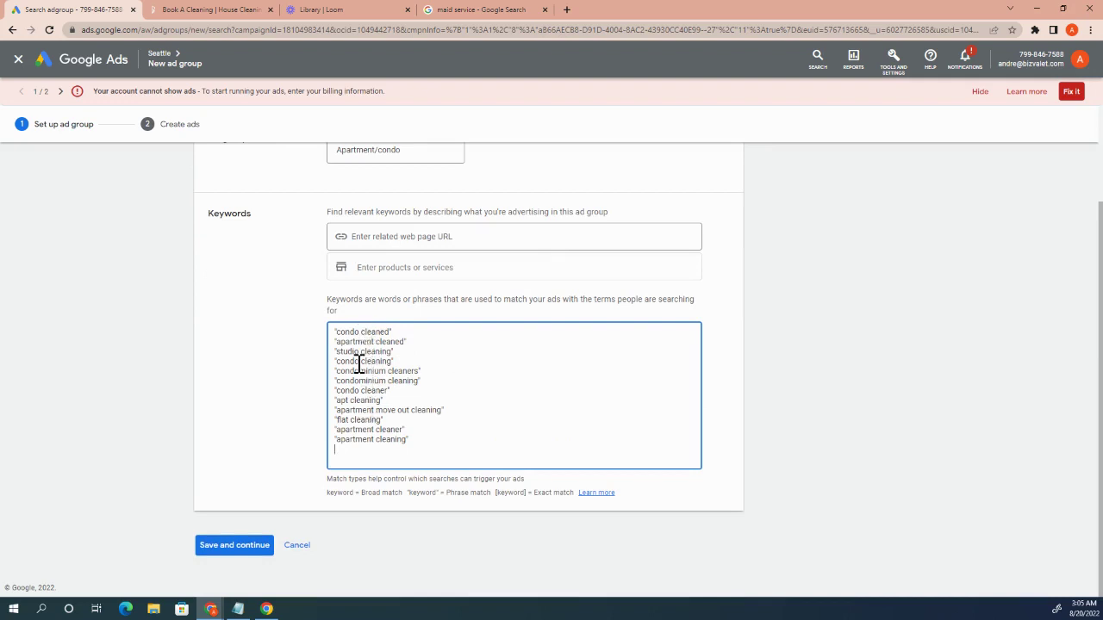
pyautogui.click(235, 548)
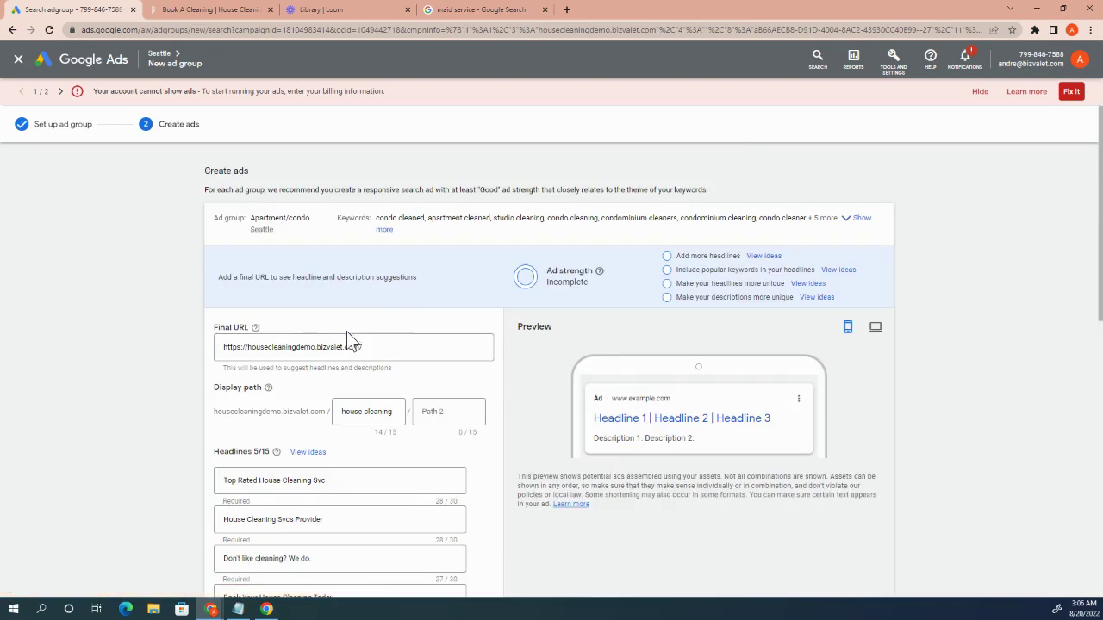
# - Replace the first part of the ad's display path with "condo-cleaning"
pyautogui.click(338, 353)
pyautogui.tripleClick(374, 353)
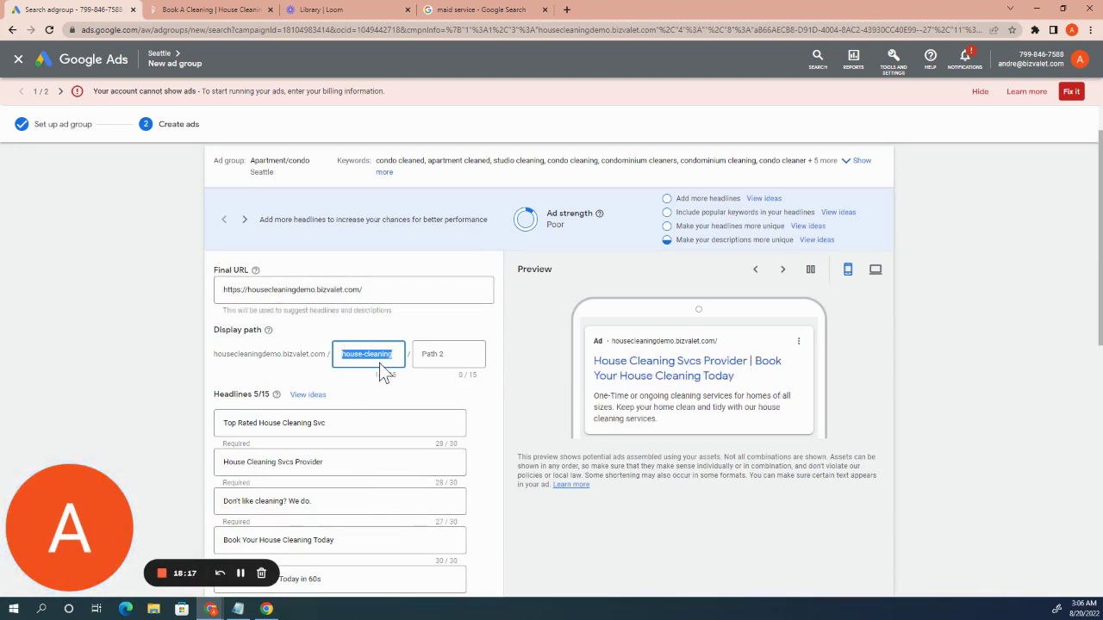
pyautogui.write('apartment-')
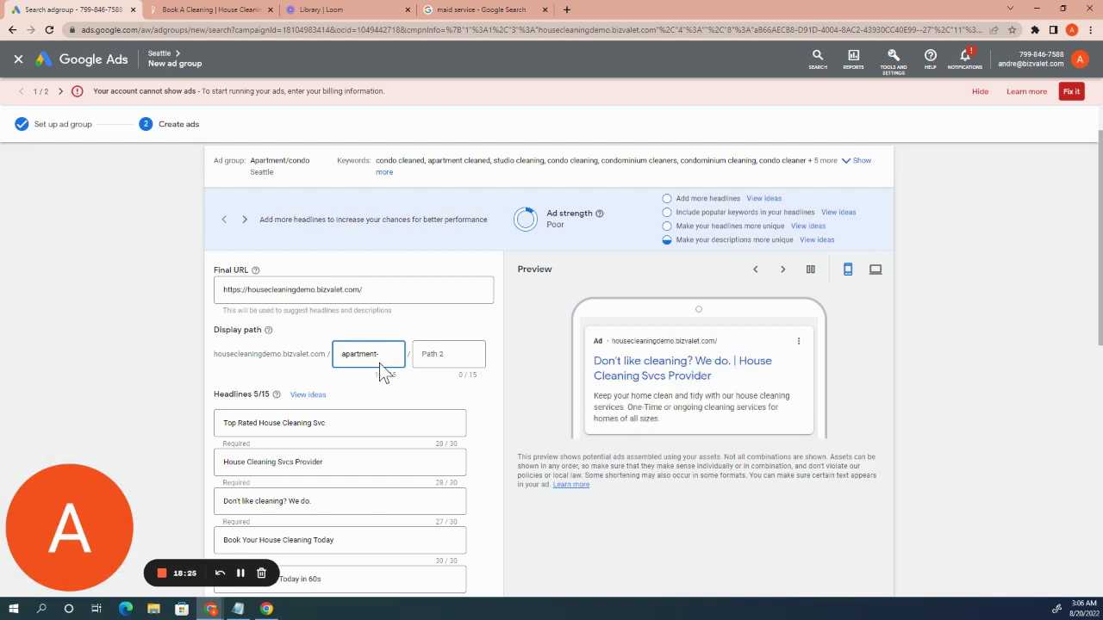
pyautogui.press('BackSpace')
pyautogui.press('BackSpace')
pyautogui.press('BackSpace')
pyautogui.press('BackSpace')
pyautogui.press('BackSpace')
pyautogui.press('BackSpace')
pyautogui.press('BackSpace')
pyautogui.press('BackSpace')
pyautogui.press('BackSpace')
pyautogui.write('condo-cleaning')
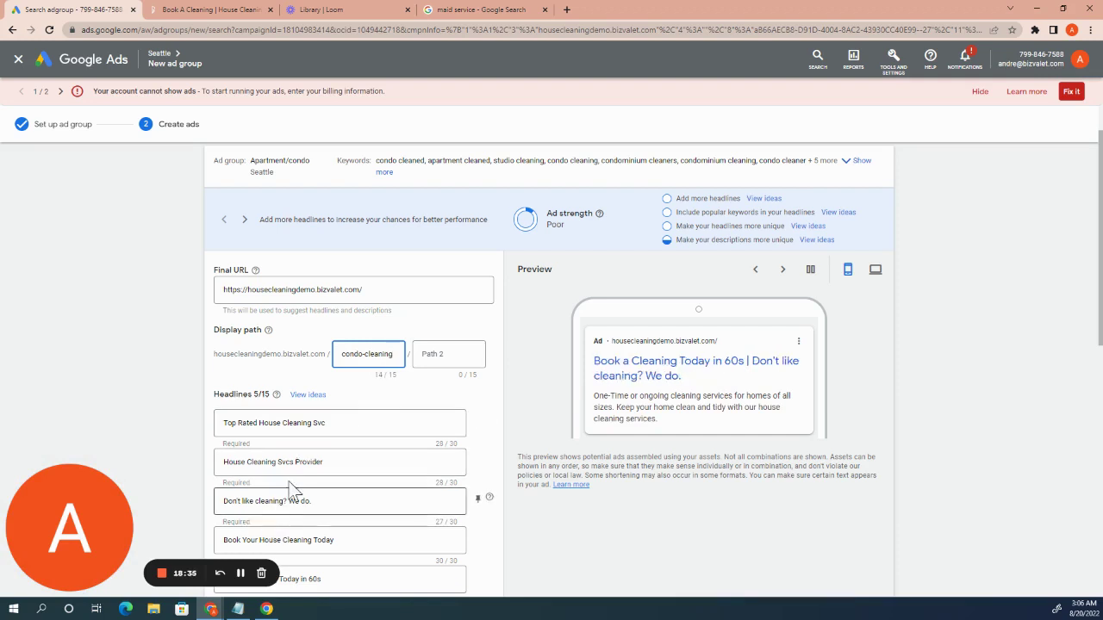
# - Change the first headline to "Top Rated Condo Cleaning Svc" by replacing the word "House"
pyautogui.doubleClick(296, 423)
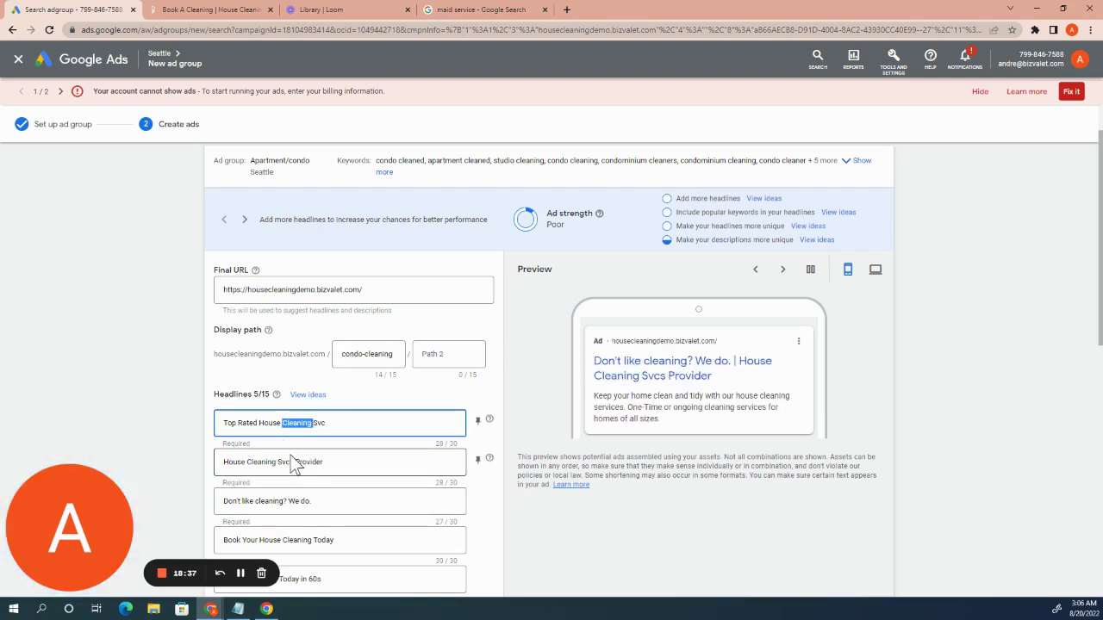
pyautogui.rightClick(292, 461)
pyautogui.click(284, 428)
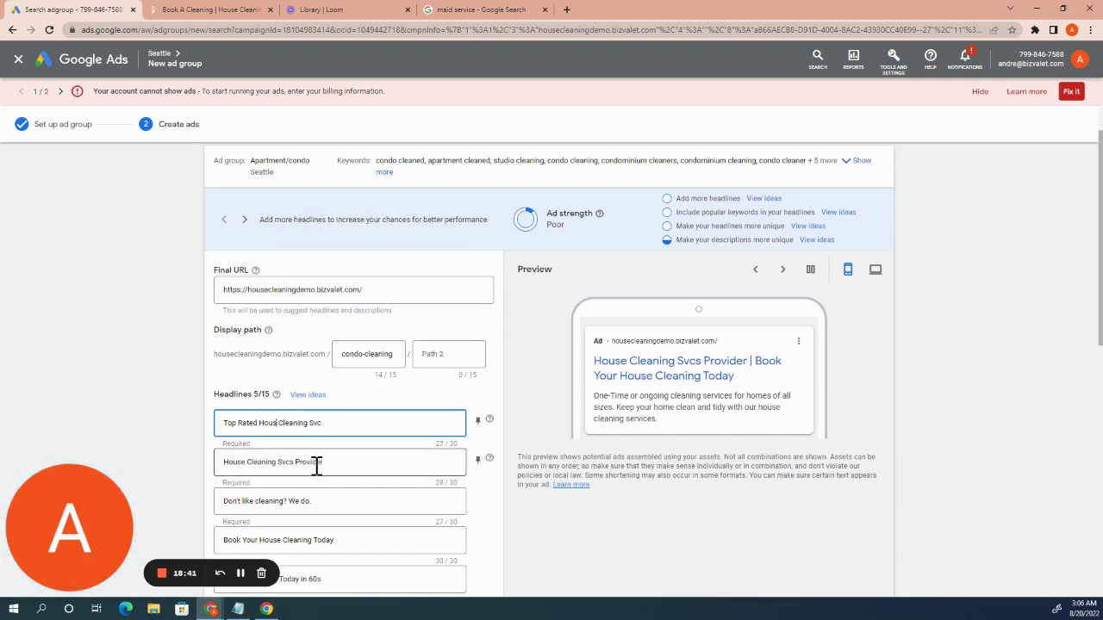
pyautogui.press('BackSpace')
pyautogui.write('Apartment')
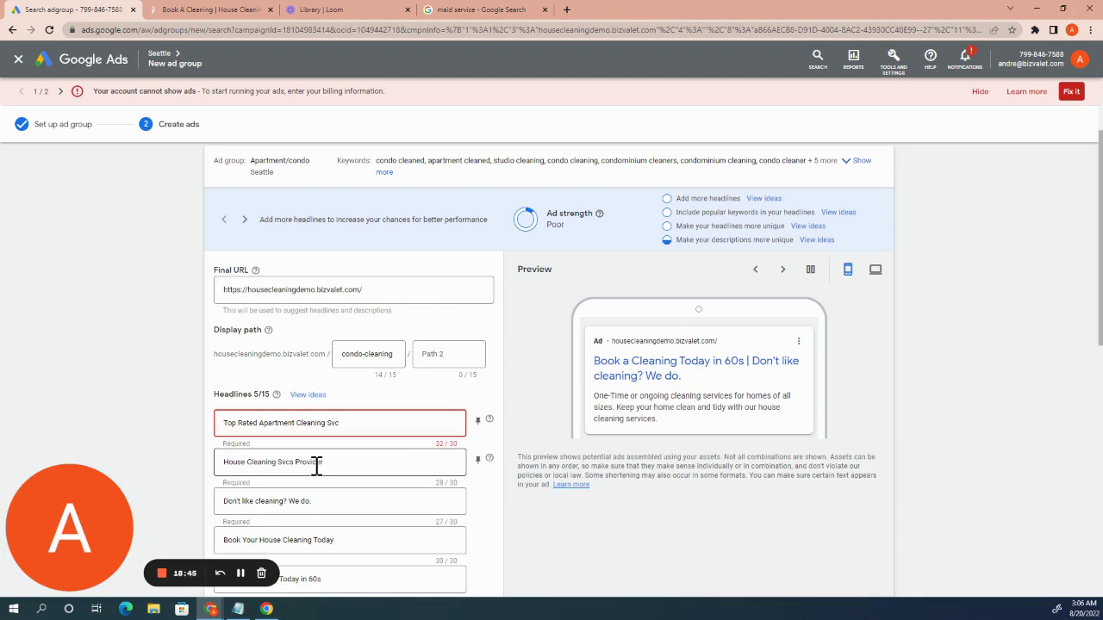
pyautogui.press('Left')
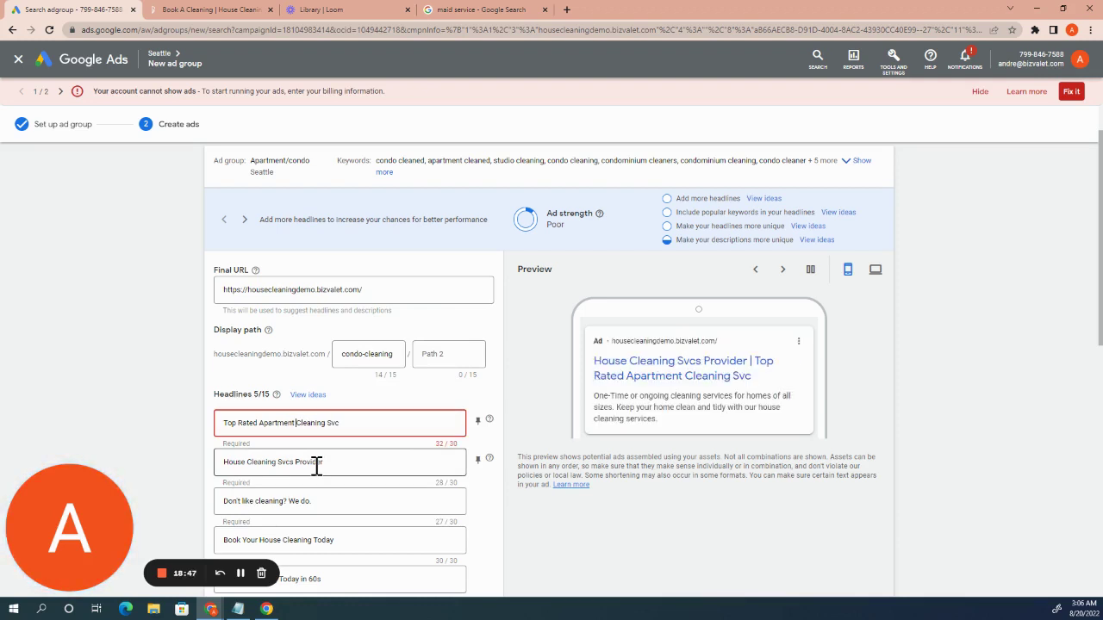
pyautogui.press('BackSpace')
pyautogui.press('BackSpace')
pyautogui.press('BackSpace')
pyautogui.press('BackSpace')
pyautogui.press('BackSpace')
pyautogui.press('BackSpace')
pyautogui.press('BackSpace')
pyautogui.press('BackSpace')
pyautogui.write('Consdo')
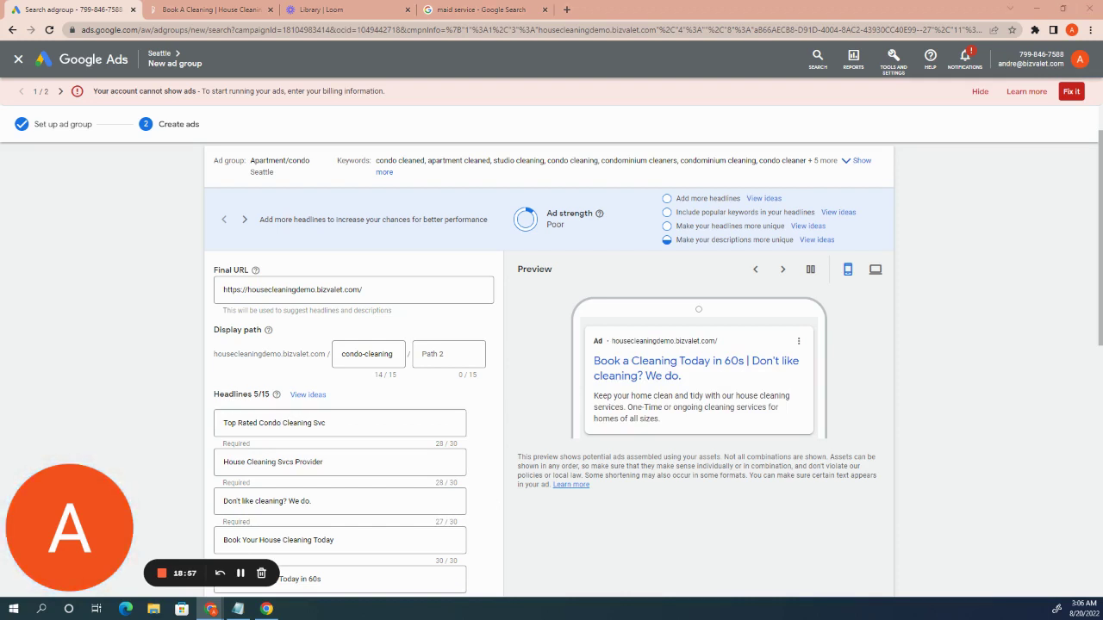
# - Replace the second headline with "#1 Apt/Condo Cleaning Service"
pyautogui.click(316, 465)
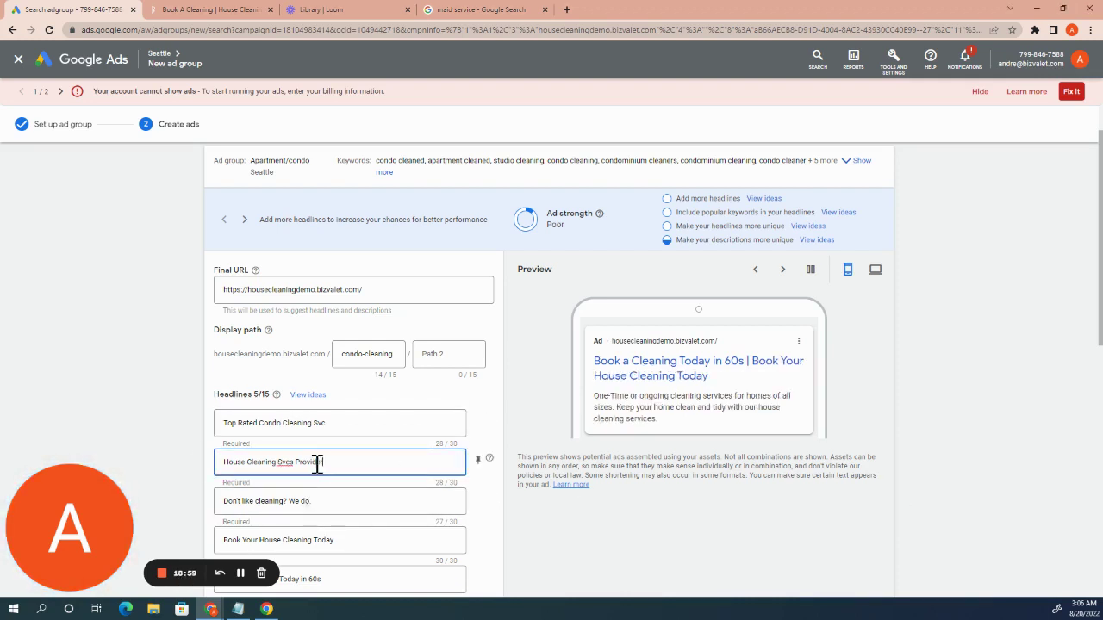
pyautogui.tripleClick(317, 461)
pyautogui.write('#1 Apt/Condo Cleaning Service')
# - Change the fourth headline to "Book Your Condo Cleaning Today" by replacing the word "House"
pyautogui.scroll(-1, 293, 517)
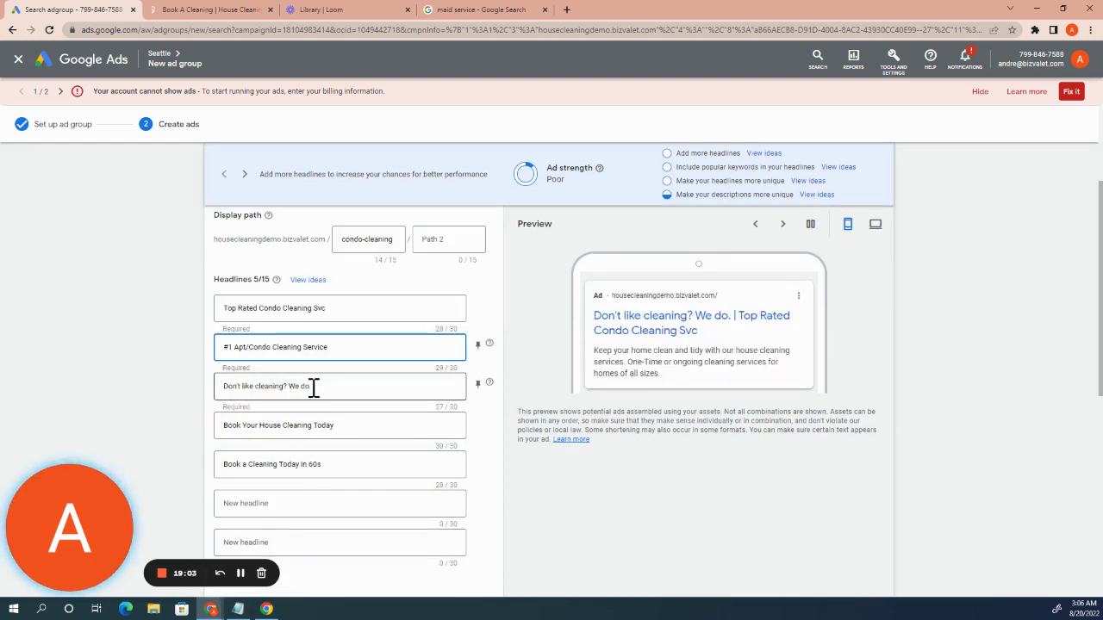
pyautogui.click(283, 425)
pyautogui.press('BackSpace')
pyautogui.press('BackSpace')
pyautogui.press('BackSpace')
pyautogui.press('BackSpace')
pyautogui.press('BackSpace')
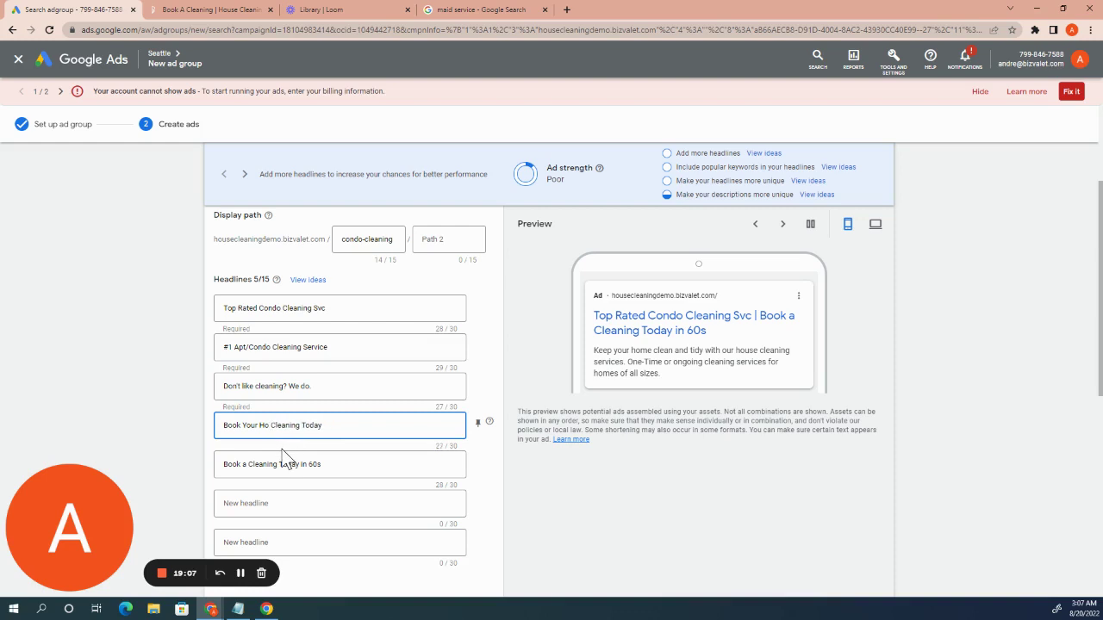
pyautogui.write('Condo')
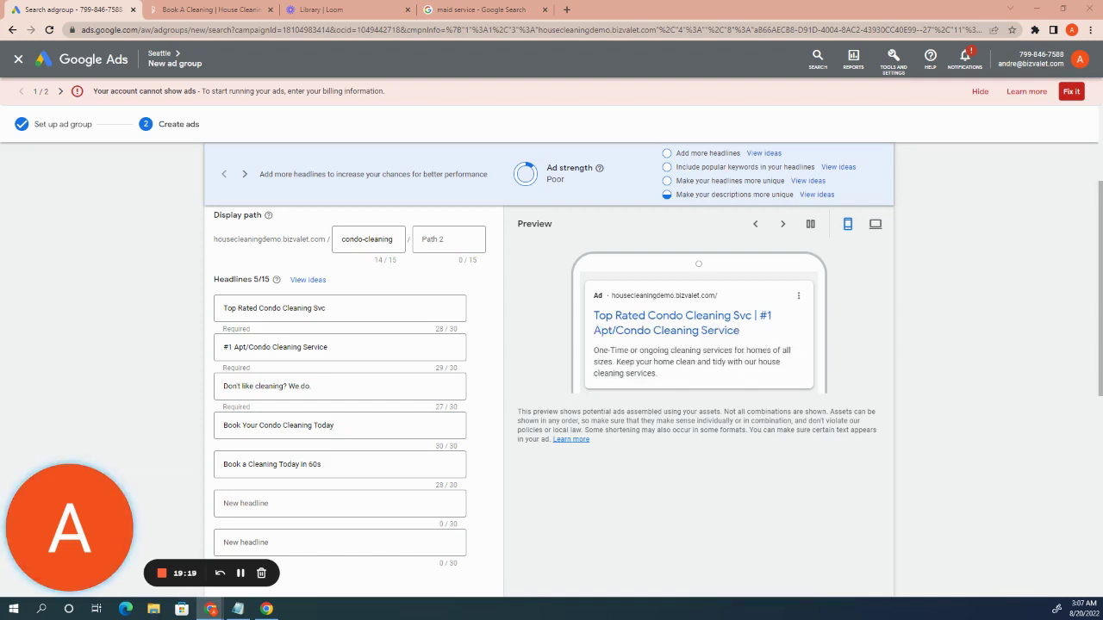
# - Add "Enjoy a Clean Unit Today" as the sixth headline and "Schedule Instantly Online" as the seventh
pyautogui.click(309, 505)
pyautogui.write('Enjoy a Clean Unit Today')
pyautogui.scroll(-1, 282, 501)
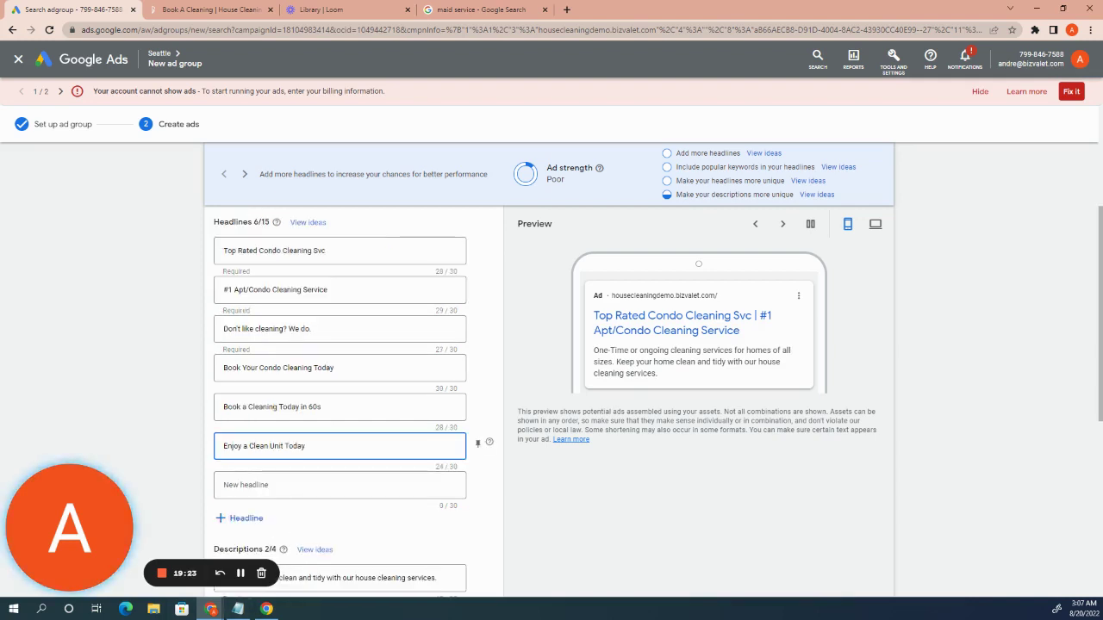
pyautogui.press('Escape')
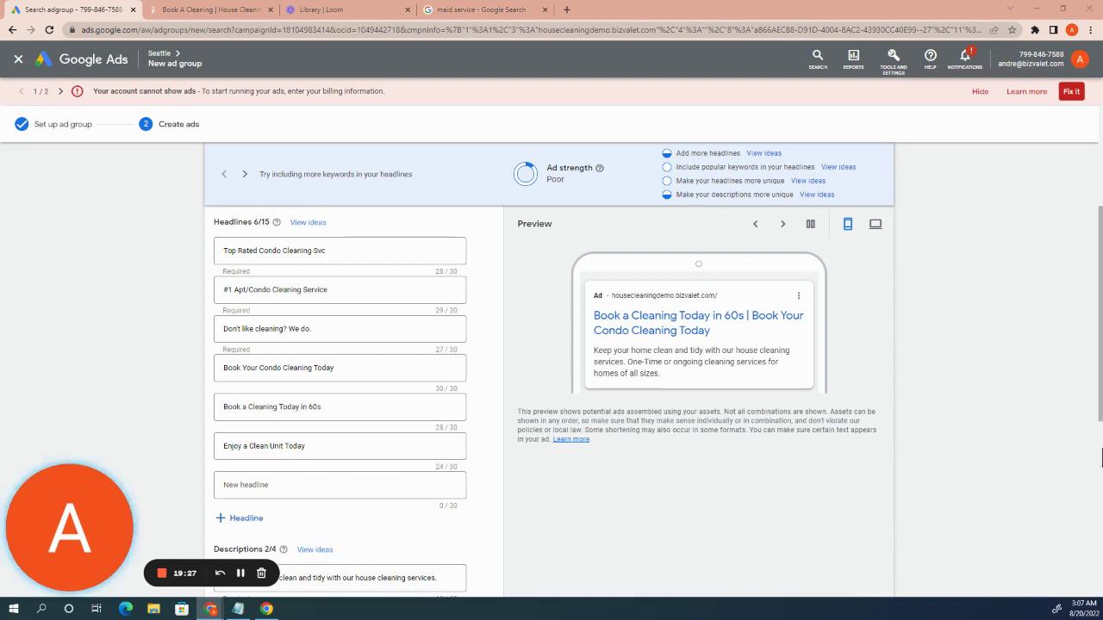
pyautogui.click(306, 485)
pyautogui.write('Schedule Instantly Online')
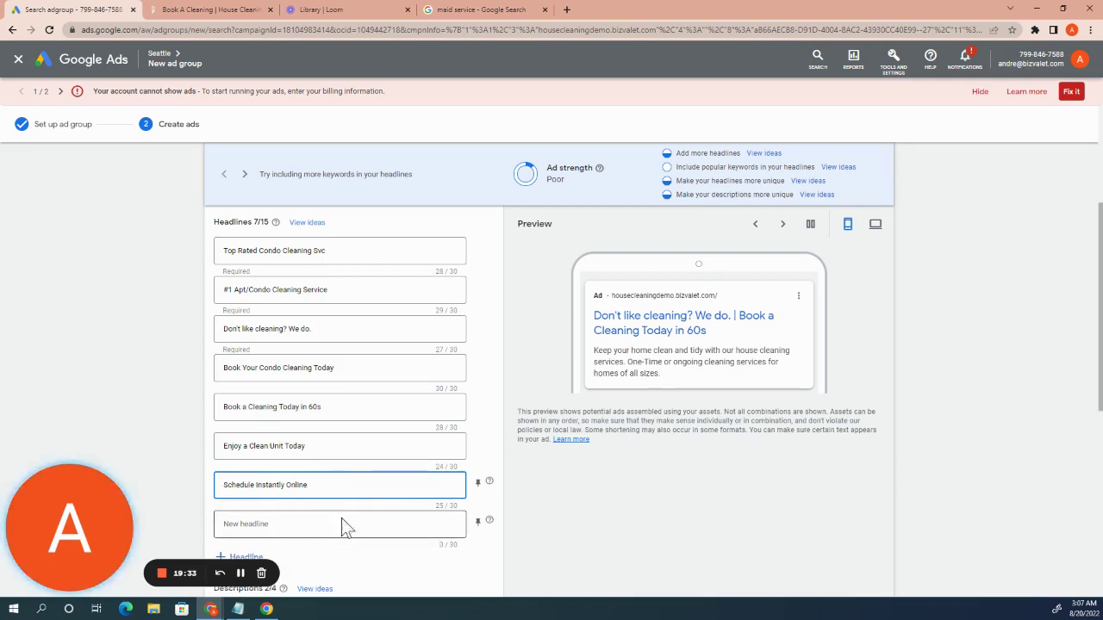
# - Replace the first ad description with "(recommended) Cleaners That Clean on Your Schedule. Enjoy a Clean Unit Today!"
pyautogui.scroll(-3, 343, 523)
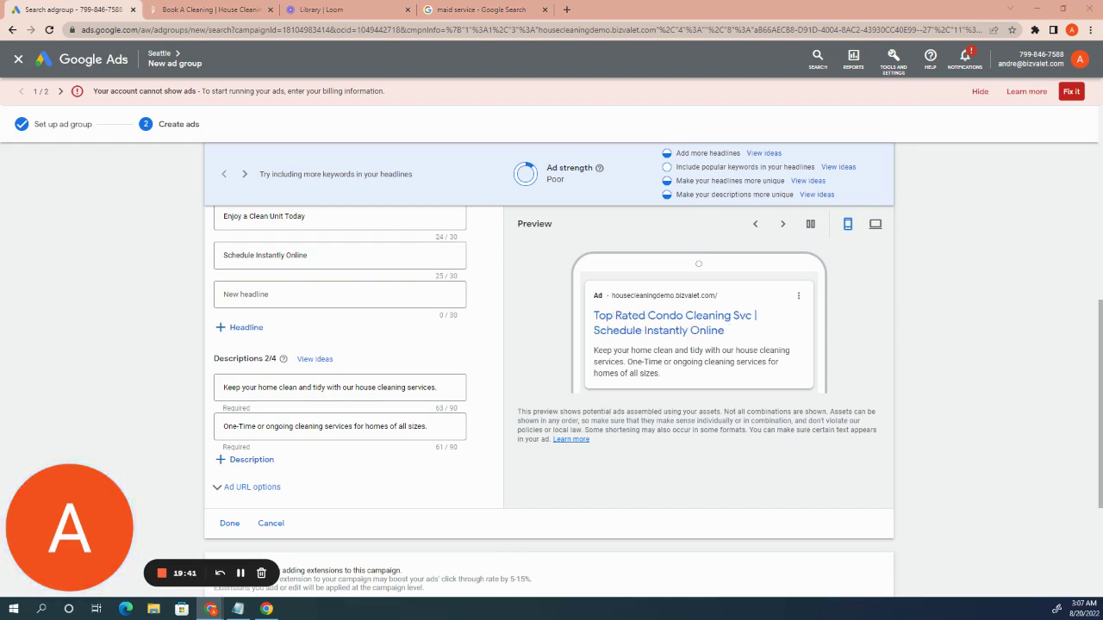
pyautogui.hotkey('ctrl', 'a')
pyautogui.write('(recommended) Cleaners That Clean on Your Schedule. Enjoy a Clean Unit Today!')
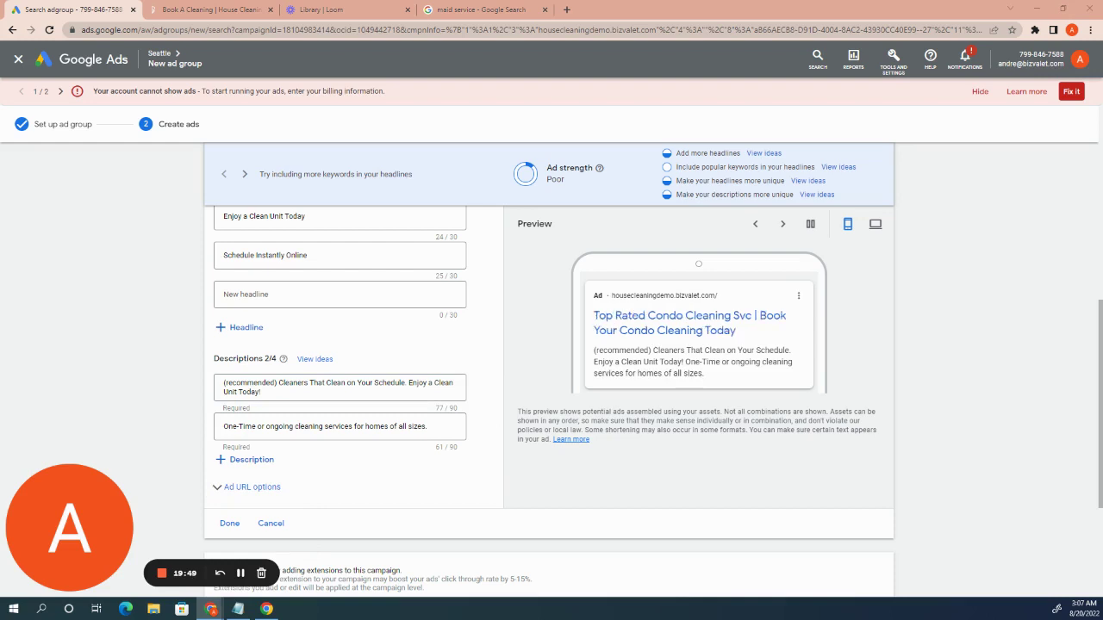
# - Replace the second description with "See pricing and book your apartment or condo cleaning online today.", finish the ad and save the Apartment/condo ad group
pyautogui.tripleClick(382, 426)
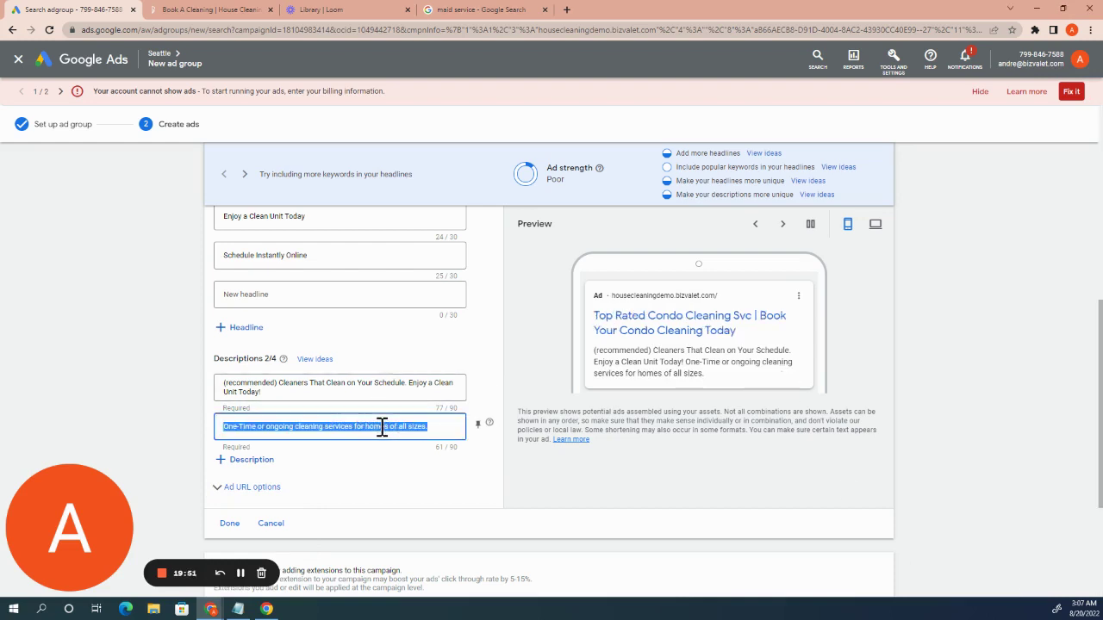
pyautogui.write('See pricing and book your apartment or condo cleaning online today.')
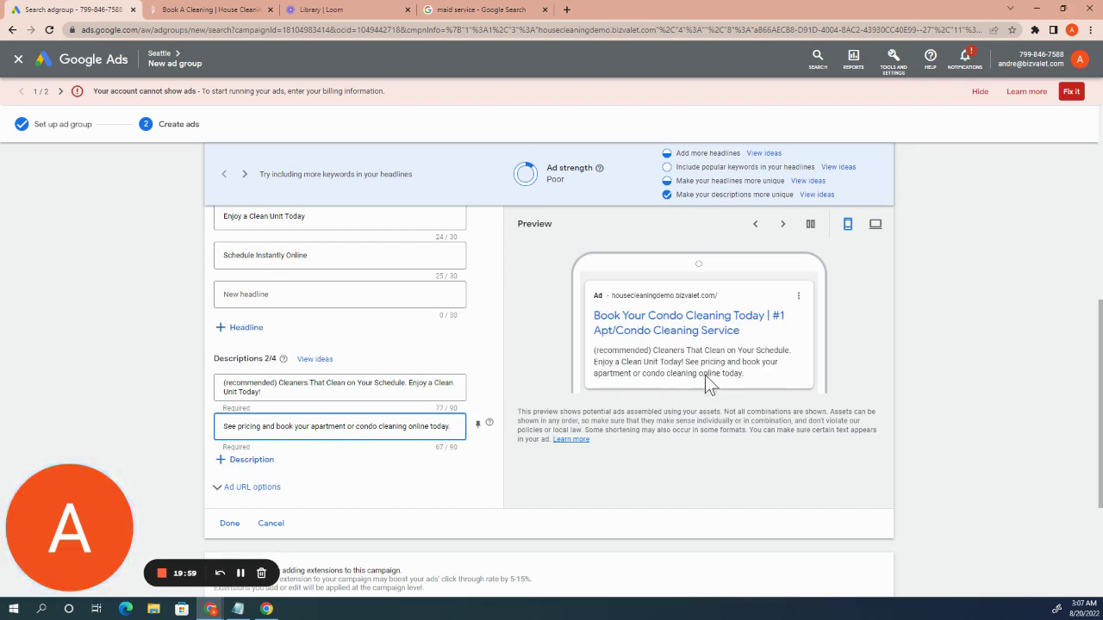
pyautogui.click(229, 524)
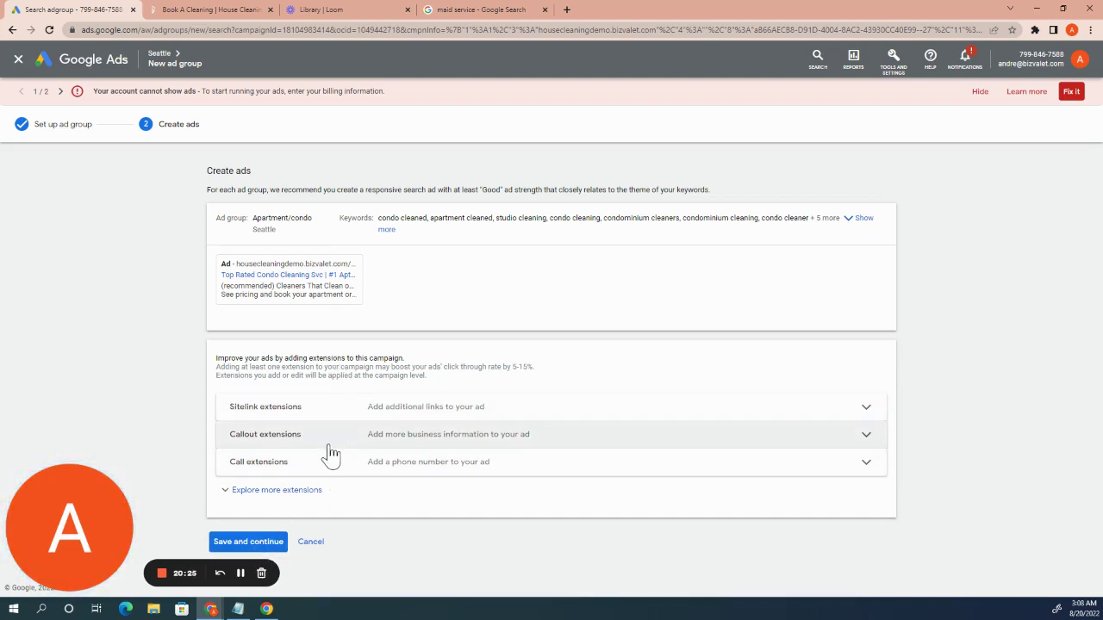
pyautogui.click(270, 543)
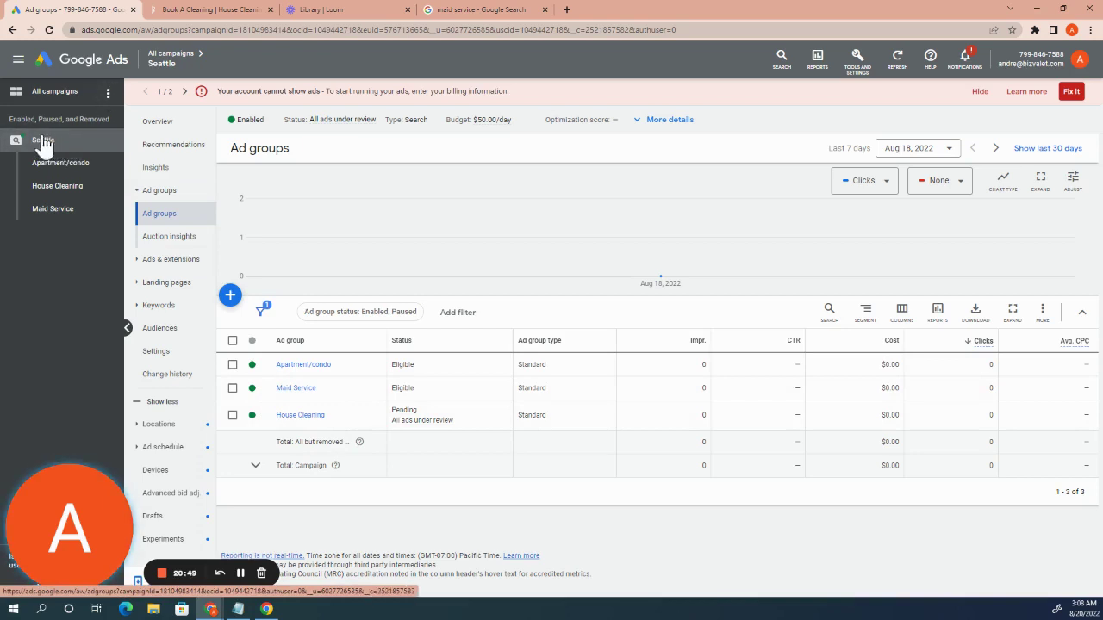
# - Examine the Seattle campaign's settings, including the additional ones such as value rules, ad rotation and campaign URL options
pyautogui.click(162, 353)
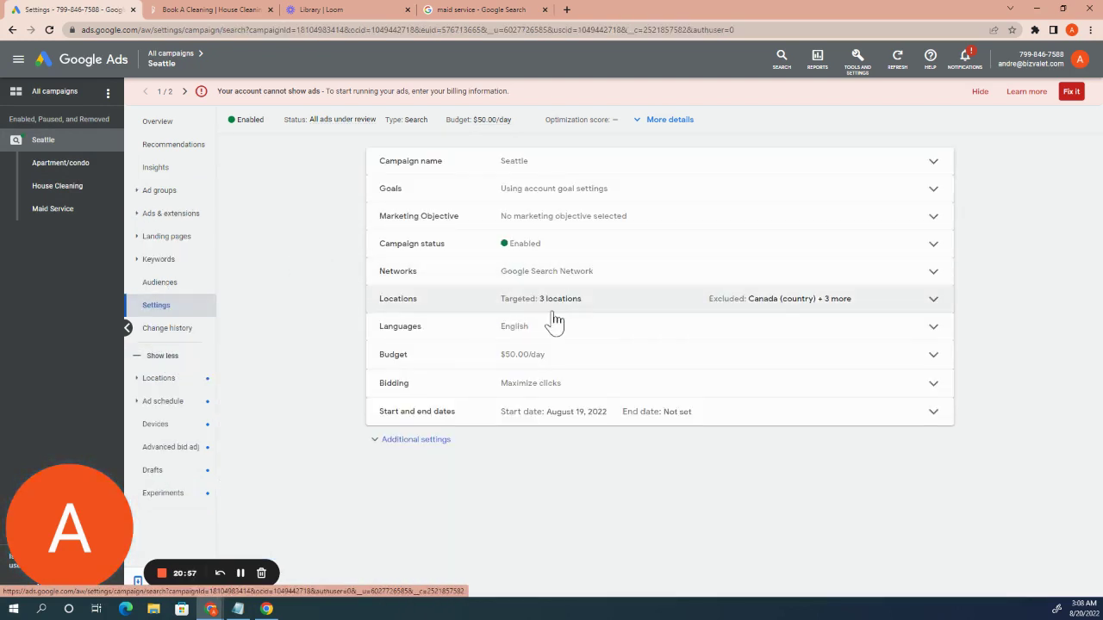
pyautogui.click(433, 439)
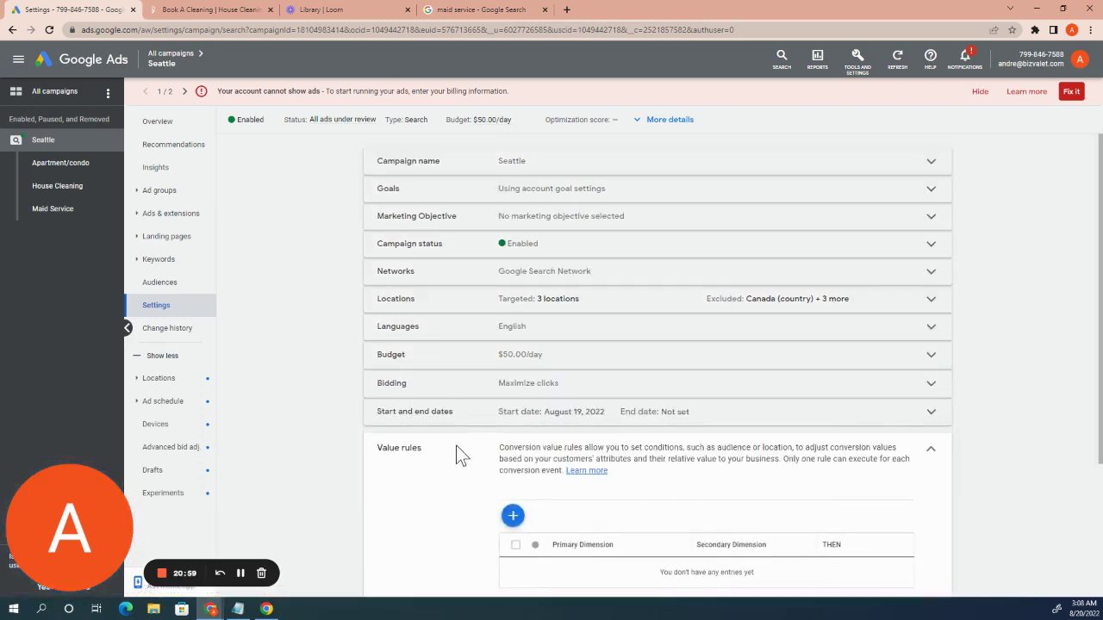
pyautogui.scroll(-3, 449, 473)
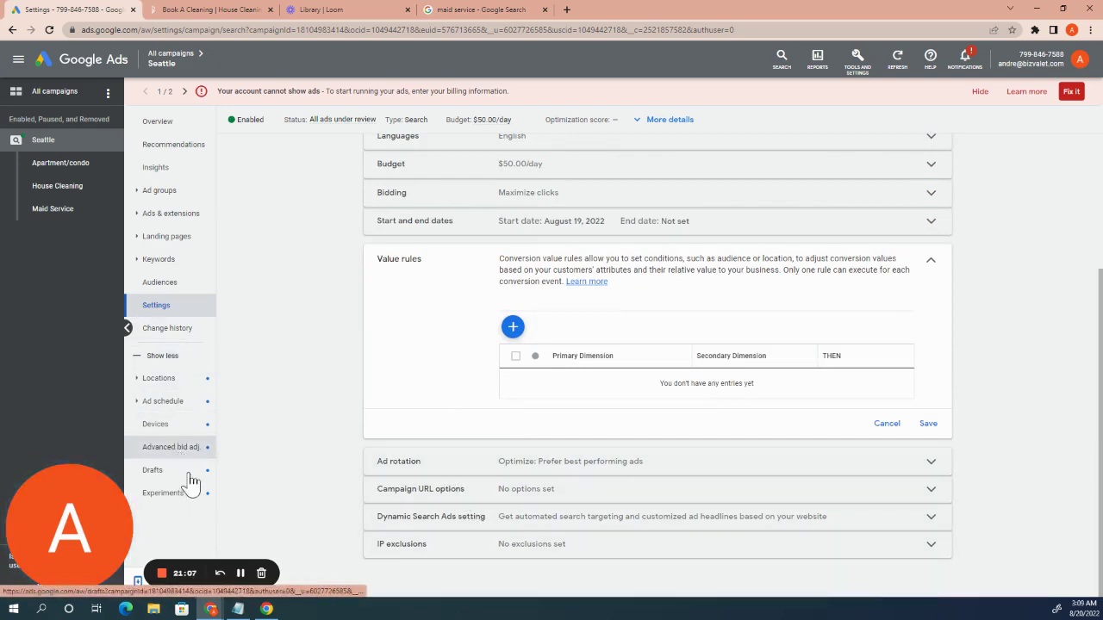
pyautogui.scroll(2, 552, 240)
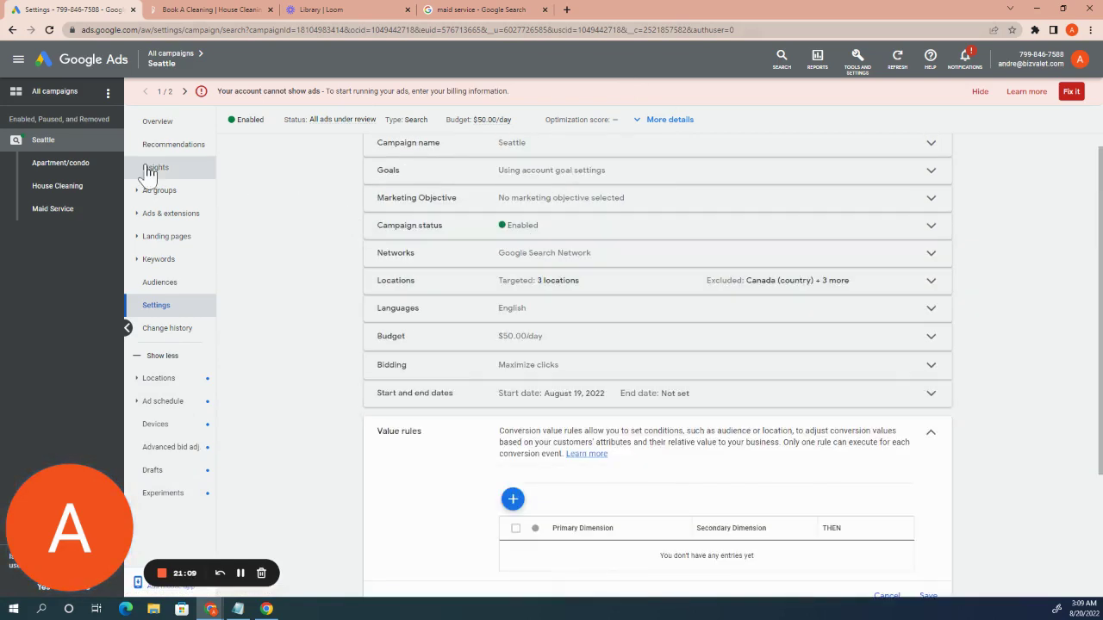
# - Search the Google Ads account for "auto tag"
pyautogui.click(782, 57)
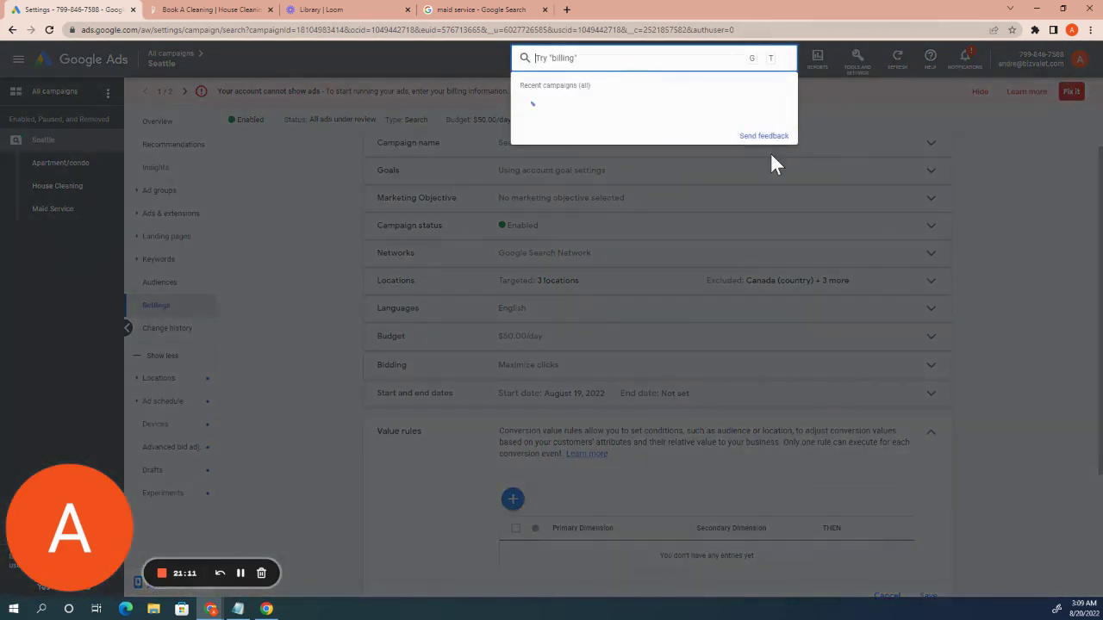
pyautogui.write('auto tagg')
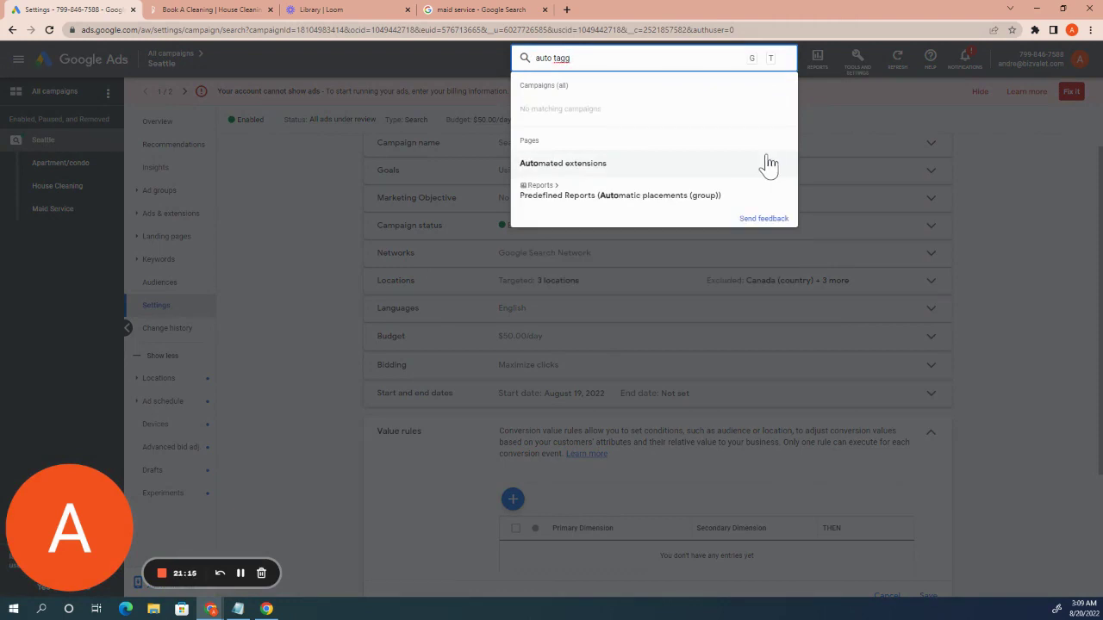
pyautogui.press('BackSpace')
pyautogui.press('BackSpace')
pyautogui.press('BackSpace')
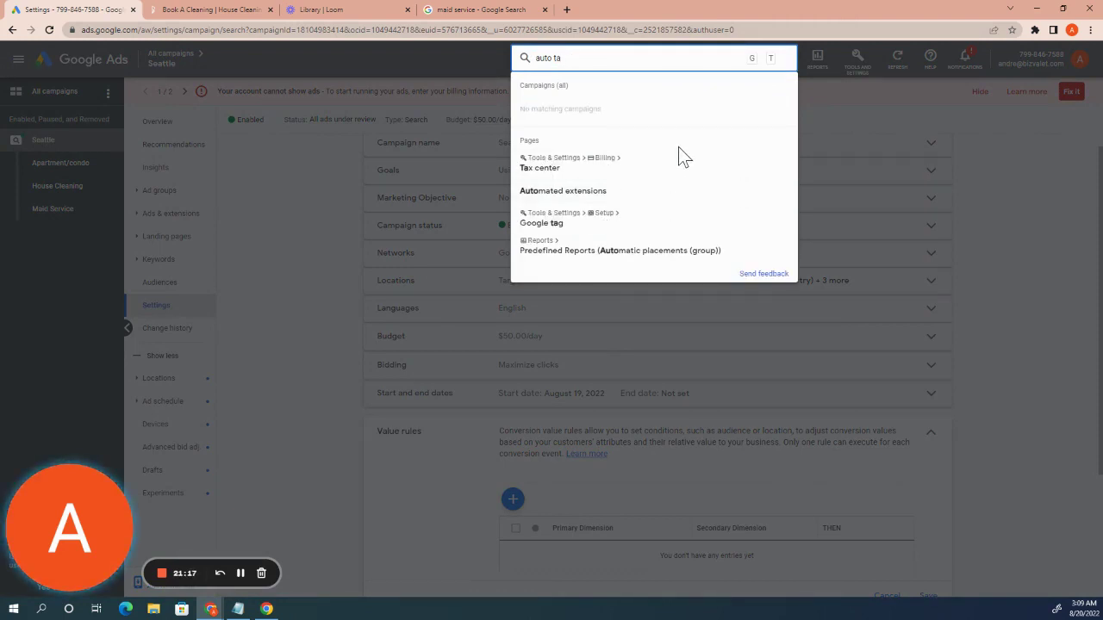
pyautogui.write('i')
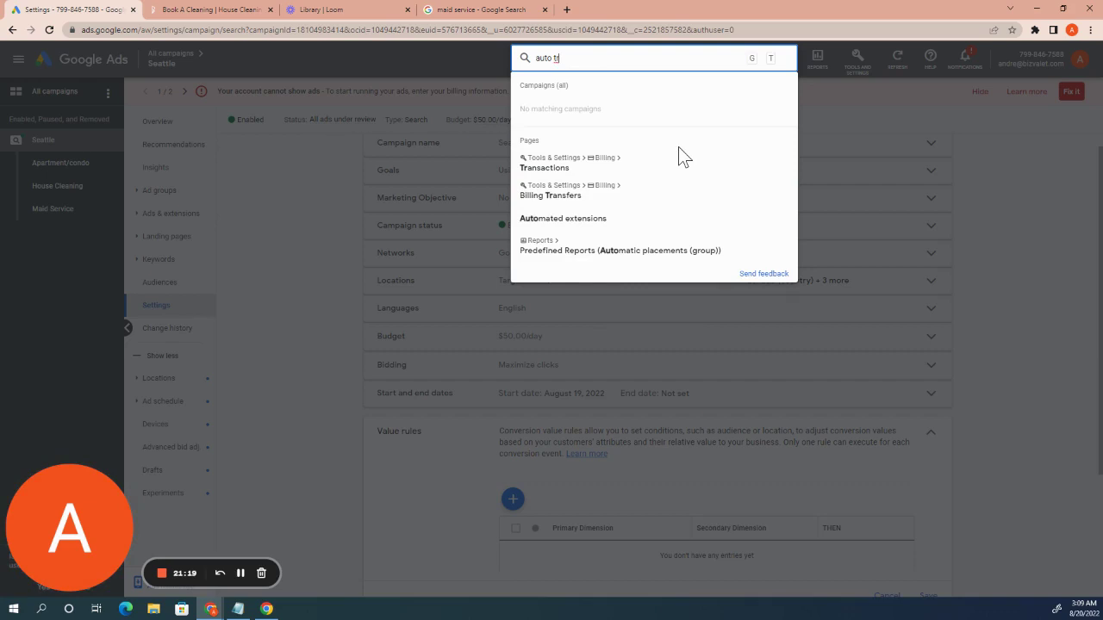
pyautogui.press('BackSpace')
pyautogui.press('BackSpace')
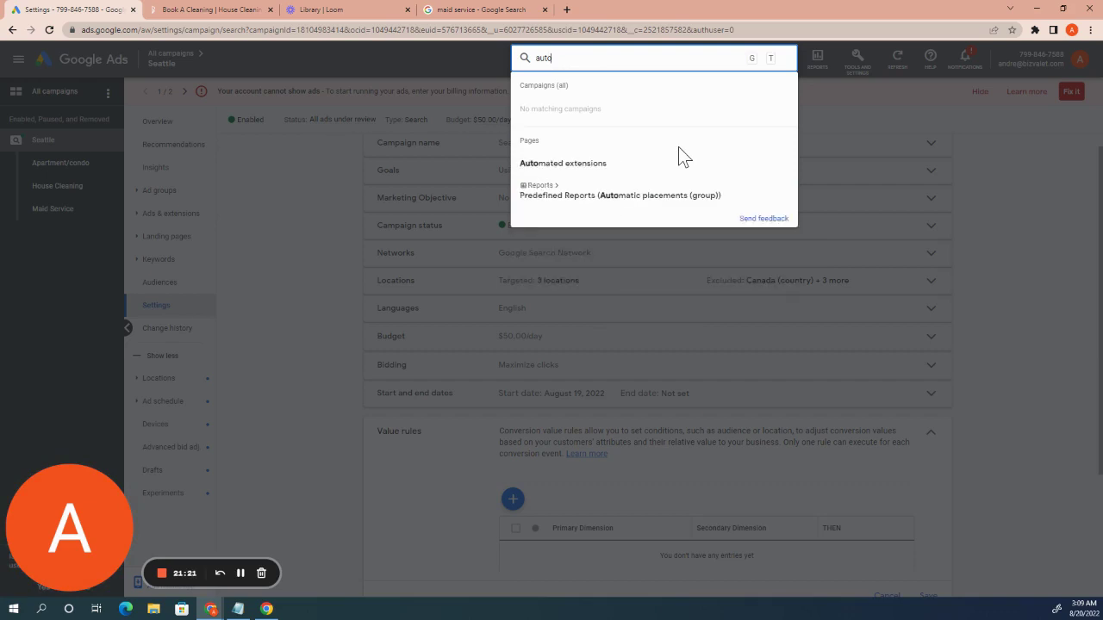
pyautogui.write('tag')
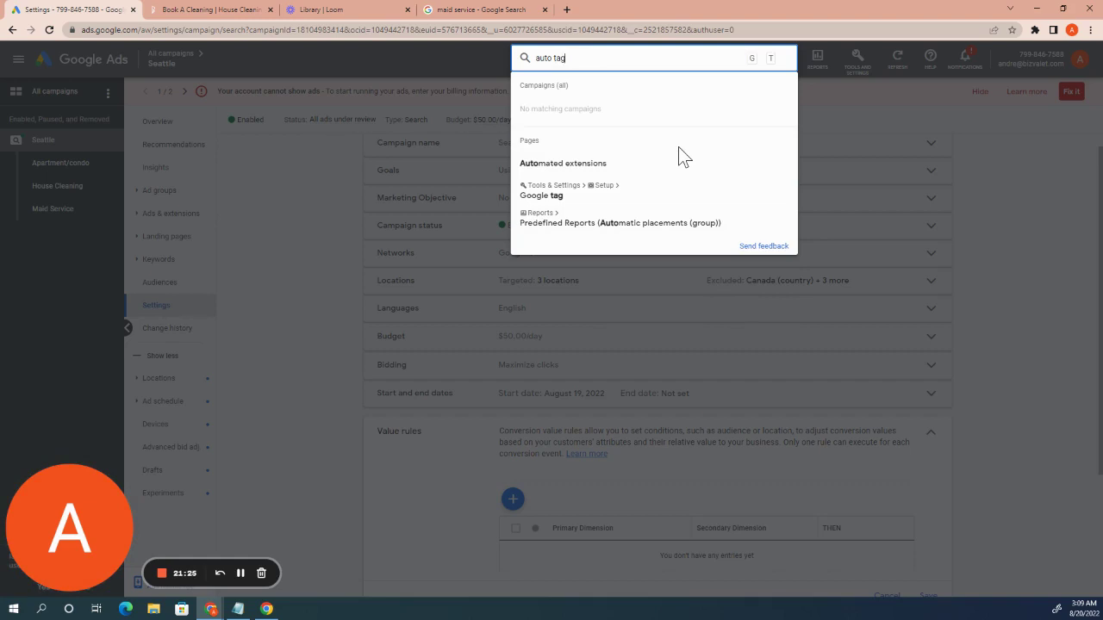
# - Search Google for "auto tagging" and read the set-up instructions in the Google Ads Help article "About auto-tagging"
pyautogui.click(476, 9)
pyautogui.click(462, 30)
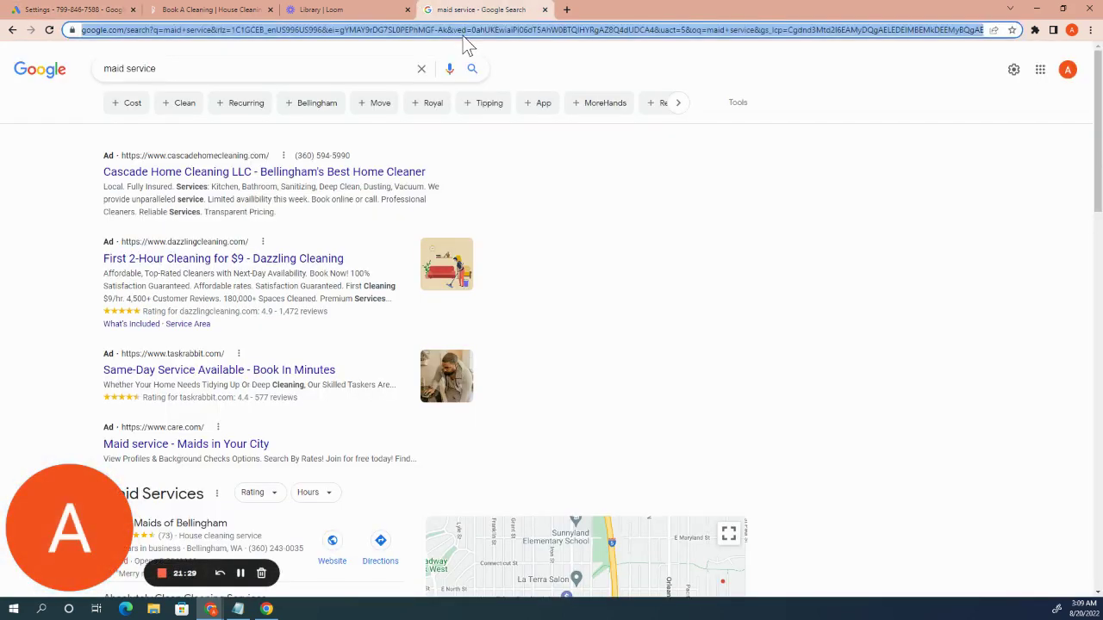
pyautogui.write('auto tagging')
pyautogui.press('Return')
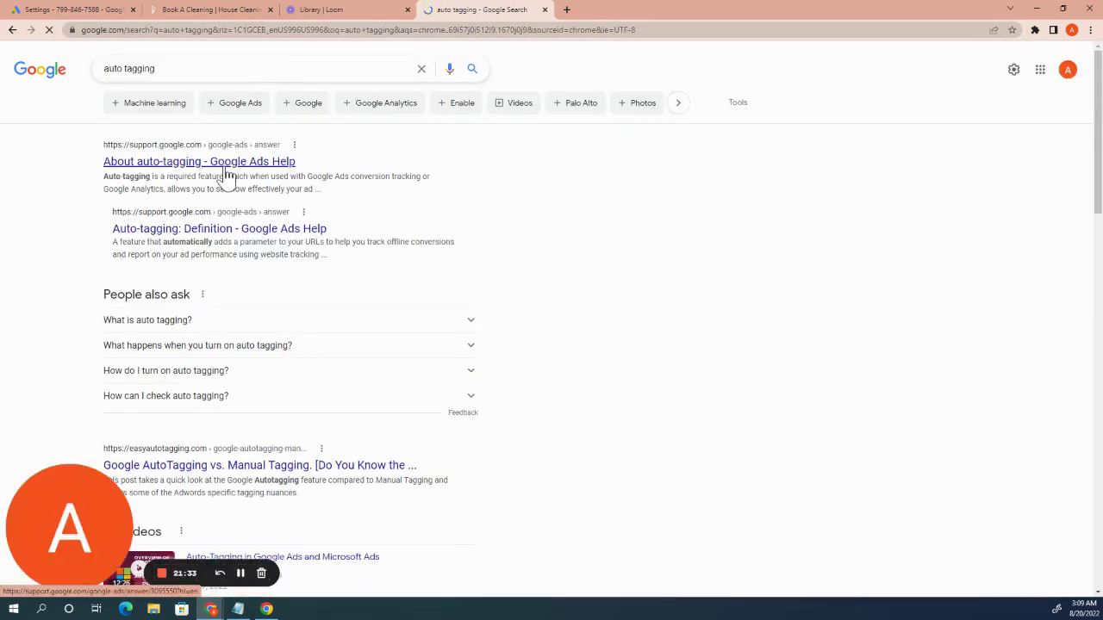
pyautogui.scroll(-4, 308, 327)
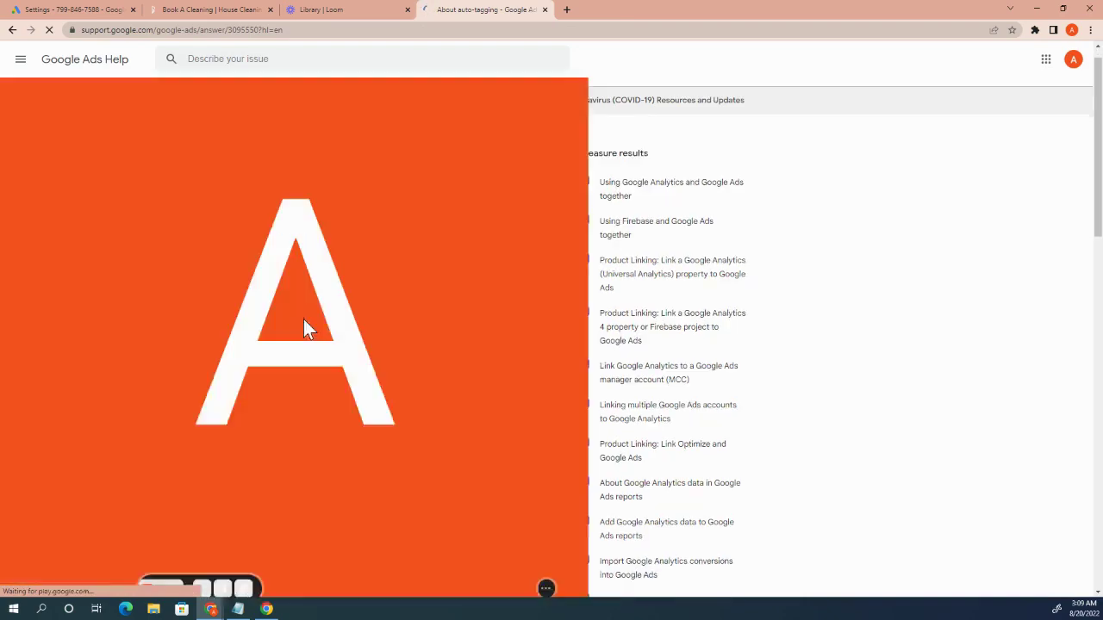
pyautogui.scroll(-3, 312, 366)
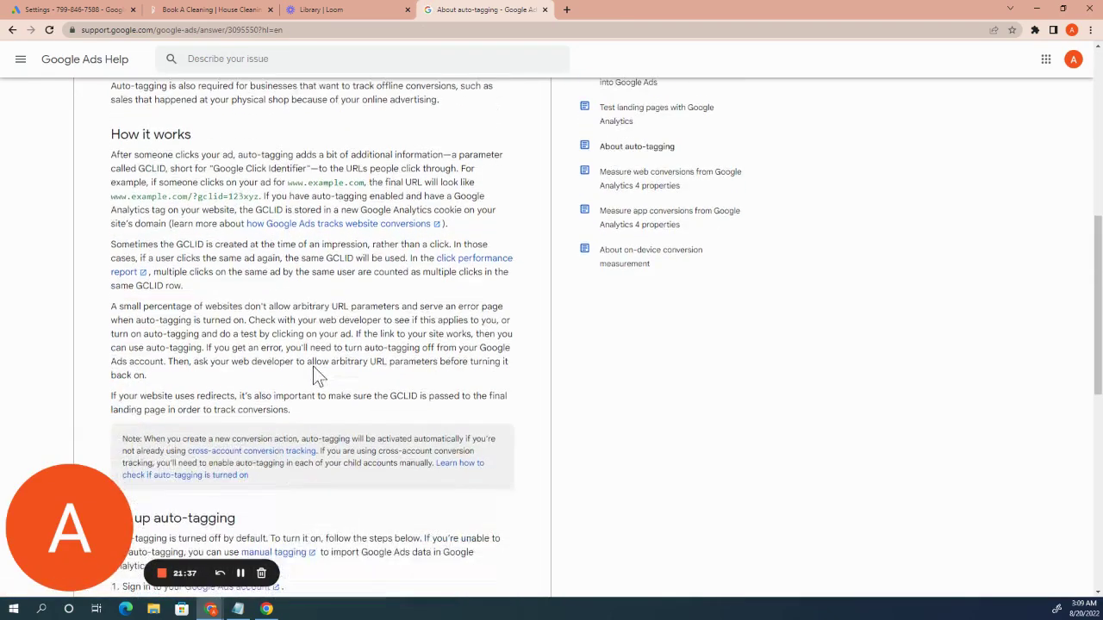
pyautogui.scroll(-3, 315, 362)
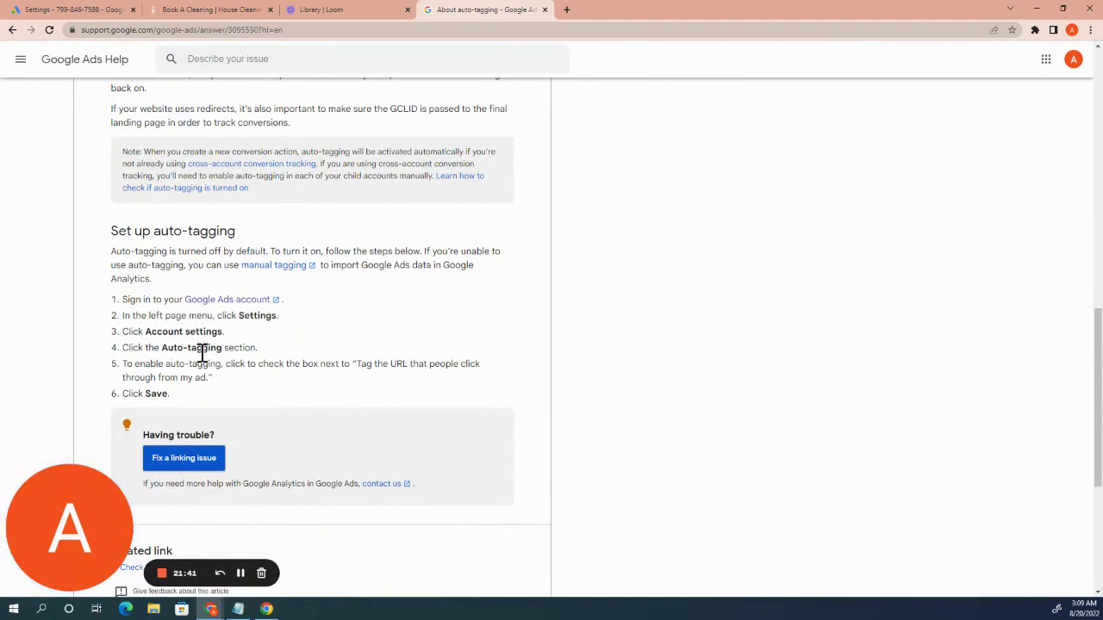
# - Return to Google Ads and look for the auto-tagging option in the Seattle campaign's settings and the conversion settings
pyautogui.click(39, 10)
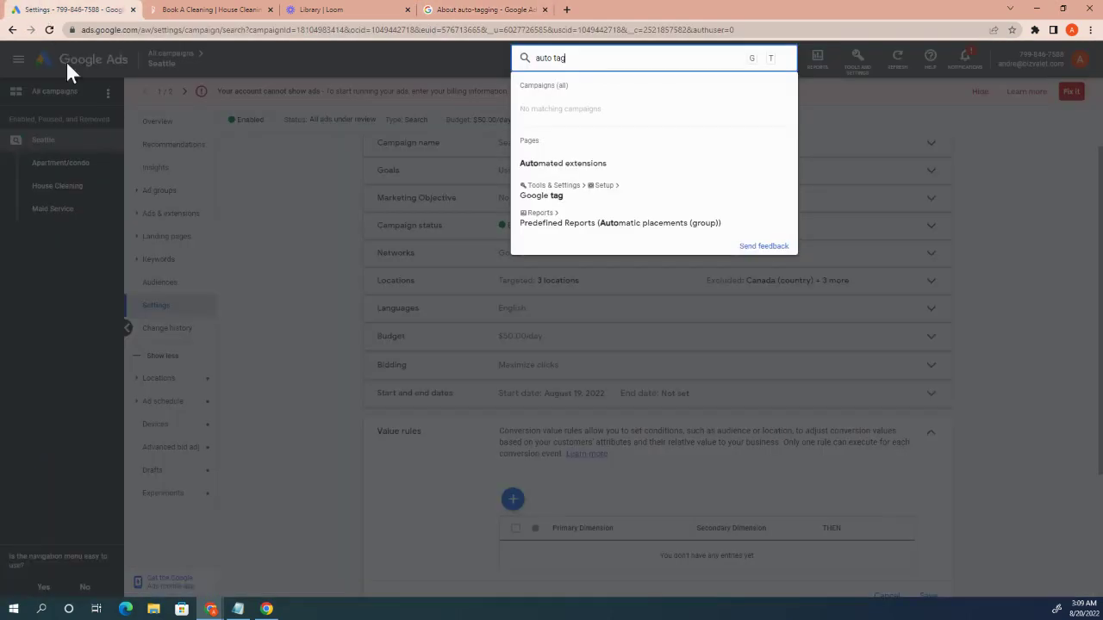
pyautogui.click(263, 468)
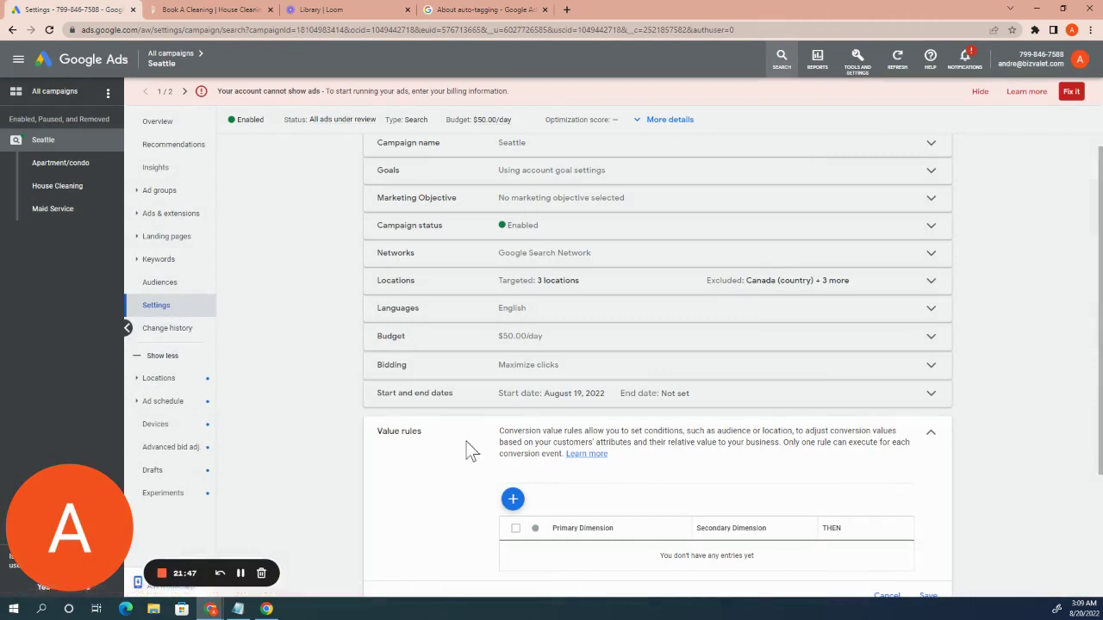
pyautogui.scroll(-3, 462, 446)
pyautogui.scroll(3, 461, 551)
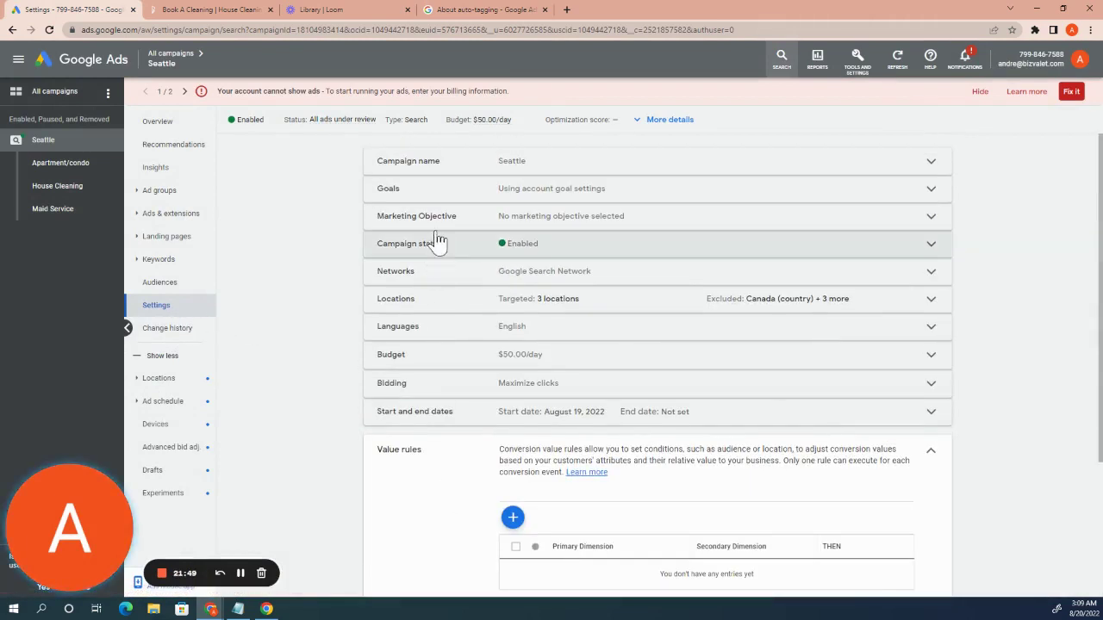
pyautogui.click(858, 62)
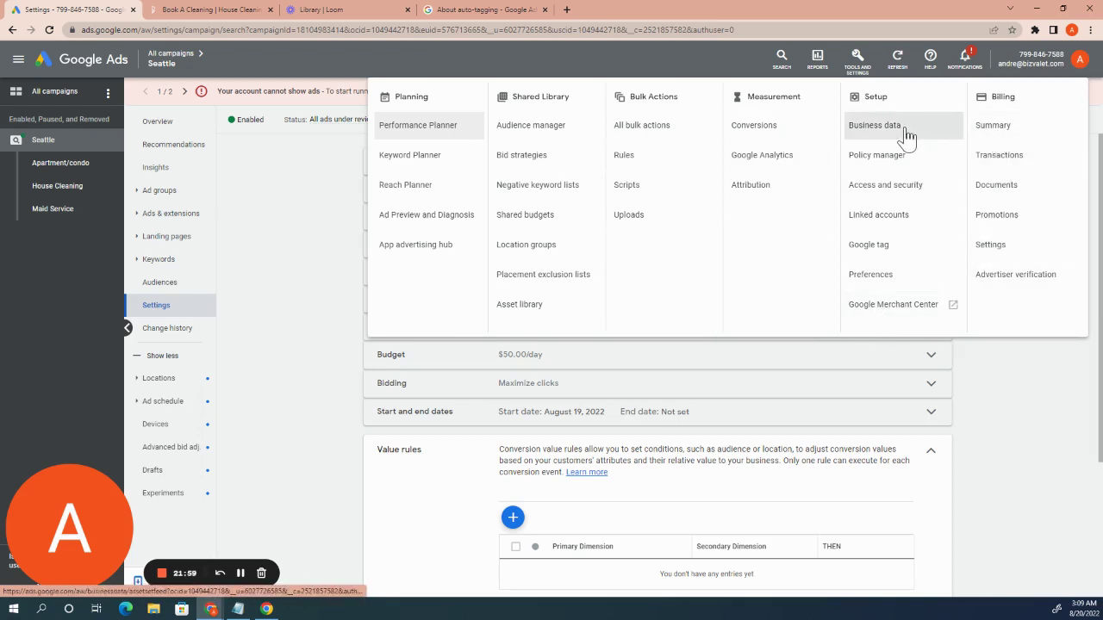
pyautogui.click(789, 131)
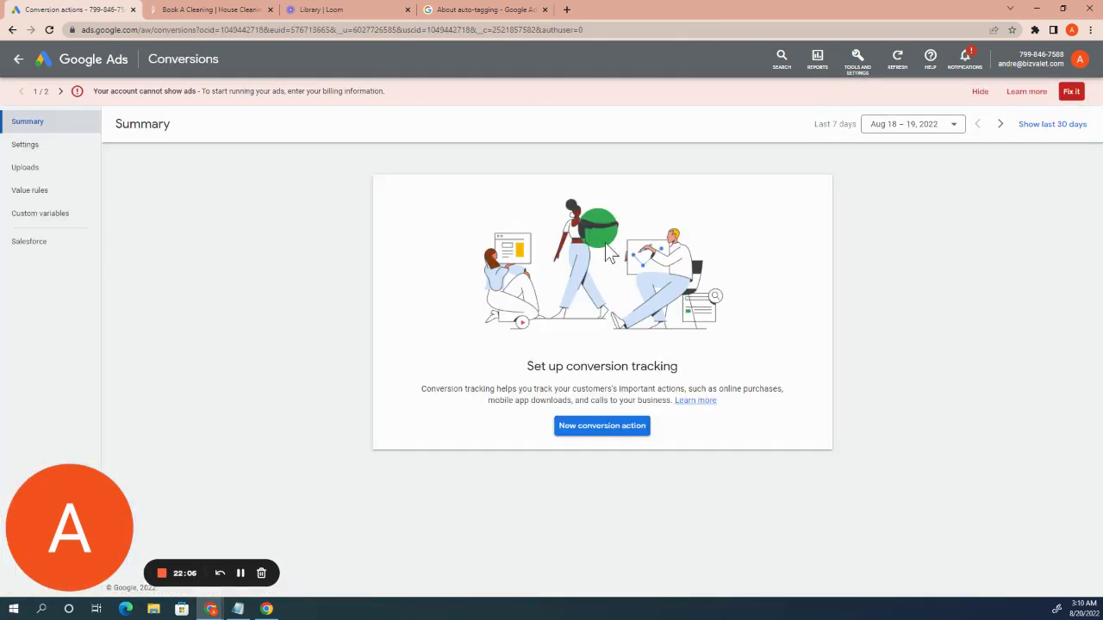
pyautogui.click(33, 150)
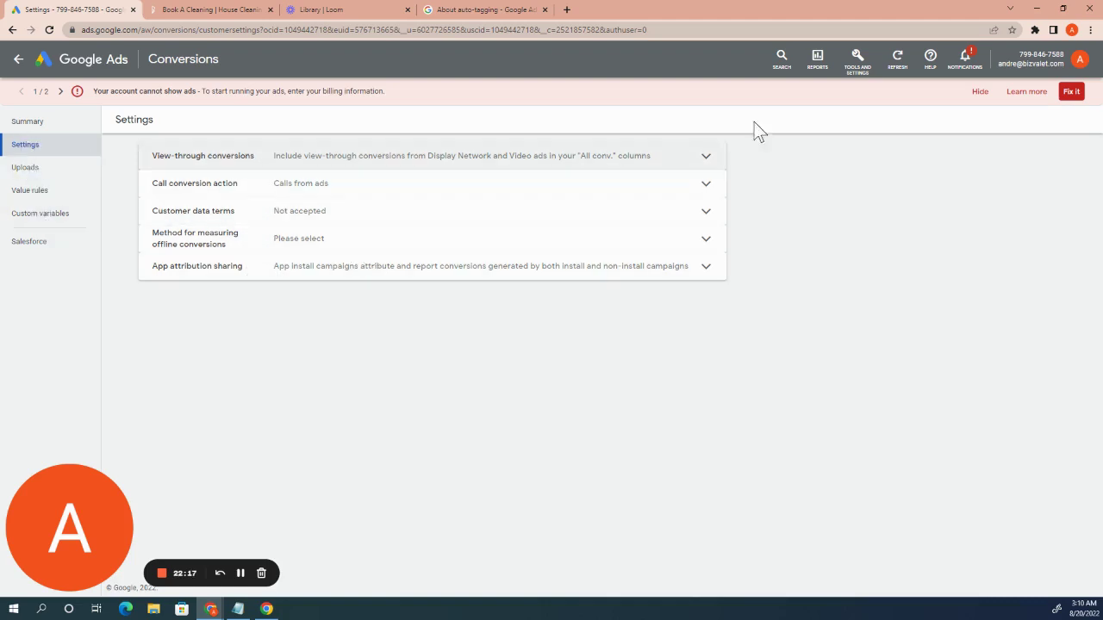
# - Examine the Google tag's configuration, change history and admin pages for an auto-tagging option
pyautogui.click(858, 76)
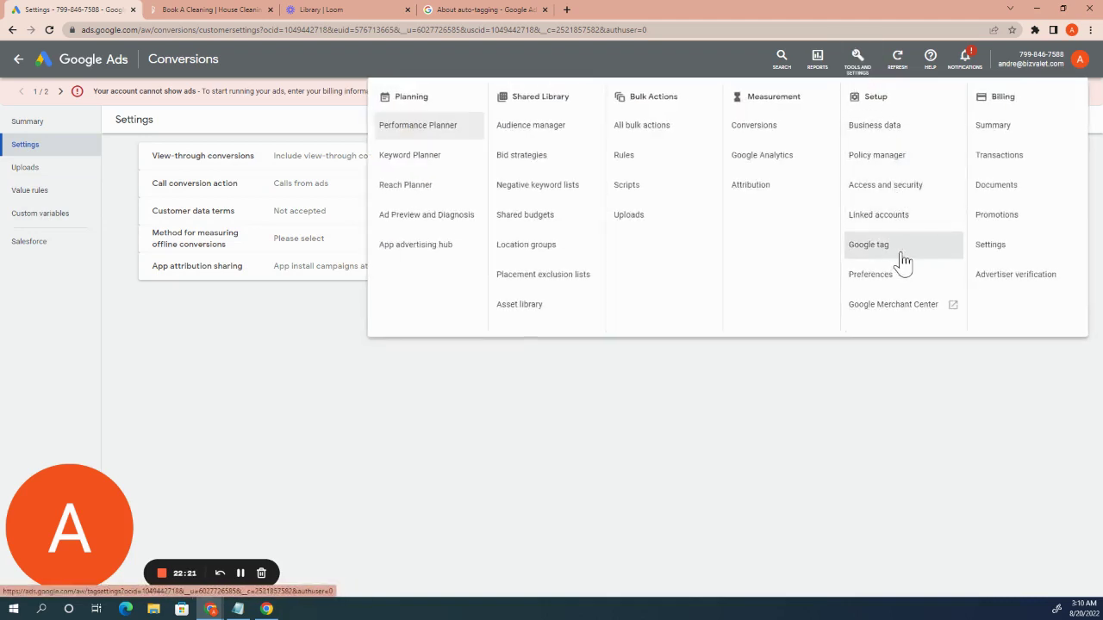
pyautogui.click(869, 245)
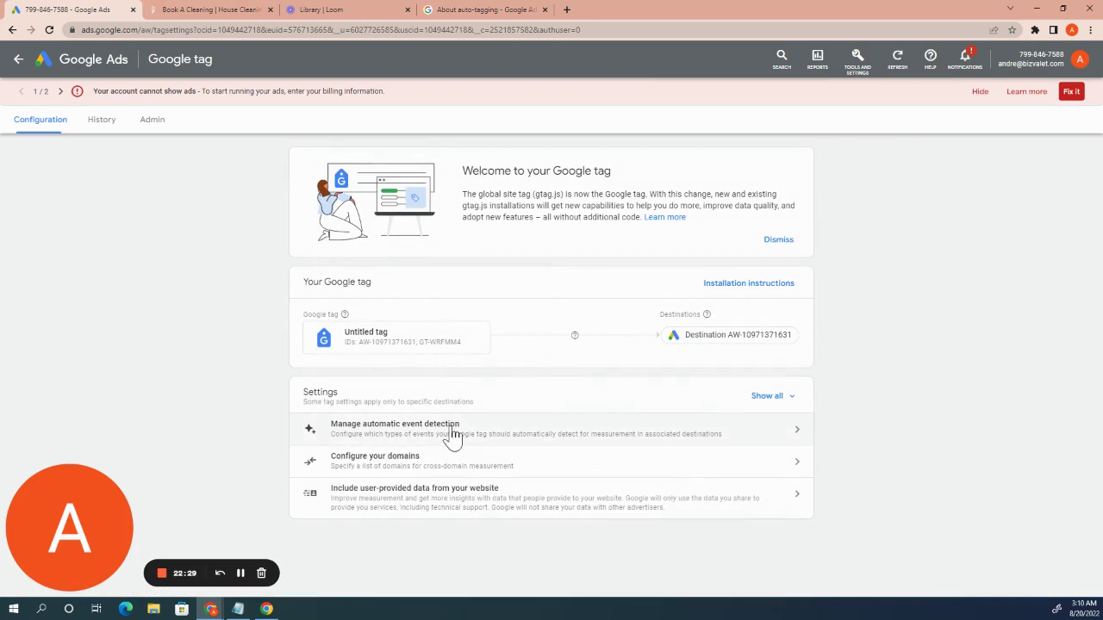
pyautogui.click(104, 131)
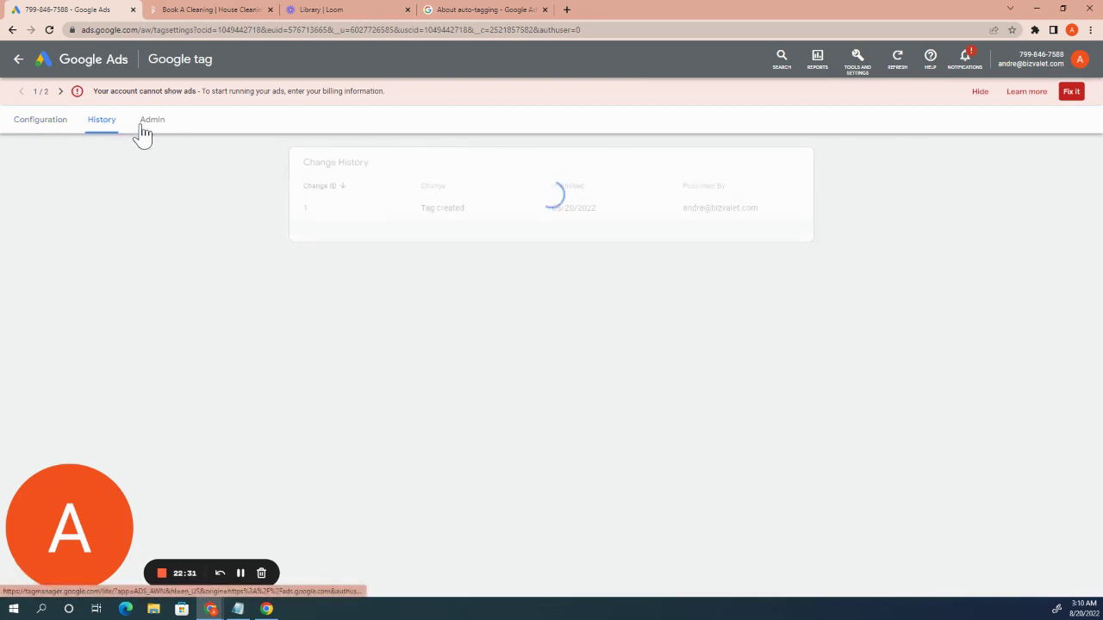
pyautogui.click(155, 129)
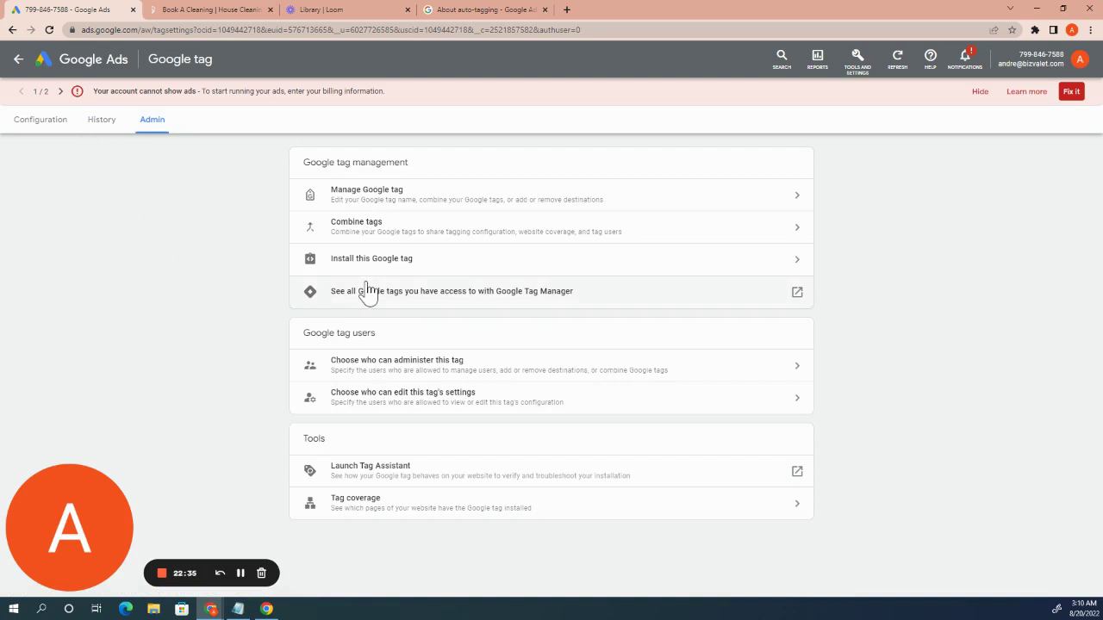
pyautogui.click(50, 129)
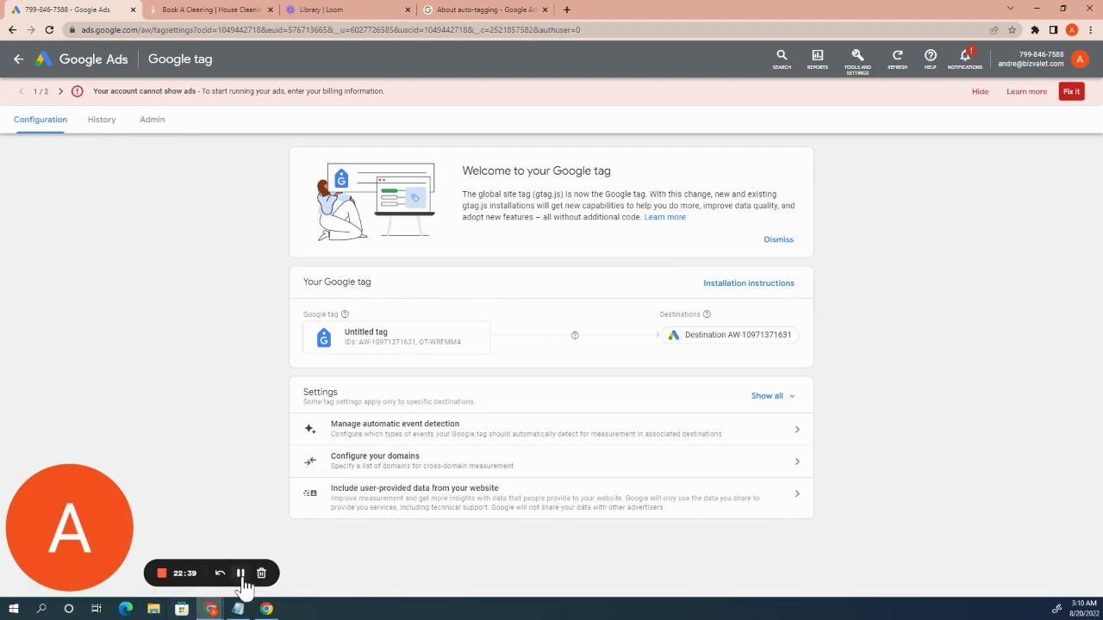
pyautogui.click(241, 572)
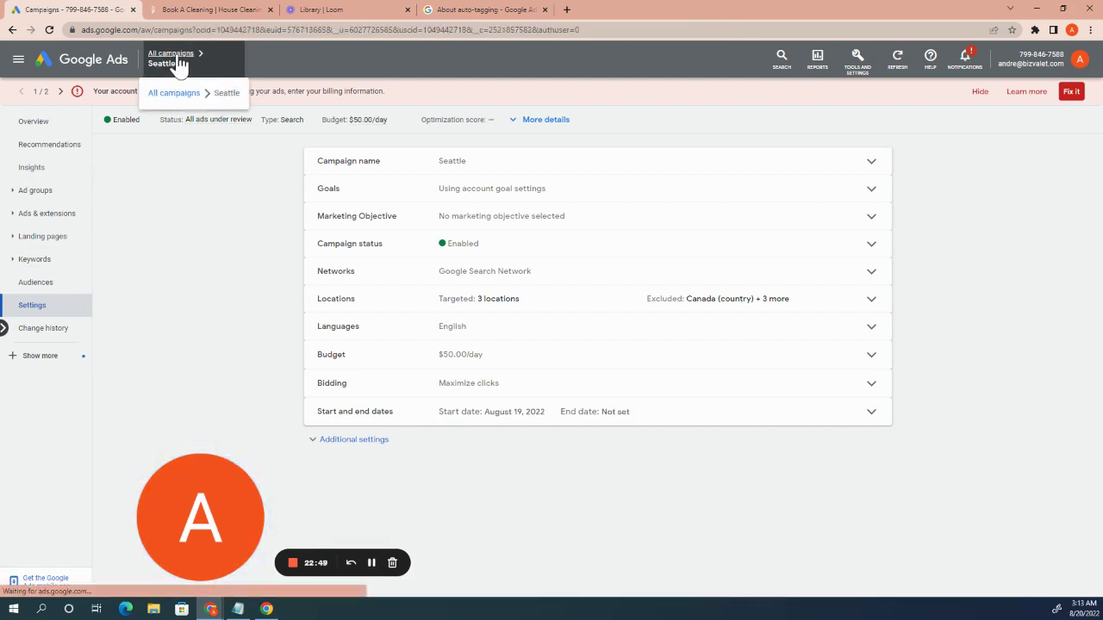
# - In the account settings for all campaigns, enable auto-tagging with "Tag the URL that people click through from my ad" and save
pyautogui.doubleClick(178, 59)
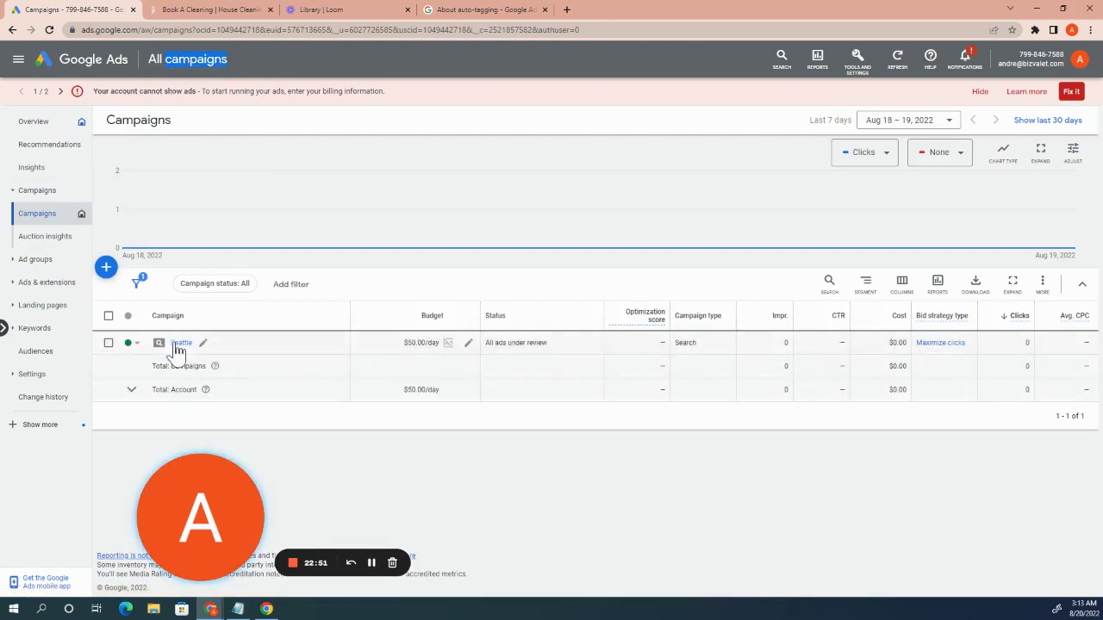
pyautogui.click(47, 376)
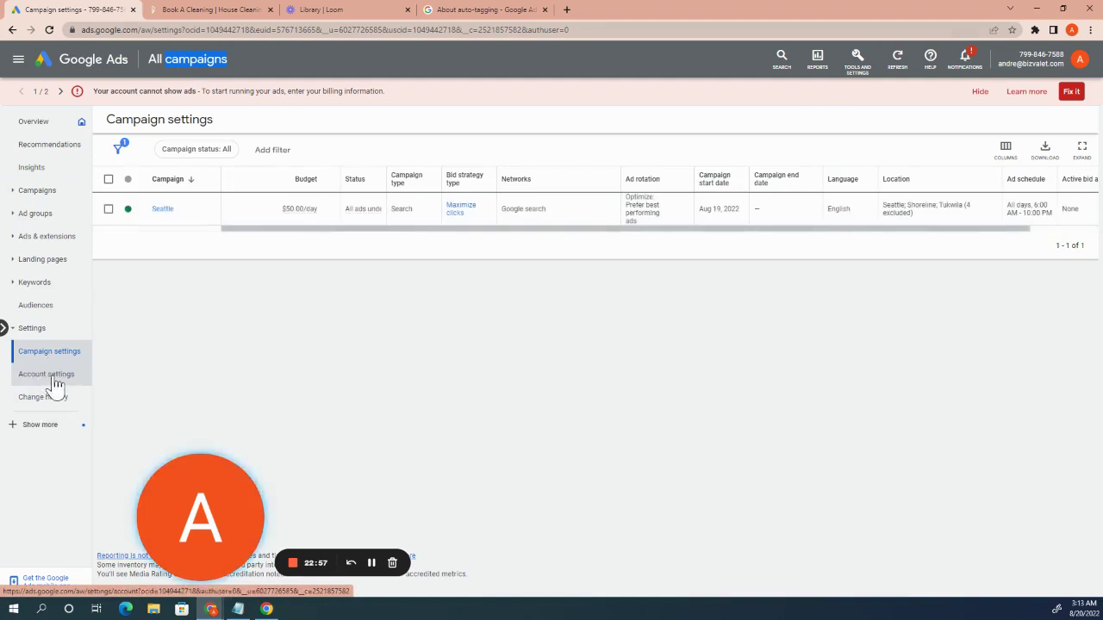
pyautogui.click(53, 375)
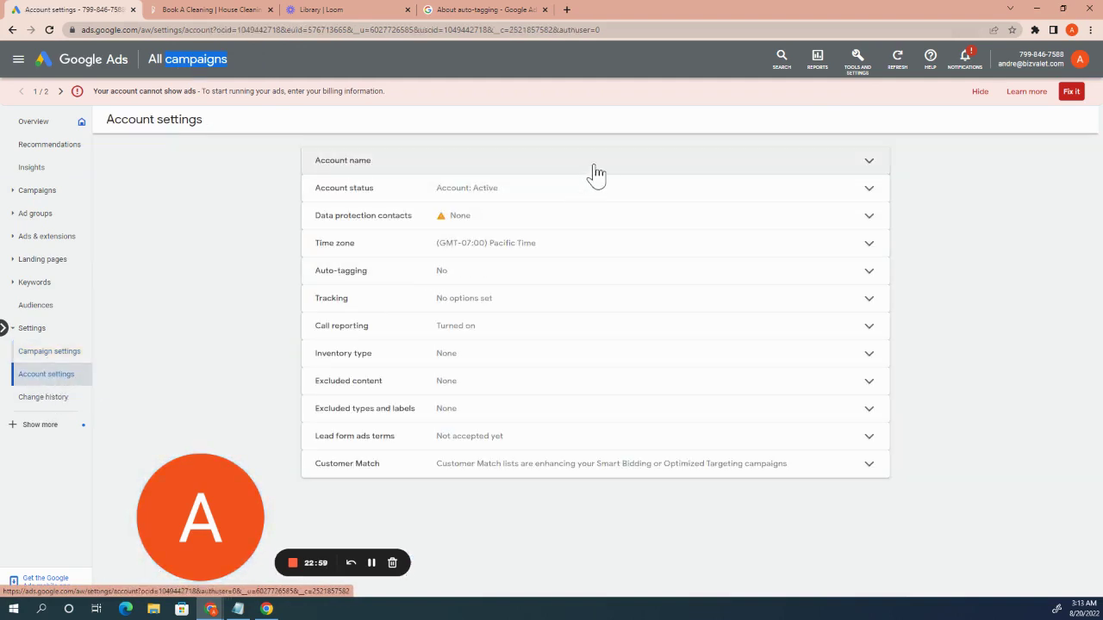
pyautogui.click(561, 282)
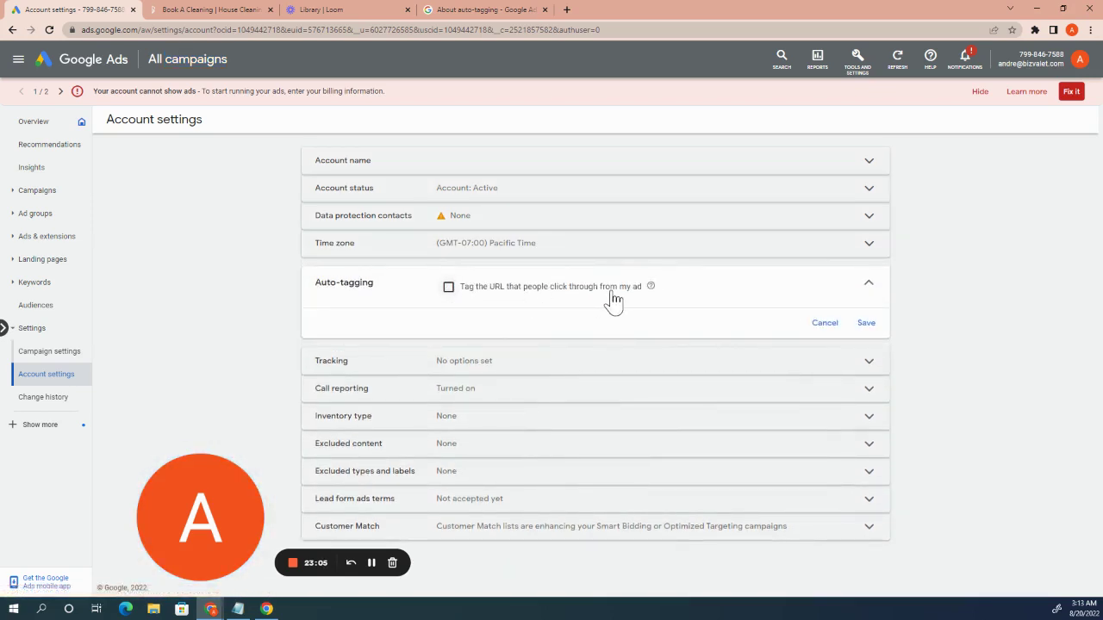
pyautogui.click(448, 287)
pyautogui.click(866, 326)
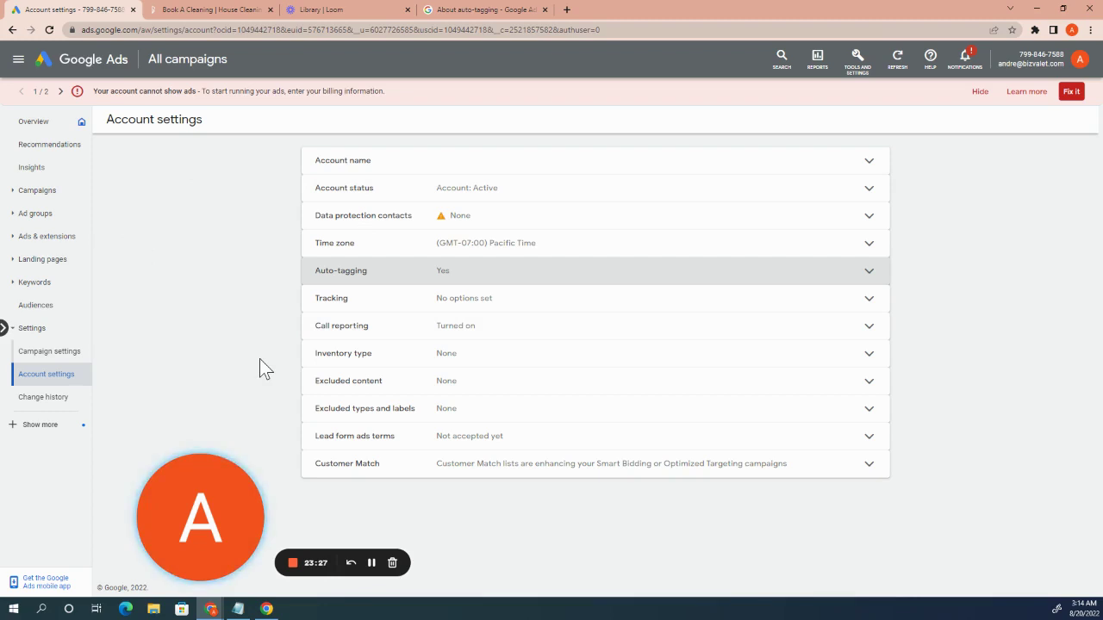
# - Review the search keywords and negative keywords across all campaigns, and open the Seattle campaign's ad groups
pyautogui.click(34, 282)
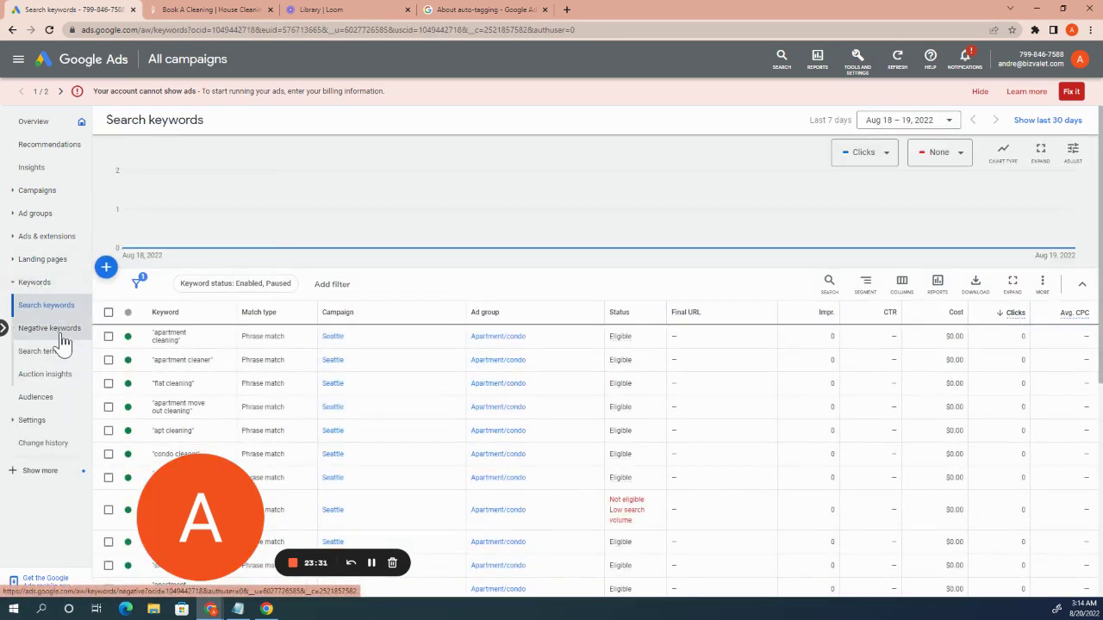
pyautogui.click(52, 330)
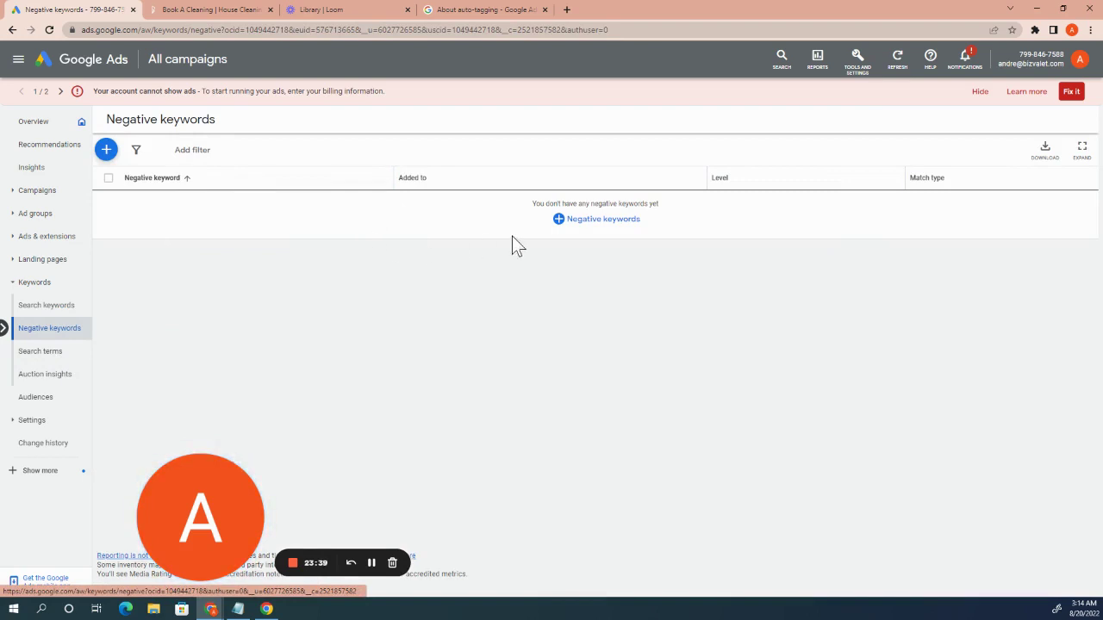
pyautogui.click(73, 284)
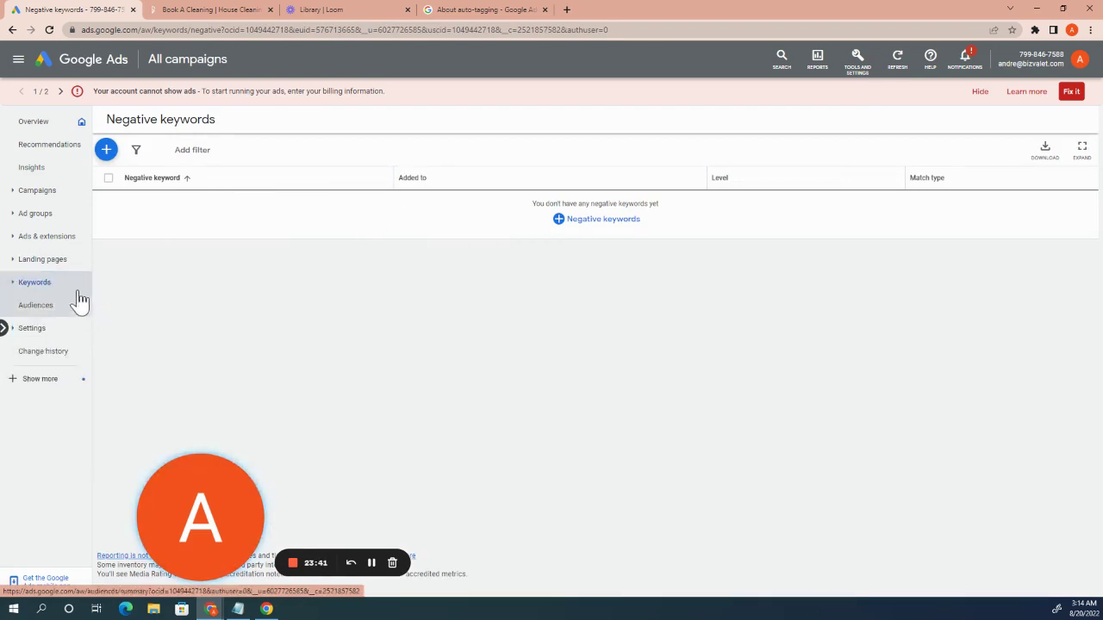
pyautogui.click(65, 284)
pyautogui.click(43, 307)
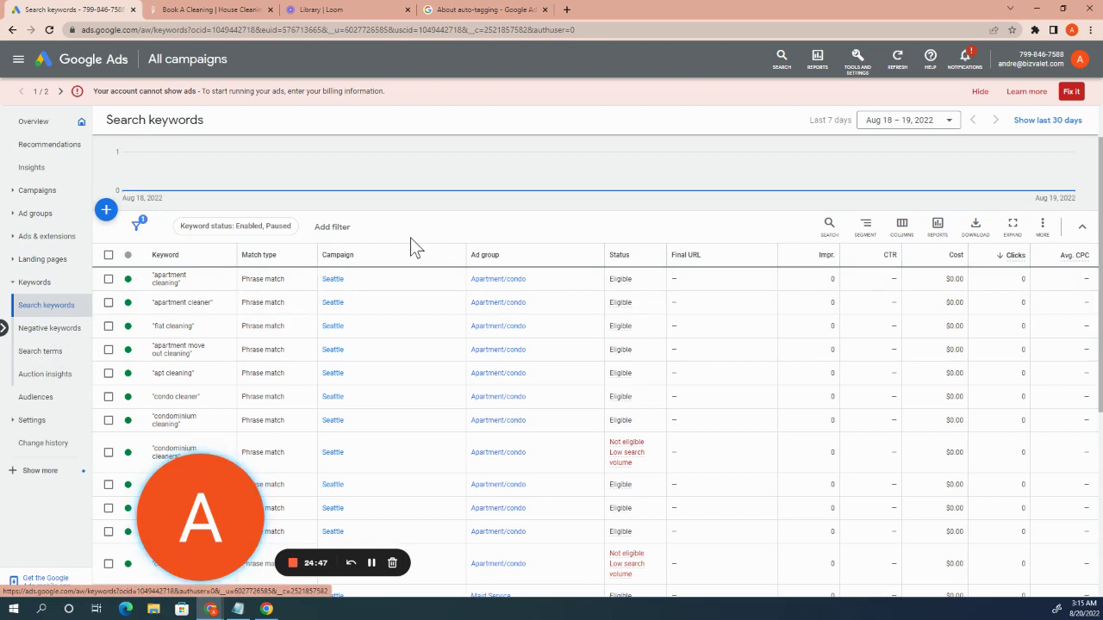
pyautogui.click(38, 332)
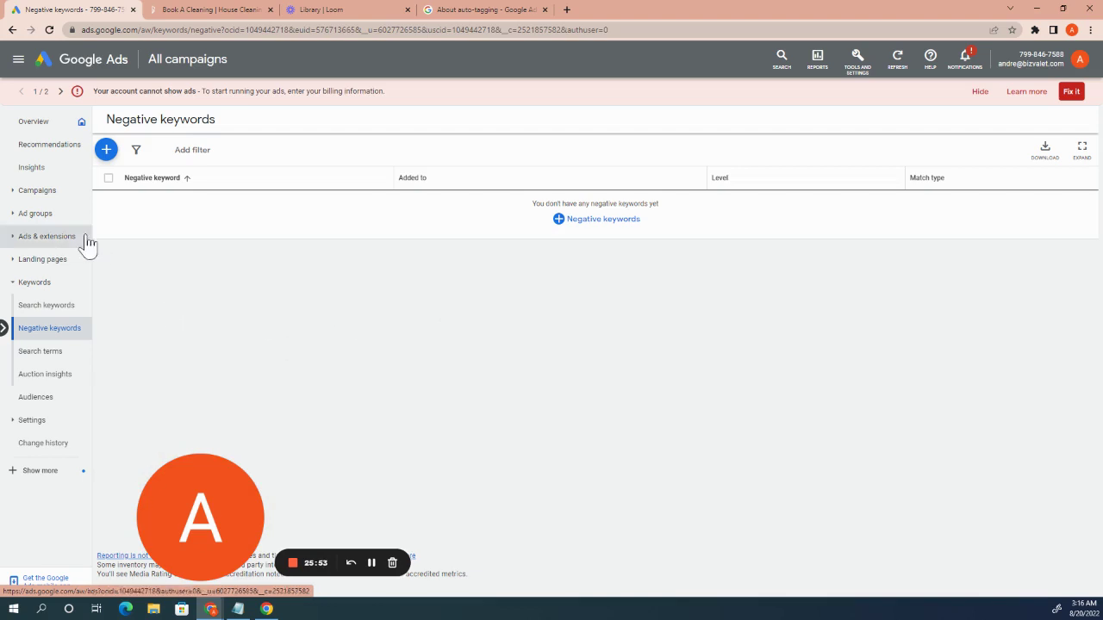
pyautogui.click(37, 191)
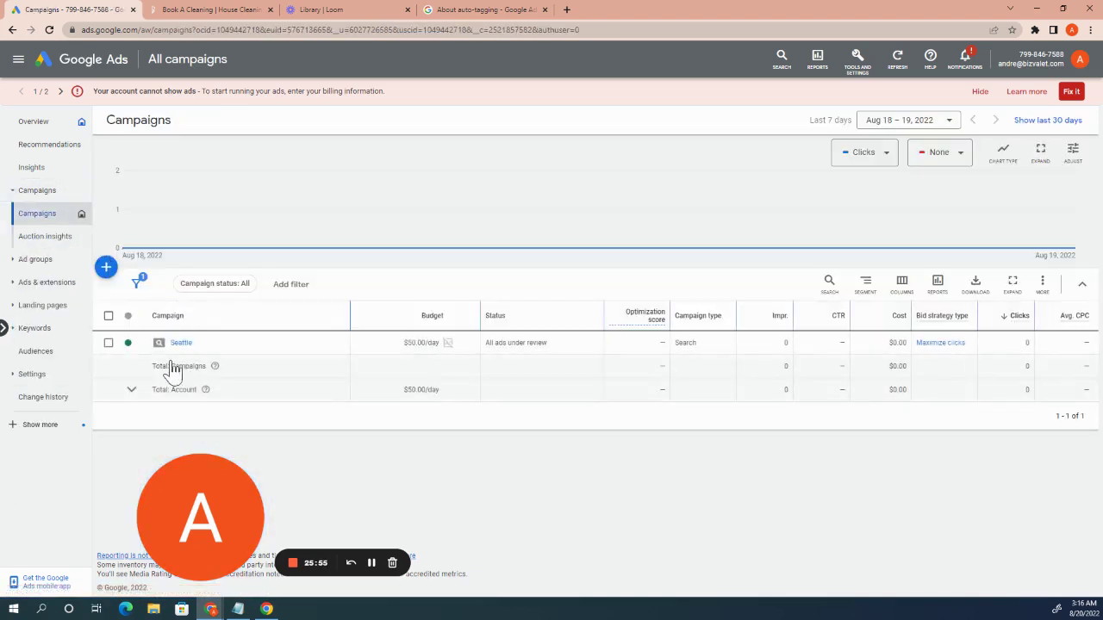
pyautogui.click(180, 348)
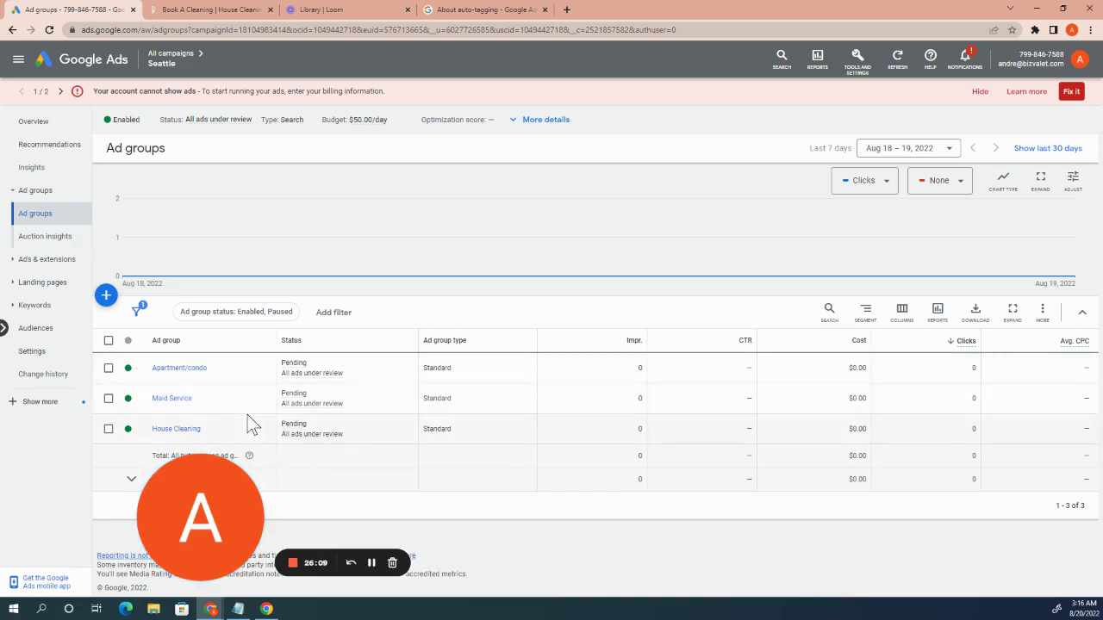
pyautogui.rightClick(397, 408)
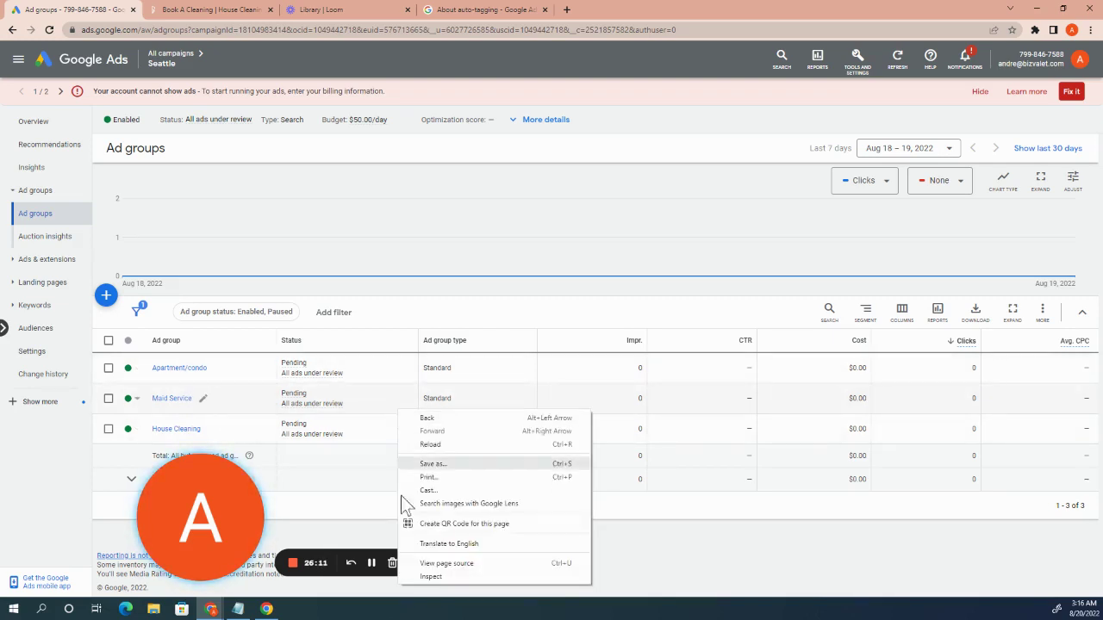
pyautogui.click(362, 493)
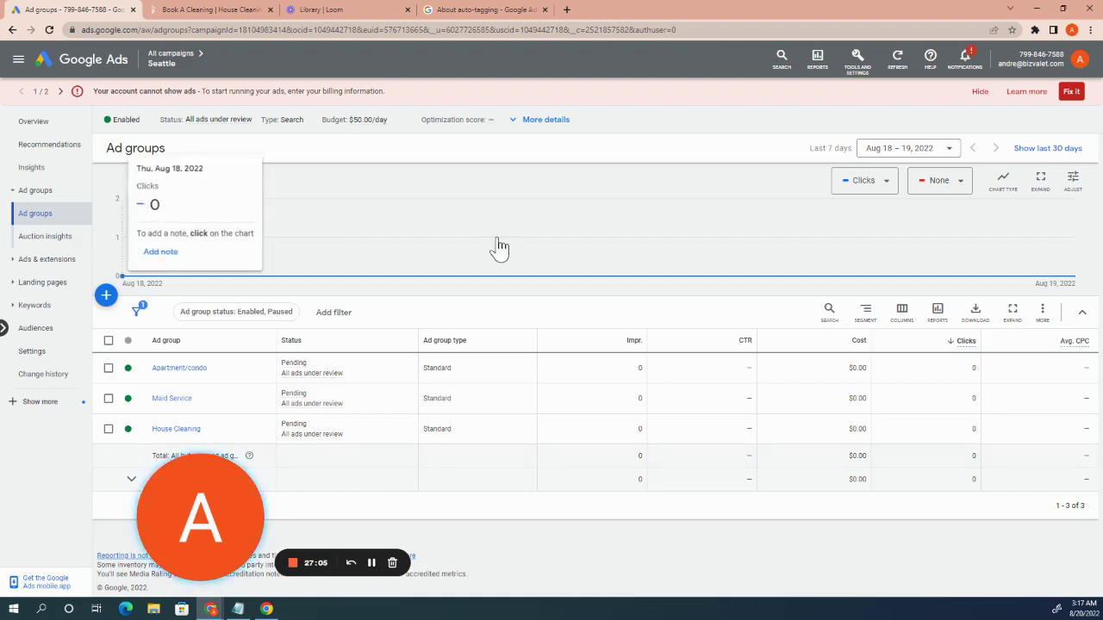
# - Search Google for "odesk" in a new browser tab
pyautogui.click(568, 9)
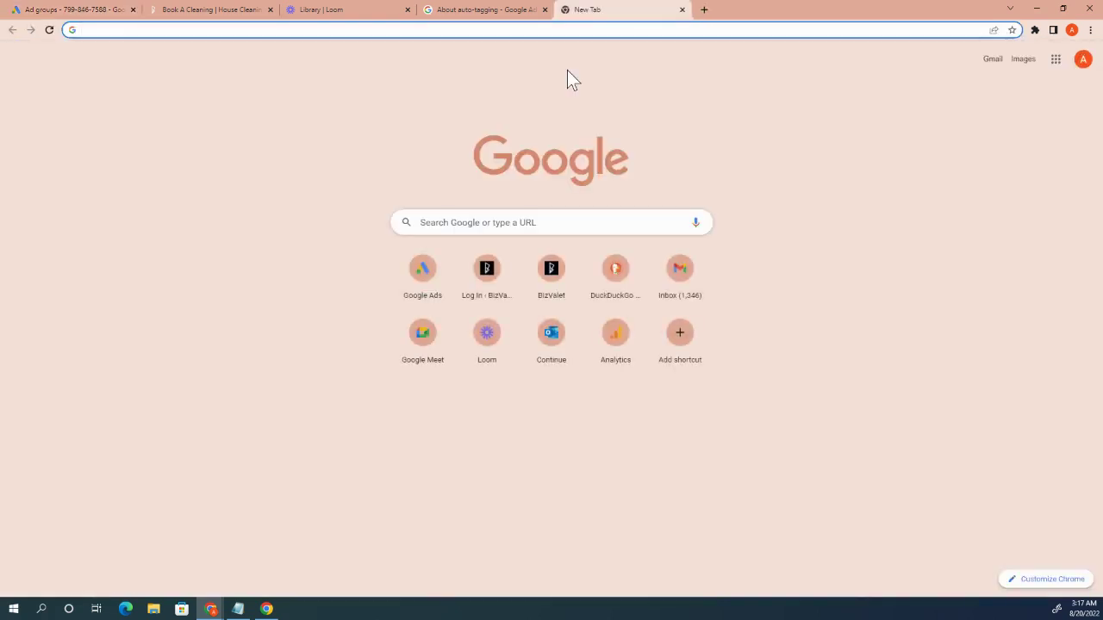
pyautogui.write('odesk')
pyautogui.press('Return')
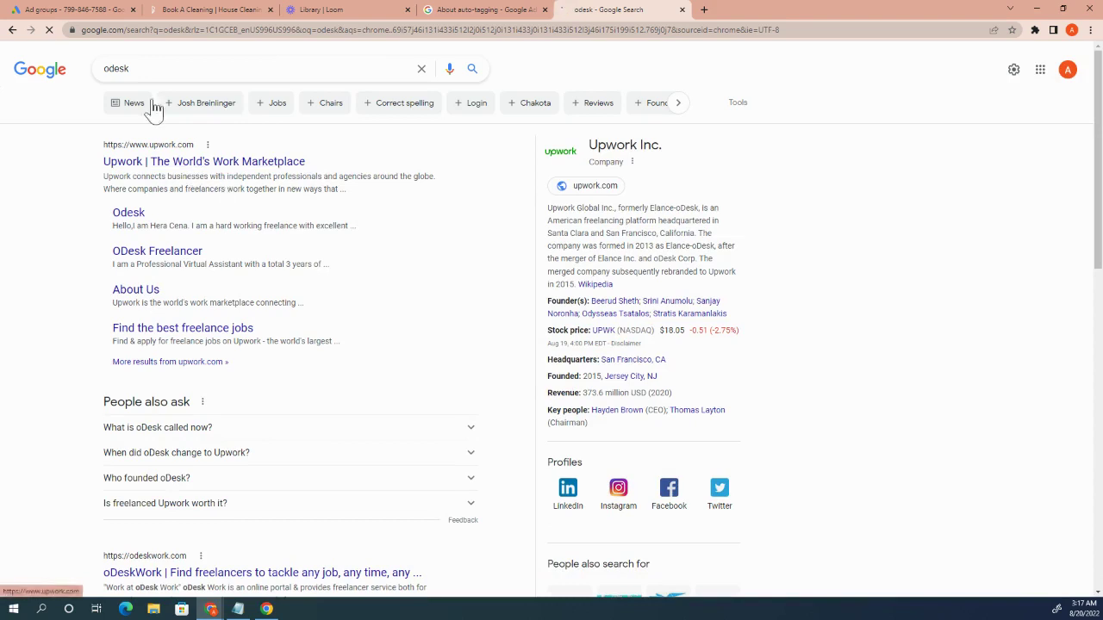
# - Return to Google Ads and pause the Seattle campaign from the list of all campaigns
pyautogui.click(112, 10)
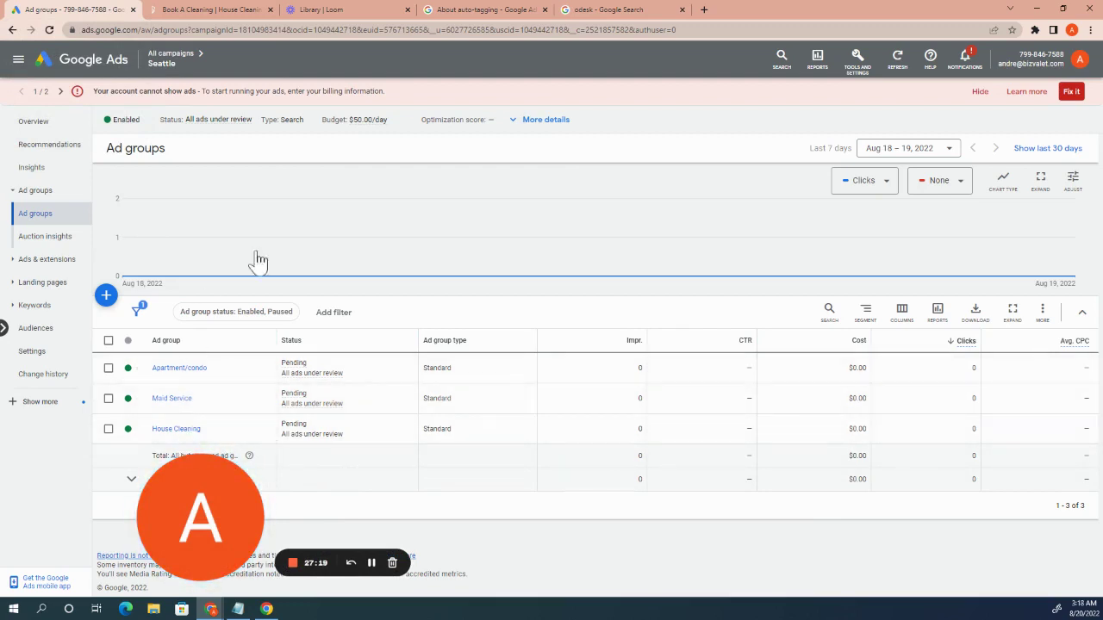
pyautogui.click(127, 122)
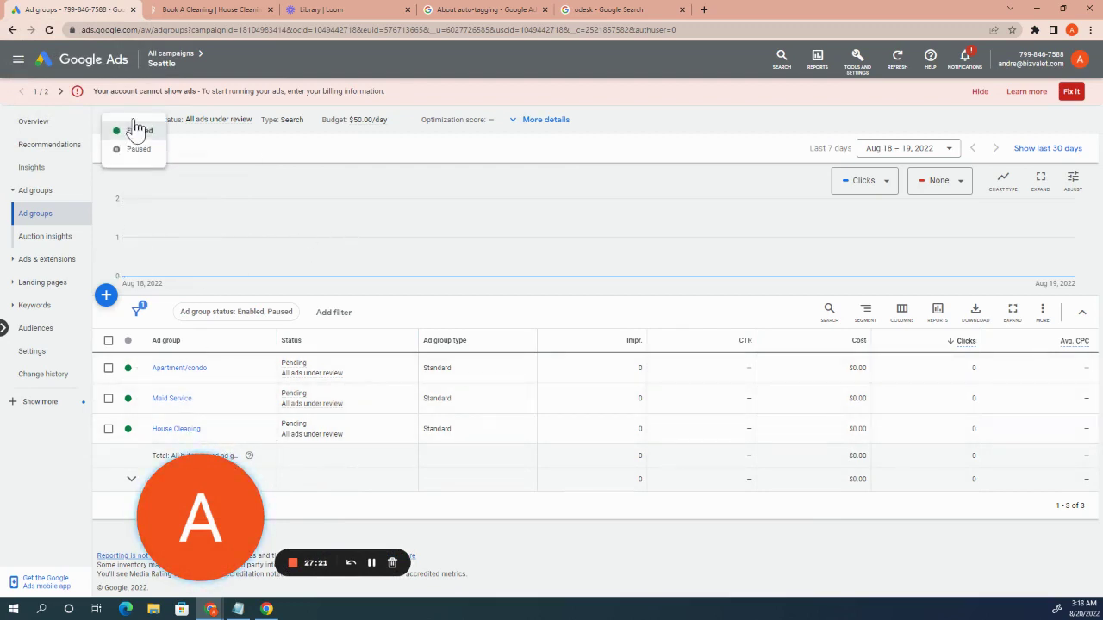
pyautogui.click(169, 53)
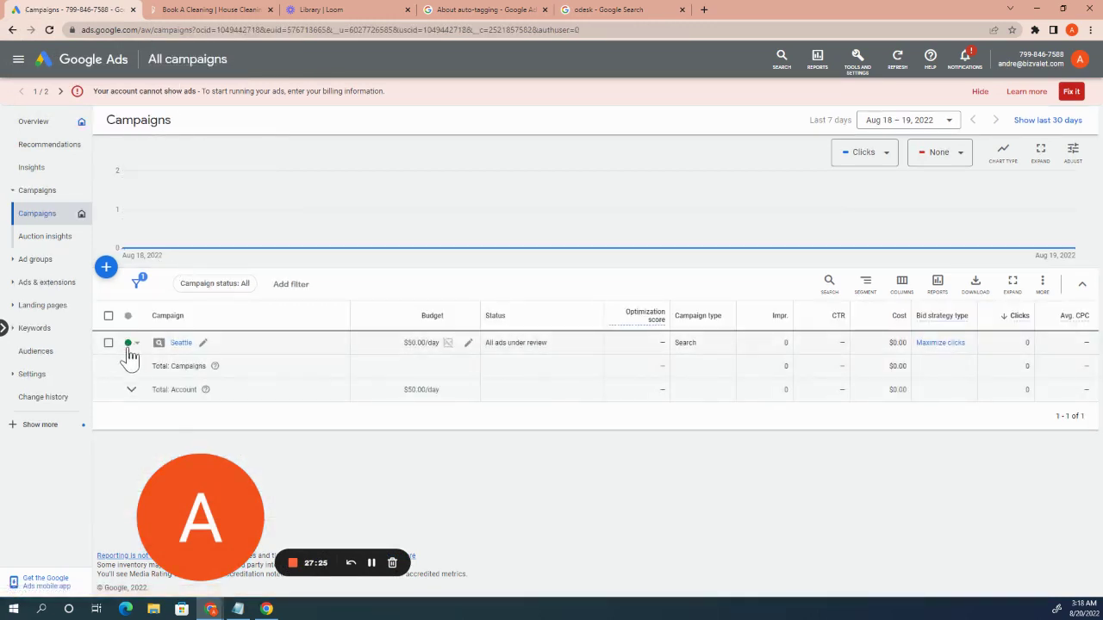
pyautogui.click(135, 344)
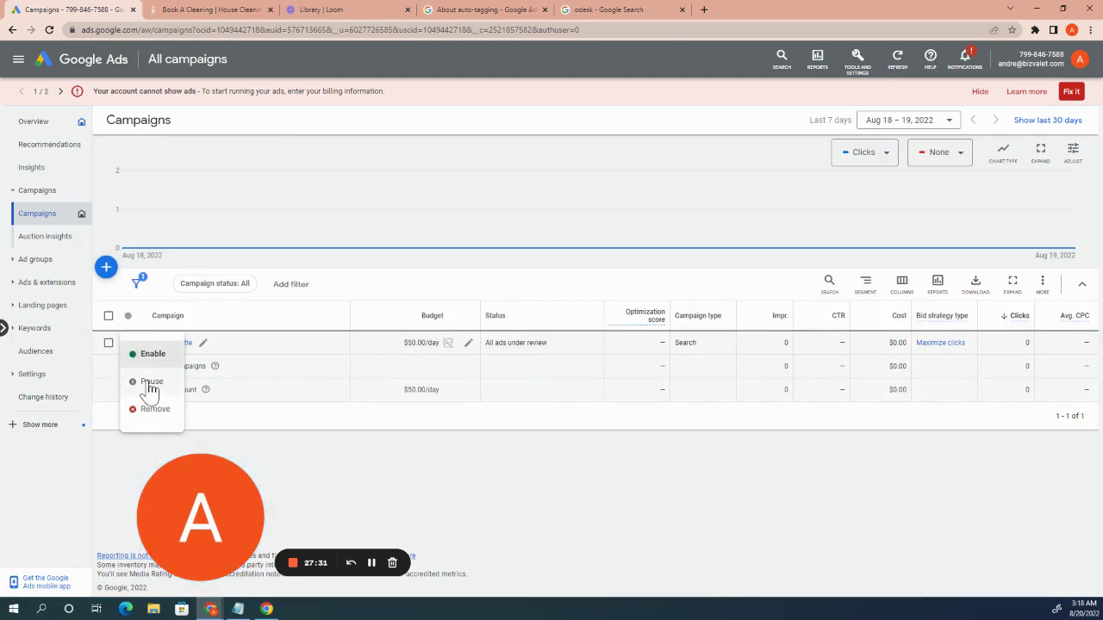
pyautogui.click(151, 382)
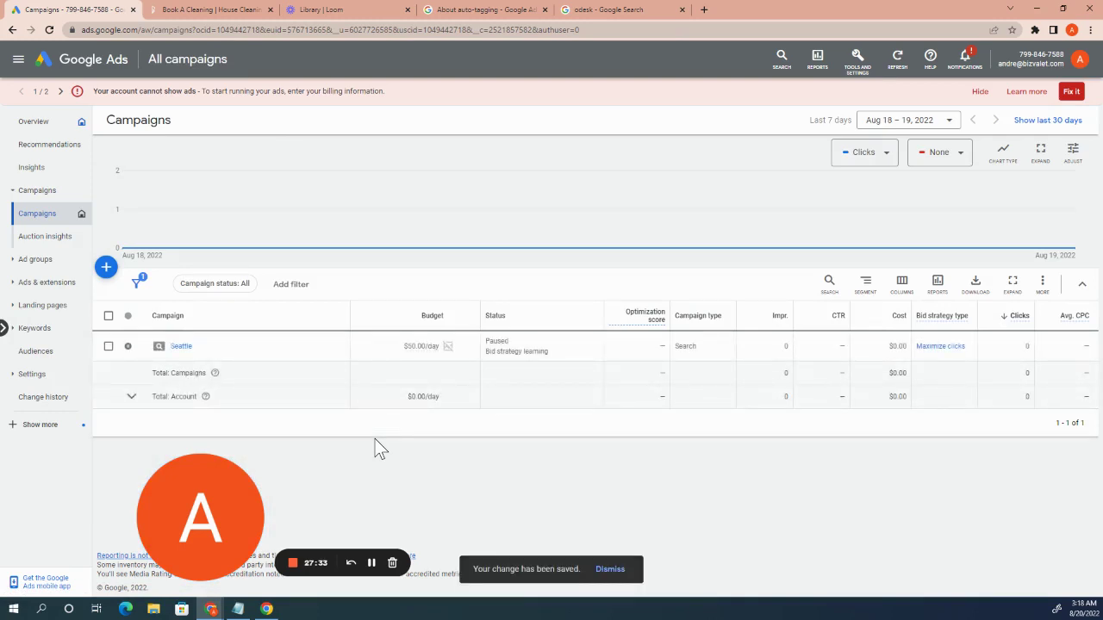